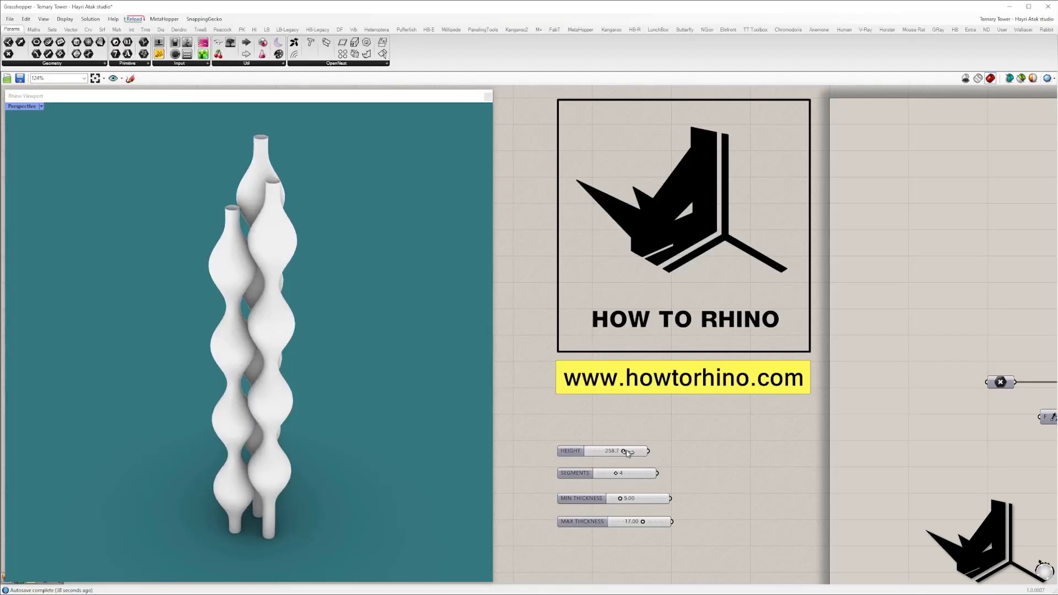
# Try different height, segments, minimum and maximum thickness values on the finished tower definition and inspect how the towers change.
pyautogui.moveTo(613, 451); pyautogui.dragTo(622, 474)
pyautogui.moveTo(620, 498); pyautogui.dragTo(621, 499)
pyautogui.moveTo(642, 521)
pyautogui.mouseDown()
pyautogui.moveTo(654, 521)
pyautogui.moveTo(630, 521)
pyautogui.mouseUp()
pyautogui.moveTo(242, 336); pyautogui.dragTo(270, 337, button='right')
pyautogui.scroll(3, 268, 314)
pyautogui.moveTo(624, 451); pyautogui.dragTo(621, 451)
pyautogui.moveTo(621, 473); pyautogui.dragTo(615, 498)
pyautogui.moveTo(630, 522); pyautogui.dragTo(648, 522)
pyautogui.moveTo(621, 450); pyautogui.dragTo(627, 451)
pyautogui.moveTo(628, 474); pyautogui.dragTo(632, 475)
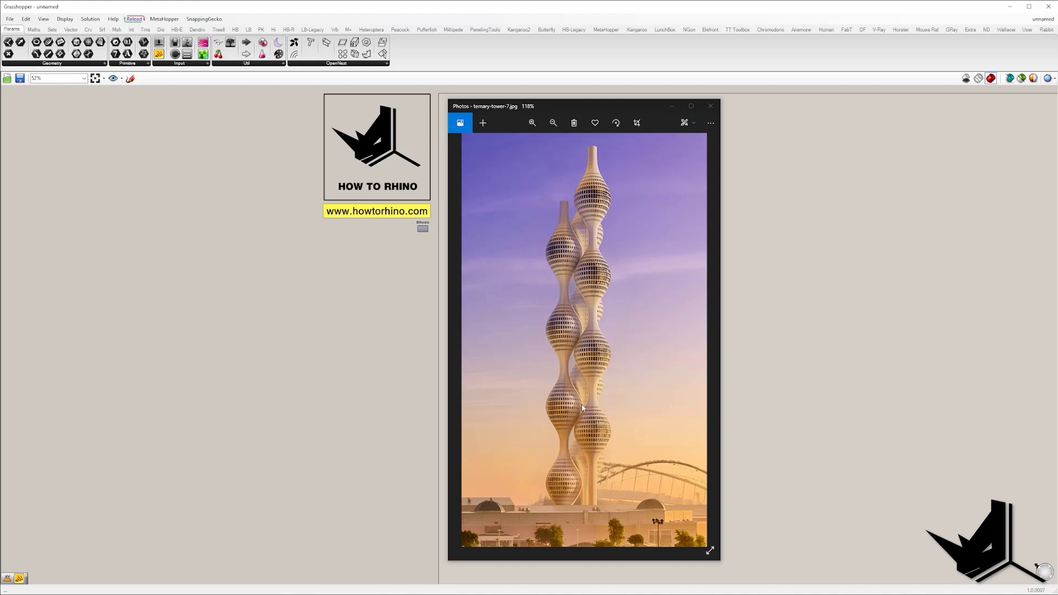
pyautogui.press('F1')
pyautogui.moveTo(561, 362); pyautogui.dragTo(651, 481)
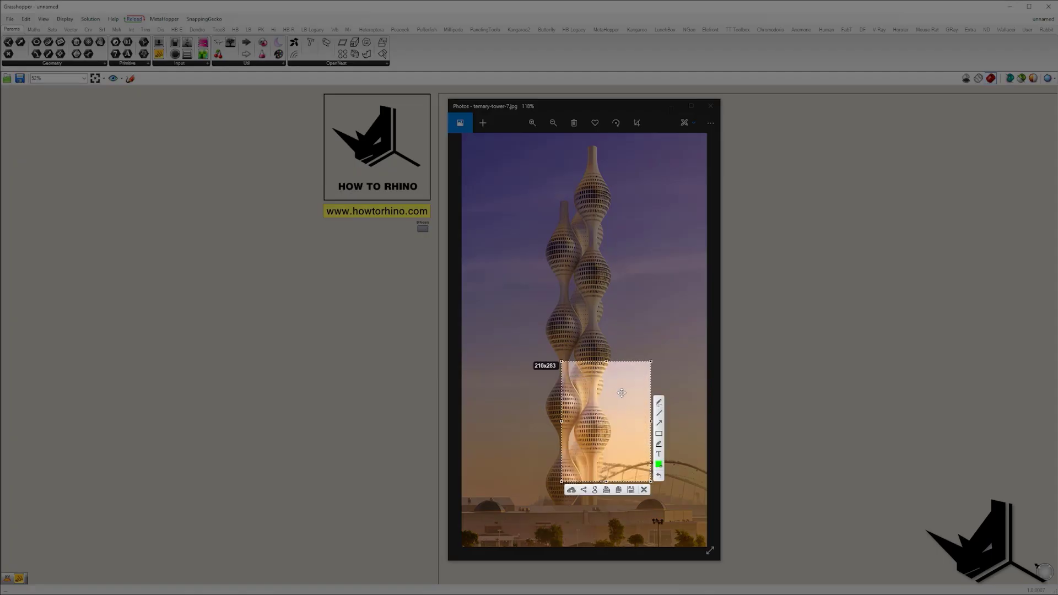
pyautogui.press('Escape')
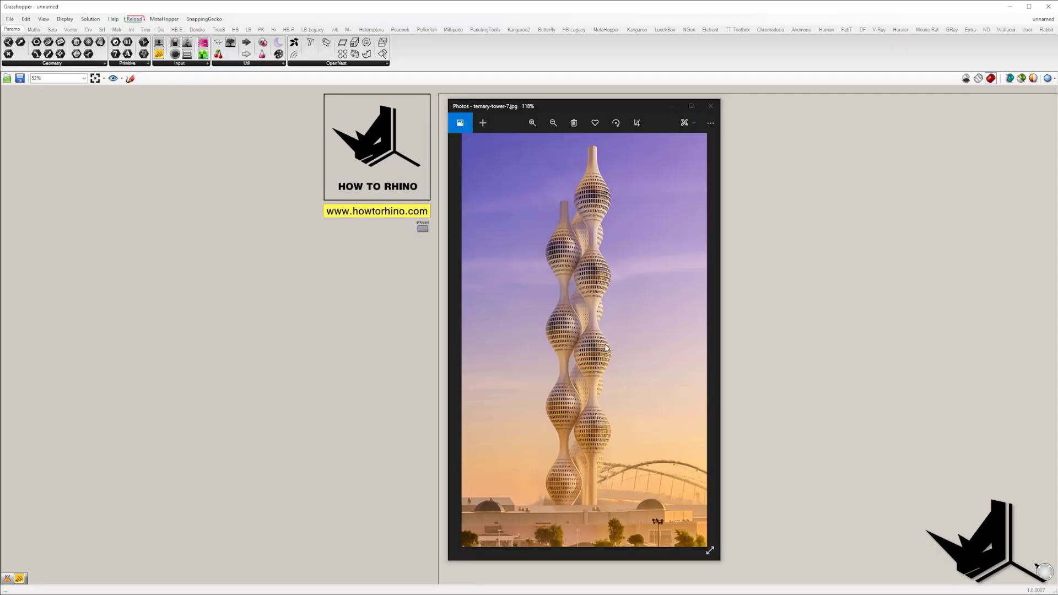
# Return to the empty definition and add a Point parameter to the canvas.
pyautogui.hotkey('alt', 'Tab')
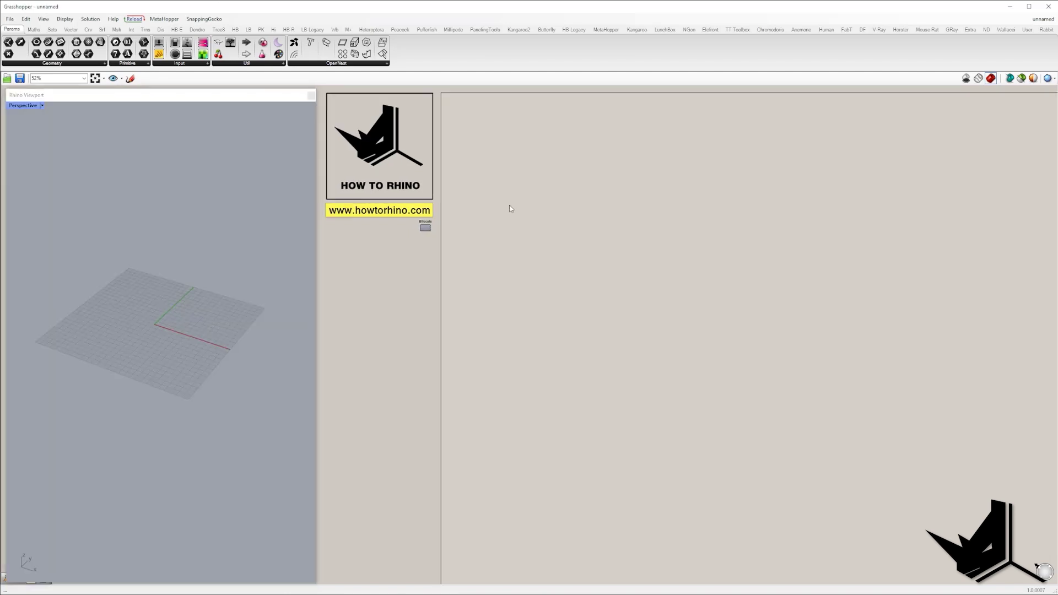
pyautogui.doubleClick(507, 204)
pyautogui.write('pt')
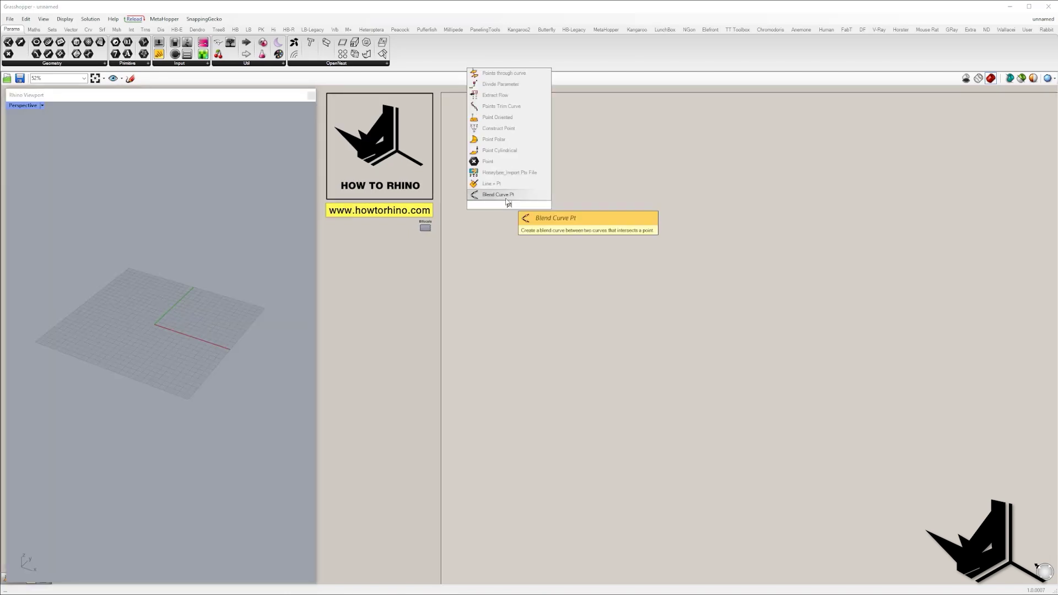
pyautogui.click(495, 161)
pyautogui.scroll(5, 502, 193)
pyautogui.moveTo(517, 222); pyautogui.dragTo(512, 174)
# Set one point for the Point parameter by picking a location just off the grid in the perspective view.
pyautogui.rightClick(512, 175)
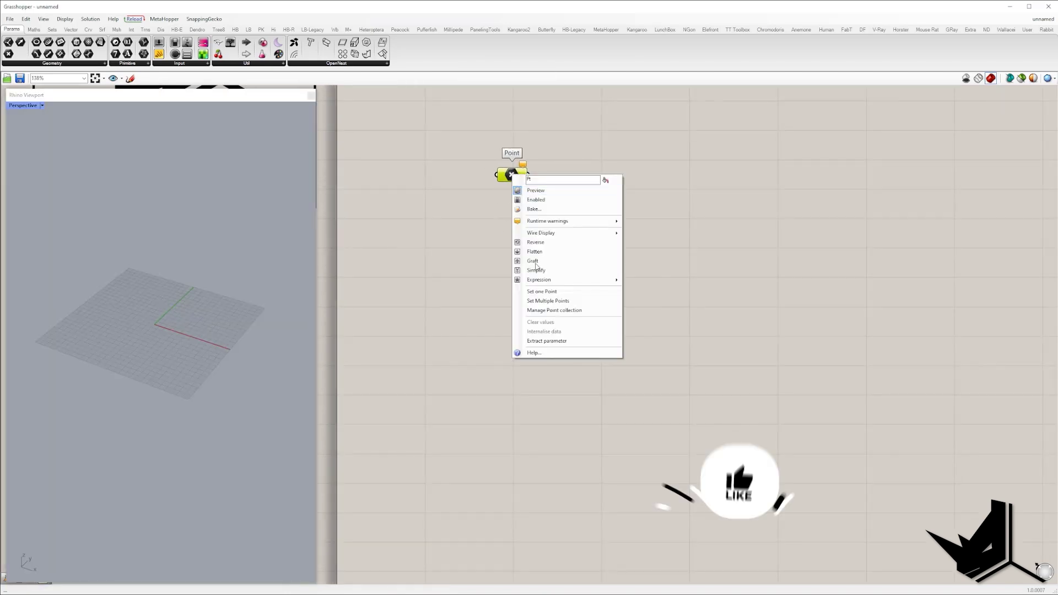
pyautogui.click(542, 291)
pyautogui.scroll(2, 243, 364)
pyautogui.click(255, 360)
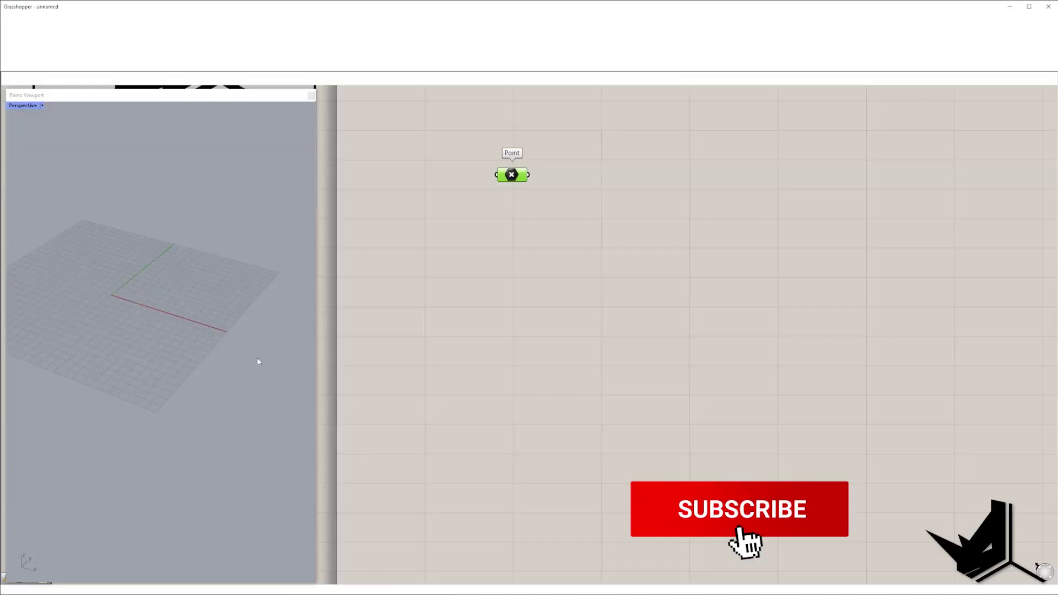
pyautogui.moveTo(257, 357); pyautogui.dragTo(208, 348, button='right')
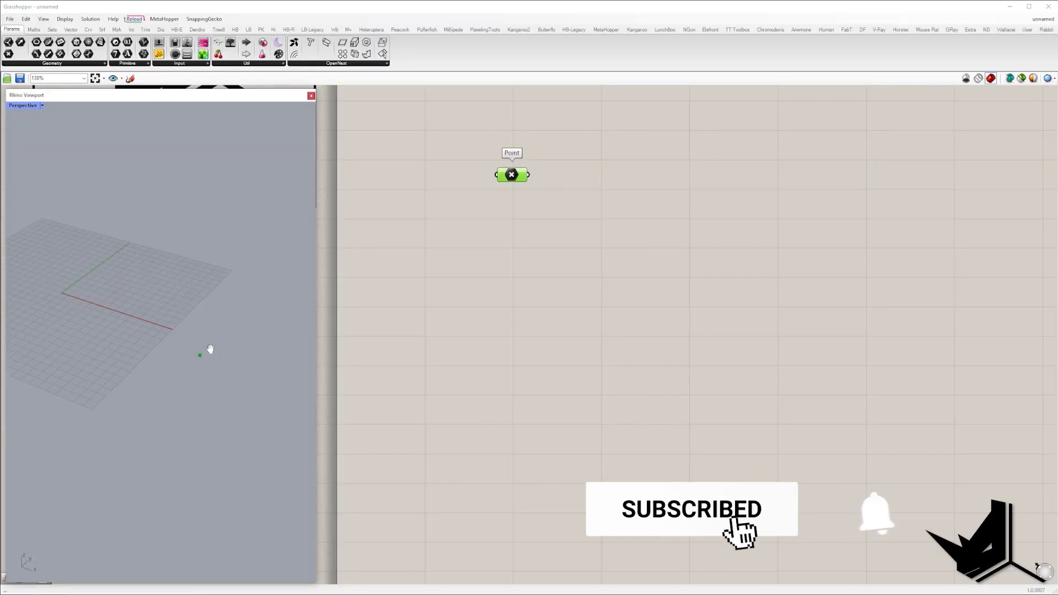
# Add a Line SDL component and connect the point to its start input, aligned with the Point parameter.
pyautogui.doubleClick(557, 245)
pyautogui.write('sdl')
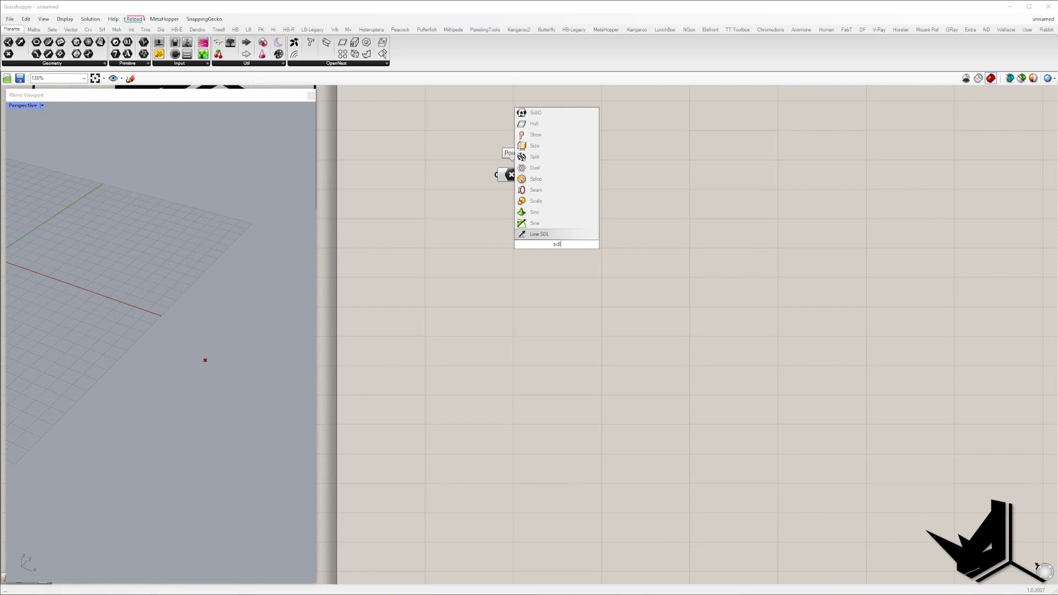
pyautogui.click(567, 237)
pyautogui.moveTo(538, 233); pyautogui.dragTo(665, 188)
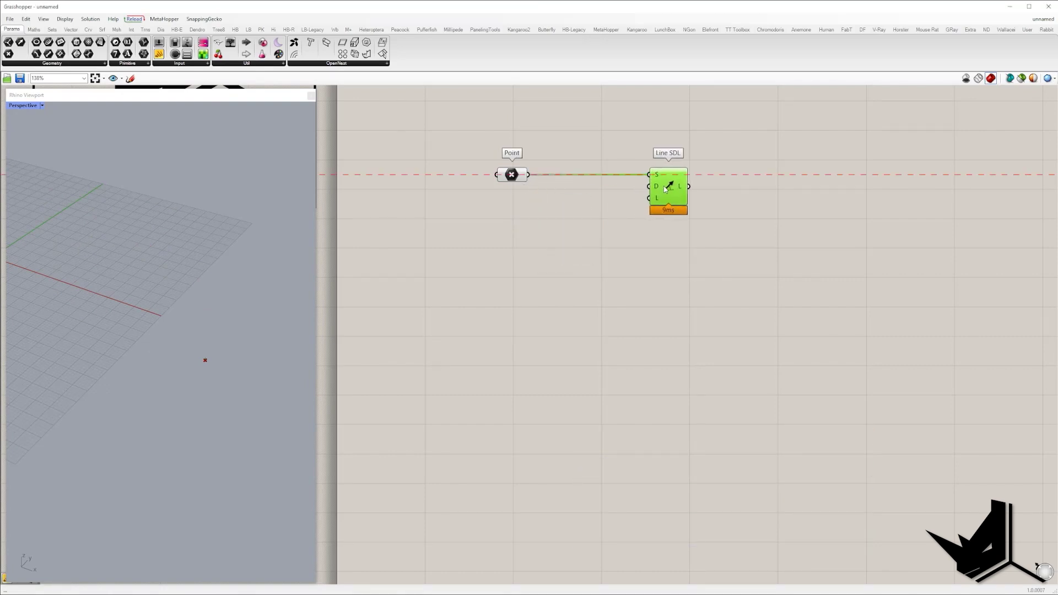
# Add a Unit Z vector and connect it to the Line SDL direction input.
pyautogui.doubleClick(611, 222)
pyautogui.write('z')
pyautogui.click(600, 208)
pyautogui.moveTo(605, 223); pyautogui.dragTo(650, 187)
pyautogui.moveTo(579, 231); pyautogui.dragTo(596, 223)
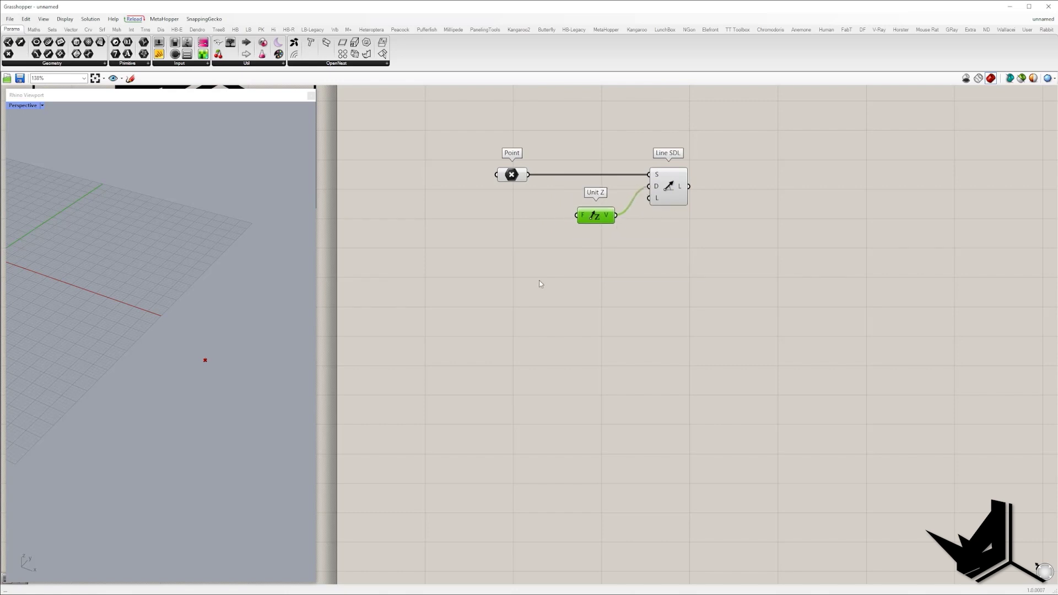
# Add a number slider ranging from 0 to 500, set it to 220, and connect it to the Line SDL length input.
pyautogui.doubleClick(540, 283)
pyautogui.write('0<')
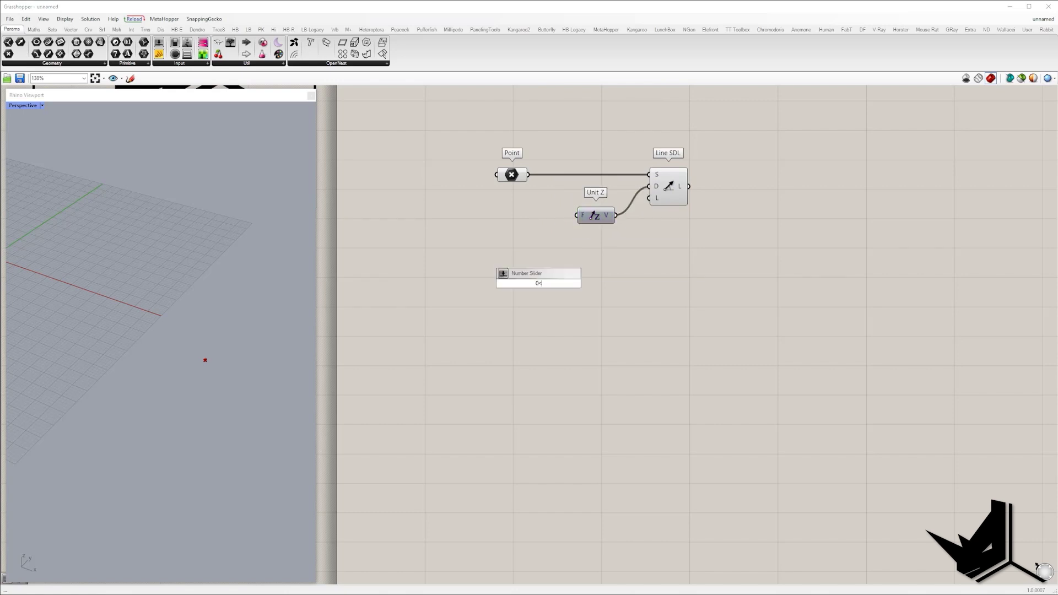
pyautogui.write('500')
pyautogui.press('Return')
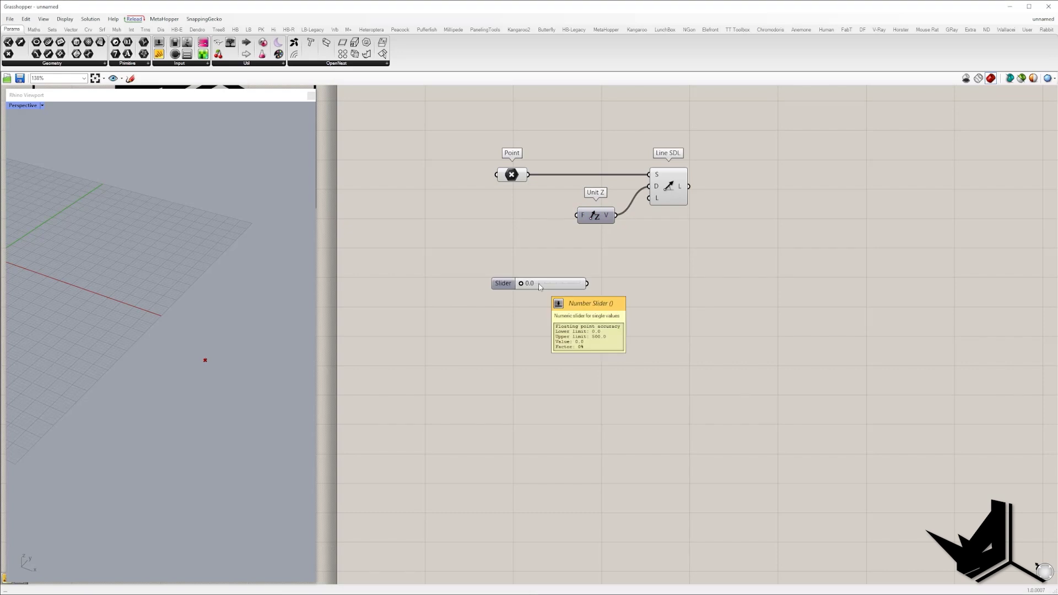
pyautogui.moveTo(539, 286); pyautogui.dragTo(578, 248)
pyautogui.doubleClick(578, 245)
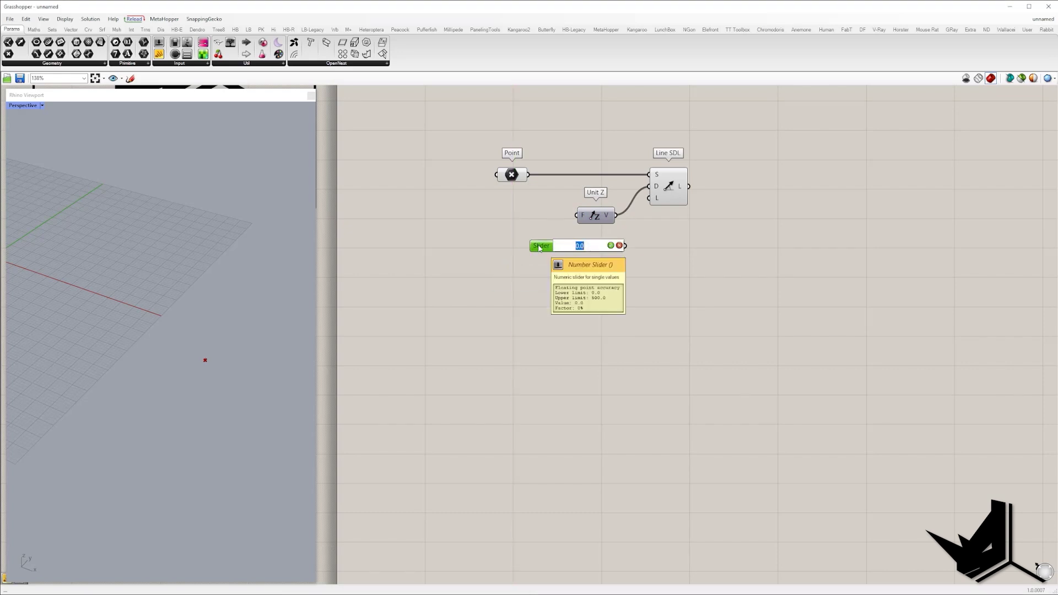
pyautogui.write('220')
pyautogui.press('Return')
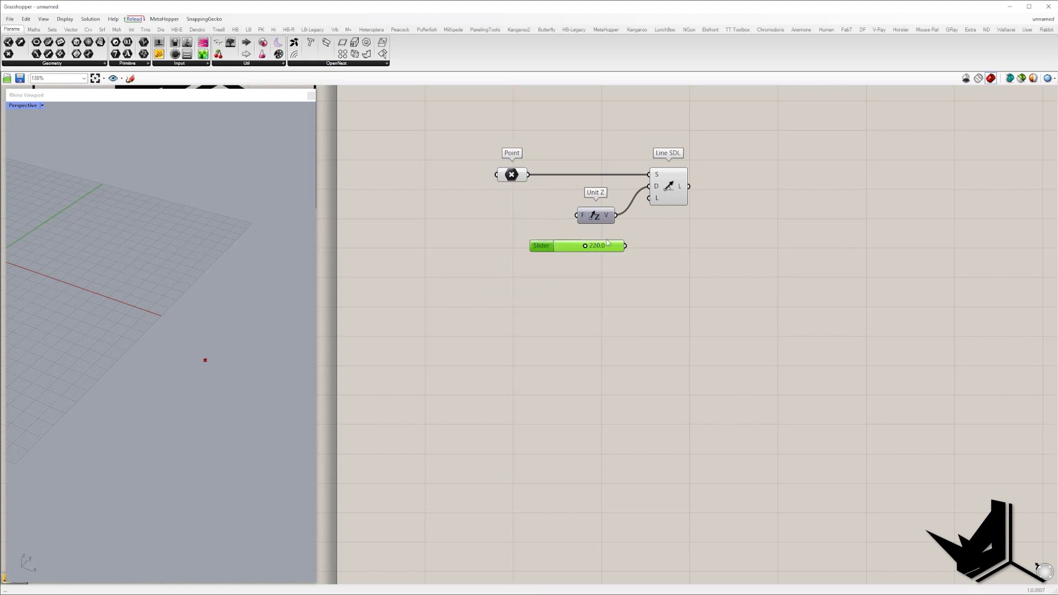
pyautogui.moveTo(625, 245); pyautogui.dragTo(649, 201)
pyautogui.moveTo(595, 216); pyautogui.dragTo(594, 208)
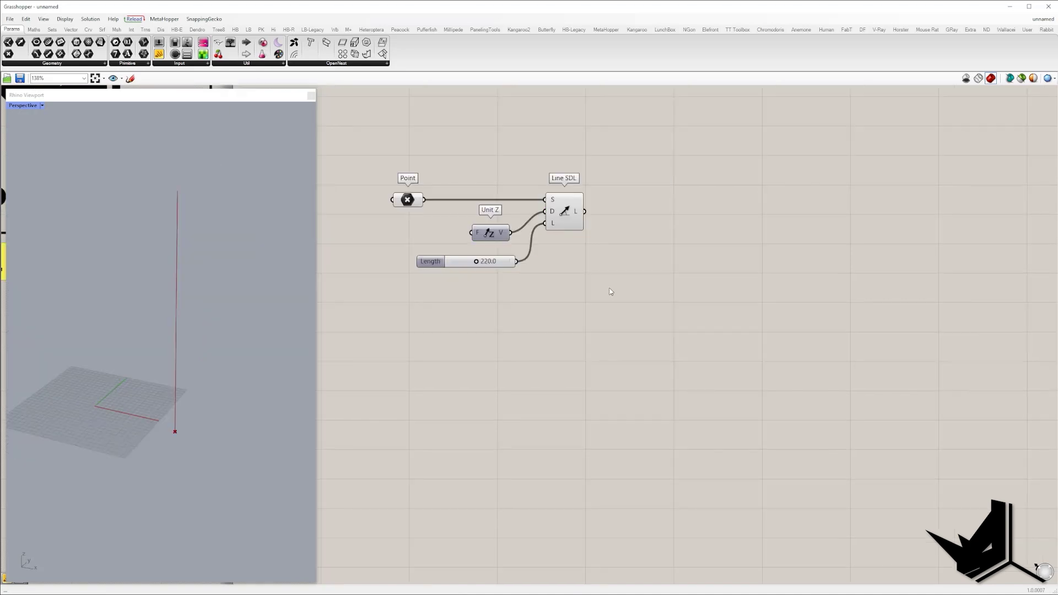
# Add a Divide Curve component and connect the Line SDL output to its curve input.
pyautogui.doubleClick(638, 262)
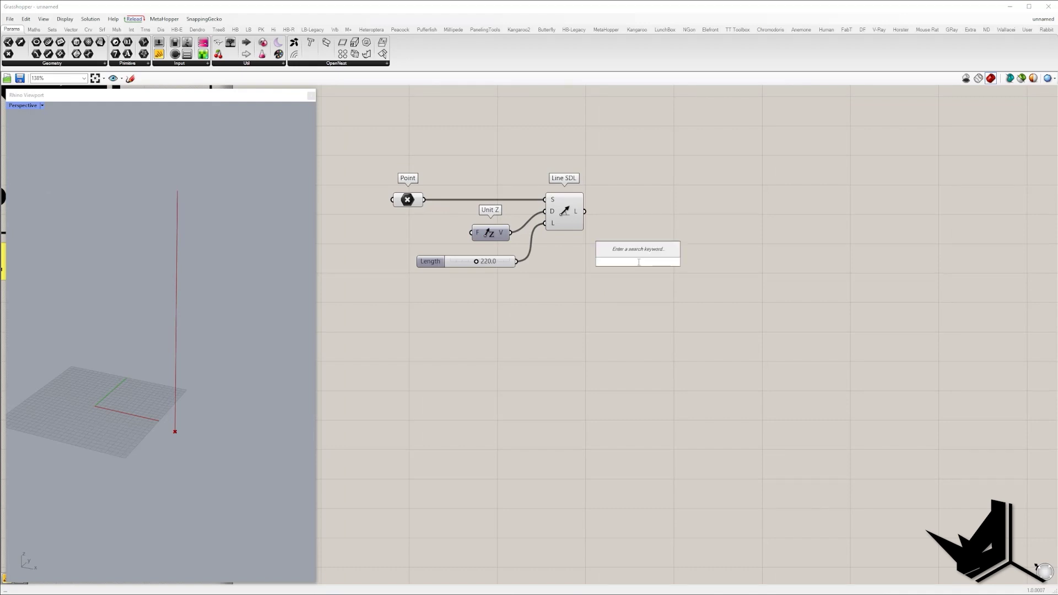
pyautogui.write('divi')
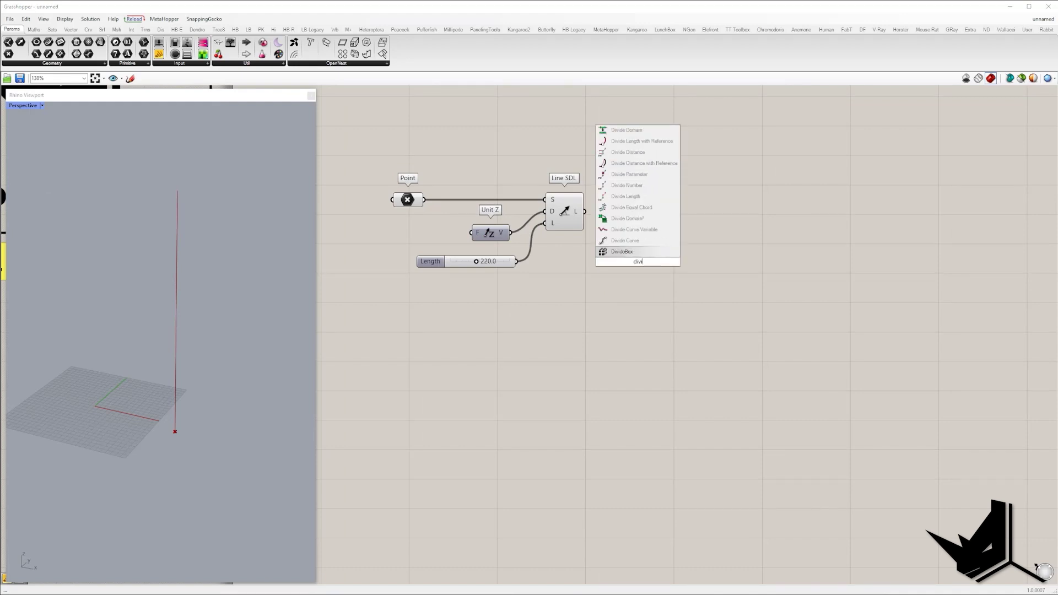
pyautogui.click(625, 241)
pyautogui.moveTo(585, 211); pyautogui.dragTo(792, 219)
# Add an integer slider ranging from 1 to 20, set it to 4, and connect it to the Divide Curve count.
pyautogui.doubleClick(704, 271)
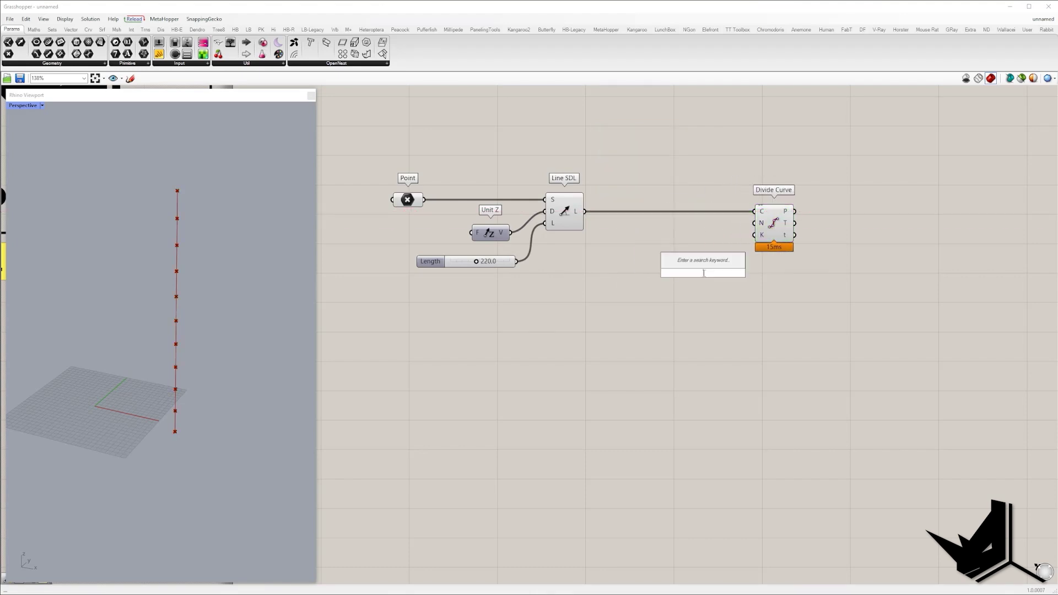
pyautogui.write('1')
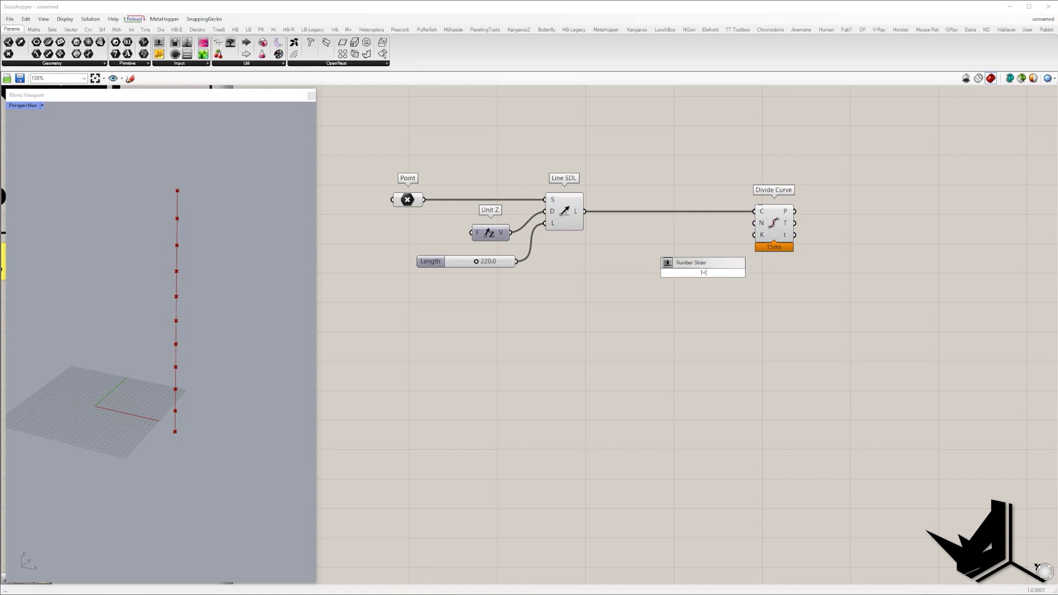
pyautogui.write('<20')
pyautogui.press('Return')
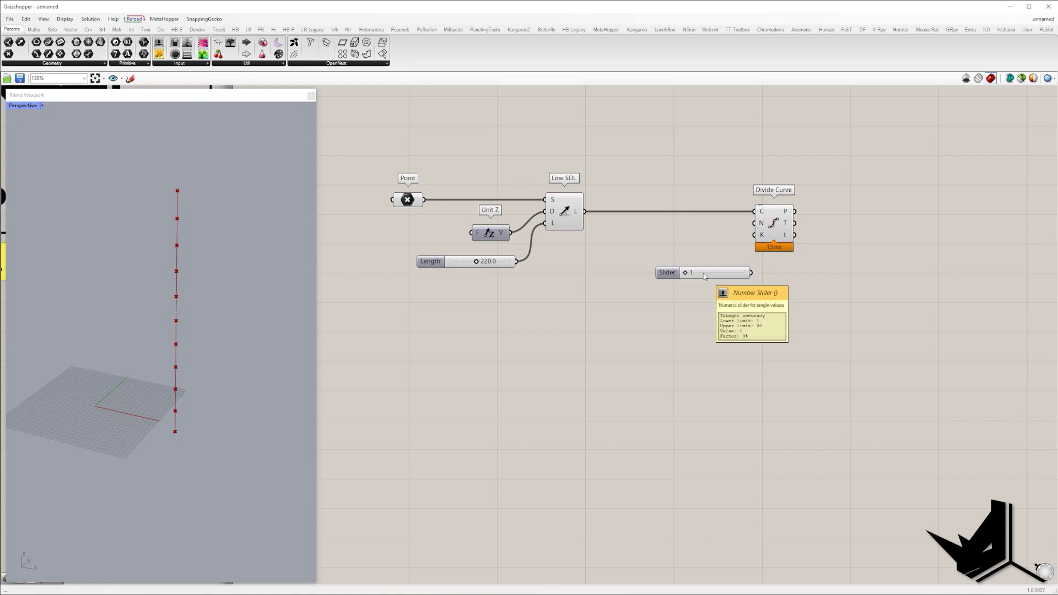
pyautogui.doubleClick(703, 274)
pyautogui.write('4')
pyautogui.click(736, 272)
pyautogui.moveTo(756, 223); pyautogui.dragTo(750, 266)
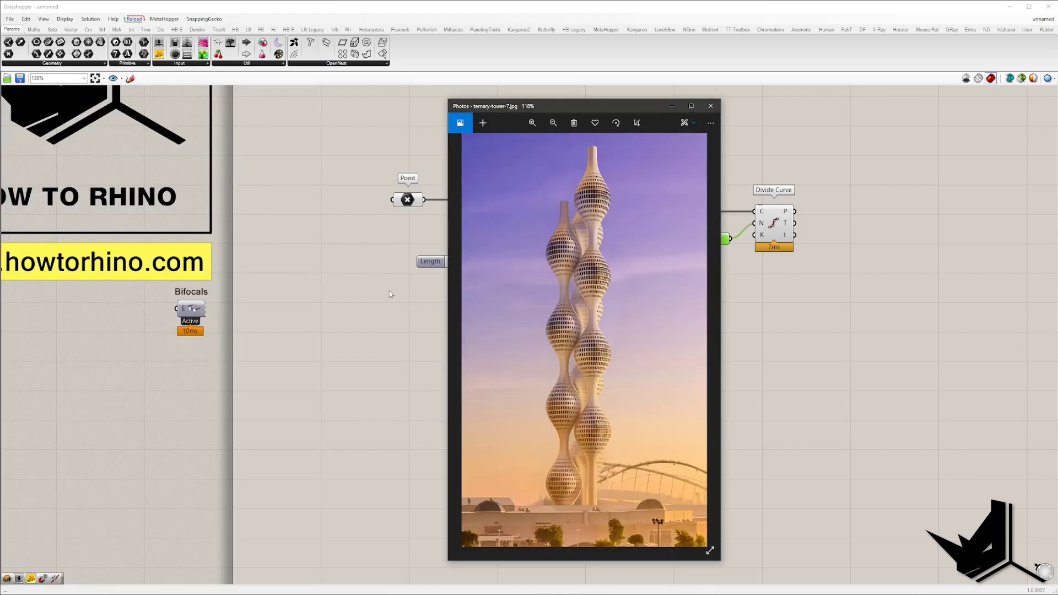
# Capture the reference tower photo and outline the repeating bulb segments of the taller tower with freehand strokes.
pyautogui.moveTo(593, 110); pyautogui.dragTo(578, 107)
pyautogui.press('Print')
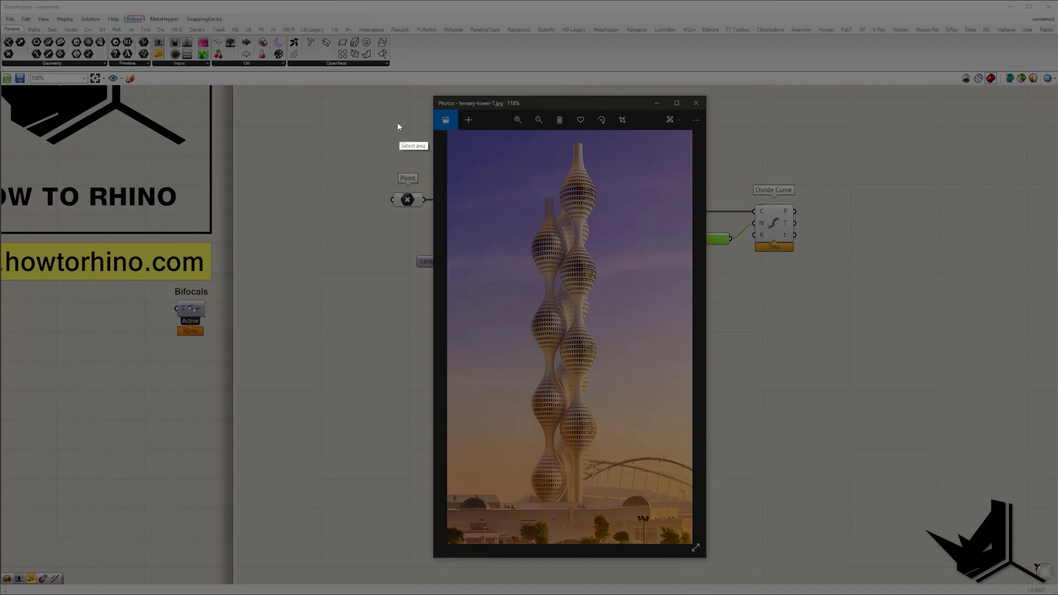
pyautogui.moveTo(391, 100); pyautogui.dragTo(729, 519)
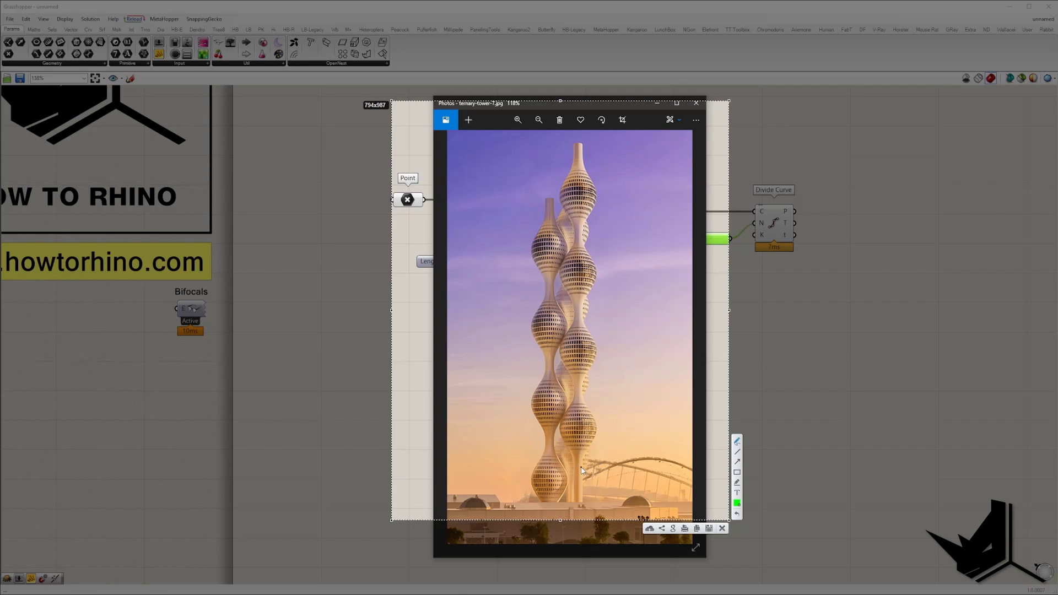
pyautogui.moveTo(582, 470)
pyautogui.mouseDown()
pyautogui.moveTo(593, 420)
pyautogui.moveTo(579, 392)
pyautogui.mouseUp()
pyautogui.moveTo(577, 389); pyautogui.dragTo(587, 388)
pyautogui.moveTo(571, 473); pyautogui.dragTo(599, 472)
pyautogui.moveTo(578, 390)
pyautogui.mouseDown()
pyautogui.moveTo(554, 439)
pyautogui.moveTo(586, 390)
pyautogui.mouseUp()
pyautogui.moveTo(590, 312)
pyautogui.mouseDown()
pyautogui.moveTo(559, 315)
pyautogui.moveTo(604, 368)
pyautogui.moveTo(580, 318)
pyautogui.mouseUp()
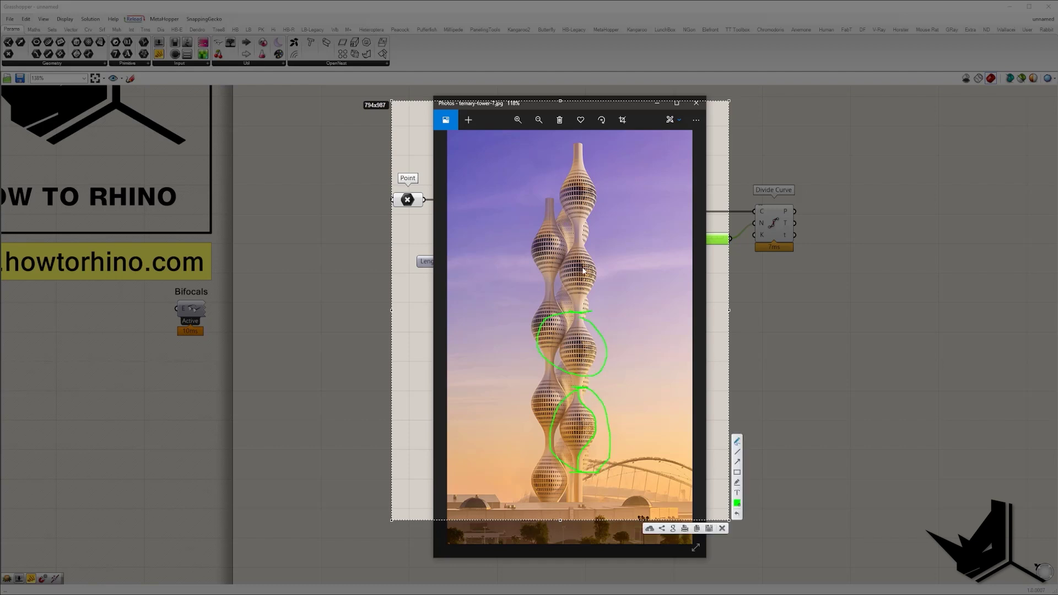
pyautogui.moveTo(567, 237)
pyautogui.mouseDown()
pyautogui.moveTo(545, 258)
pyautogui.moveTo(535, 226)
pyautogui.mouseUp()
pyautogui.moveTo(564, 152); pyautogui.dragTo(609, 226)
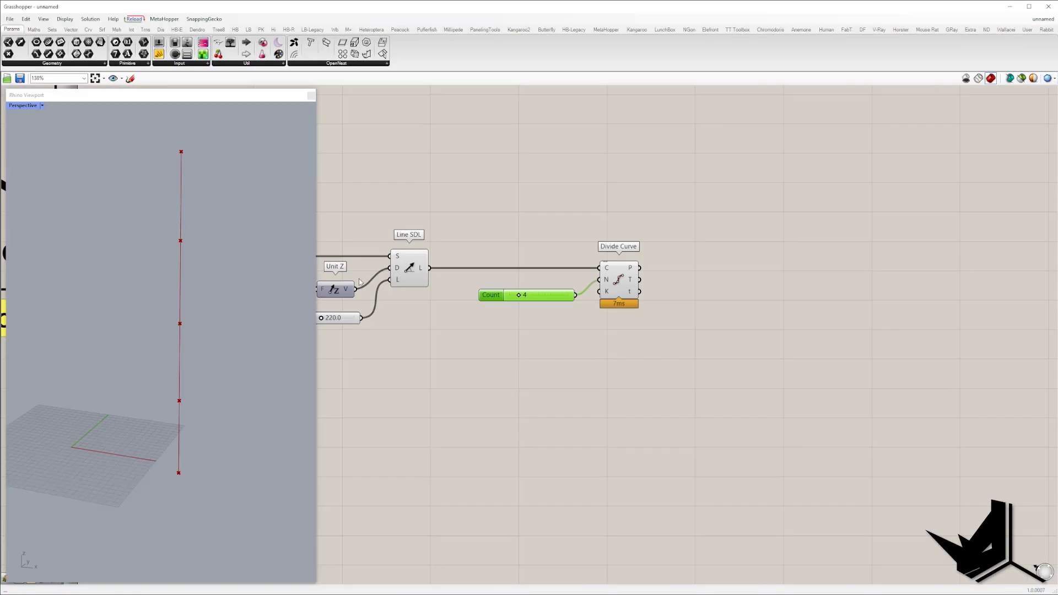
# Add a Shatter component beside the Divide Curve component.
pyautogui.doubleClick(690, 359)
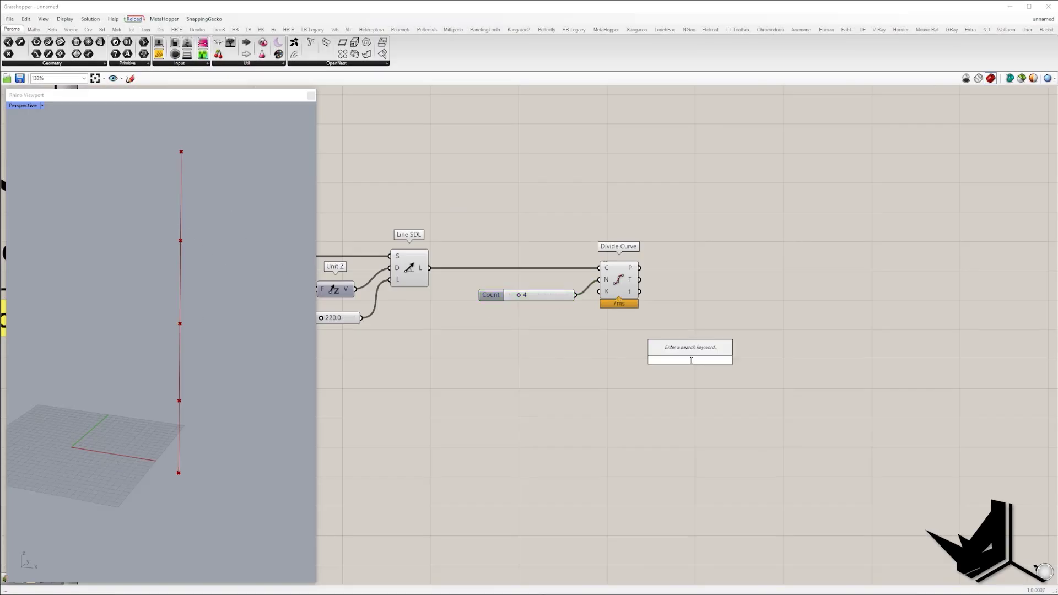
pyautogui.write('ha')
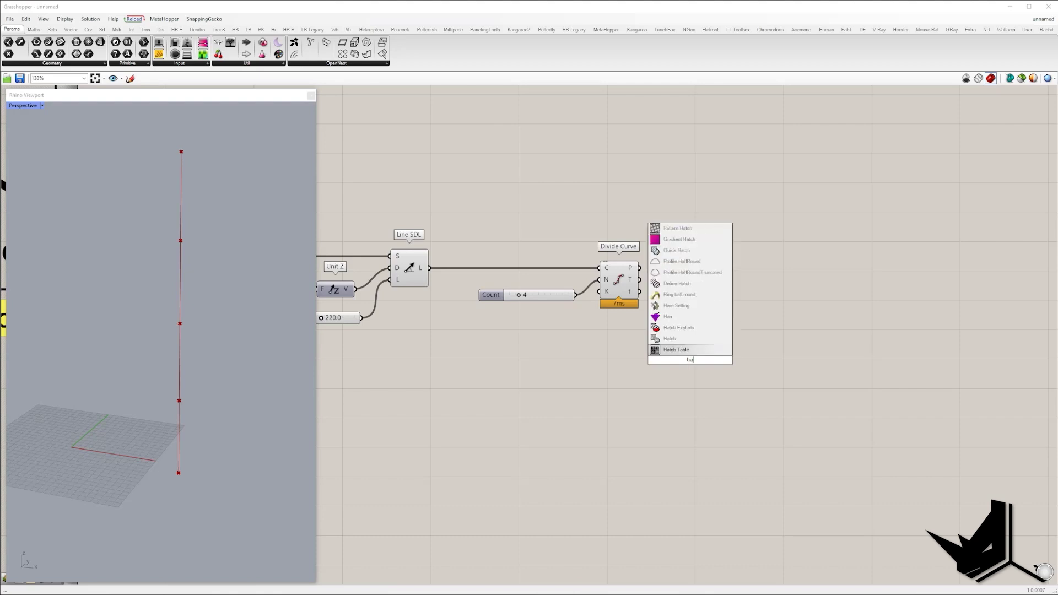
pyautogui.press('BackSpace')
pyautogui.press('BackSpace')
pyautogui.write('sha')
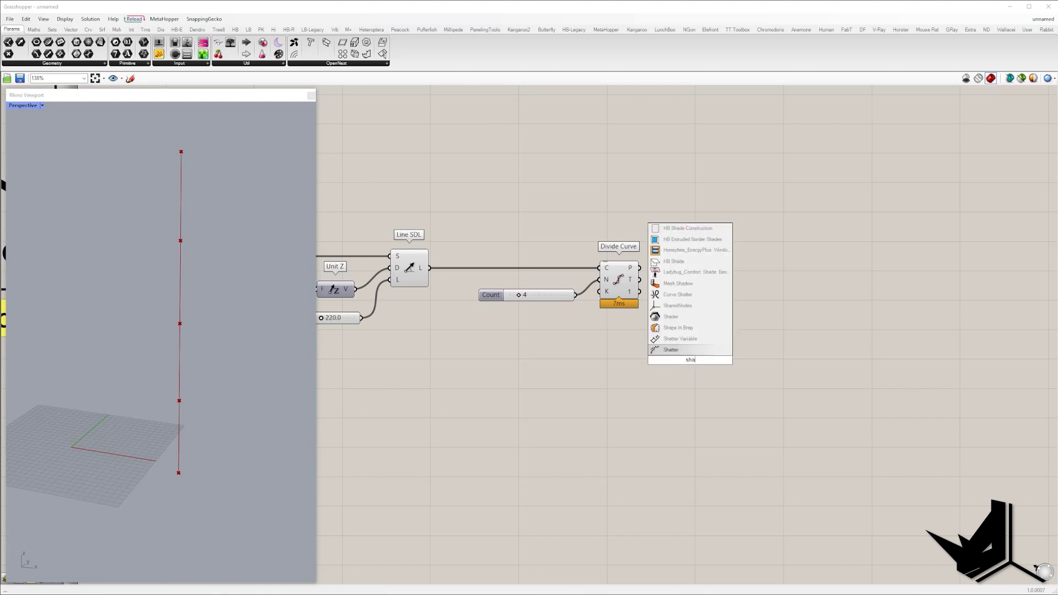
pyautogui.click(693, 350)
pyautogui.moveTo(677, 366); pyautogui.dragTo(702, 292)
# Move Divide Curve and its count slider lower, then feed the division parameters and the original line into Shatter.
pyautogui.moveTo(654, 334); pyautogui.dragTo(508, 252)
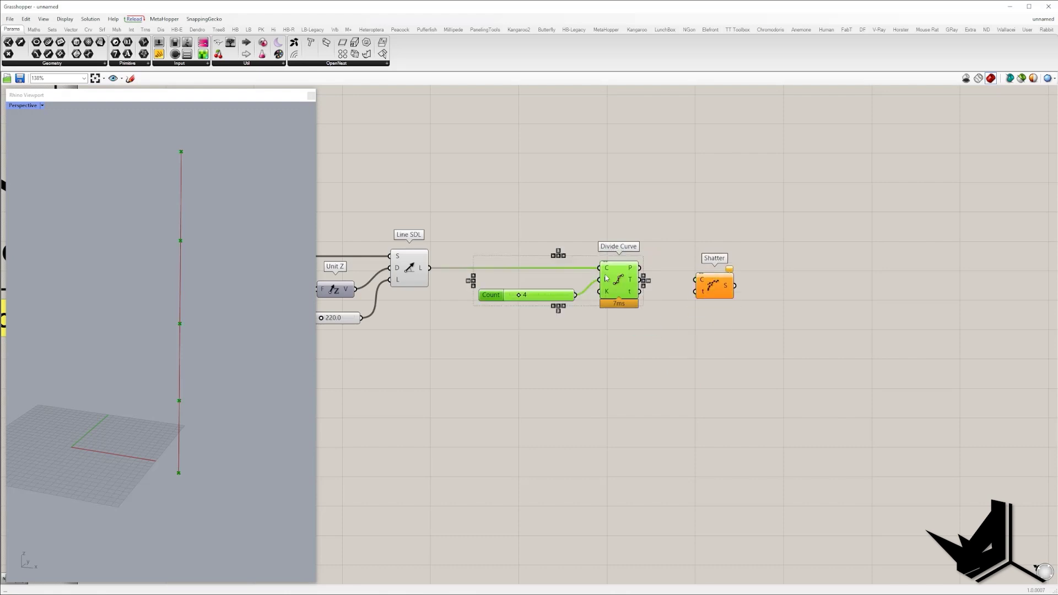
pyautogui.moveTo(606, 277); pyautogui.dragTo(606, 336)
pyautogui.click(661, 331)
pyautogui.moveTo(695, 292); pyautogui.dragTo(640, 352)
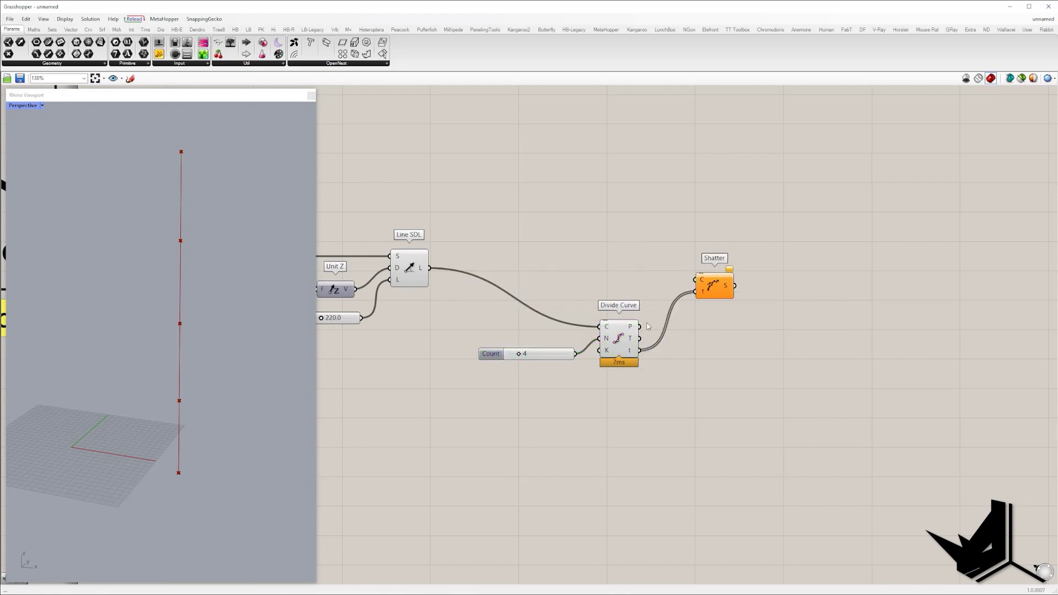
pyautogui.moveTo(695, 280); pyautogui.dragTo(429, 268)
pyautogui.moveTo(713, 294); pyautogui.dragTo(715, 283)
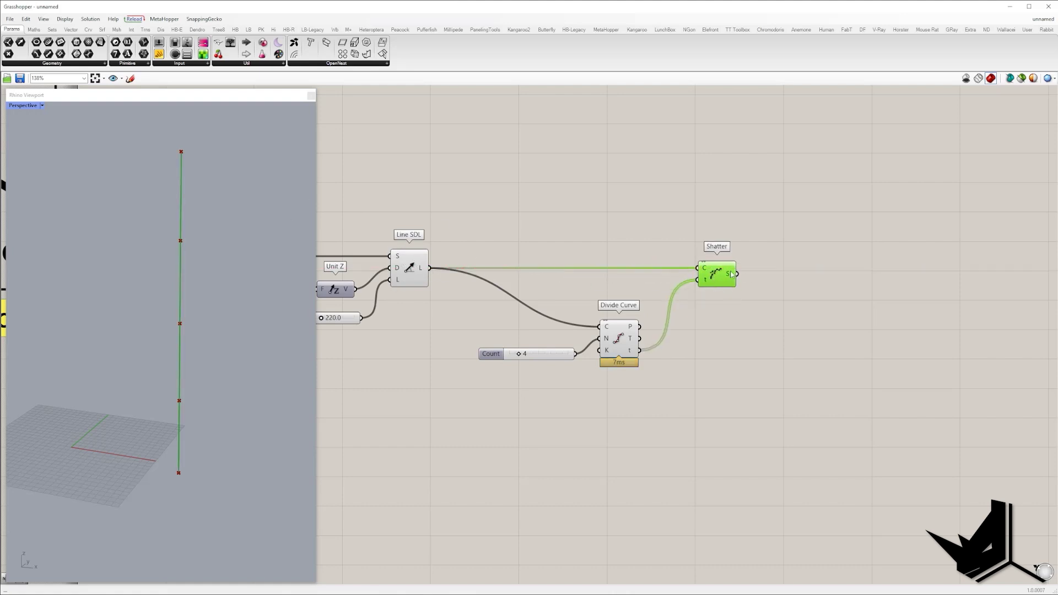
# Add a text panel beside Shatter and connect the Shatter output to inspect its segments.
pyautogui.click(160, 54)
pyautogui.click(842, 218)
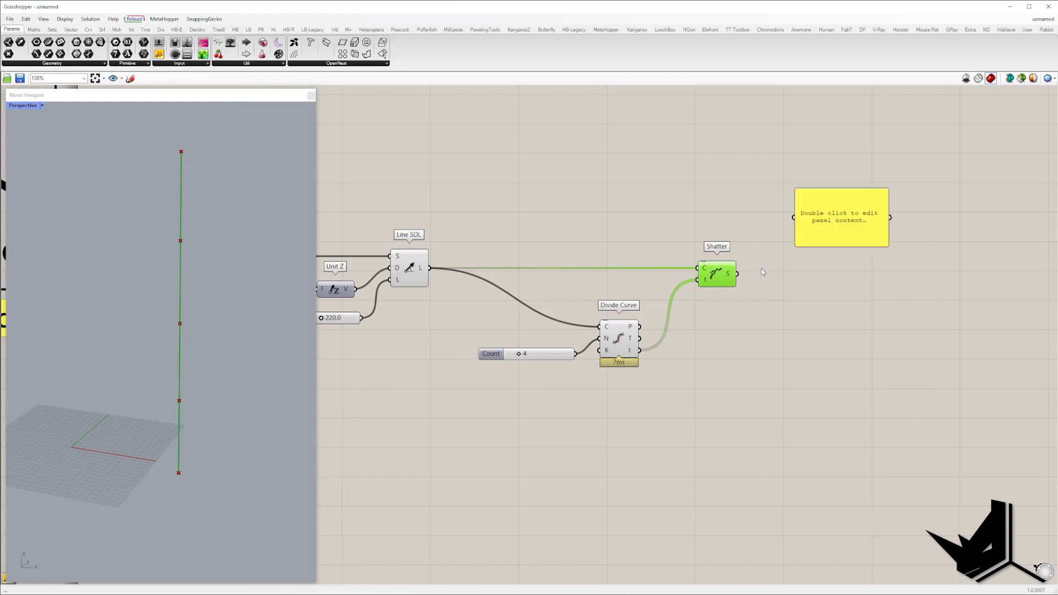
pyautogui.moveTo(737, 274); pyautogui.dragTo(896, 270)
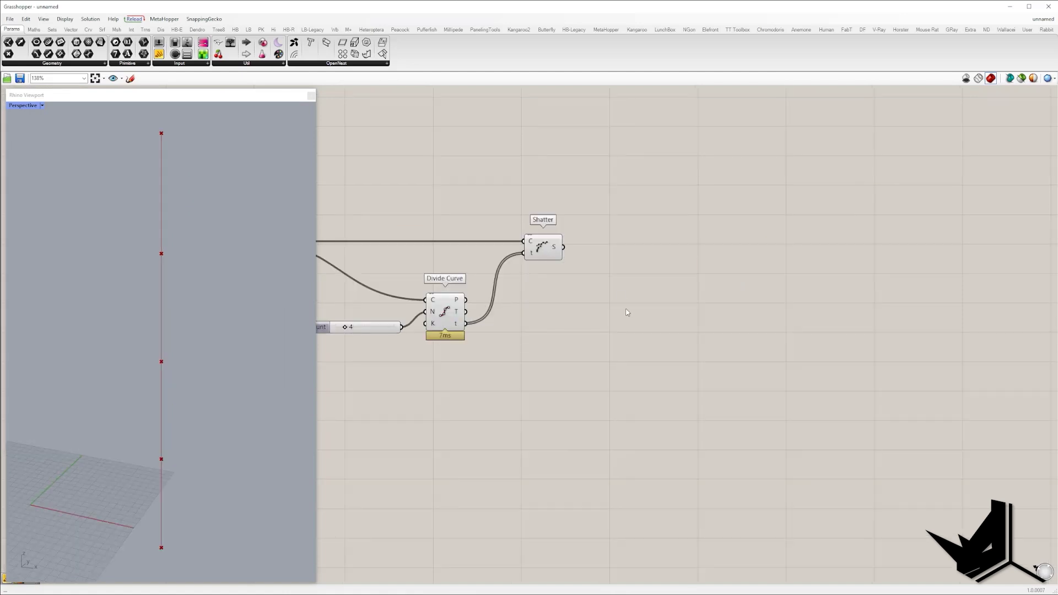
# Add a second Divide Curve component far beyond Shatter and feed the Shatter segments into its curve input.
pyautogui.moveTo(626, 314); pyautogui.dragTo(581, 305, button='right')
pyautogui.doubleClick(581, 301)
pyautogui.write('divide')
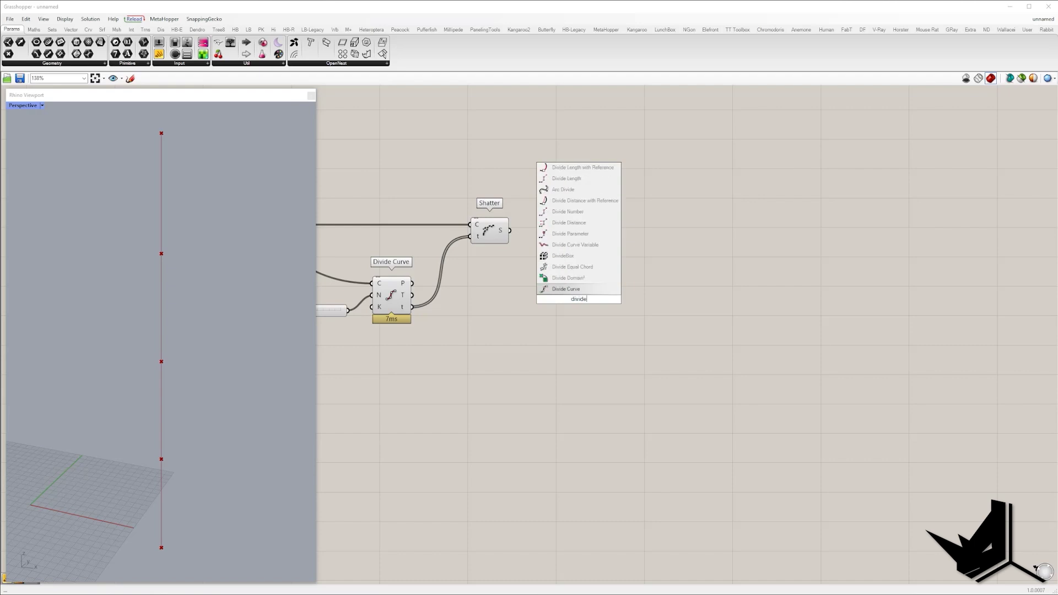
pyautogui.press('Return')
pyautogui.moveTo(510, 230); pyautogui.dragTo(864, 236)
# Add a number slider with a minimum of 1 below the Shatter wire and set it to 43.
pyautogui.doubleClick(688, 337)
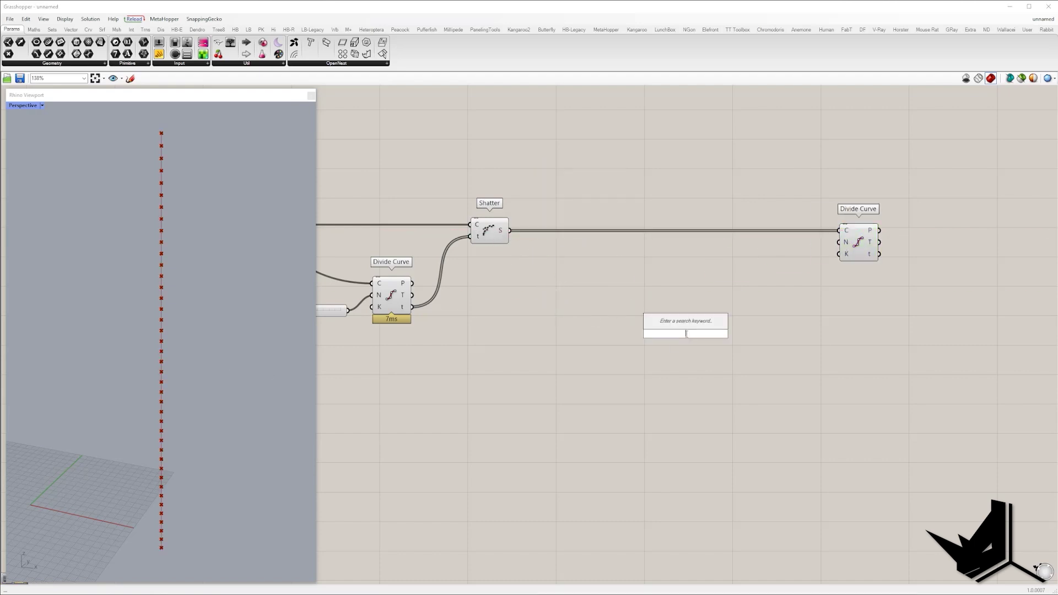
pyautogui.write('1<')
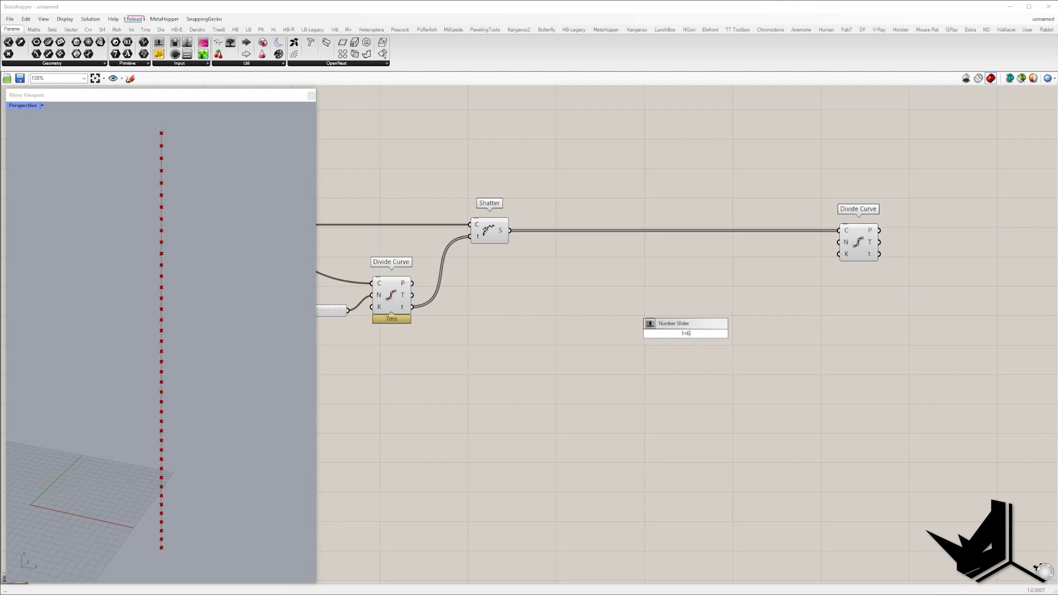
pyautogui.write('6')
pyautogui.press('Return')
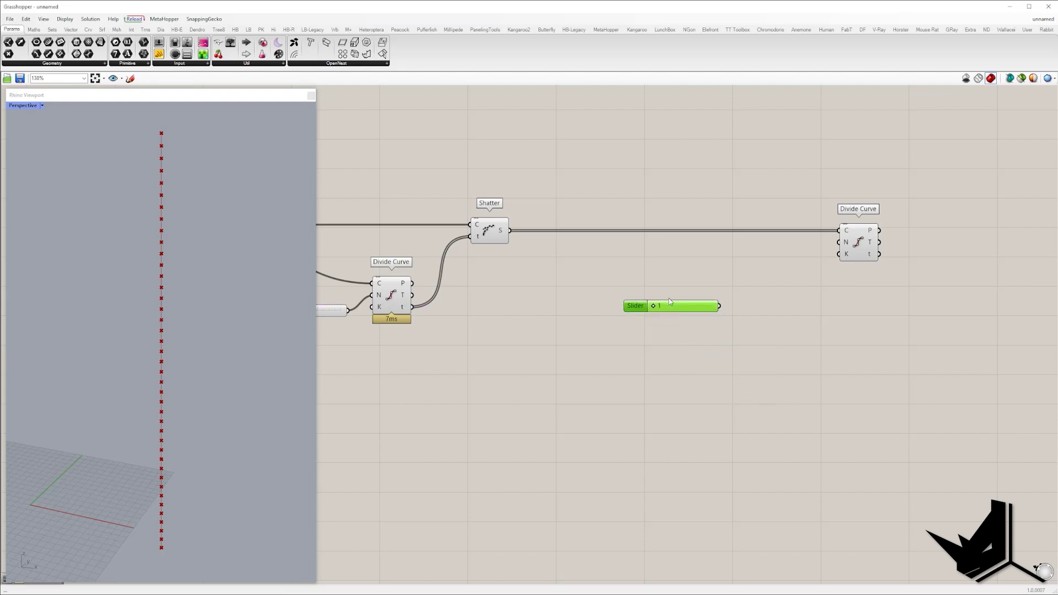
pyautogui.scroll(3, 683, 308)
pyautogui.scroll(-1, 683, 308)
pyautogui.moveTo(718, 299); pyautogui.dragTo(686, 317, button='right')
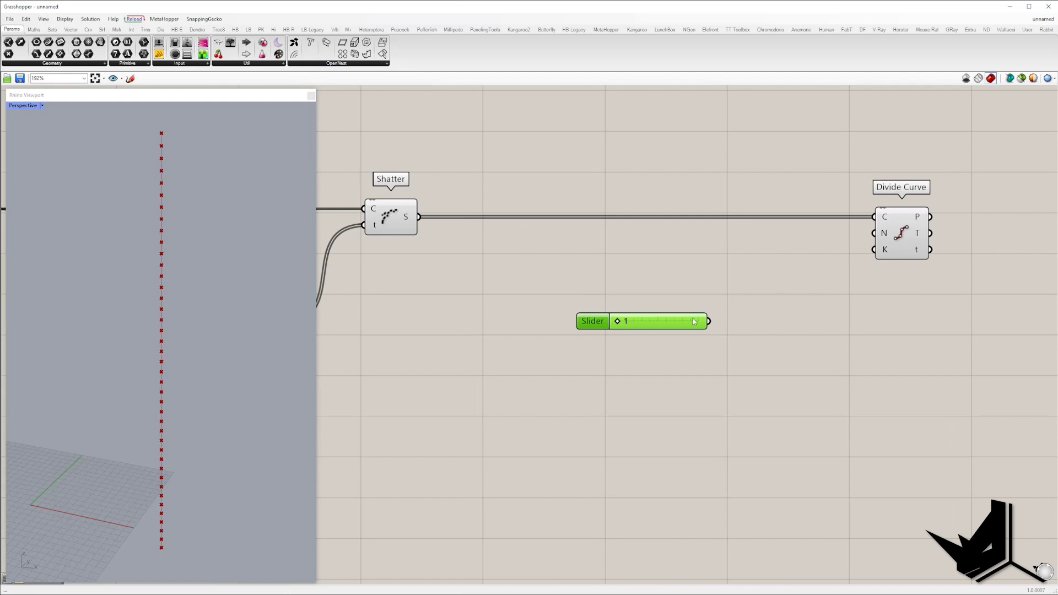
pyautogui.moveTo(582, 292); pyautogui.dragTo(556, 334)
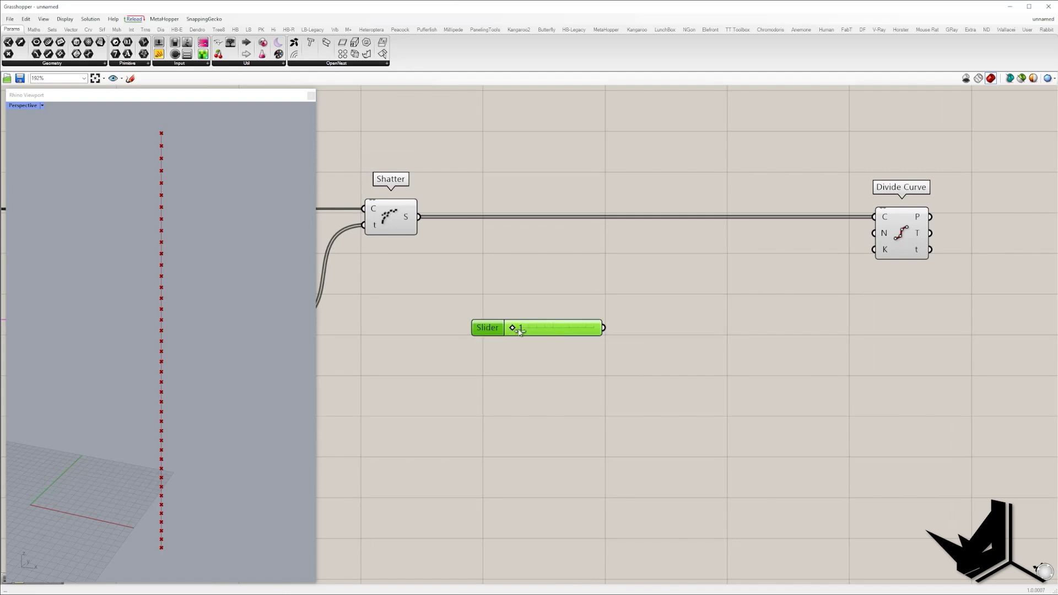
pyautogui.moveTo(512, 330); pyautogui.dragTo(543, 323)
# Add a Modulus component beside the new slider and connect the slider to its A input.
pyautogui.doubleClick(717, 332)
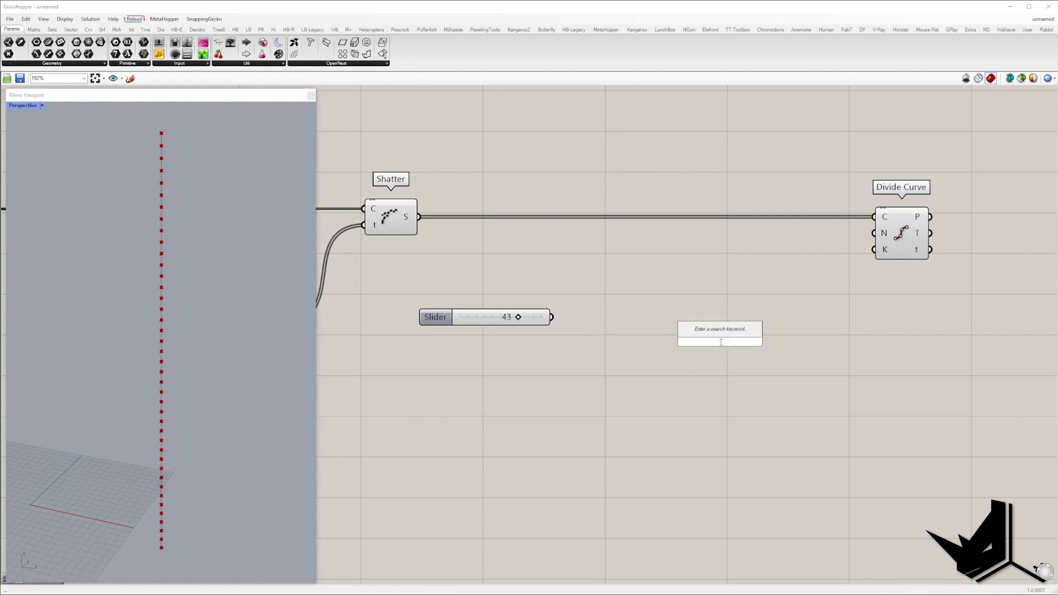
pyautogui.write('mod')
pyautogui.click(713, 332)
pyautogui.moveTo(699, 334); pyautogui.dragTo(635, 375)
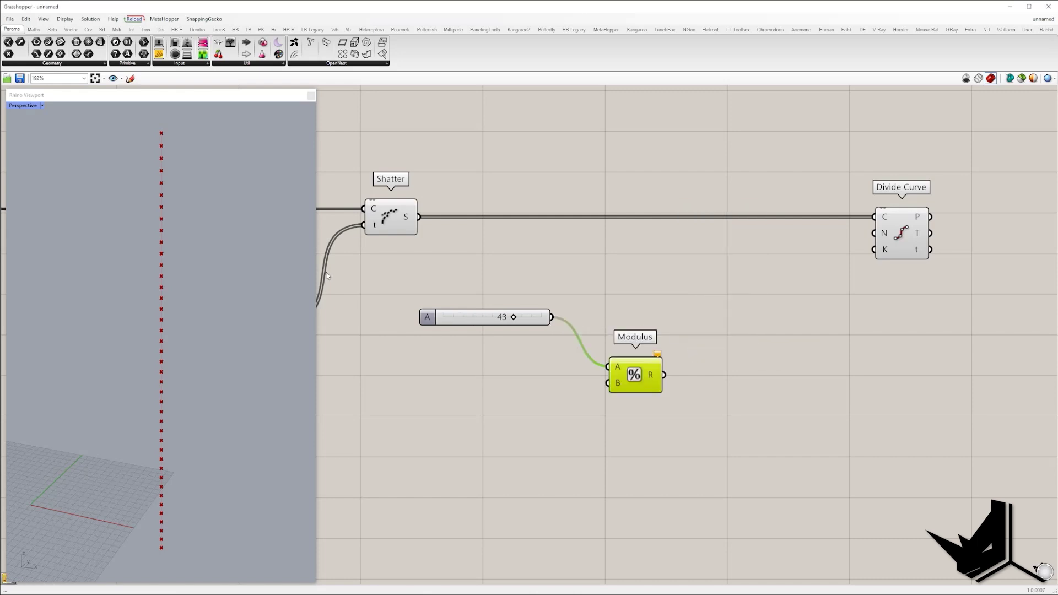
# Add a panel containing 3, connect it to Modulus input B, and arrange it beside the component.
pyautogui.doubleClick(447, 361)
pyautogui.write('3')
pyautogui.press('Return')
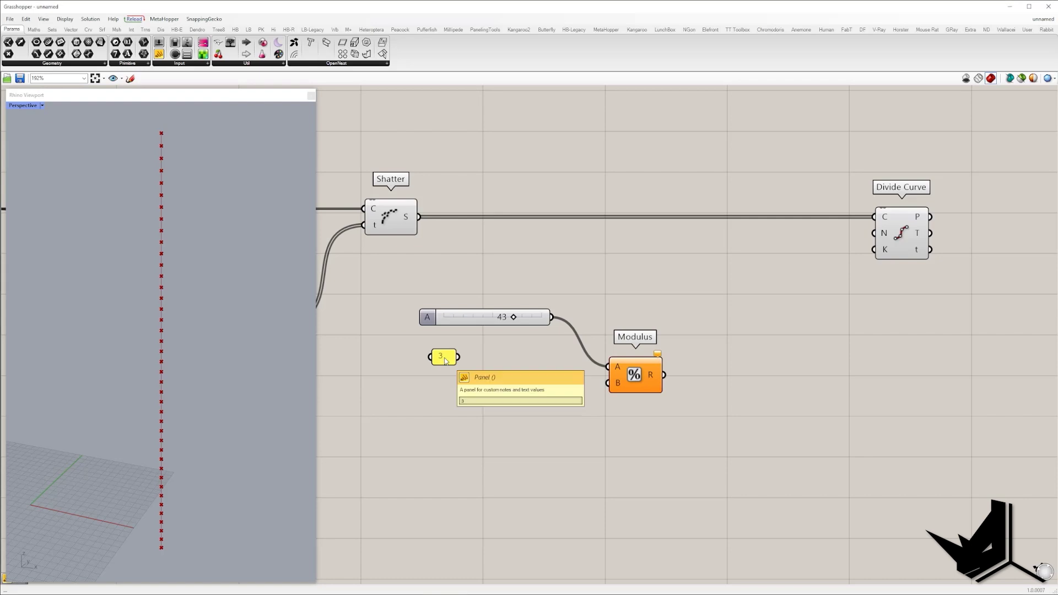
pyautogui.moveTo(458, 365); pyautogui.dragTo(621, 354)
pyautogui.moveTo(449, 366); pyautogui.dragTo(538, 371)
pyautogui.moveTo(354, 275); pyautogui.dragTo(575, 350)
pyautogui.moveTo(492, 343); pyautogui.dragTo(562, 392)
pyautogui.moveTo(617, 359); pyautogui.dragTo(608, 359)
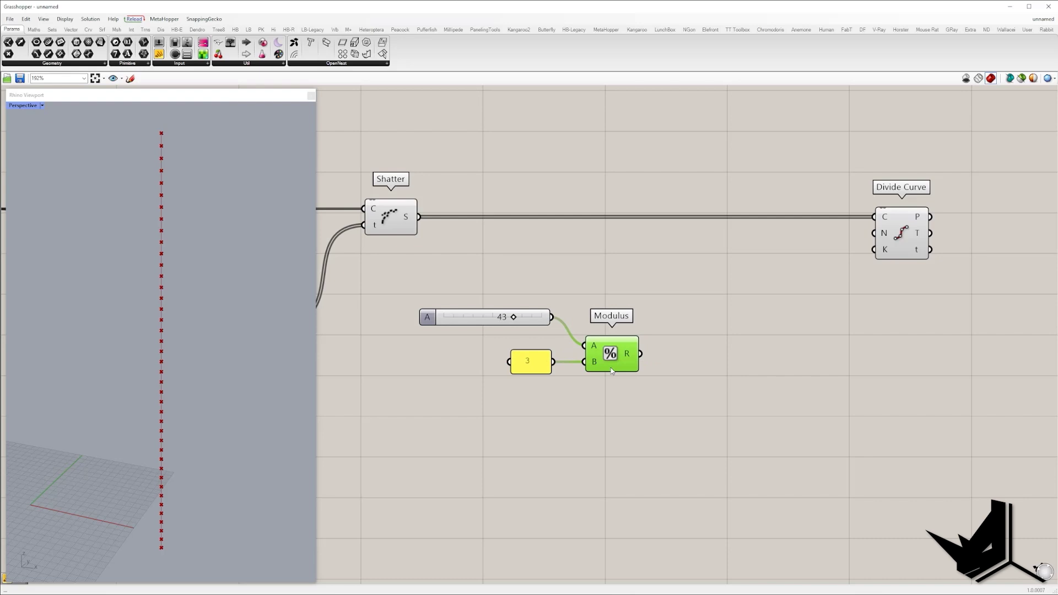
# Sketch the fraction 43/3 followed by an equals sign on the canvas below the Modulus component.
pyautogui.click(130, 78)
pyautogui.moveTo(456, 403)
pyautogui.mouseDown()
pyautogui.moveTo(441, 434)
pyautogui.moveTo(458, 440)
pyautogui.mouseUp()
pyautogui.moveTo(466, 410)
pyautogui.mouseDown()
pyautogui.moveTo(476, 425)
pyautogui.moveTo(467, 440)
pyautogui.mouseUp()
pyautogui.moveTo(422, 445)
pyautogui.mouseDown()
pyautogui.moveTo(476, 448)
pyautogui.moveTo(454, 479)
pyautogui.mouseUp()
pyautogui.moveTo(501, 454); pyautogui.dragTo(518, 456)
pyautogui.moveTo(496, 447); pyautogui.dragTo(509, 449)
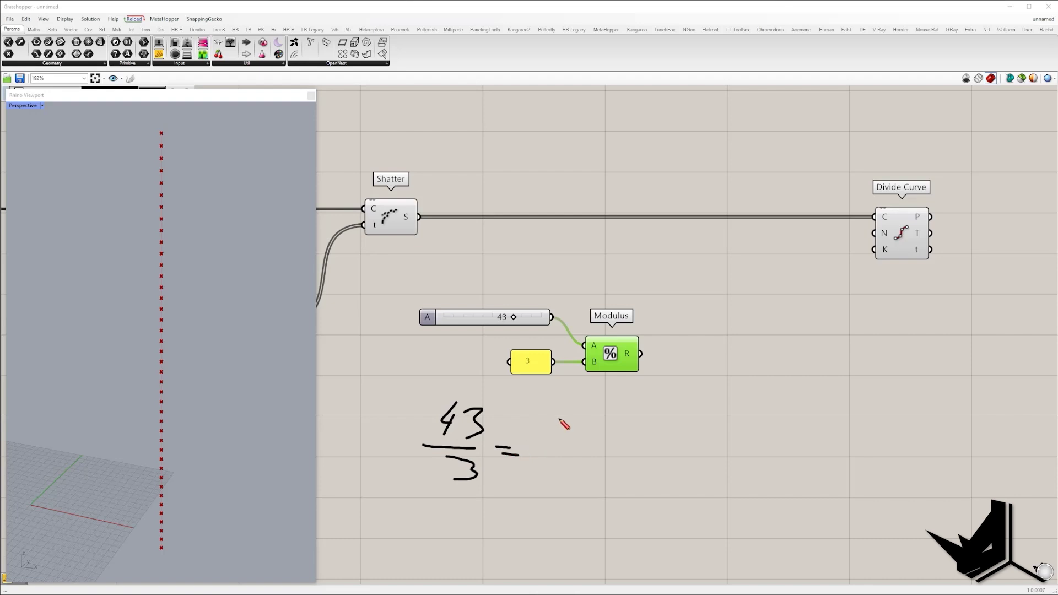
# Continue the handwritten equation with 42/3 + 1/3 and draw a box around 42/3.
pyautogui.moveTo(562, 416); pyautogui.dragTo(566, 435)
pyautogui.moveTo(561, 423)
pyautogui.mouseDown()
pyautogui.moveTo(558, 441)
pyautogui.moveTo(582, 439)
pyautogui.moveTo(554, 487)
pyautogui.mouseUp()
pyautogui.moveTo(592, 457)
pyautogui.mouseDown()
pyautogui.moveTo(615, 457)
pyautogui.moveTo(602, 467)
pyautogui.mouseUp()
pyautogui.moveTo(651, 431); pyautogui.dragTo(654, 459)
pyautogui.moveTo(630, 476); pyautogui.dragTo(628, 497)
pyautogui.moveTo(531, 406)
pyautogui.mouseDown()
pyautogui.moveTo(589, 506)
pyautogui.moveTo(539, 407)
pyautogui.mouseUp()
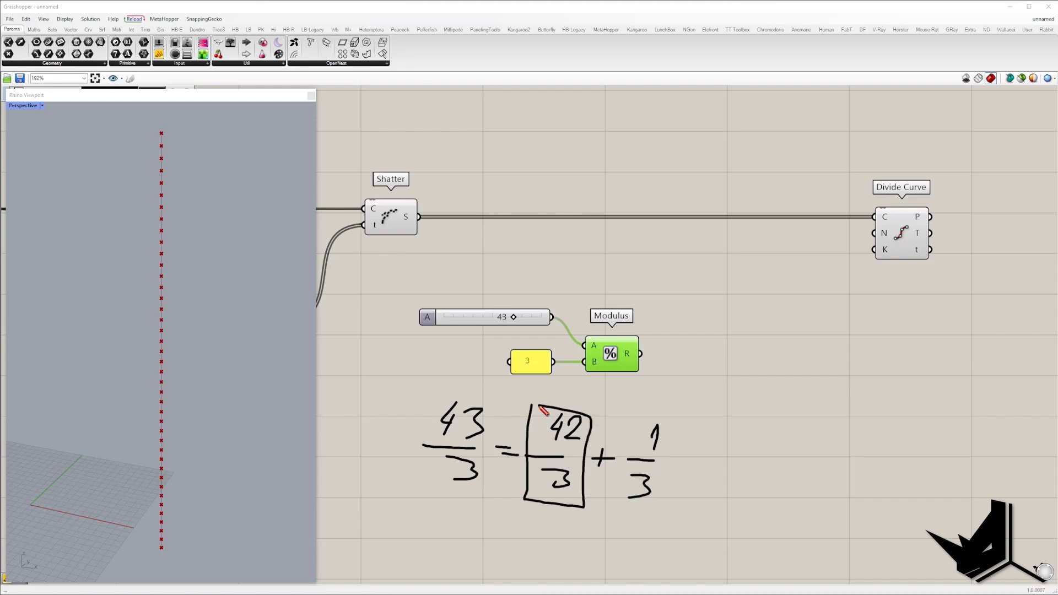
# Write 14 + 1/3 underneath, mark the Modulus R output, the remainder and 43/3, and leave sketch mode.
pyautogui.moveTo(530, 529)
pyautogui.mouseDown()
pyautogui.moveTo(533, 549)
pyautogui.moveTo(613, 546)
pyautogui.mouseUp()
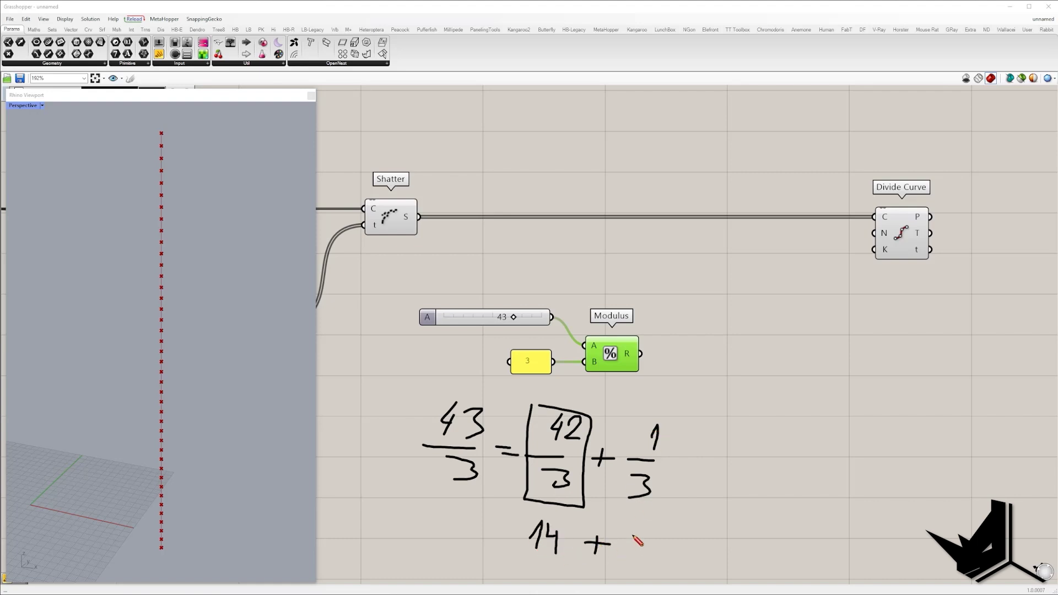
pyautogui.moveTo(634, 530); pyautogui.dragTo(641, 539)
pyautogui.moveTo(624, 547)
pyautogui.mouseDown()
pyautogui.moveTo(650, 546)
pyautogui.moveTo(626, 571)
pyautogui.mouseUp()
pyautogui.moveTo(635, 346)
pyautogui.mouseDown()
pyautogui.moveTo(616, 357)
pyautogui.moveTo(637, 348)
pyautogui.mouseUp()
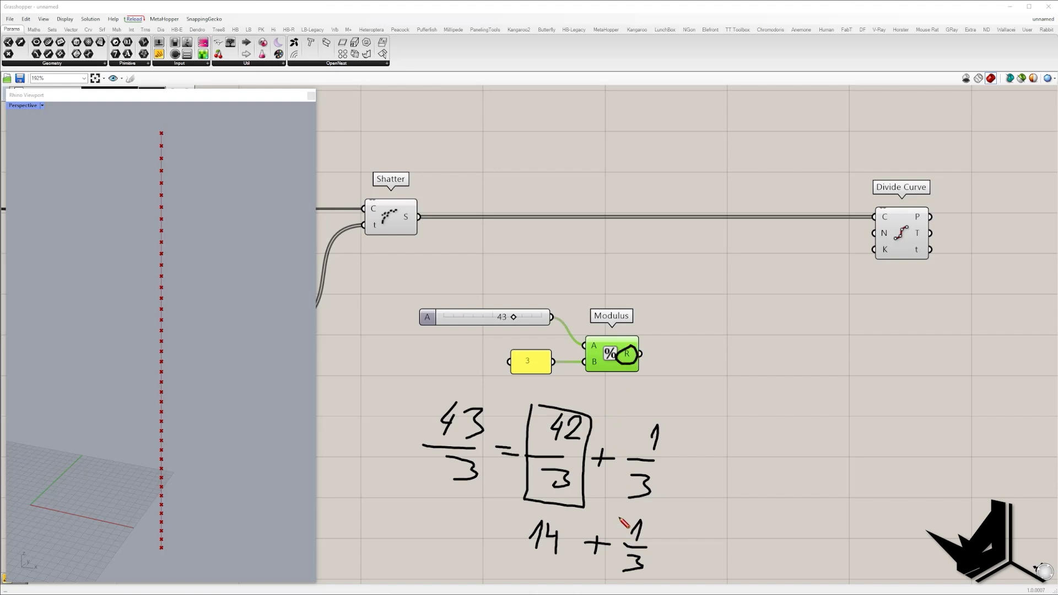
pyautogui.moveTo(618, 515)
pyautogui.mouseDown()
pyautogui.moveTo(619, 547)
pyautogui.moveTo(657, 545)
pyautogui.moveTo(620, 545)
pyautogui.mouseUp()
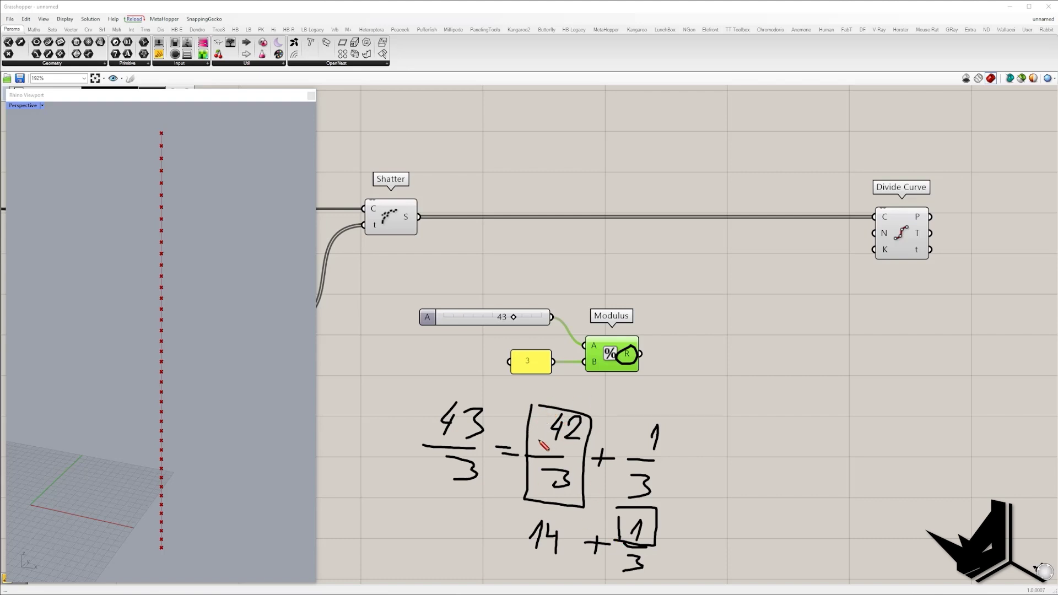
pyautogui.moveTo(436, 387); pyautogui.dragTo(512, 416)
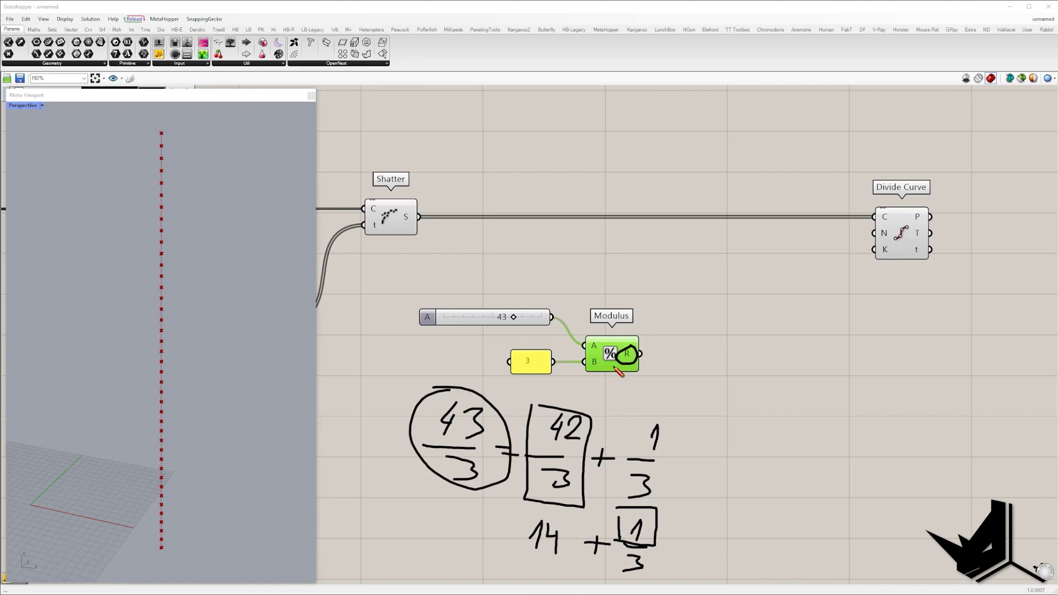
pyautogui.press('Escape')
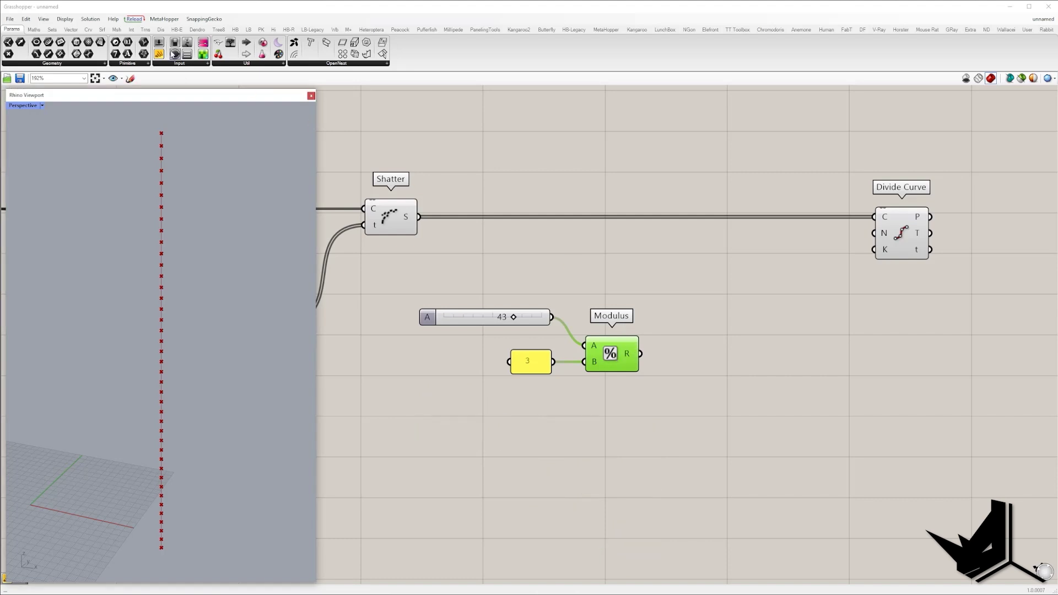
# Add a text panel beside Modulus, connect the R output to it, and make the panel narrower.
pyautogui.moveTo(175, 53); pyautogui.dragTo(728, 351)
pyautogui.moveTo(640, 354); pyautogui.dragTo(702, 359)
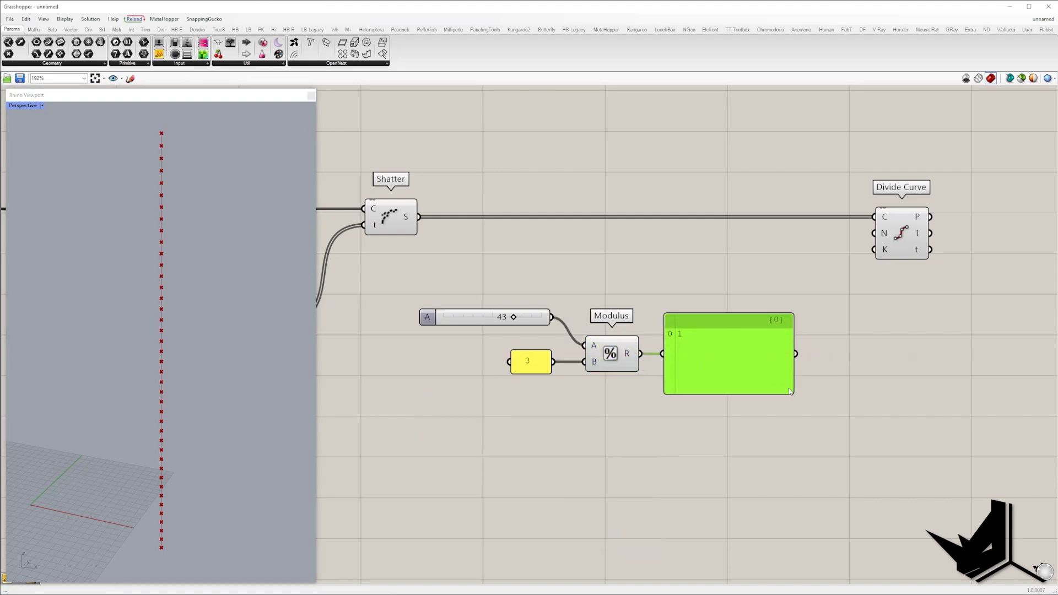
pyautogui.moveTo(796, 389); pyautogui.dragTo(716, 405)
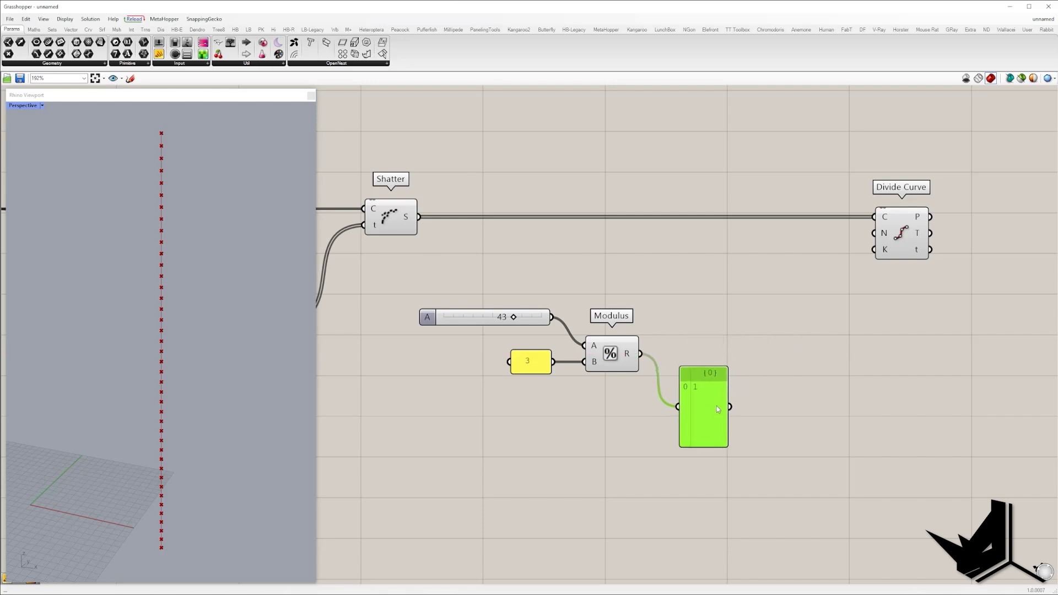
# Add a Subtraction component that subtracts the Modulus remainder panel from the slider value, moving the Modulus group lower.
pyautogui.click(530, 316)
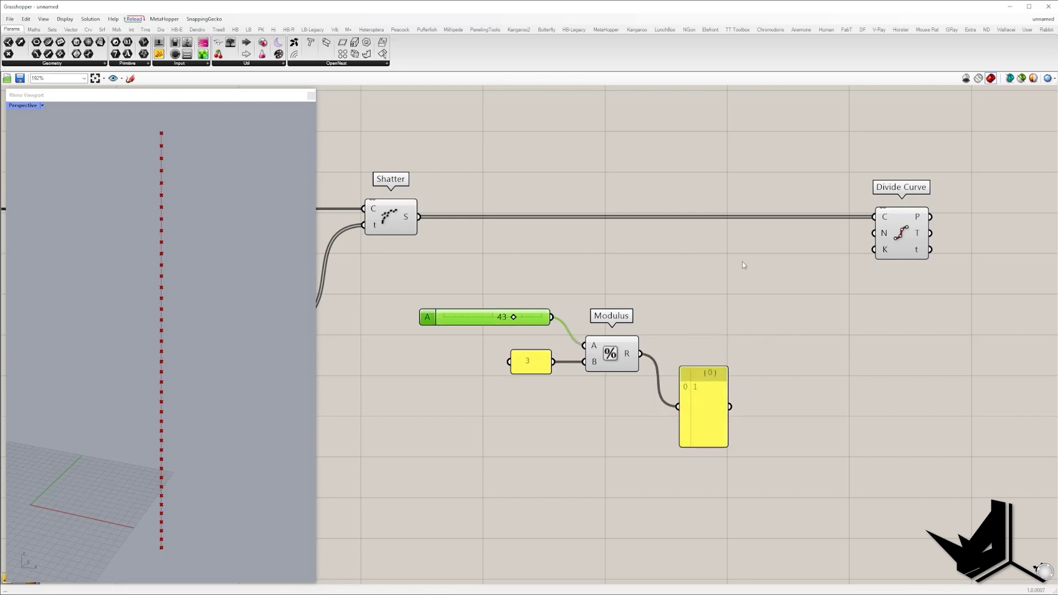
pyautogui.doubleClick(724, 317)
pyautogui.write('sub')
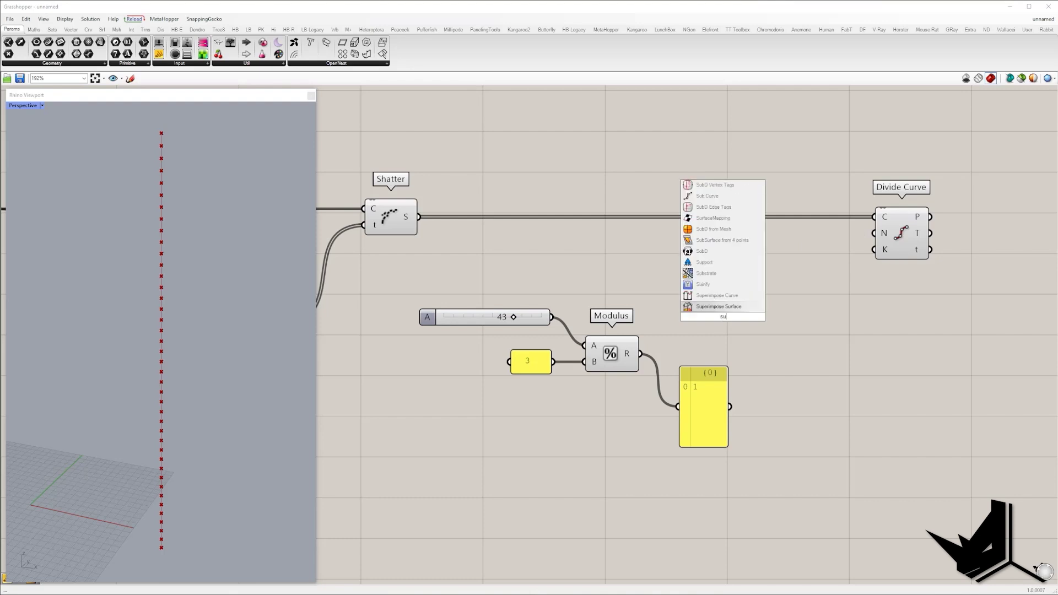
pyautogui.press('Return')
pyautogui.moveTo(552, 316); pyautogui.dragTo(695, 309)
pyautogui.moveTo(636, 420); pyautogui.dragTo(532, 363)
pyautogui.moveTo(618, 363); pyautogui.dragTo(618, 406)
pyautogui.click(654, 352)
pyautogui.moveTo(737, 321)
pyautogui.mouseDown()
pyautogui.moveTo(758, 336)
pyautogui.moveTo(746, 330)
pyautogui.mouseUp()
pyautogui.moveTo(708, 394); pyautogui.dragTo(718, 333)
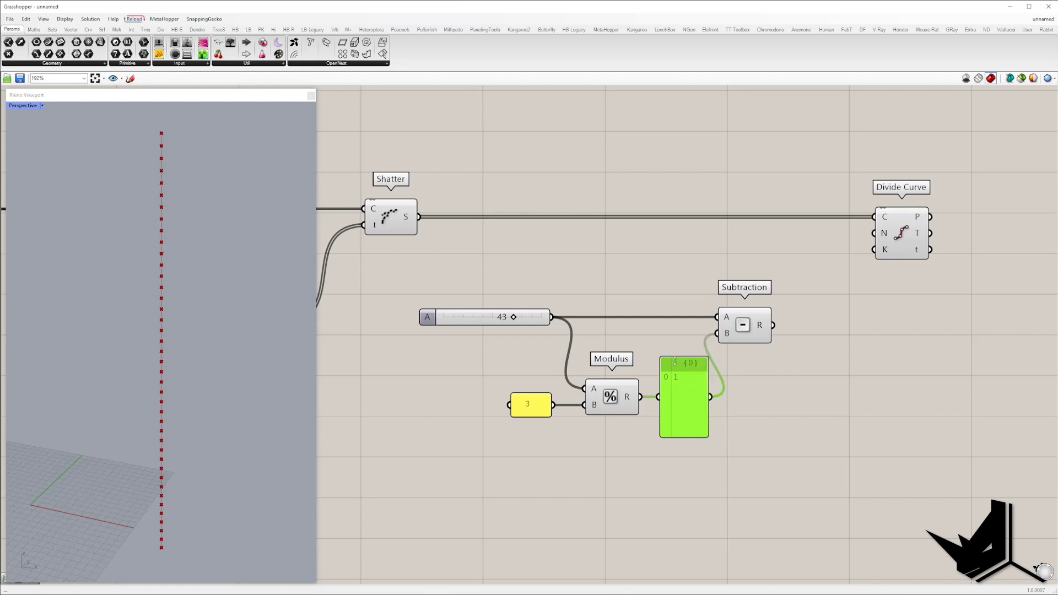
# Shrink the remainder panel and attach a compact text panel to the Subtraction result.
pyautogui.click(694, 444)
pyautogui.moveTo(692, 437); pyautogui.dragTo(677, 400)
pyautogui.moveTo(742, 326); pyautogui.dragTo(809, 319)
pyautogui.click(754, 272)
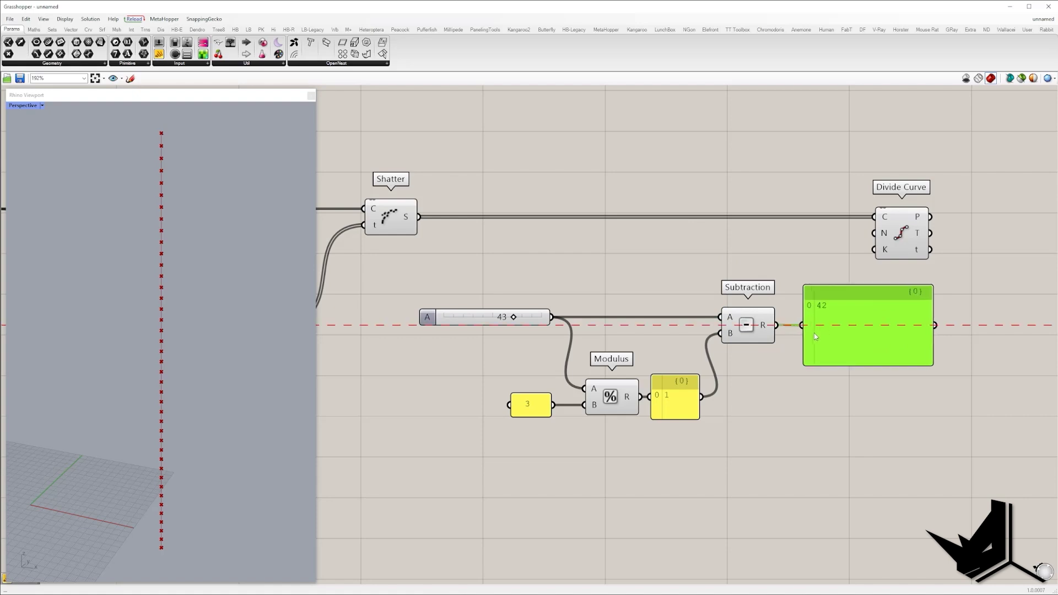
pyautogui.moveTo(926, 366); pyautogui.dragTo(839, 325)
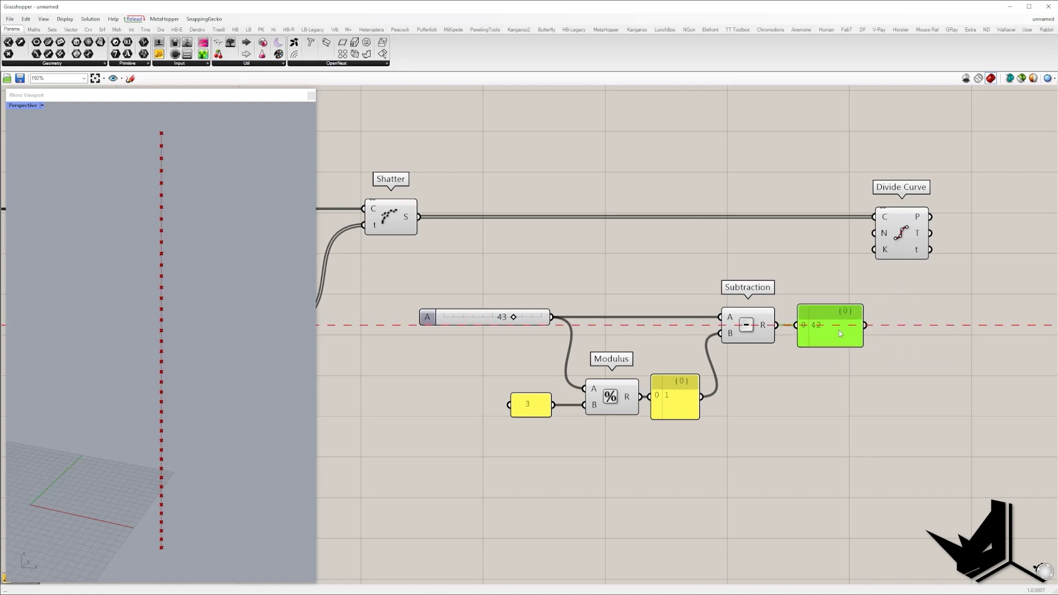
# Set the slider to 44 and examine the remainder and Subtraction panels.
pyautogui.scroll(3, 517, 324)
pyautogui.moveTo(511, 311); pyautogui.dragTo(515, 314)
pyautogui.moveTo(944, 330); pyautogui.dragTo(774, 333, button='right')
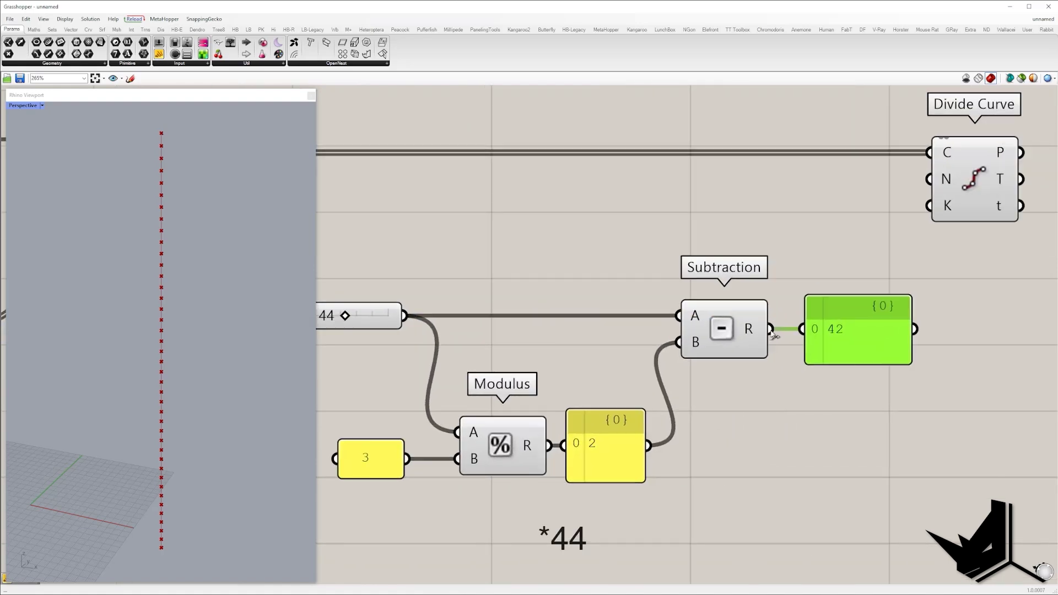
pyautogui.scroll(-2, 775, 333)
pyautogui.moveTo(792, 287); pyautogui.dragTo(914, 388)
pyautogui.moveTo(776, 338); pyautogui.dragTo(781, 337, button='right')
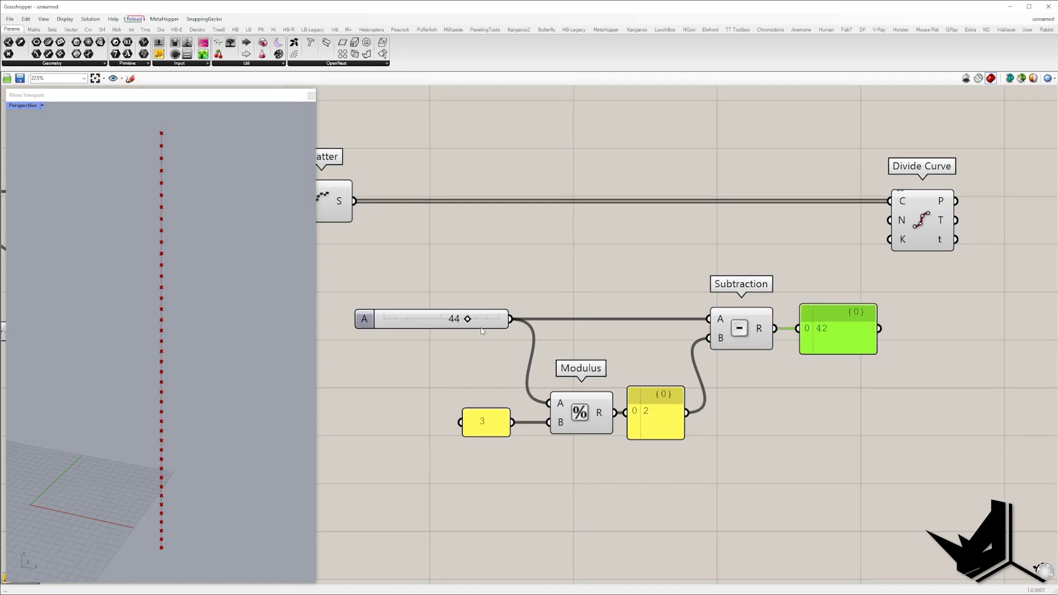
# Set the slider to 45 and feed the Subtraction result panel into the second Divide Curve's count input.
pyautogui.moveTo(468, 323); pyautogui.dragTo(471, 322)
pyautogui.moveTo(417, 288); pyautogui.dragTo(484, 347)
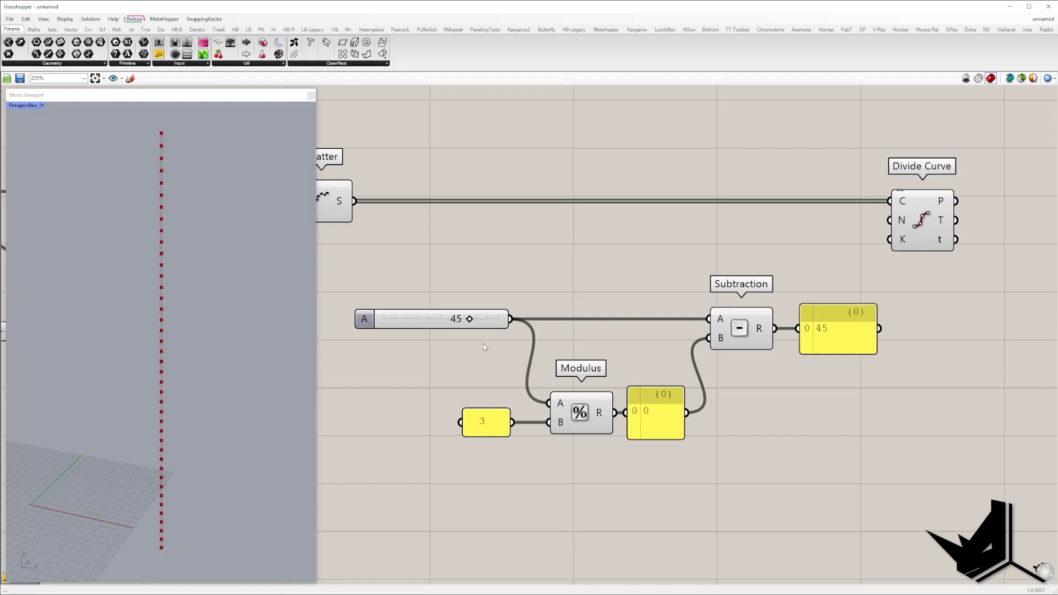
pyautogui.moveTo(484, 347); pyautogui.dragTo(451, 355, button='right')
pyautogui.moveTo(758, 289); pyautogui.dragTo(859, 389)
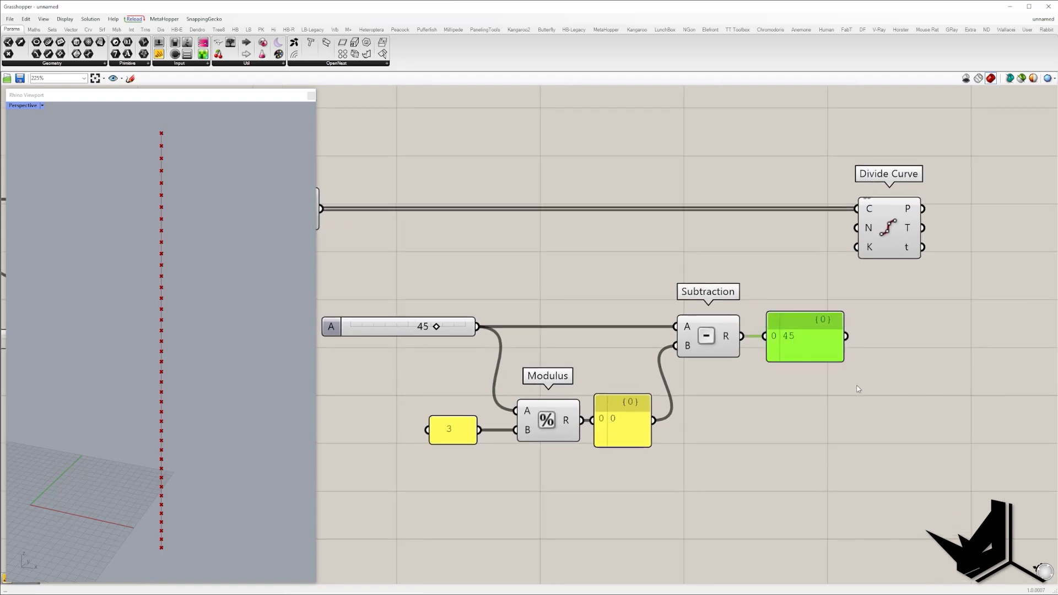
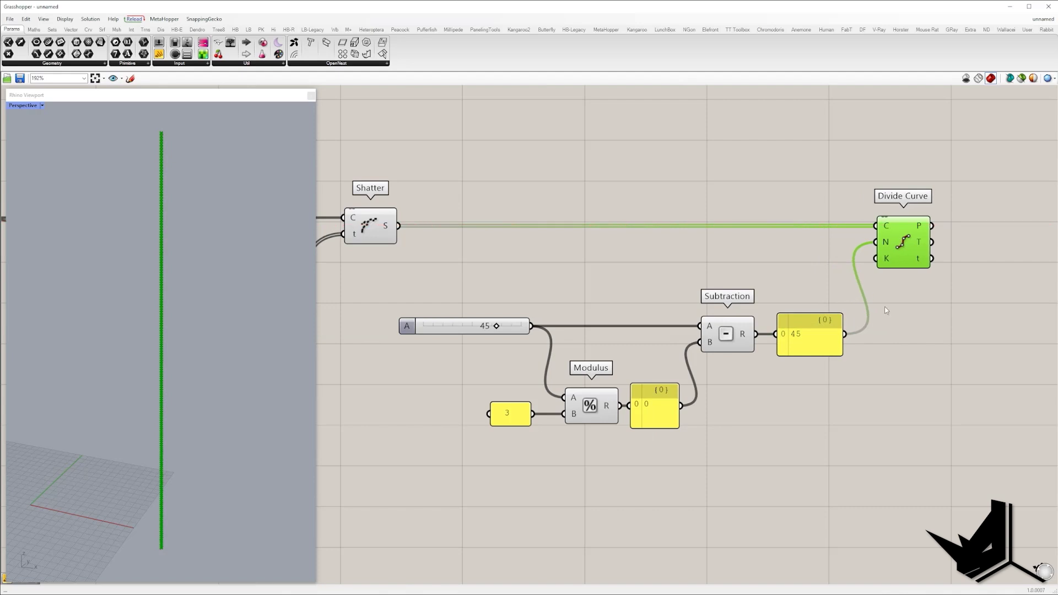
pyautogui.scroll(-2, 853, 320)
pyautogui.moveTo(815, 448); pyautogui.dragTo(524, 299)
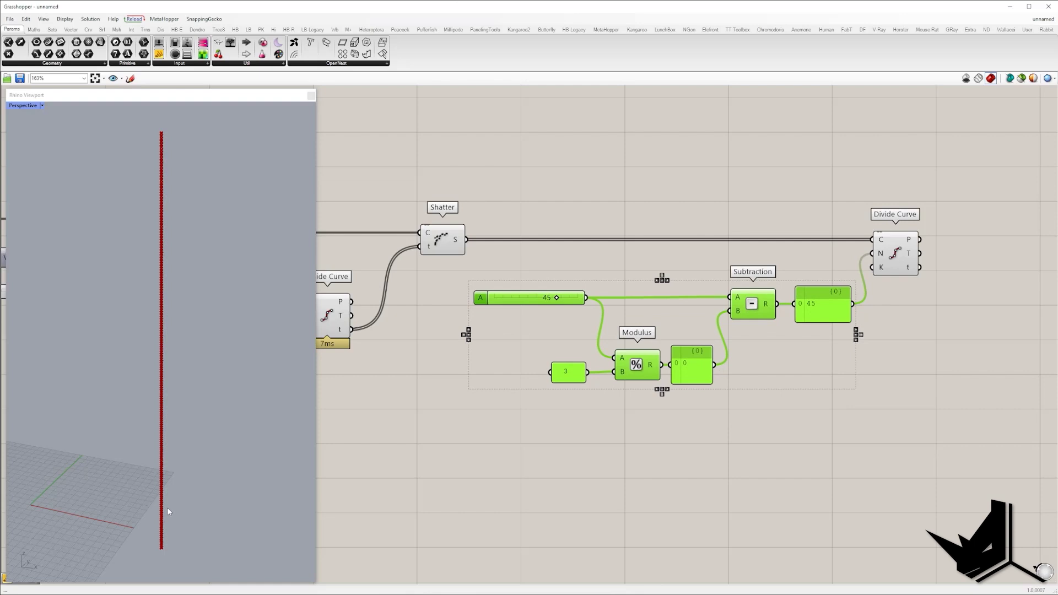
# Add a Circle component beyond the second Divide Curve.
pyautogui.doubleClick(805, 359)
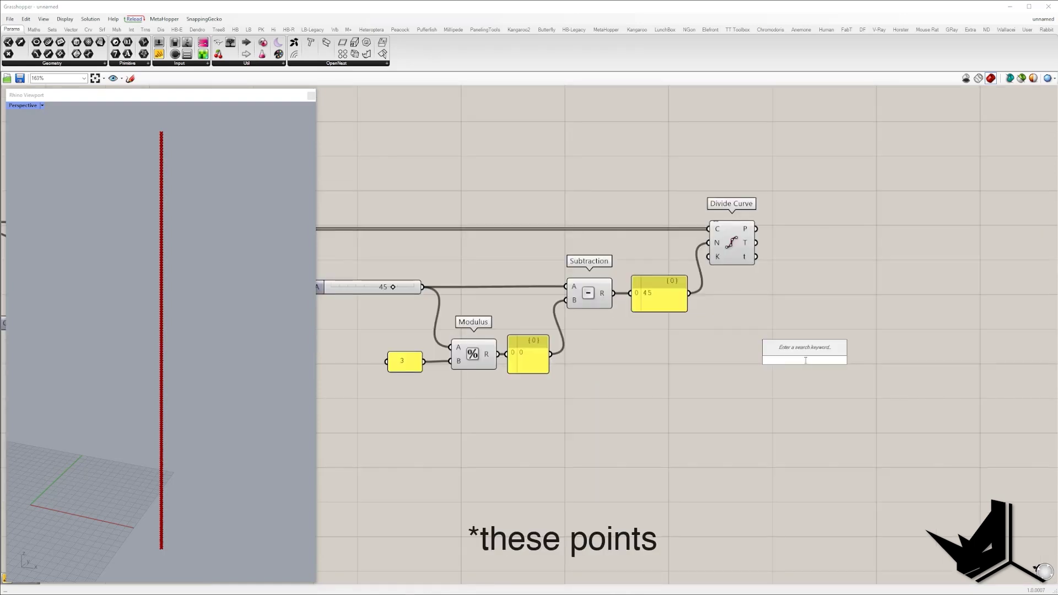
pyautogui.write('cir')
pyautogui.press('Return')
pyautogui.moveTo(815, 359); pyautogui.dragTo(888, 342)
# Add an XY Plane component, feed it the division points, and connect its planes to Circle.
pyautogui.doubleClick(803, 267)
pyautogui.write('xy')
pyautogui.click(788, 257)
pyautogui.moveTo(780, 267); pyautogui.dragTo(756, 229)
pyautogui.moveTo(814, 269); pyautogui.dragTo(931, 236)
pyautogui.moveTo(833, 248); pyautogui.dragTo(853, 237)
pyautogui.moveTo(947, 243); pyautogui.dragTo(939, 244)
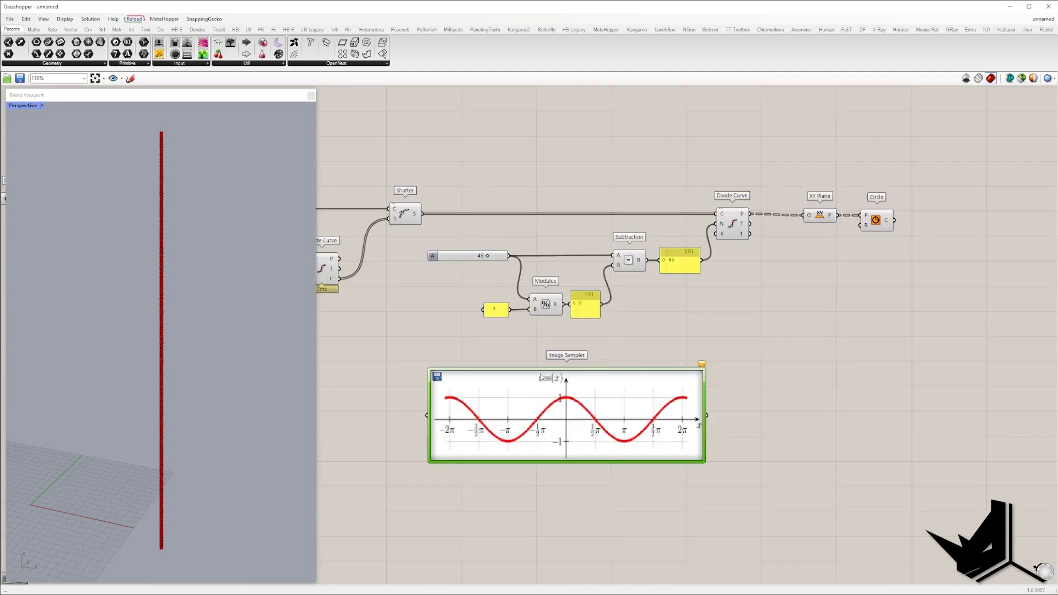
# Start a screen capture of the area around the cosine graph in the Image Sampler.
pyautogui.moveTo(543, 370)
pyautogui.mouseDown(button='right')
pyautogui.moveTo(510, 364)
pyautogui.moveTo(526, 363)
pyautogui.mouseUp(button='right')
pyautogui.moveTo(371, 330); pyautogui.dragTo(761, 488)
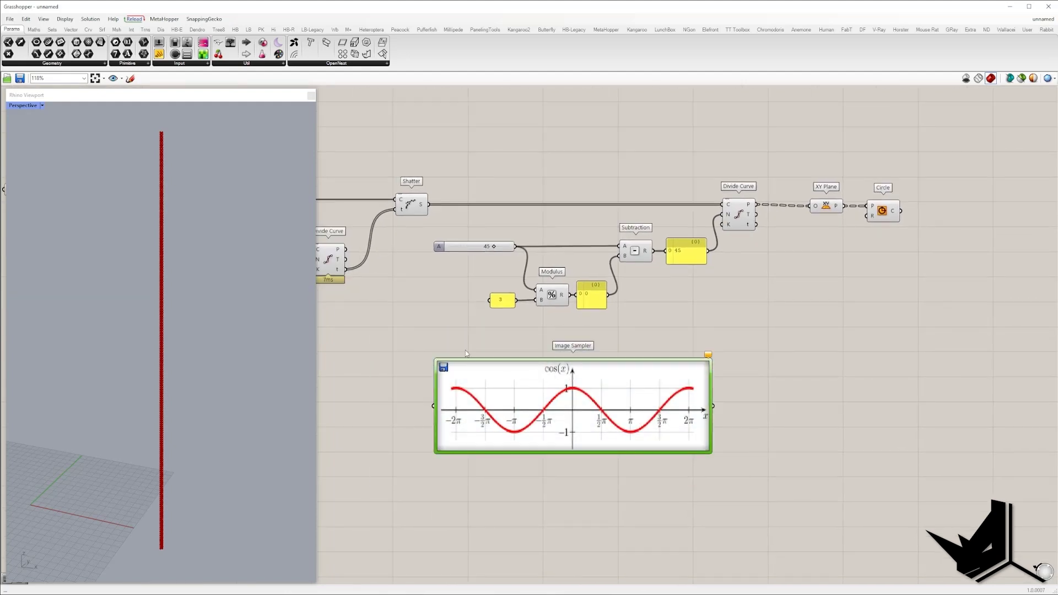
pyautogui.press('Print')
pyautogui.moveTo(392, 322); pyautogui.dragTo(792, 491)
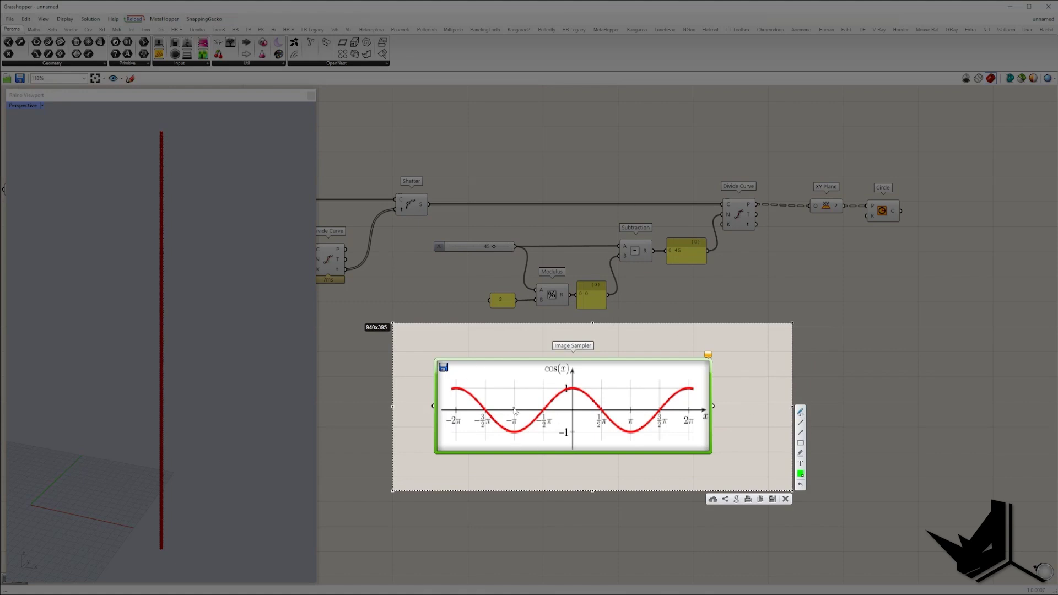
# Mark the cosine minima at −π and π, draw a vertical line at −π, and trace the curve between them freehand.
pyautogui.moveTo(513, 430); pyautogui.dragTo(512, 434)
pyautogui.moveTo(631, 427); pyautogui.dragTo(631, 436)
pyautogui.moveTo(513, 434); pyautogui.dragTo(511, 367)
pyautogui.moveTo(510, 434)
pyautogui.mouseDown()
pyautogui.moveTo(532, 426)
pyautogui.moveTo(551, 397)
pyautogui.moveTo(587, 390)
pyautogui.moveTo(634, 433)
pyautogui.mouseUp()
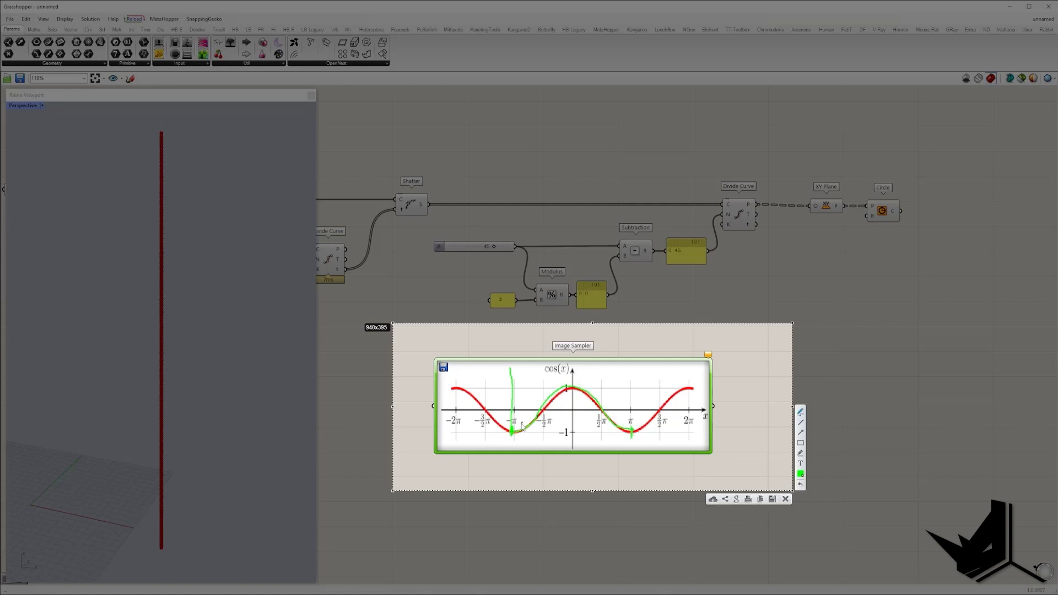
# Annotate the −π to π cosine interval, Circle's radius input and a bulge beside the vertical line, and dismiss the capture.
pyautogui.moveTo(514, 434)
pyautogui.mouseDown()
pyautogui.moveTo(571, 390)
pyautogui.moveTo(634, 433)
pyautogui.mouseUp()
pyautogui.moveTo(873, 208); pyautogui.dragTo(873, 214)
pyautogui.moveTo(634, 379)
pyautogui.mouseDown()
pyautogui.moveTo(632, 445)
pyautogui.moveTo(538, 440)
pyautogui.moveTo(508, 388)
pyautogui.moveTo(617, 376)
pyautogui.mouseUp()
pyautogui.moveTo(152, 459); pyautogui.dragTo(164, 459)
pyautogui.moveTo(163, 550)
pyautogui.mouseDown()
pyautogui.moveTo(177, 522)
pyautogui.moveTo(177, 531)
pyautogui.mouseUp()
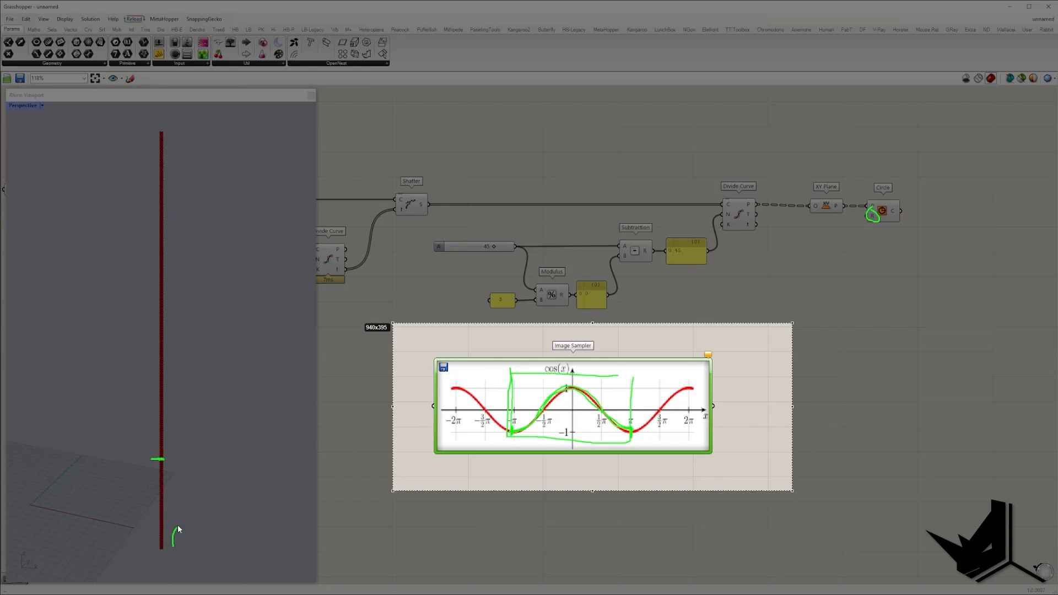
pyautogui.moveTo(186, 487)
pyautogui.mouseDown()
pyautogui.moveTo(190, 515)
pyautogui.moveTo(173, 545)
pyautogui.mouseUp()
pyautogui.press('Escape')
# Add a Construct Domain component below the Image Sampler.
pyautogui.doubleClick(539, 451)
pyautogui.write('d')
pyautogui.press('BackSpace')
pyautogui.write('dom con')
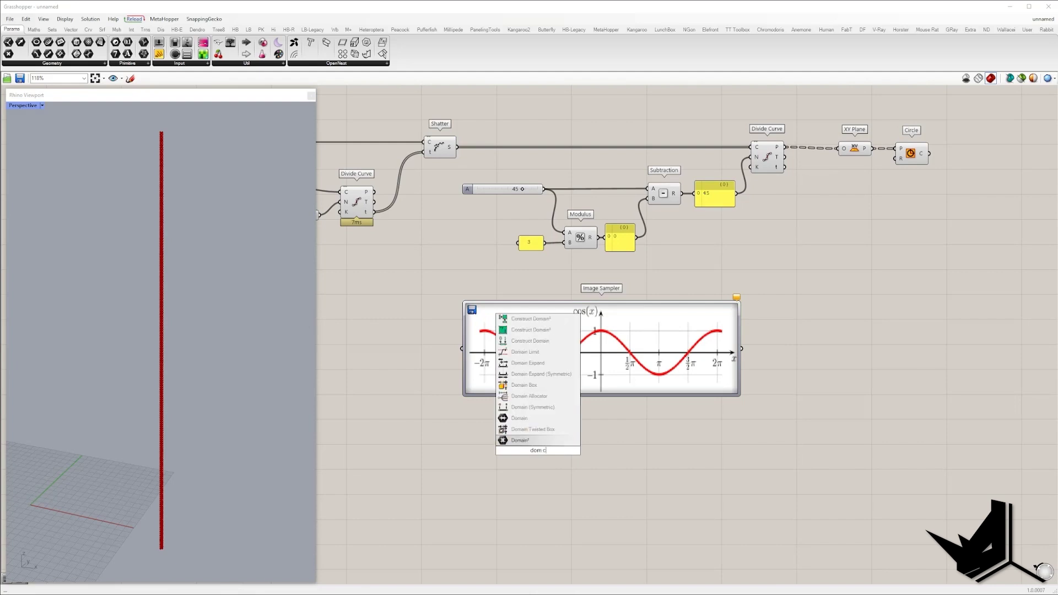
pyautogui.press('Return')
pyautogui.moveTo(539, 449); pyautogui.dragTo(716, 485)
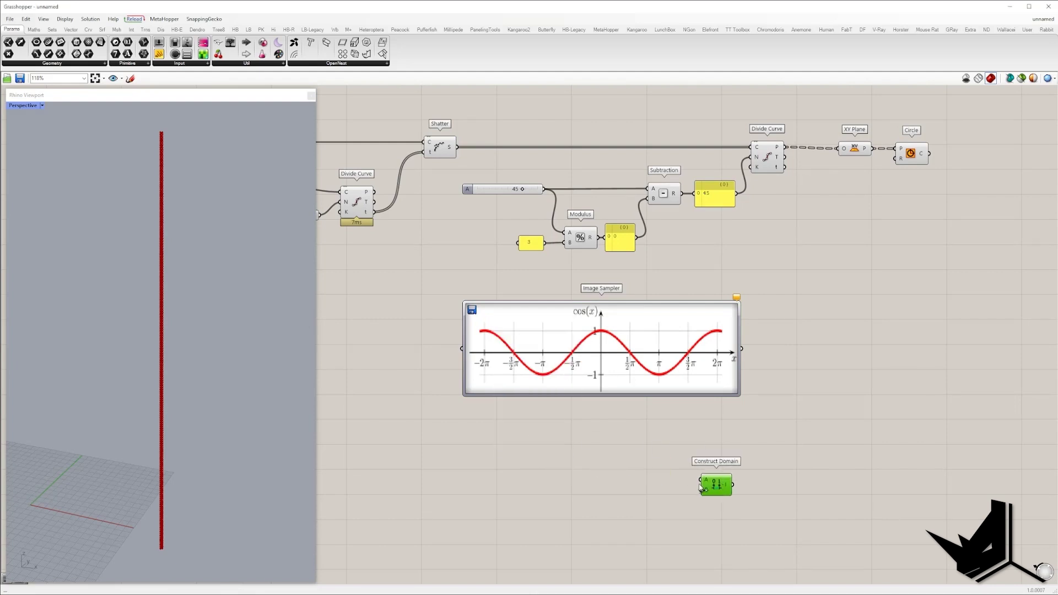
# Add a Pi component and place it ahead of Construct Domain.
pyautogui.doubleClick(646, 467)
pyautogui.write('pi')
pyautogui.press('Return')
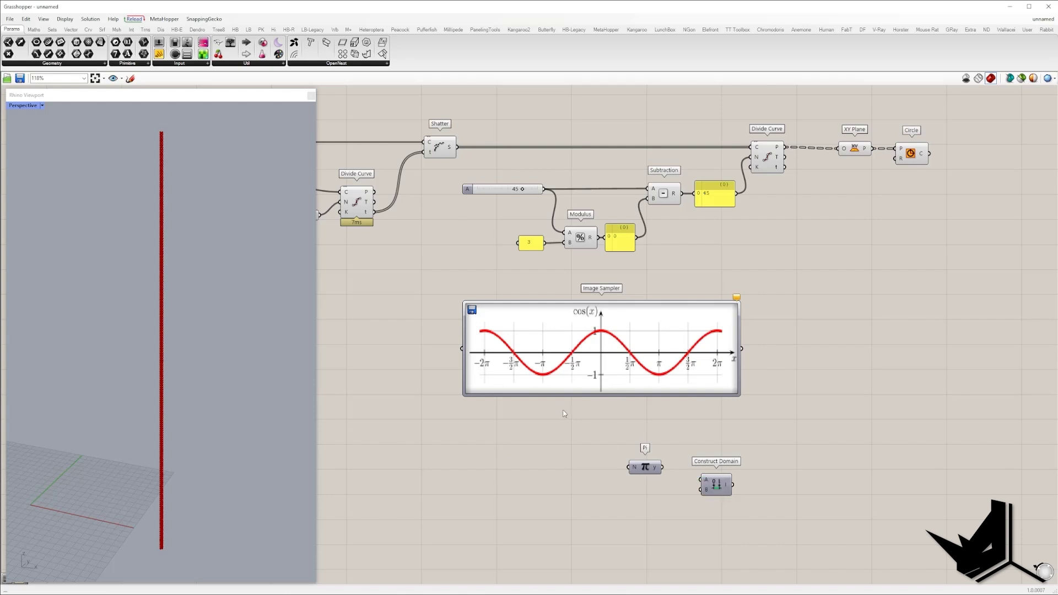
pyautogui.moveTo(582, 402); pyautogui.dragTo(483, 433, button='right')
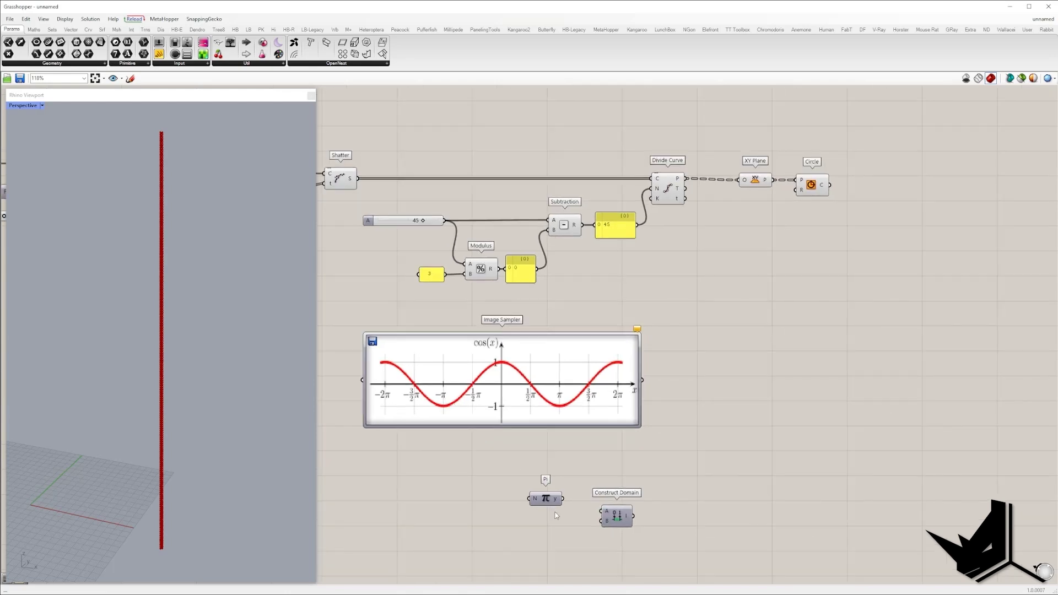
pyautogui.moveTo(546, 499); pyautogui.dragTo(467, 524)
# Add a Negative component fed by Pi, and wire −π to Construct Domain's start and π to its end.
pyautogui.doubleClick(527, 494)
pyautogui.write('nm')
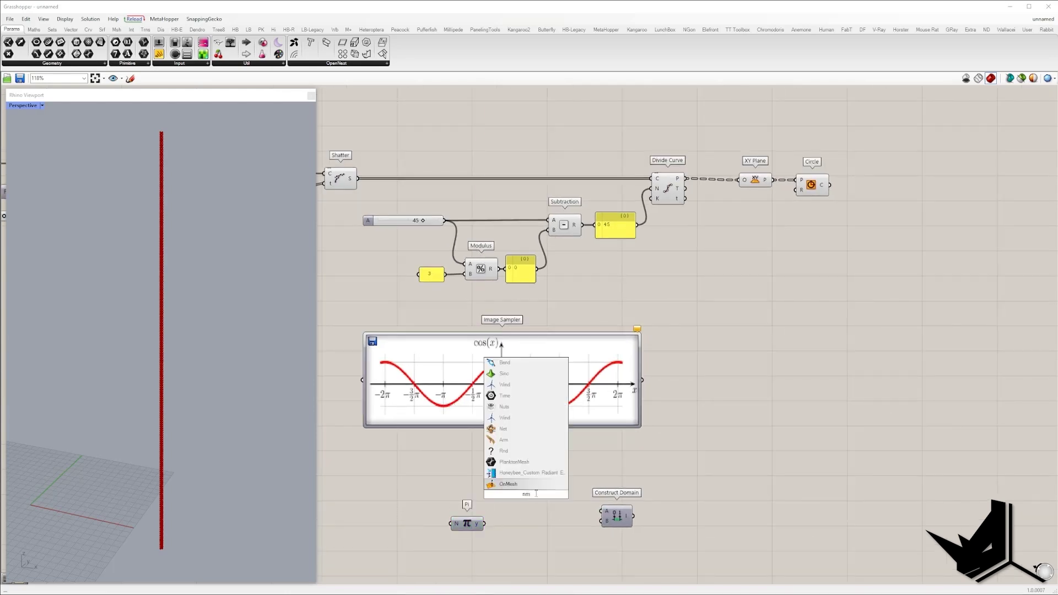
pyautogui.press('BackSpace')
pyautogui.write('eg')
pyautogui.click(516, 463)
pyautogui.moveTo(511, 495); pyautogui.dragTo(484, 524)
pyautogui.moveTo(543, 494); pyautogui.dragTo(521, 499)
pyautogui.moveTo(617, 517); pyautogui.dragTo(570, 517)
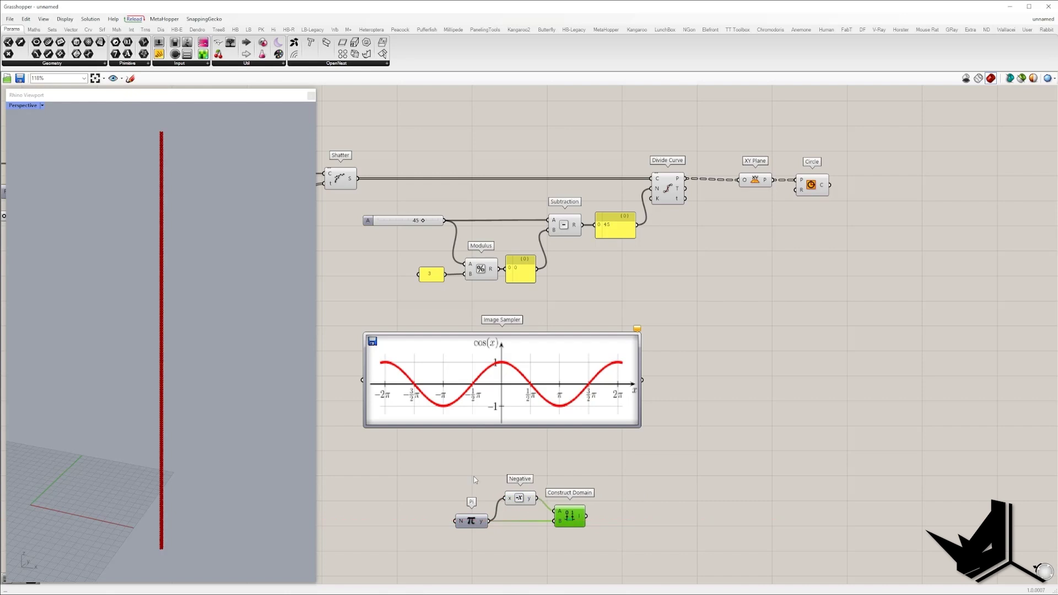
pyautogui.moveTo(444, 491); pyautogui.dragTo(485, 530)
# Add a panel and connect the constructed domain to it.
pyautogui.click(158, 54)
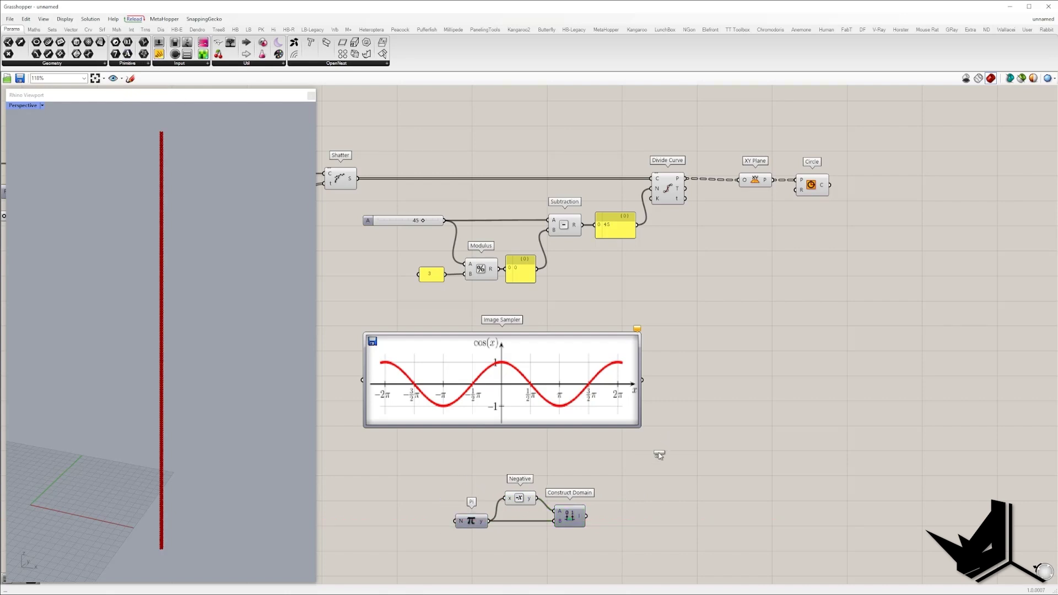
pyautogui.click(642, 497)
pyautogui.moveTo(587, 516); pyautogui.dragTo(617, 519)
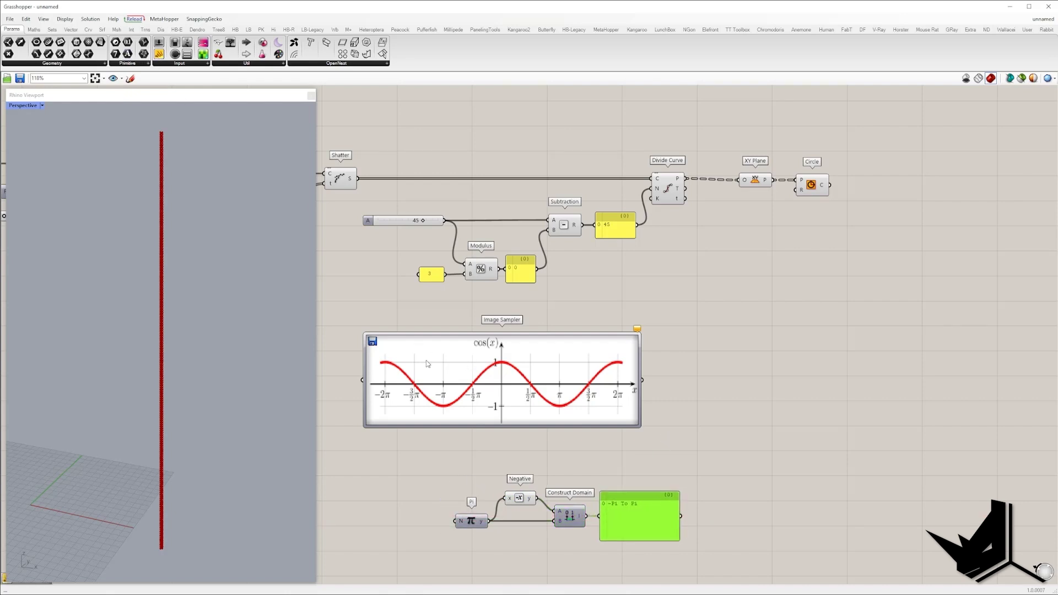
# Add a Cosine component fed by the −π to π domain, and move the domain panel below the connection.
pyautogui.moveTo(755, 514); pyautogui.dragTo(664, 411, button='right')
pyautogui.doubleClick(649, 420)
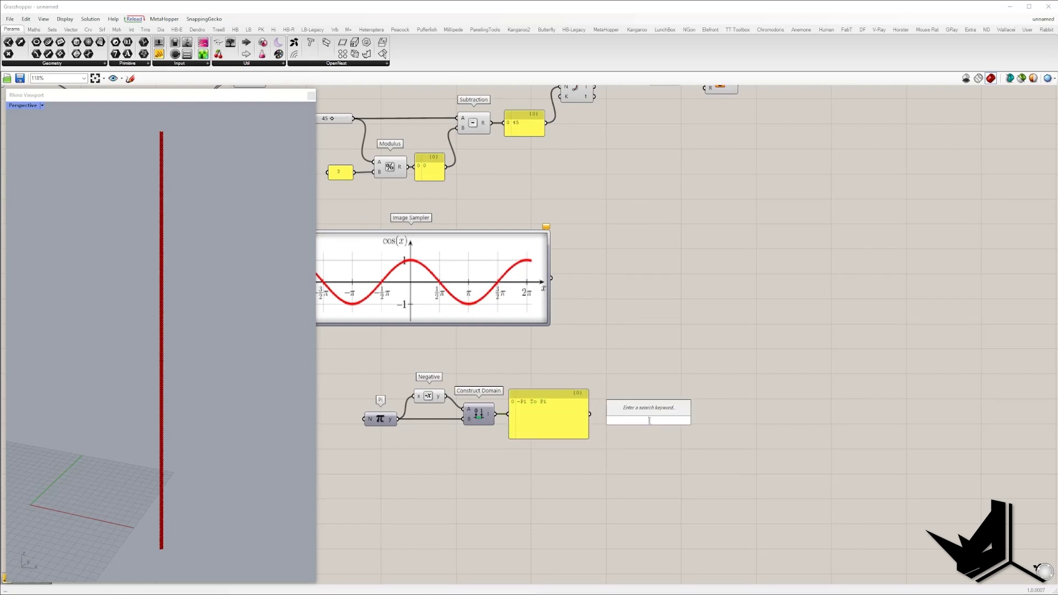
pyautogui.write('cosi')
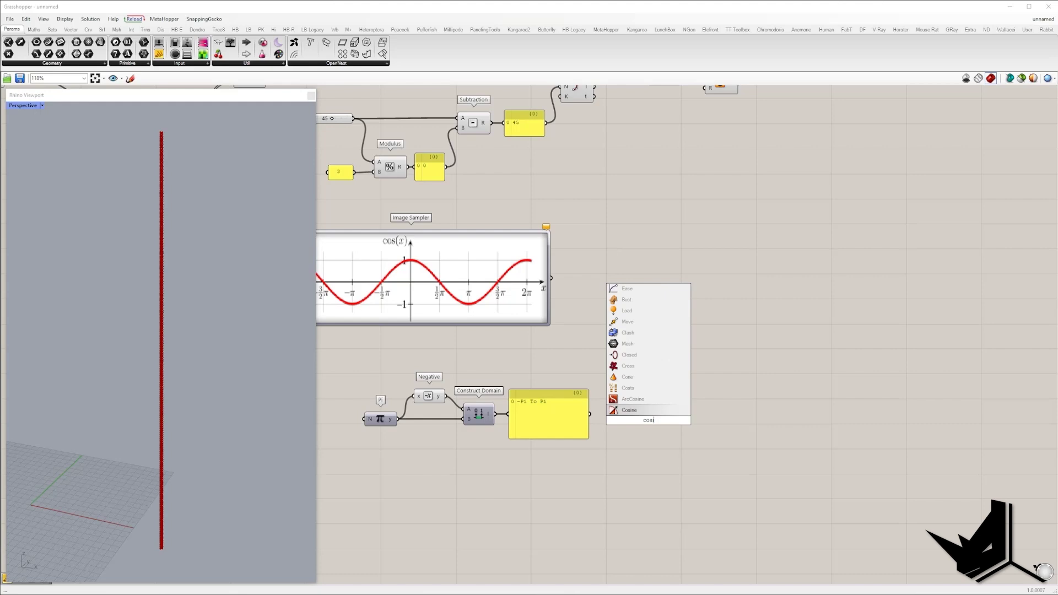
pyautogui.press('Return')
pyautogui.moveTo(590, 414); pyautogui.dragTo(633, 420)
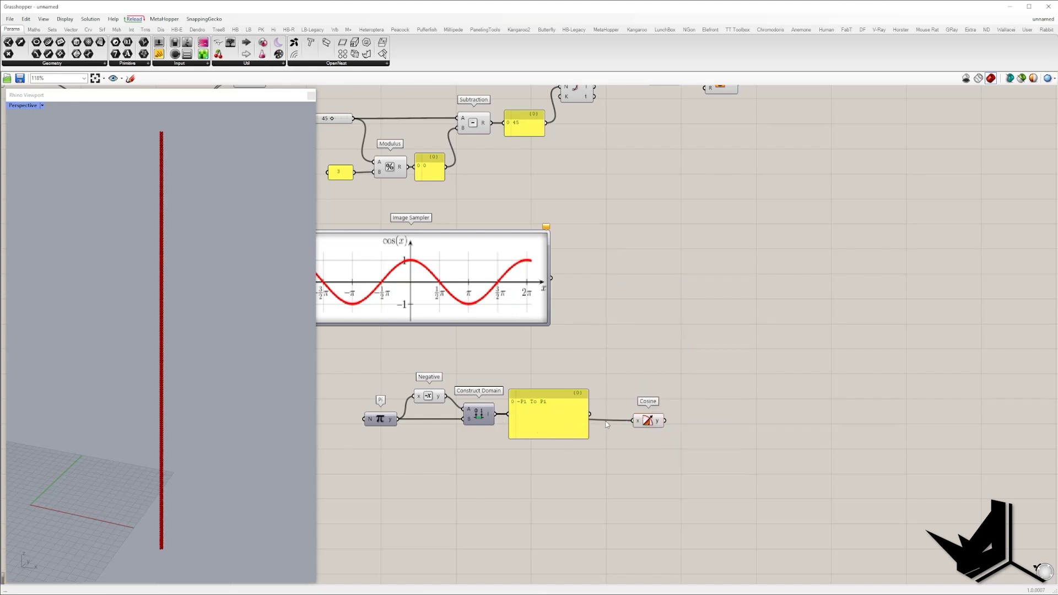
pyautogui.click(539, 437)
pyautogui.moveTo(550, 428); pyautogui.dragTo(555, 475)
pyautogui.moveTo(656, 425); pyautogui.dragTo(586, 419)
# Add a second panel and connect Cosine's output to it.
pyautogui.moveTo(426, 330); pyautogui.dragTo(532, 342, button='right')
pyautogui.moveTo(158, 55); pyautogui.dragTo(701, 426)
pyautogui.scroll(2, 581, 353)
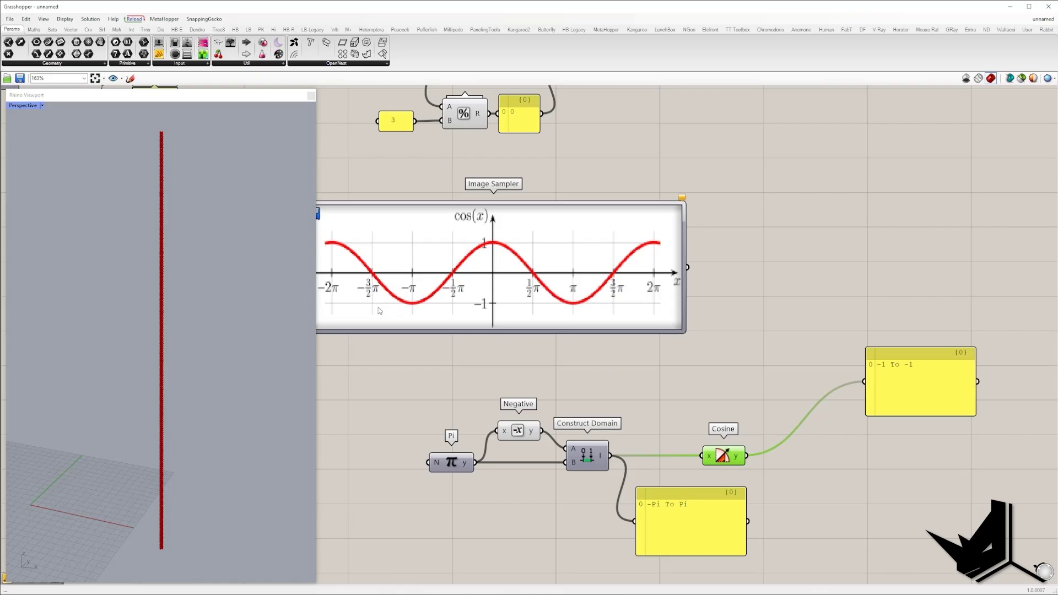
# Capture the cosine graph, mark its values at −π, 0 and π freehand, and dismiss the capture.
pyautogui.press('Print')
pyautogui.moveTo(327, 181); pyautogui.dragTo(734, 387)
pyautogui.click(742, 309)
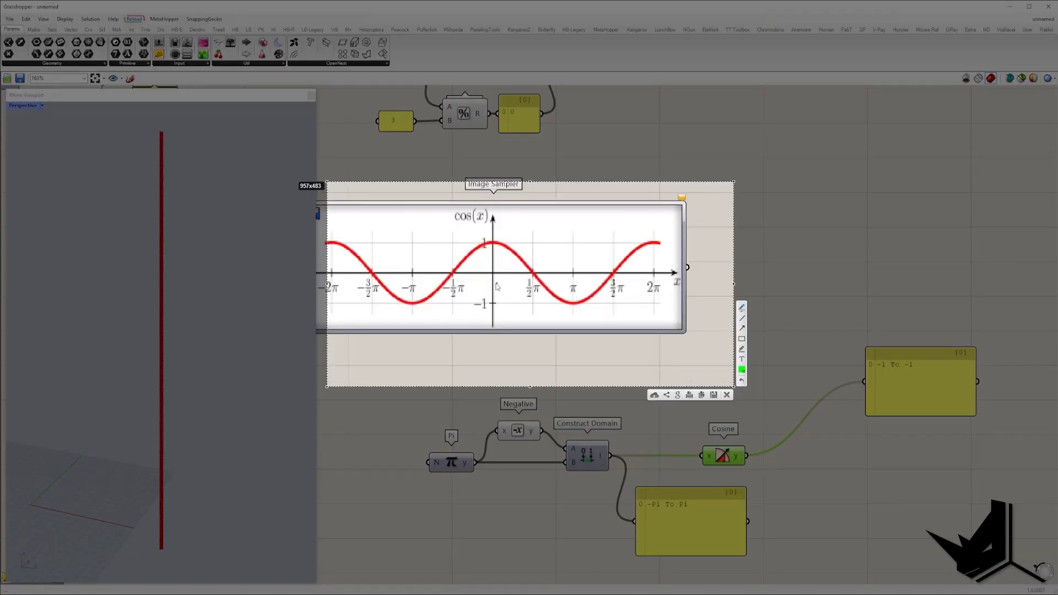
pyautogui.moveTo(411, 303); pyautogui.dragTo(490, 306)
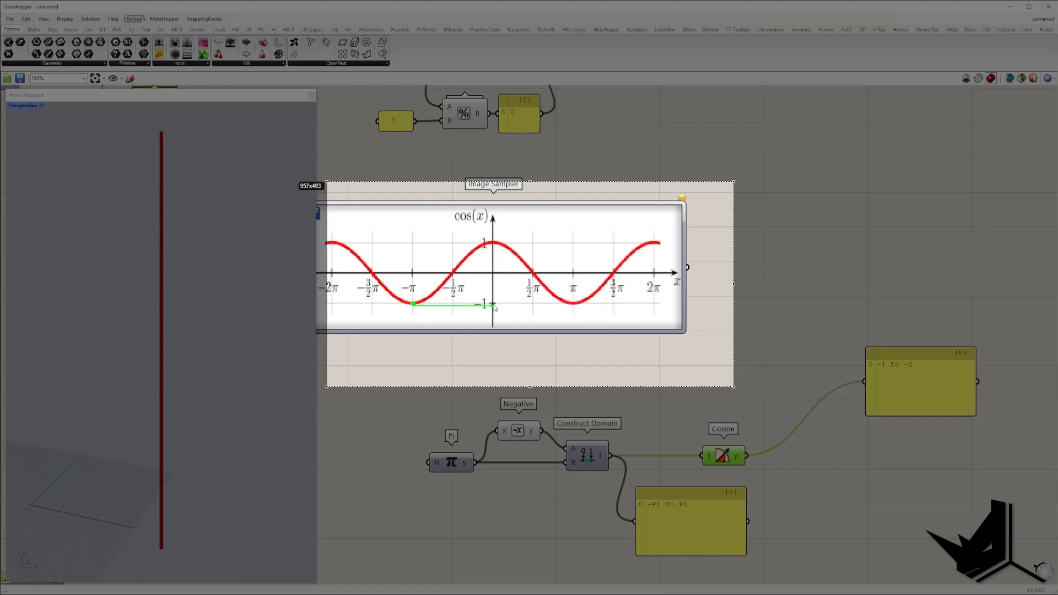
pyautogui.moveTo(492, 243); pyautogui.dragTo(494, 243)
pyautogui.click(494, 271)
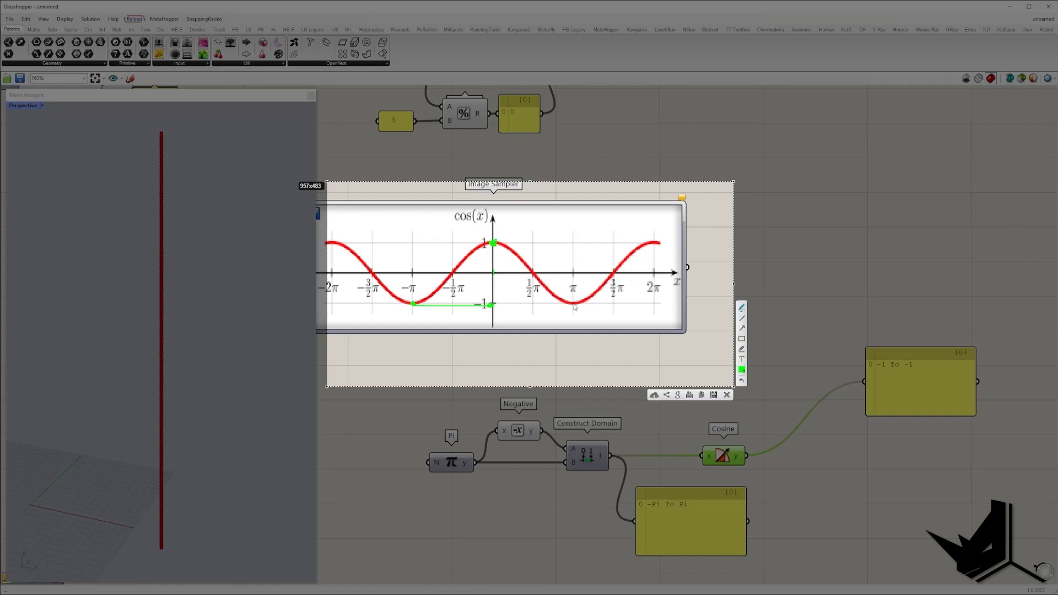
pyautogui.moveTo(571, 308); pyautogui.dragTo(495, 304)
pyautogui.click(496, 317)
pyautogui.moveTo(743, 452); pyautogui.dragTo(722, 455)
pyautogui.click(493, 243)
pyautogui.press('Escape')
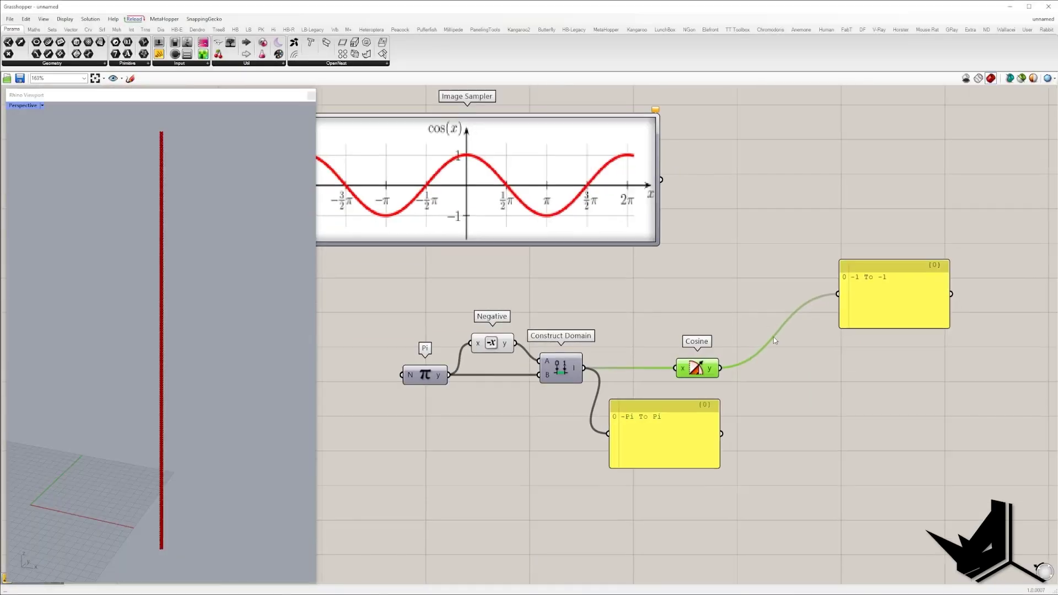
# Add a Range component and connect the −π to π domain to its domain input.
pyautogui.scroll(-3, 778, 340)
pyautogui.doubleClick(784, 386)
pyautogui.write('range')
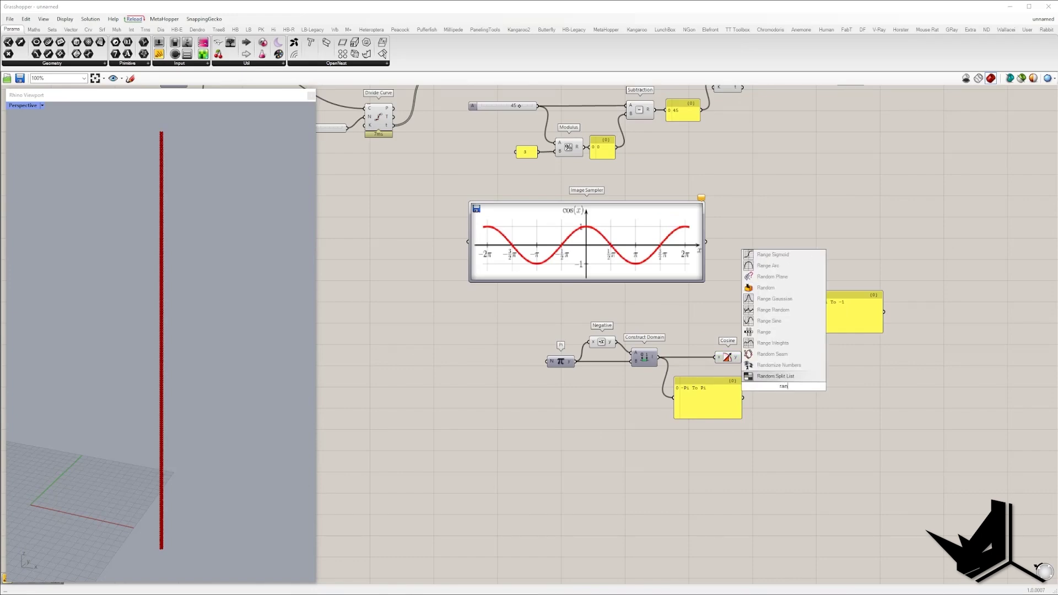
pyautogui.press('Return')
pyautogui.scroll(3, 776, 384)
pyautogui.moveTo(773, 384); pyautogui.dragTo(759, 426, button='right')
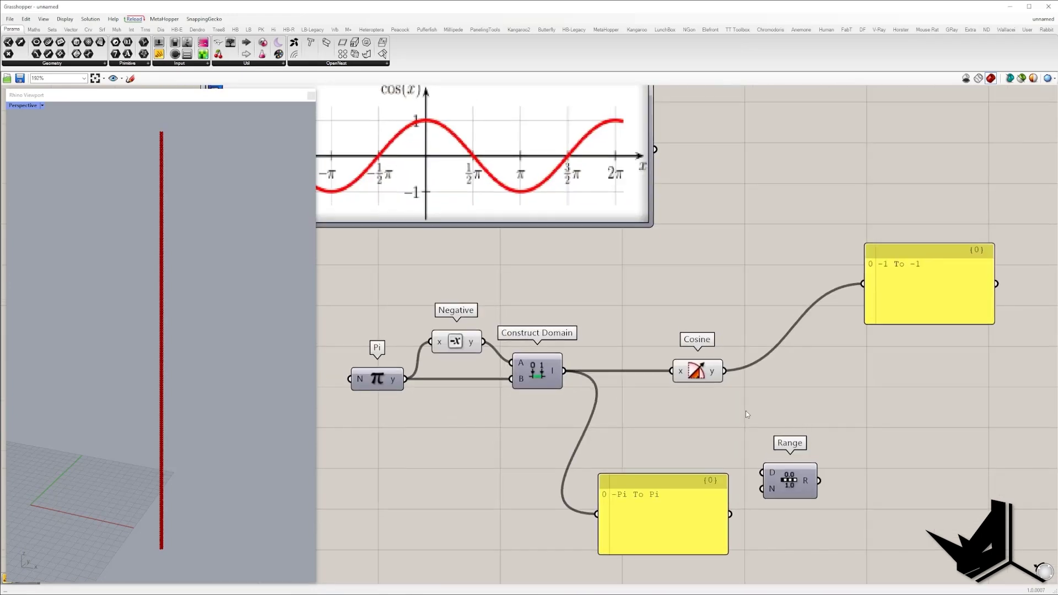
pyautogui.scroll(-2, 695, 419)
pyautogui.moveTo(599, 387); pyautogui.dragTo(742, 461)
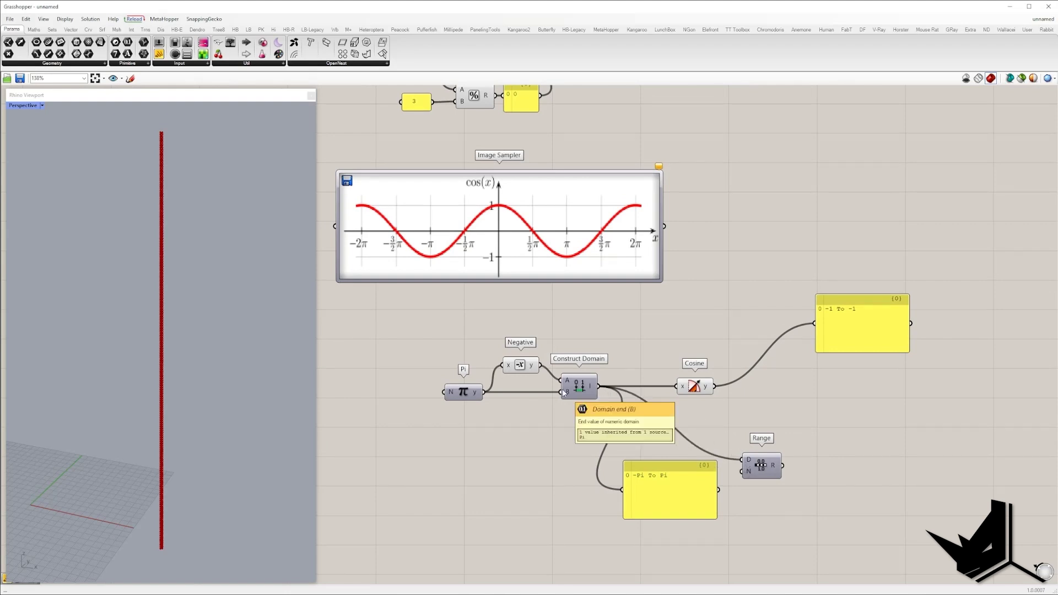
pyautogui.moveTo(762, 466); pyautogui.dragTo(816, 480)
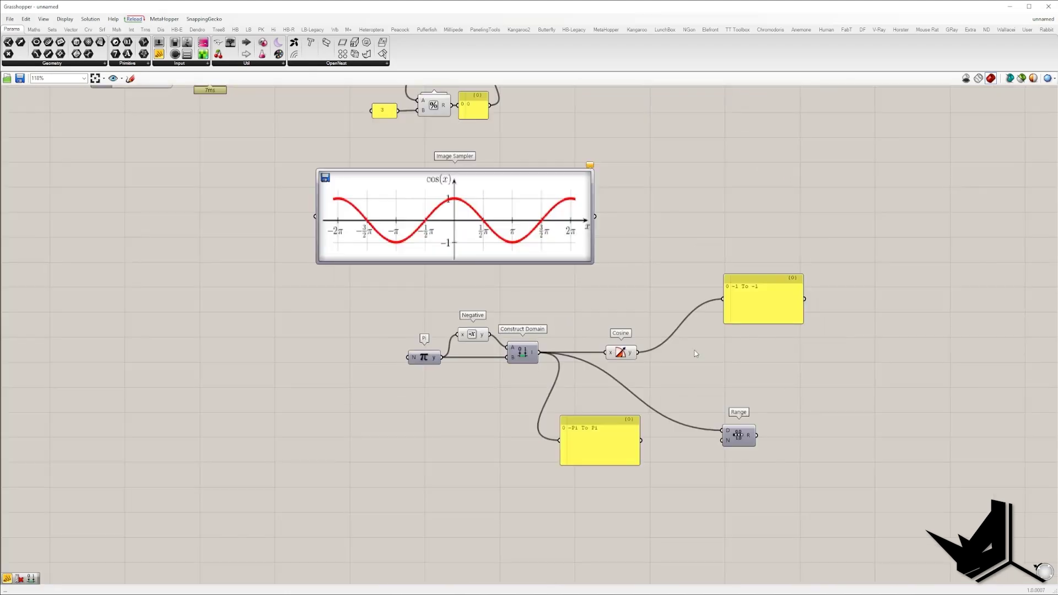
# Connect the Subtraction result panel to Range's step count input, and reposition Cosine and Range to untangle the wires.
pyautogui.scroll(-3, 618, 380)
pyautogui.scroll(1, 648, 449)
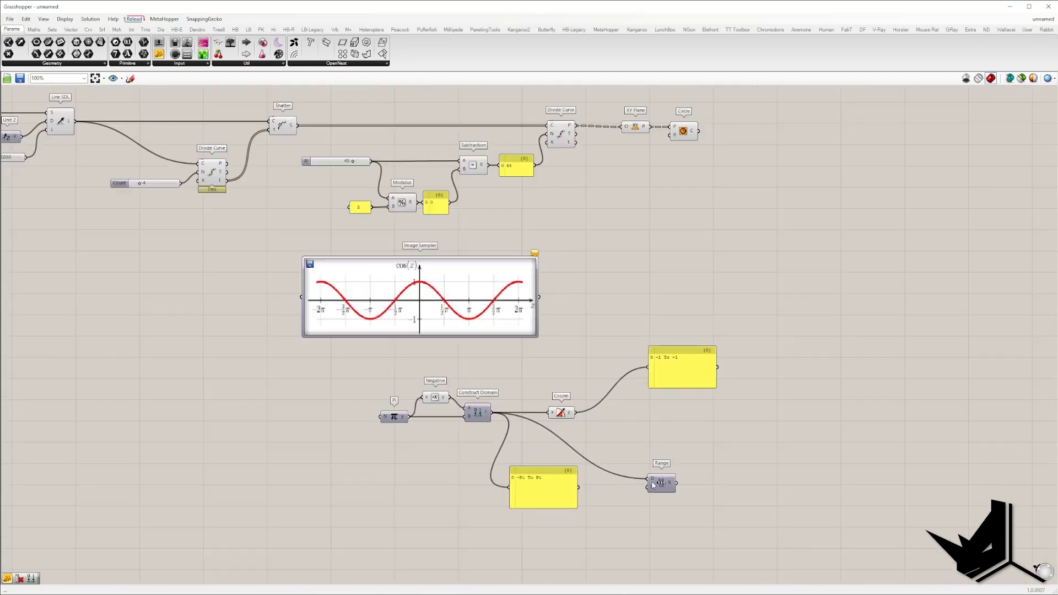
pyautogui.moveTo(621, 444); pyautogui.dragTo(570, 229)
pyautogui.moveTo(536, 166); pyautogui.dragTo(662, 426)
pyautogui.moveTo(566, 415); pyautogui.dragTo(551, 370)
pyautogui.moveTo(669, 422); pyautogui.dragTo(661, 426)
# Add a panel for Range's output and stretch it taller to list more values.
pyautogui.moveTo(159, 53); pyautogui.dragTo(735, 425)
pyautogui.moveTo(673, 417); pyautogui.dragTo(701, 425)
pyautogui.moveTo(760, 440); pyautogui.dragTo(718, 379, button='right')
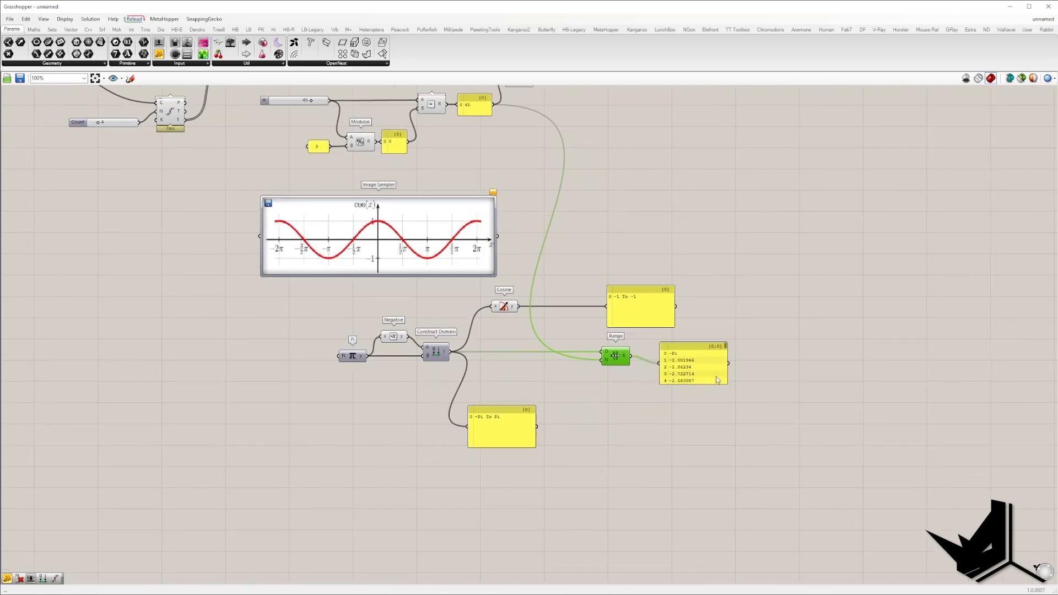
pyautogui.moveTo(707, 388); pyautogui.dragTo(700, 541)
pyautogui.moveTo(725, 363)
pyautogui.mouseDown()
pyautogui.moveTo(731, 452)
pyautogui.moveTo(727, 354)
pyautogui.mouseUp()
# Duplicate Cosine between Range and its panel, reposition the panel, and review the listed cosine values.
pyautogui.moveTo(674, 340); pyautogui.dragTo(627, 386, button='right')
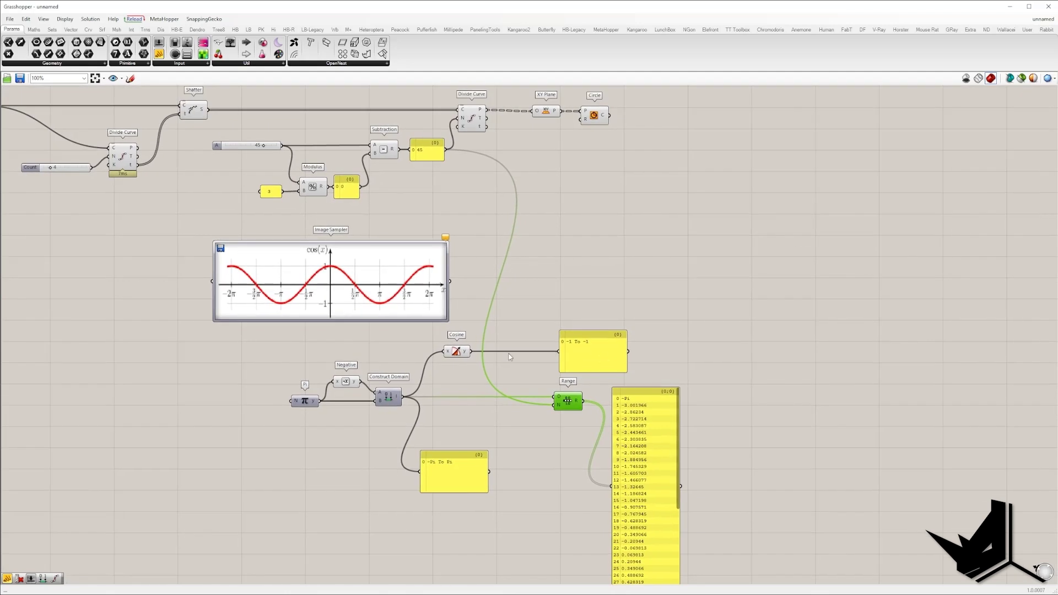
pyautogui.click(451, 353)
pyautogui.hotkey('ctrl', 'c')
pyautogui.hotkey('ctrl', 'v')
pyautogui.moveTo(455, 354); pyautogui.dragTo(615, 406)
pyautogui.moveTo(637, 478); pyautogui.dragTo(682, 392)
pyautogui.scroll(-3, 717, 353)
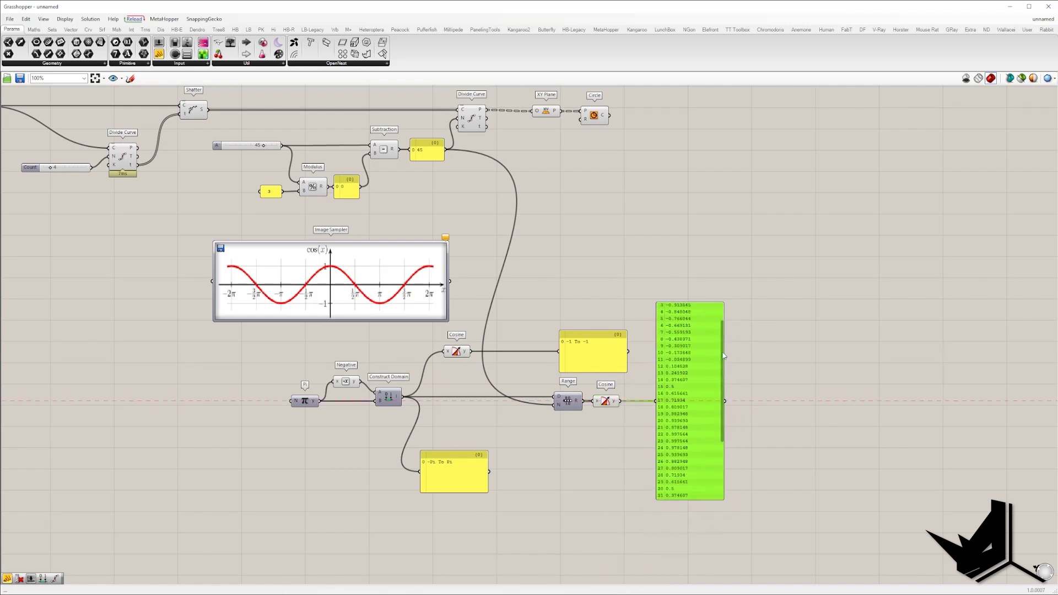
pyautogui.scroll(-1, 711, 366)
pyautogui.moveTo(721, 383); pyautogui.dragTo(719, 400)
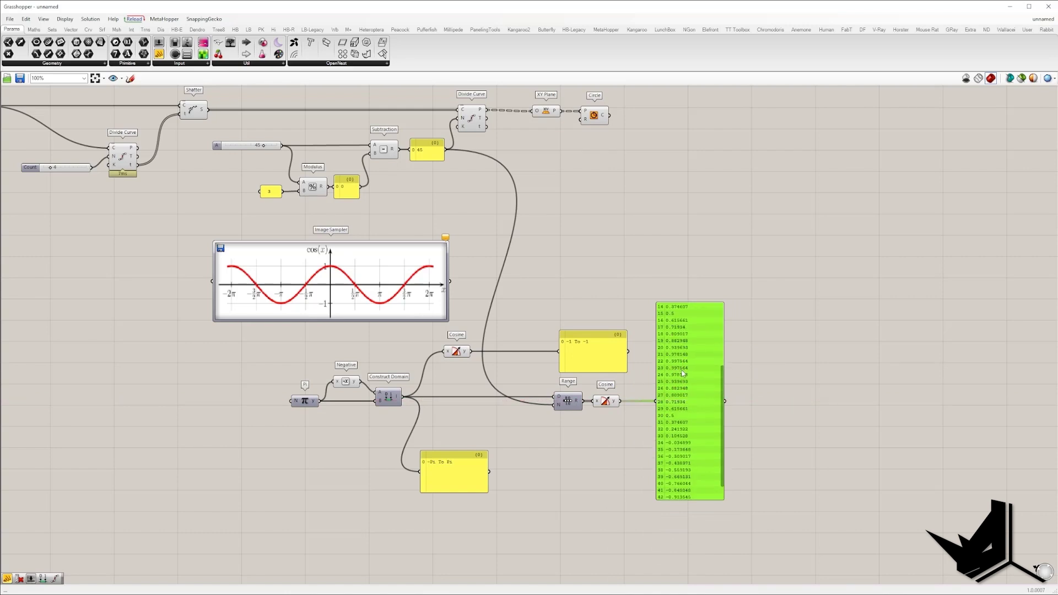
pyautogui.moveTo(723, 429); pyautogui.dragTo(725, 458)
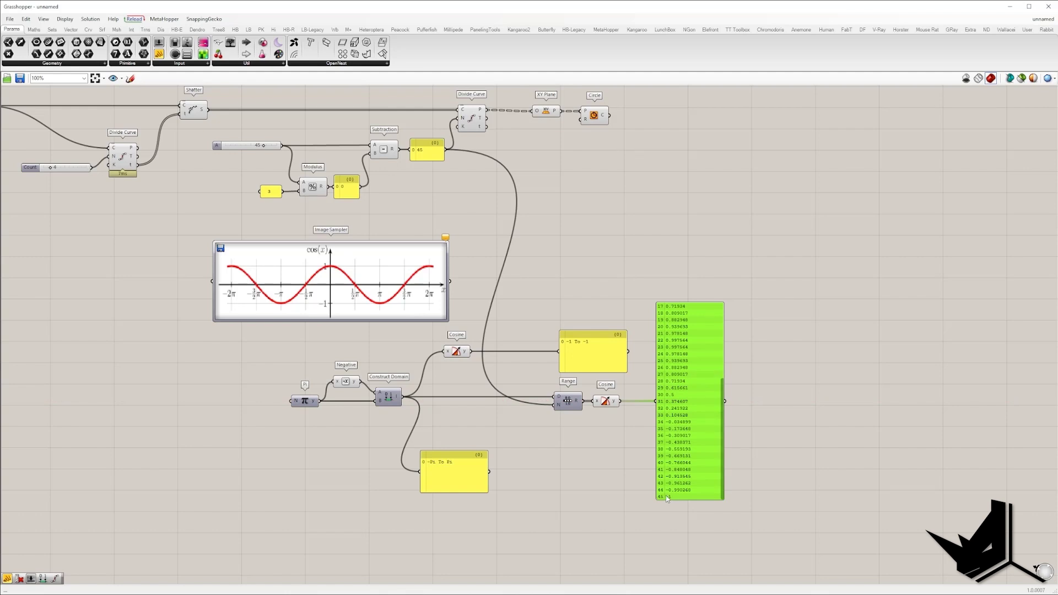
# Add a Remap Numbers component beyond the values panel and feed the cosine values into it.
pyautogui.moveTo(656, 363); pyautogui.dragTo(533, 358, button='right')
pyautogui.doubleClick(532, 334)
pyautogui.write('remap')
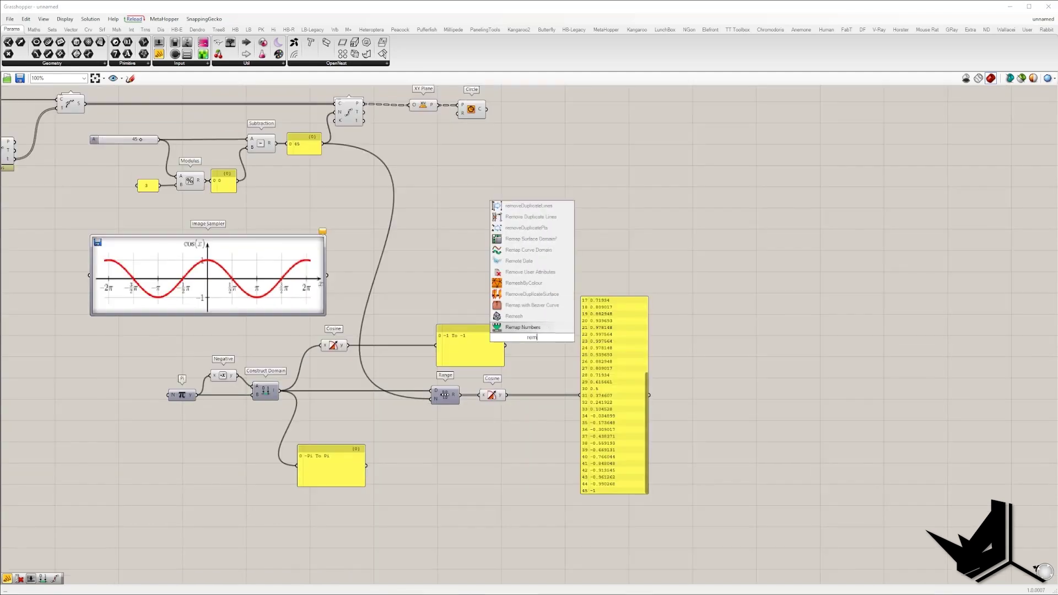
pyautogui.click(537, 329)
pyautogui.moveTo(534, 331); pyautogui.dragTo(716, 395)
pyautogui.moveTo(637, 401); pyautogui.dragTo(763, 406)
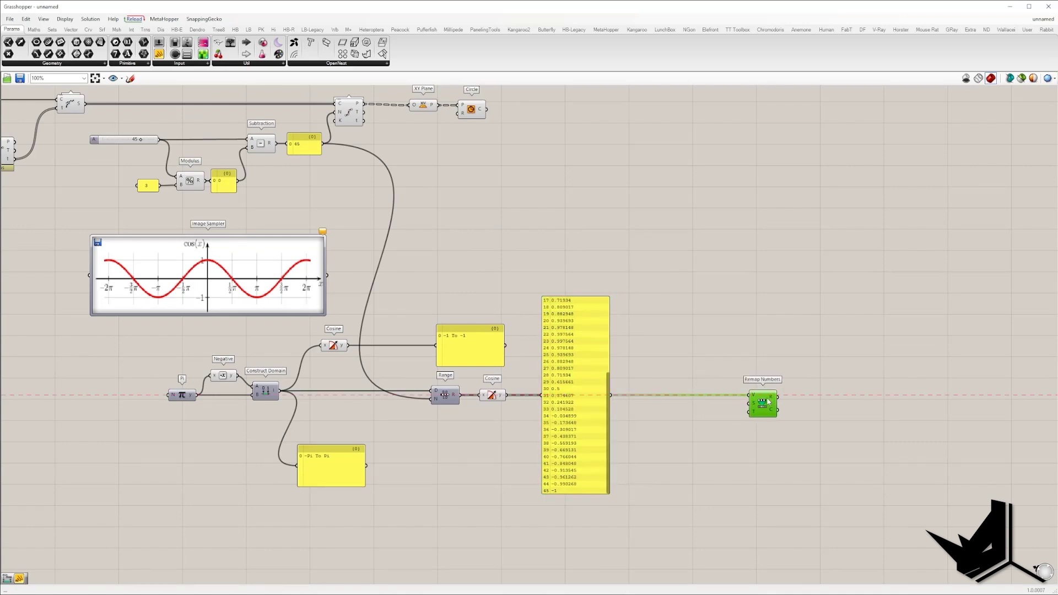
# Add a Bounds component for the cosine values and connect it to Remap Numbers' source domain.
pyautogui.doubleClick(697, 399)
pyautogui.write('b')
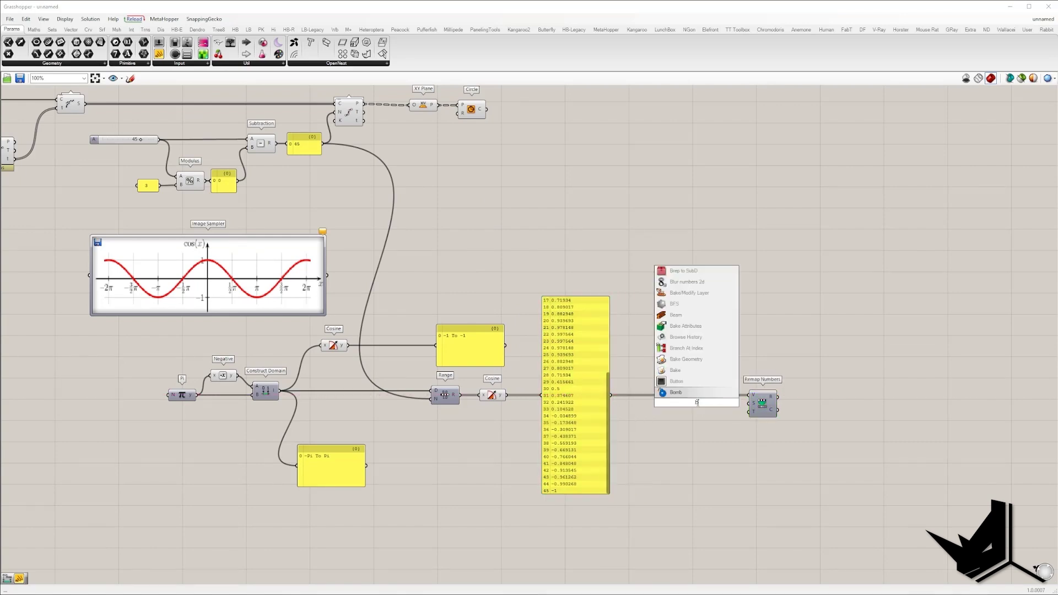
pyautogui.write('ound')
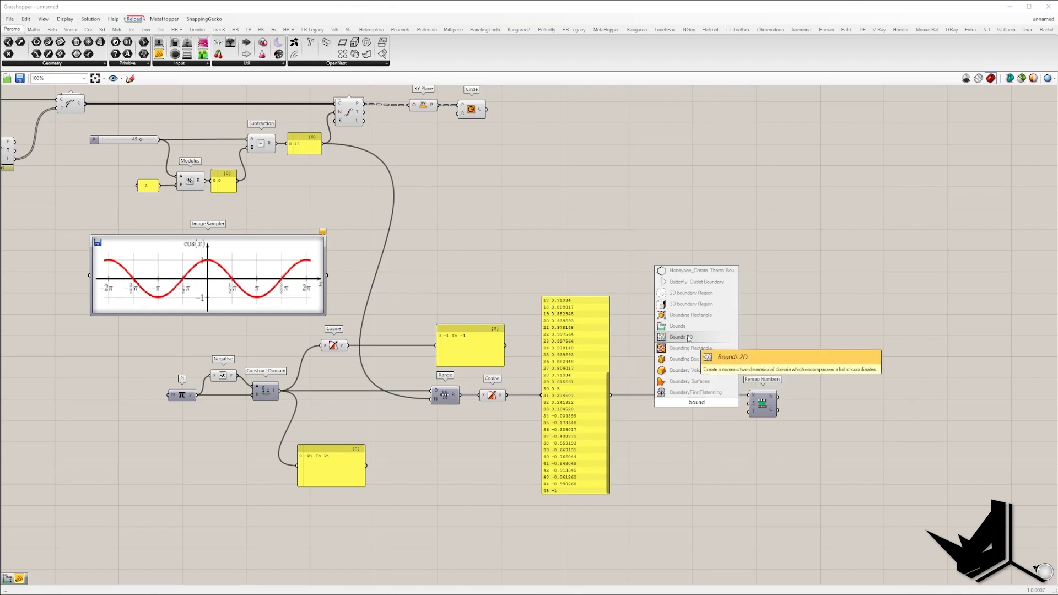
pyautogui.click(692, 327)
pyautogui.moveTo(697, 404); pyautogui.dragTo(749, 404)
pyautogui.moveTo(673, 436); pyautogui.dragTo(689, 431)
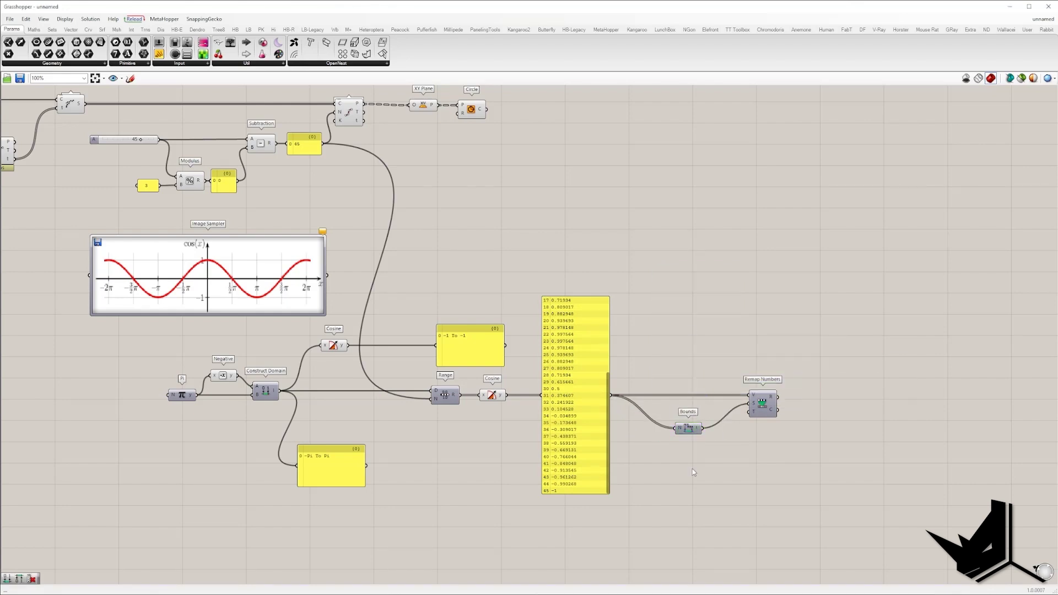
# Add another Construct Domain below Bounds and connect it to Remap Numbers' target domain.
pyautogui.doubleClick(693, 468)
pyautogui.write('const dom')
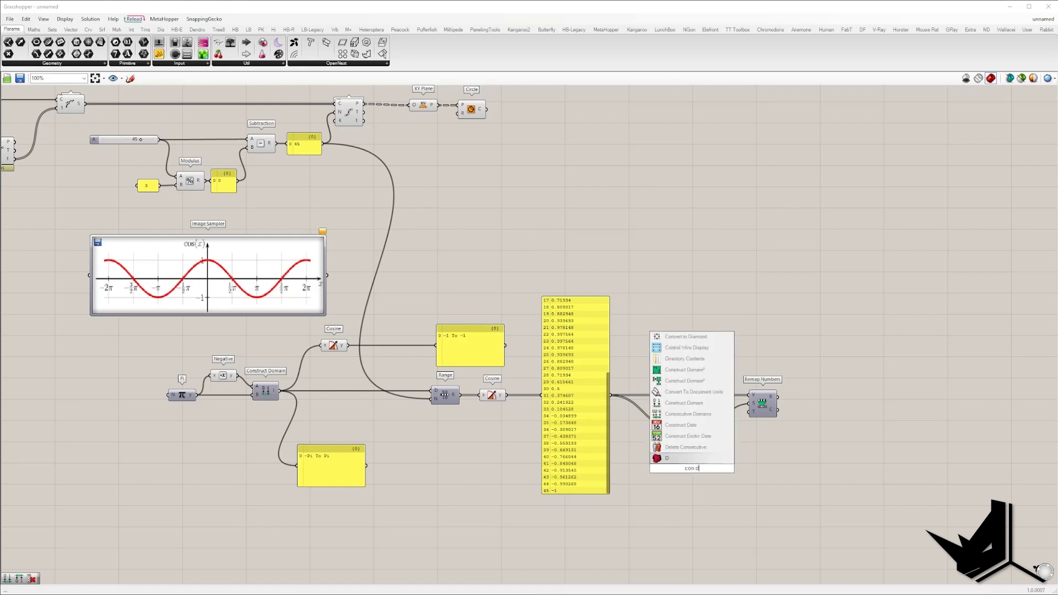
pyautogui.click(701, 460)
pyautogui.moveTo(706, 469); pyautogui.dragTo(749, 413)
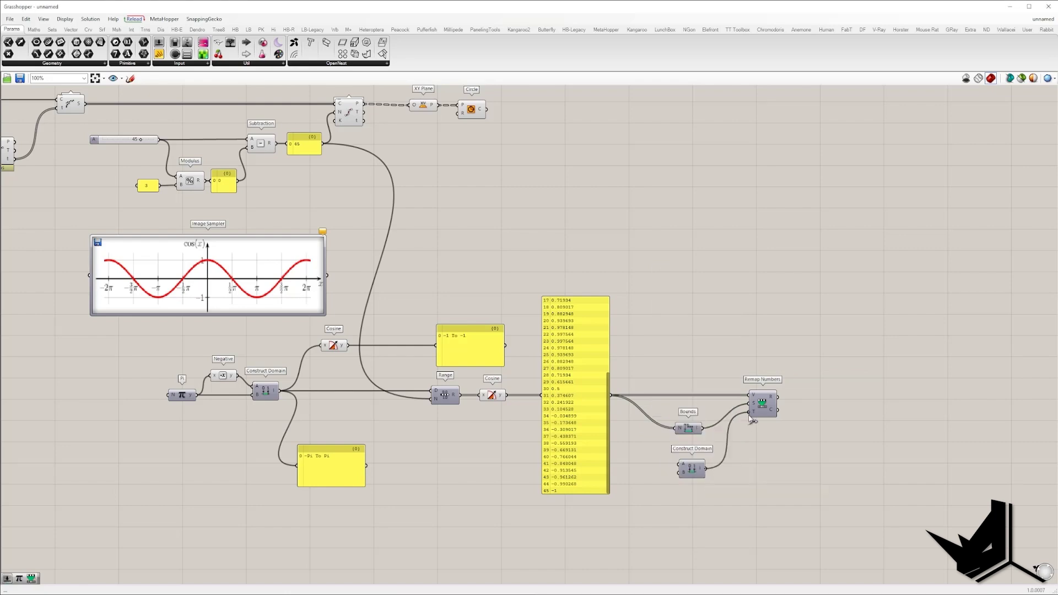
# Shift the remap components to make room and connect a 0-to-50 number slider set to 5.00 as the target domain start.
pyautogui.moveTo(822, 499); pyautogui.dragTo(677, 381)
pyautogui.moveTo(689, 429); pyautogui.dragTo(767, 429)
pyautogui.doubleClick(712, 342)
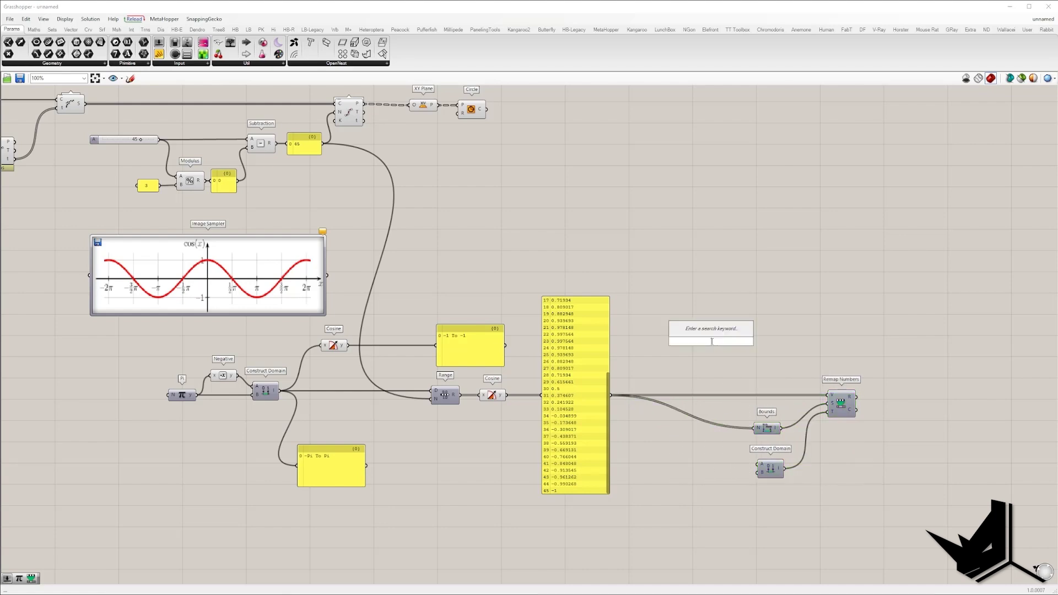
pyautogui.write('0<50')
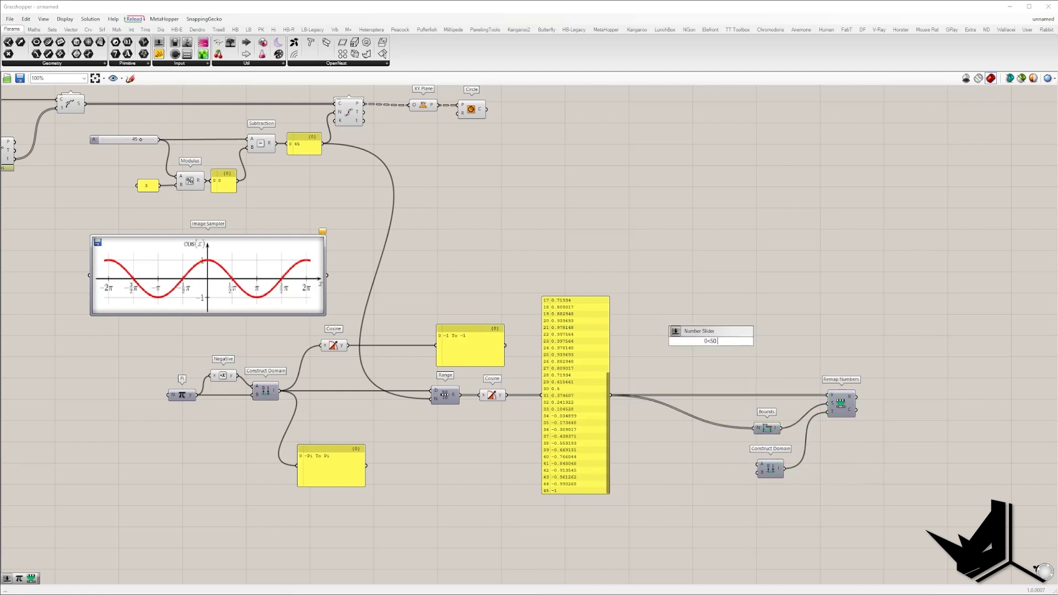
pyautogui.press('Return')
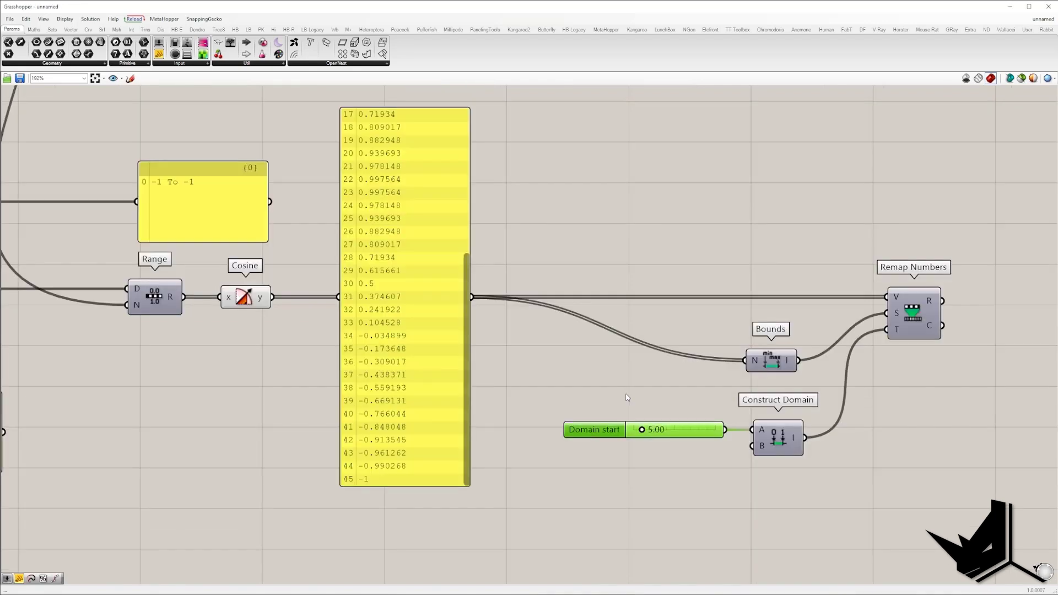
# Duplicate the domain start slider, set the copy to 17.00, and connect it to Construct Domain's end input.
pyautogui.keyDown('alt'); pyautogui.moveTo(667, 436); pyautogui.dragTo(671, 467); pyautogui.keyUp('alt')
pyautogui.doubleClick(627, 457)
pyautogui.write('17')
pyautogui.click(714, 457)
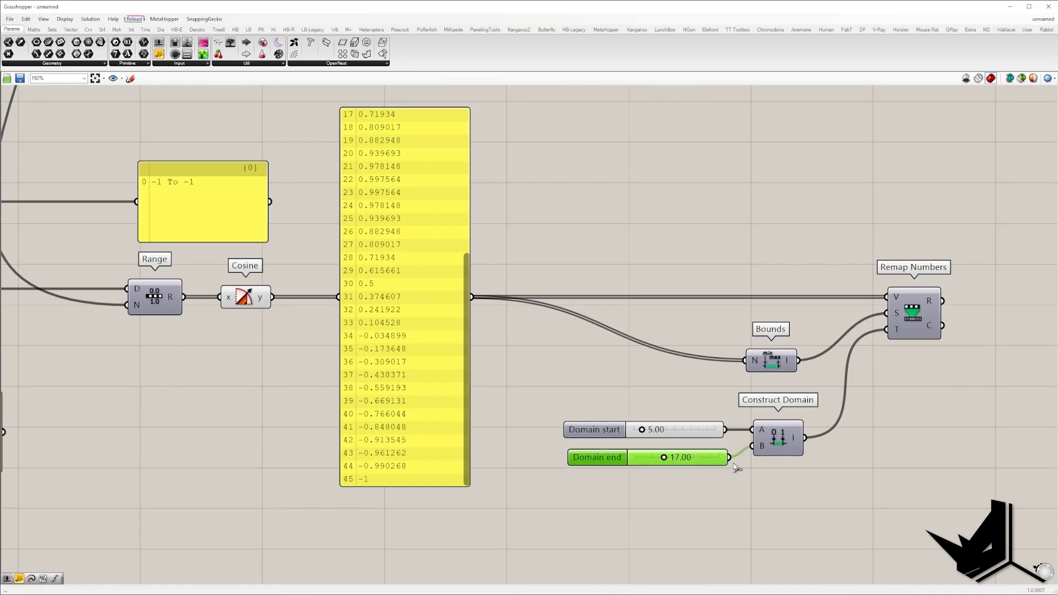
pyautogui.scroll(-4, 736, 468)
# Attach one Param Viewer to Remap Numbers' result and another to Circle's output to compare their data structures.
pyautogui.moveTo(679, 399)
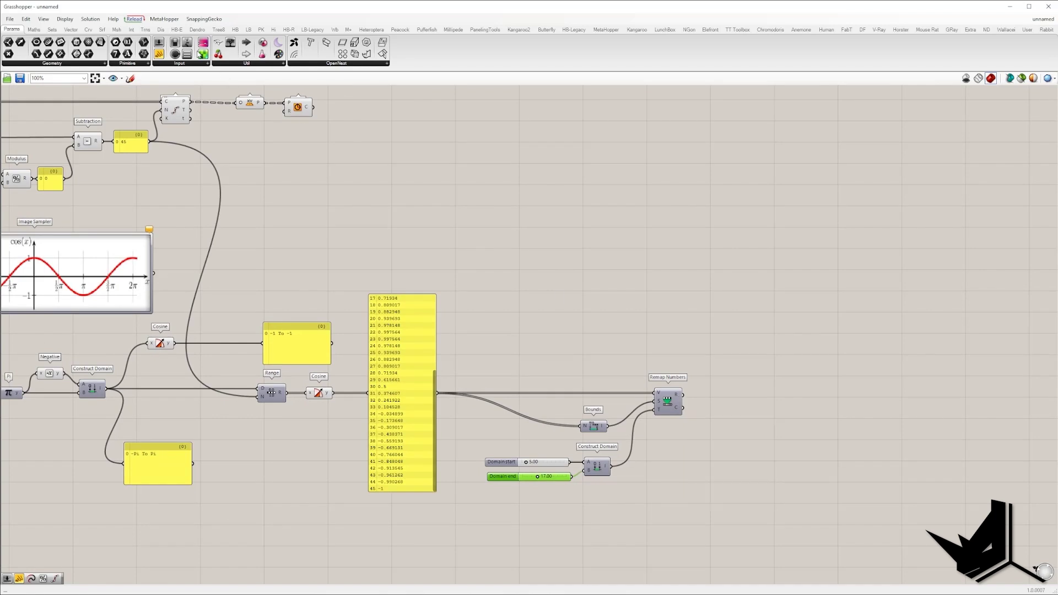
pyautogui.moveTo(230, 43); pyautogui.dragTo(683, 395)
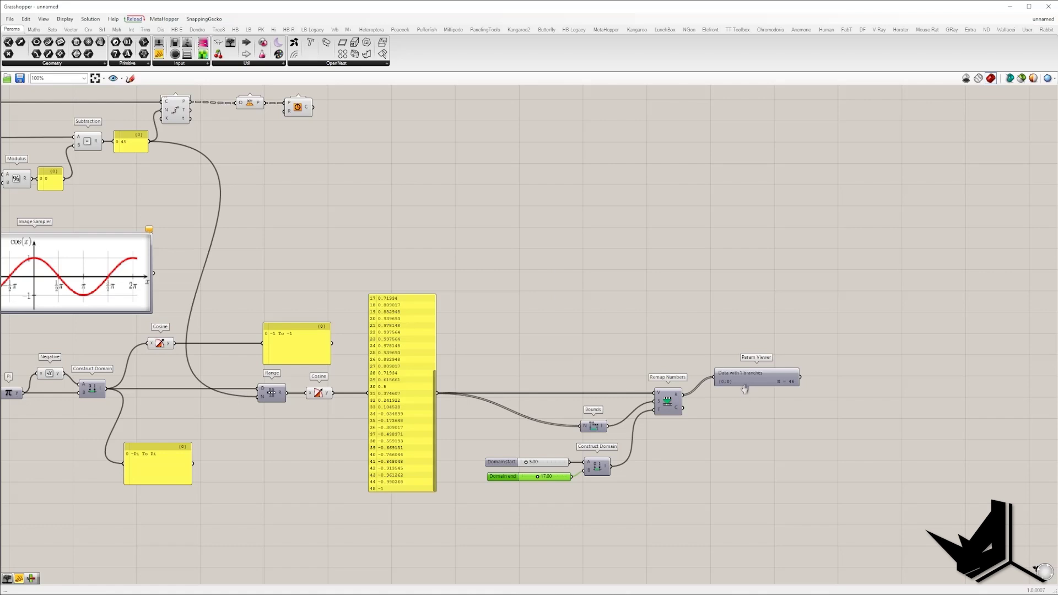
pyautogui.moveTo(699, 338); pyautogui.dragTo(693, 390, button='right')
pyautogui.moveTo(693, 390); pyautogui.dragTo(882, 485)
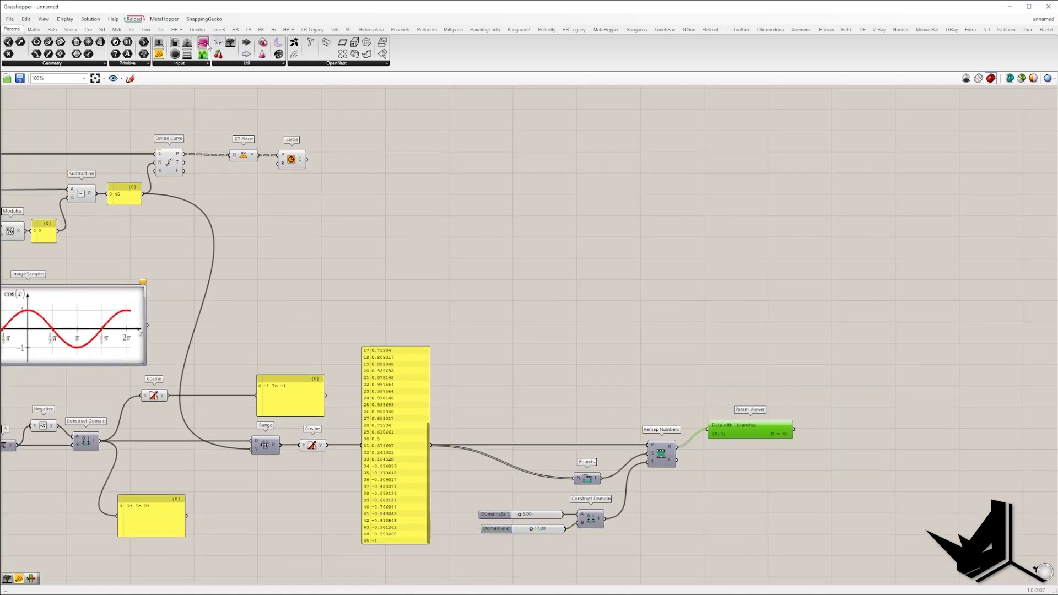
pyautogui.moveTo(230, 43); pyautogui.dragTo(359, 131)
pyautogui.moveTo(308, 161); pyautogui.dragTo(317, 131)
pyautogui.moveTo(353, 135); pyautogui.dragTo(470, 155)
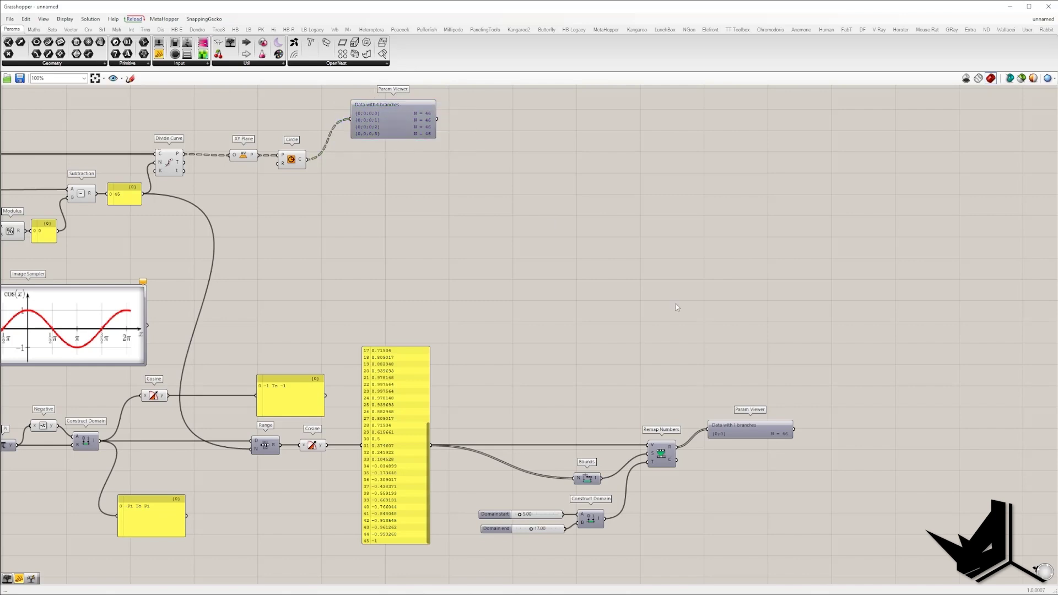
# Move XY Plane, Circle and its Param Viewer beyond Remap Numbers, and connect the remapped values to Circle's radius.
pyautogui.moveTo(519, 241); pyautogui.dragTo(219, 123)
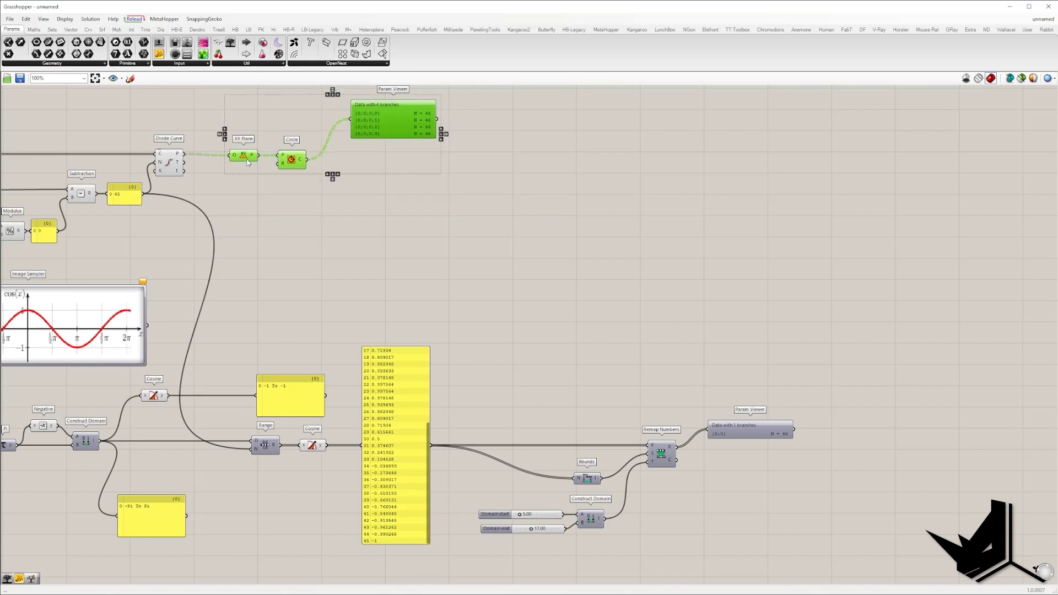
pyautogui.moveTo(249, 160); pyautogui.dragTo(824, 160)
pyautogui.click(721, 408)
pyautogui.moveTo(673, 448); pyautogui.dragTo(854, 164)
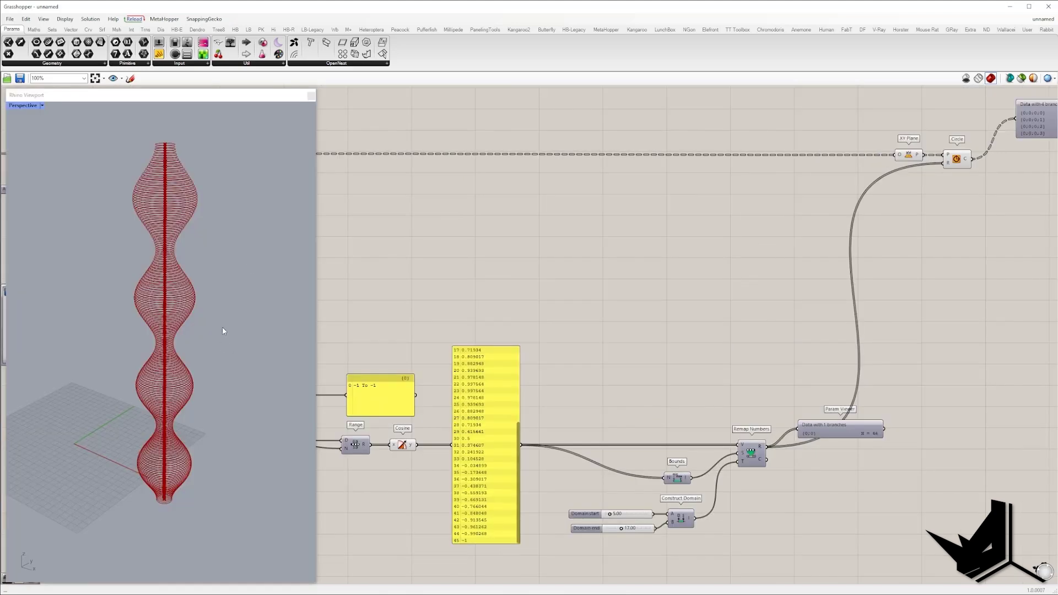
pyautogui.moveTo(223, 327); pyautogui.dragTo(171, 364, button='right')
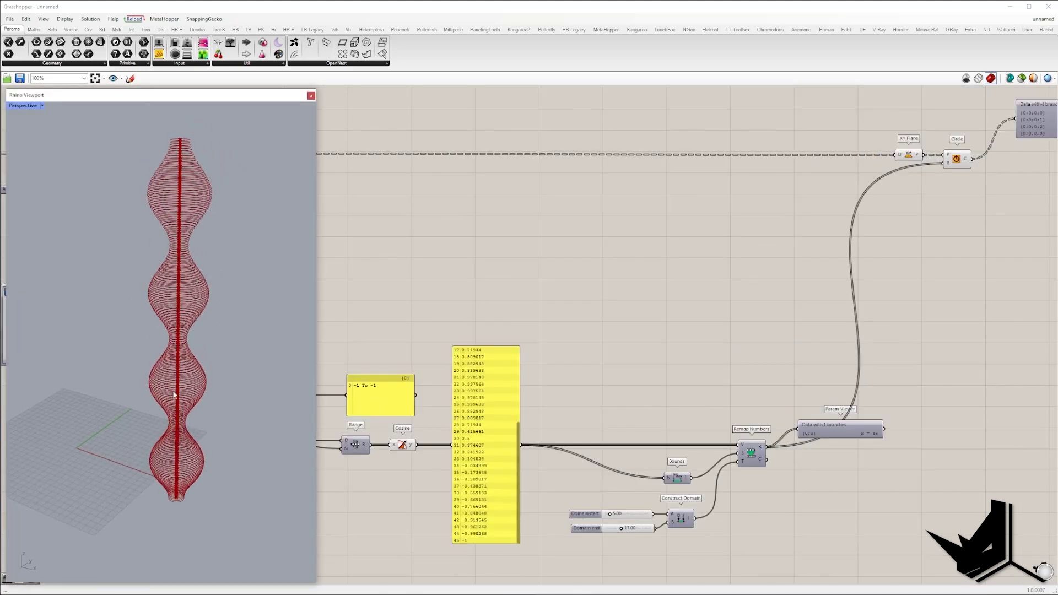
pyautogui.moveTo(757, 186); pyautogui.dragTo(655, 229, button='right')
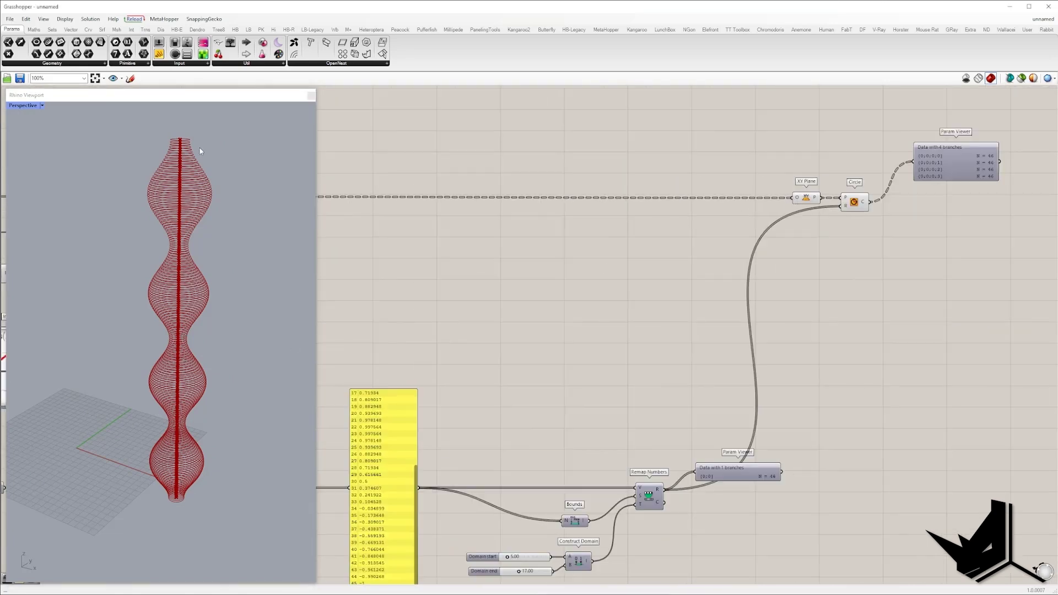
# Add a Flatten Tree component below the Param Viewer, feed the circles into it, and inspect the tower's circles.
pyautogui.scroll(3, 854, 201)
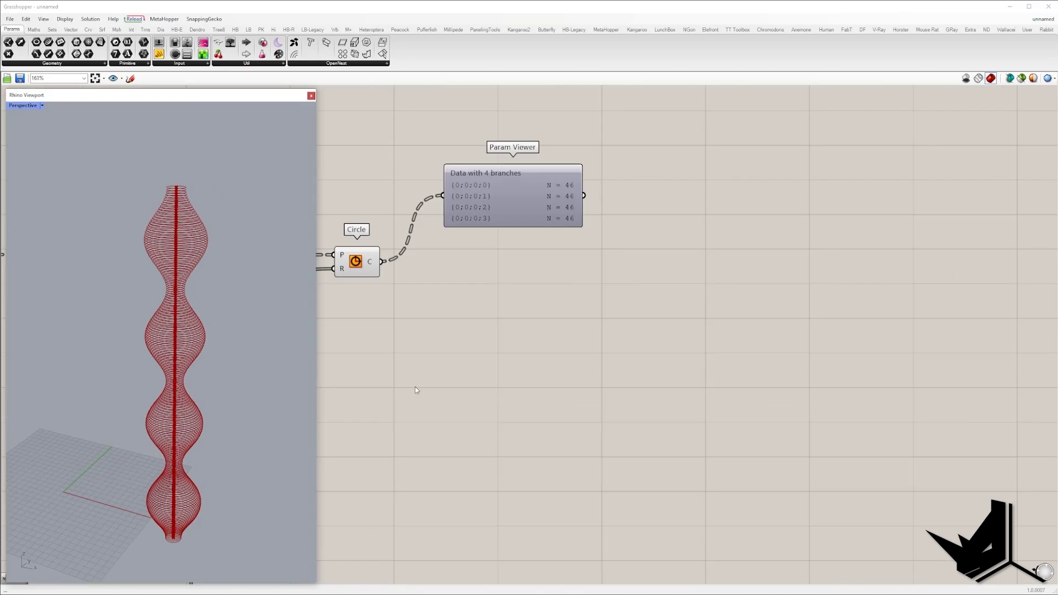
pyautogui.doubleClick(415, 377)
pyautogui.write('fla')
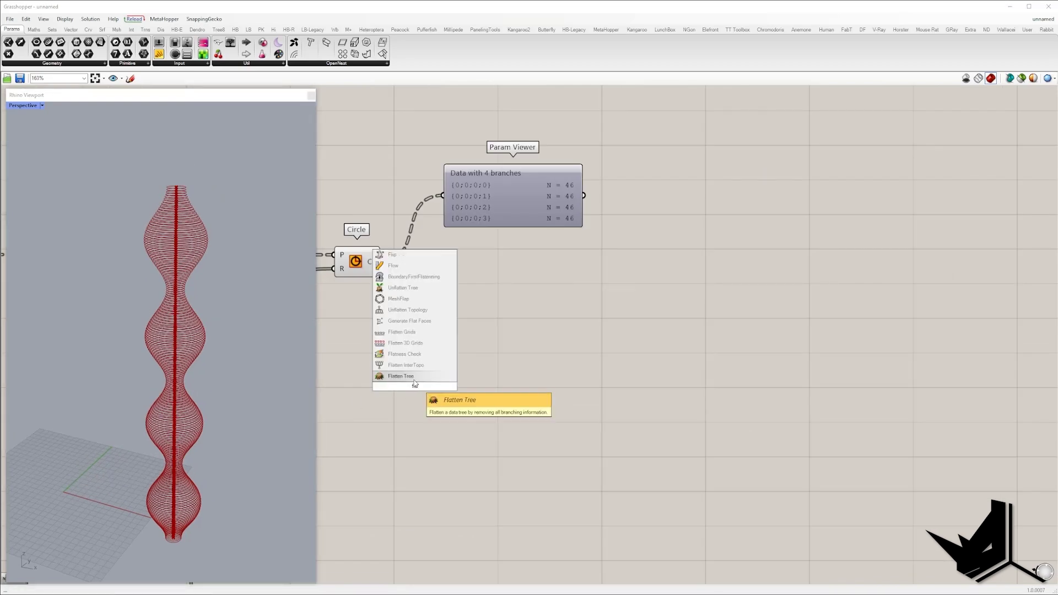
pyautogui.press('Return')
pyautogui.moveTo(418, 368); pyautogui.dragTo(385, 261)
pyautogui.moveTo(444, 379); pyautogui.dragTo(450, 377)
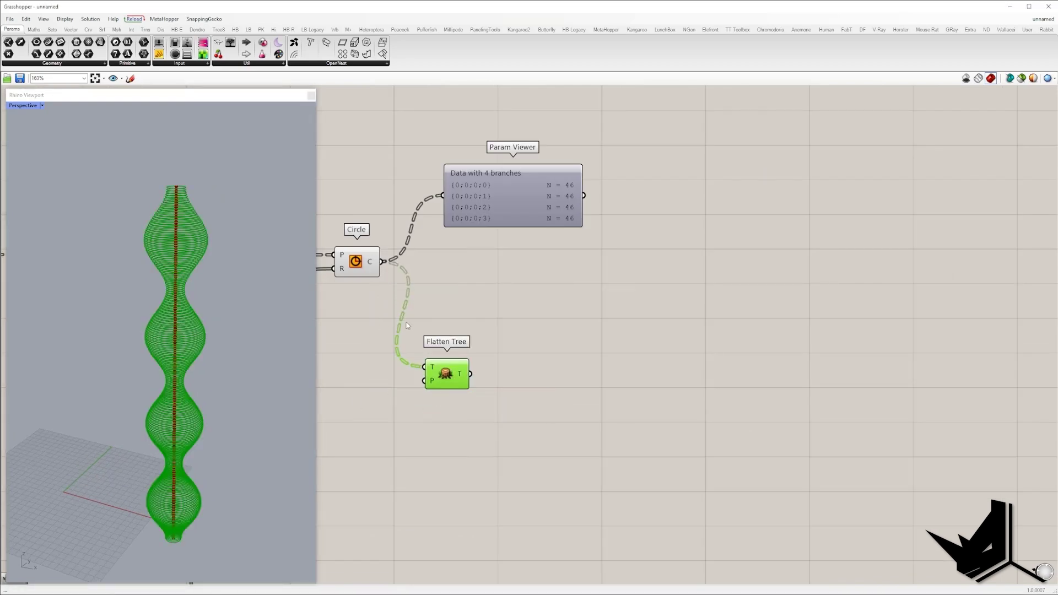
pyautogui.moveTo(174, 419); pyautogui.dragTo(174, 399, button='right')
pyautogui.scroll(5, 175, 240)
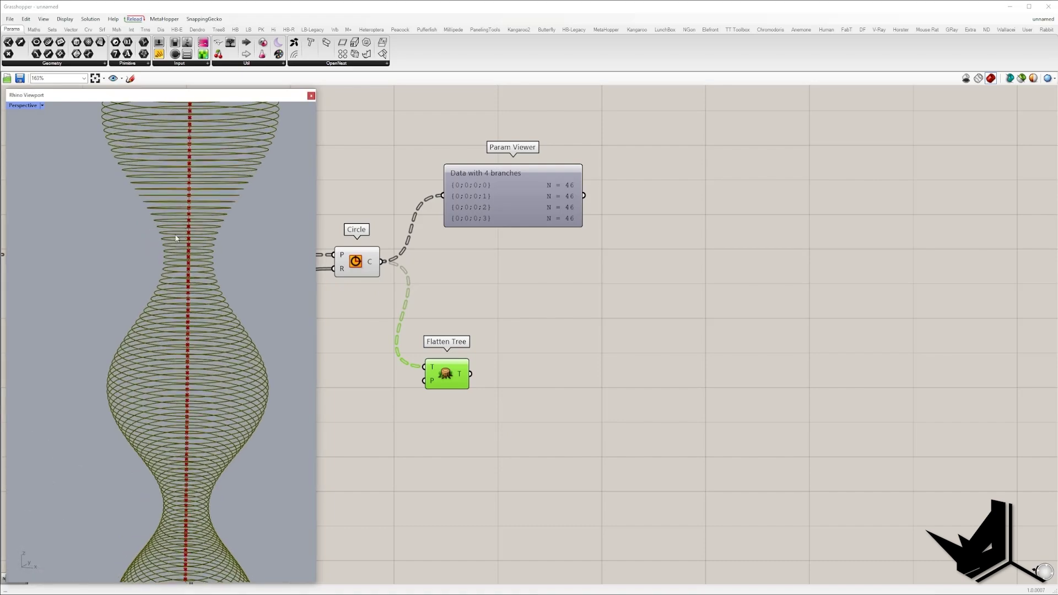
pyautogui.scroll(-5, 252, 298)
pyautogui.scroll(-3, 235, 297)
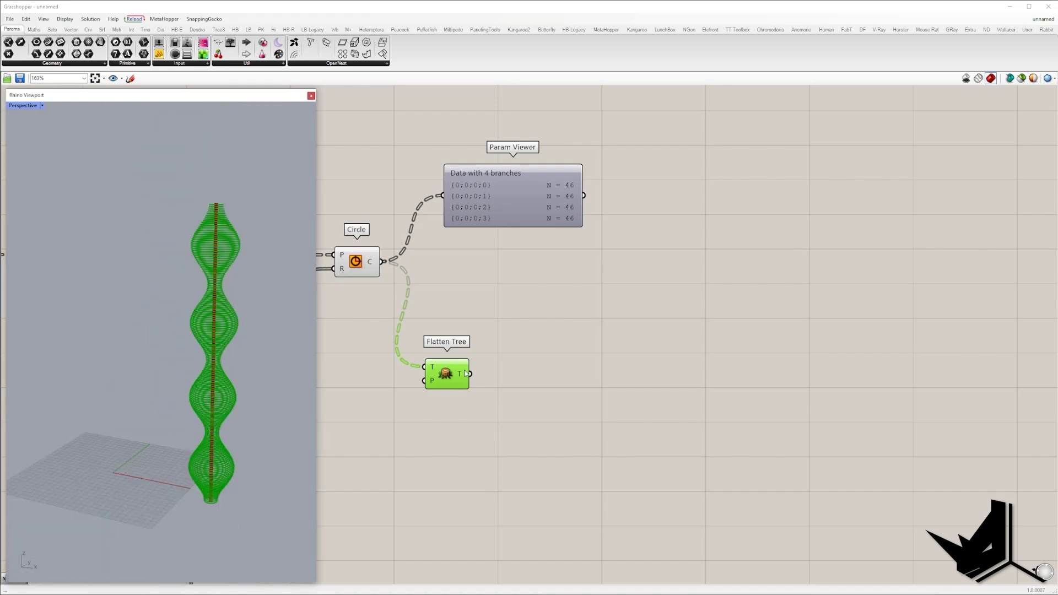
pyautogui.moveTo(452, 375); pyautogui.dragTo(469, 375)
# Add a Curve Middle component beyond Flatten Tree and connect the flattened circles to it.
pyautogui.click(514, 389)
pyautogui.doubleClick(515, 389)
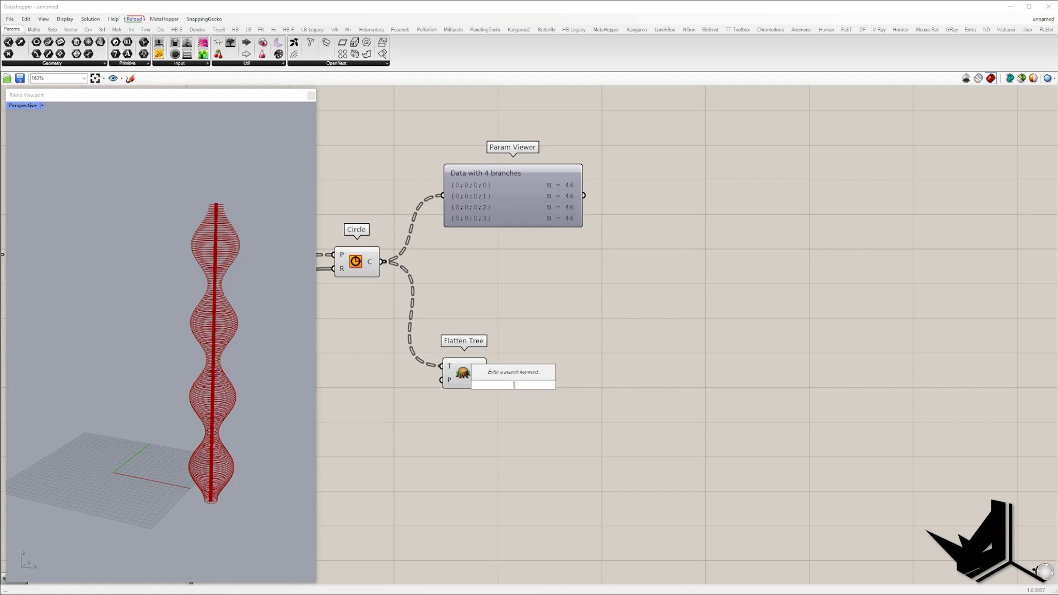
pyautogui.write('mid')
pyautogui.click(506, 363)
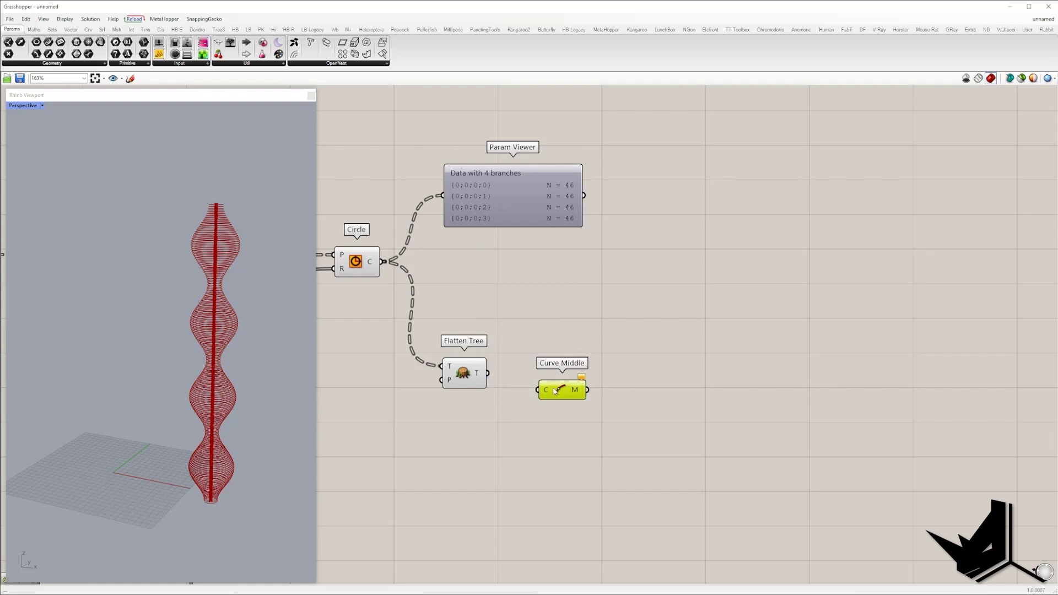
pyautogui.moveTo(488, 374); pyautogui.dragTo(558, 329)
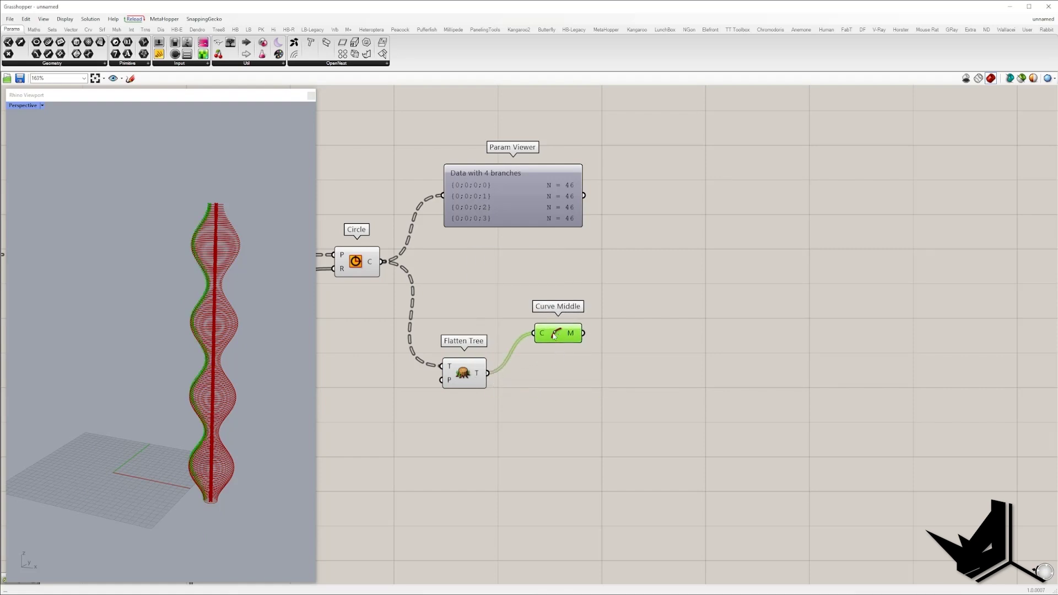
pyautogui.moveTo(196, 358); pyautogui.dragTo(229, 385, button='right')
# Add a Cull Duplicates component, connect Curve Middle's midpoints to it, and set it to Leave One.
pyautogui.doubleClick(599, 373)
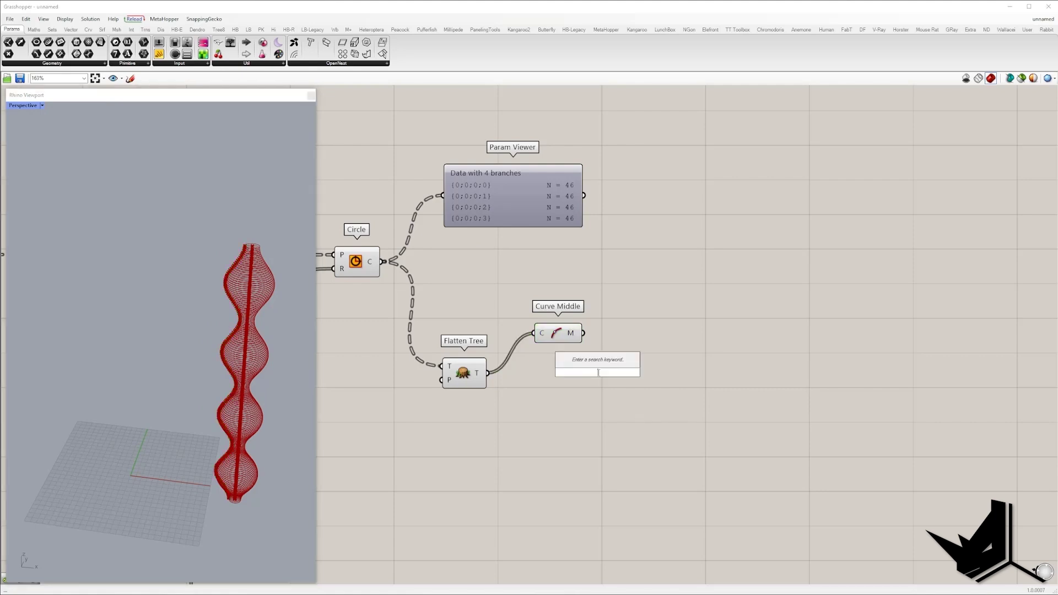
pyautogui.write('cu')
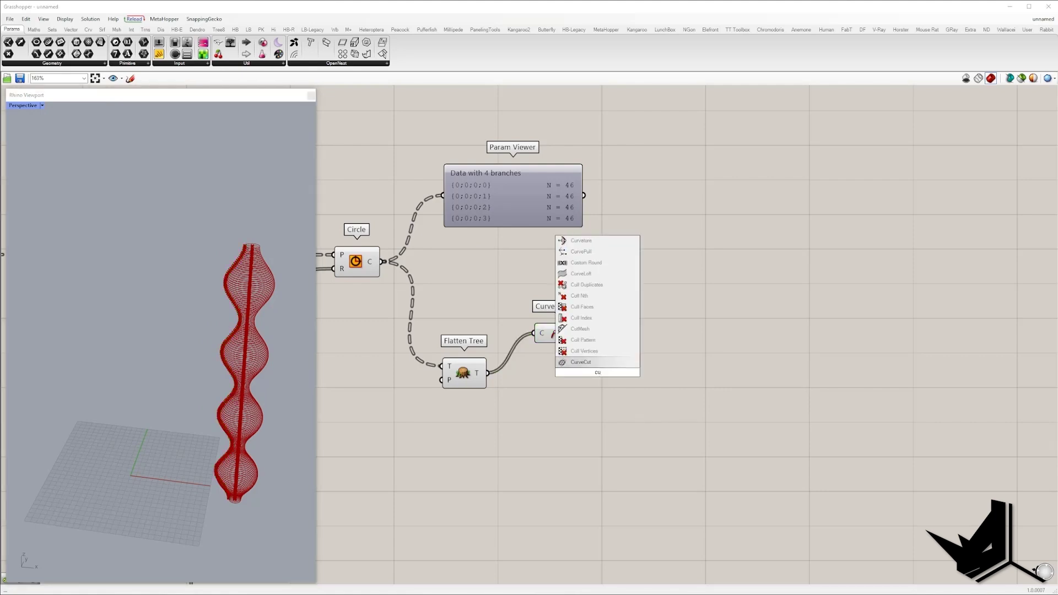
pyautogui.write('l')
pyautogui.click(609, 330)
pyautogui.moveTo(600, 371); pyautogui.dragTo(615, 370)
pyautogui.moveTo(573, 338); pyautogui.dragTo(553, 332)
pyautogui.moveTo(608, 372); pyautogui.dragTo(653, 333)
pyautogui.rightClick(654, 333)
pyautogui.click(675, 386)
# Connect a panel to Cull Duplicates' index output and enlarge it to show more of the list.
pyautogui.scroll(3, 667, 351)
pyautogui.moveTo(159, 42); pyautogui.dragTo(820, 325)
pyautogui.moveTo(689, 328); pyautogui.dragTo(753, 300)
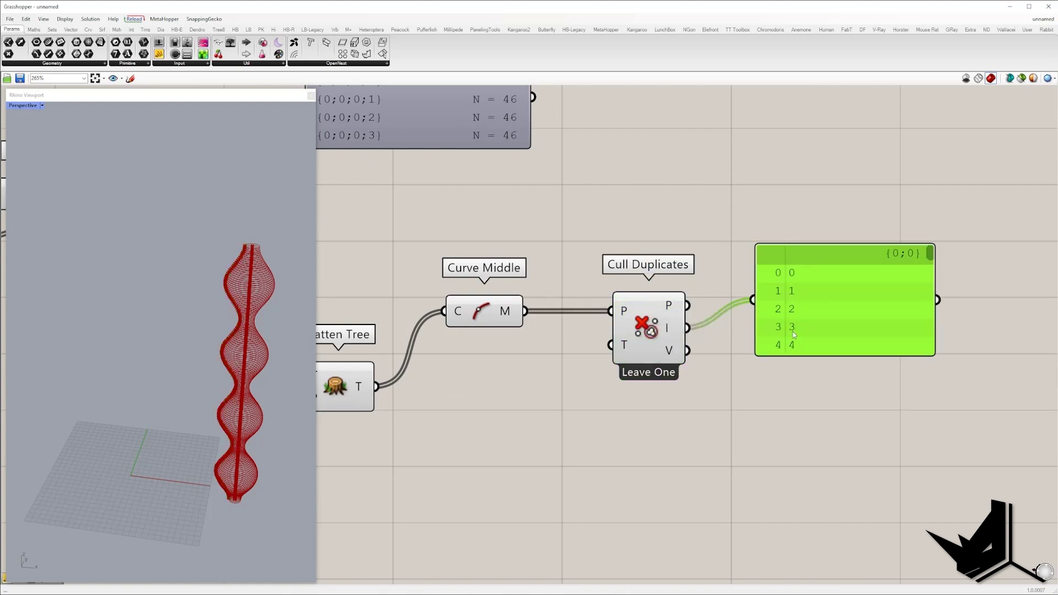
pyautogui.scroll(-2, 794, 337)
pyautogui.moveTo(794, 336); pyautogui.dragTo(740, 253, button='right')
pyautogui.moveTo(753, 267); pyautogui.dragTo(742, 406)
pyautogui.moveTo(772, 309); pyautogui.dragTo(830, 247)
# Add a List Item component, using the flattened circles as its list and the Cull Duplicates indices as its index input.
pyautogui.doubleClick(725, 325)
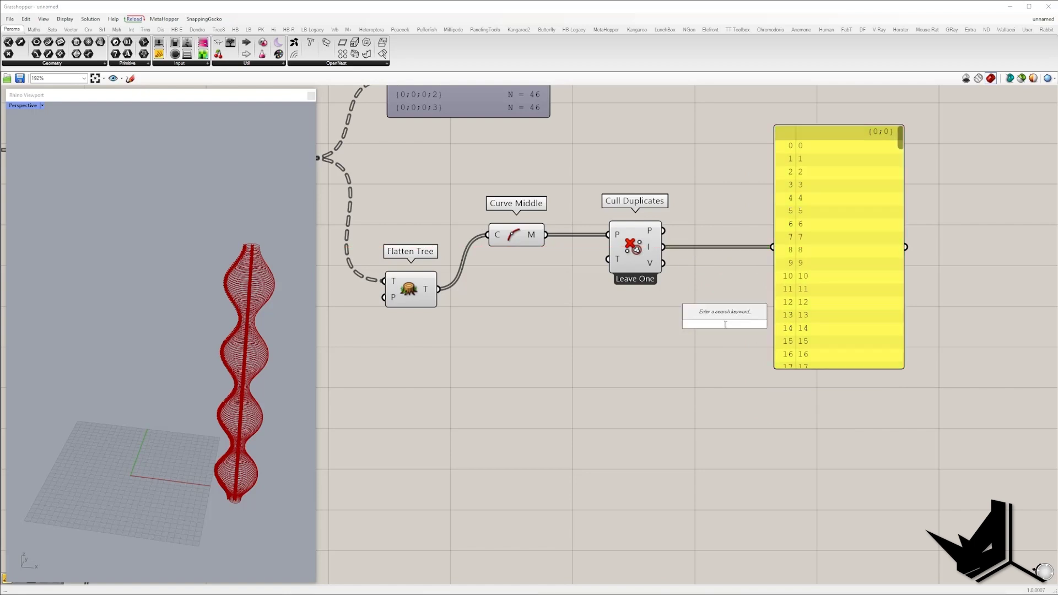
pyautogui.write('list item')
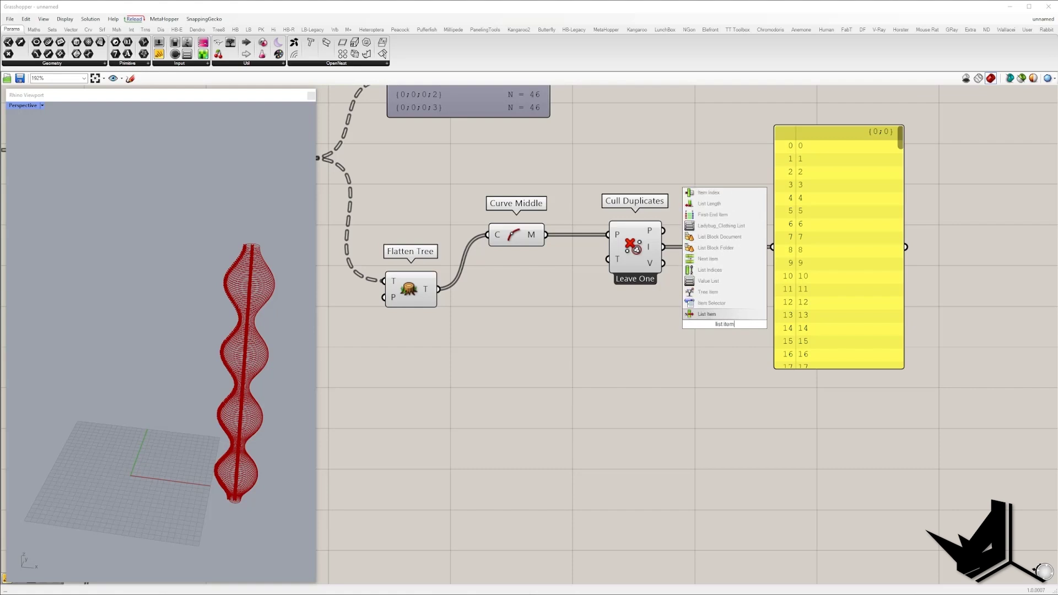
pyautogui.press('Return')
pyautogui.moveTo(698, 324); pyautogui.dragTo(663, 247)
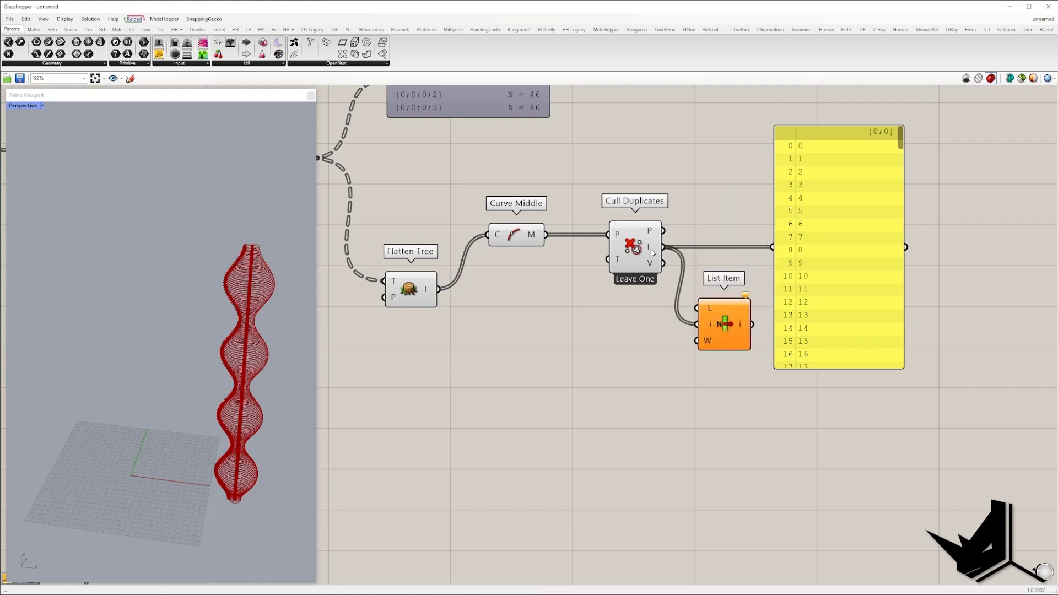
pyautogui.moveTo(698, 300); pyautogui.dragTo(595, 374, button='right')
pyautogui.moveTo(558, 331); pyautogui.dragTo(626, 344, button='right')
pyautogui.moveTo(664, 396); pyautogui.dragTo(406, 377)
pyautogui.moveTo(370, 381); pyautogui.dragTo(365, 400)
pyautogui.moveTo(694, 422); pyautogui.dragTo(699, 422)
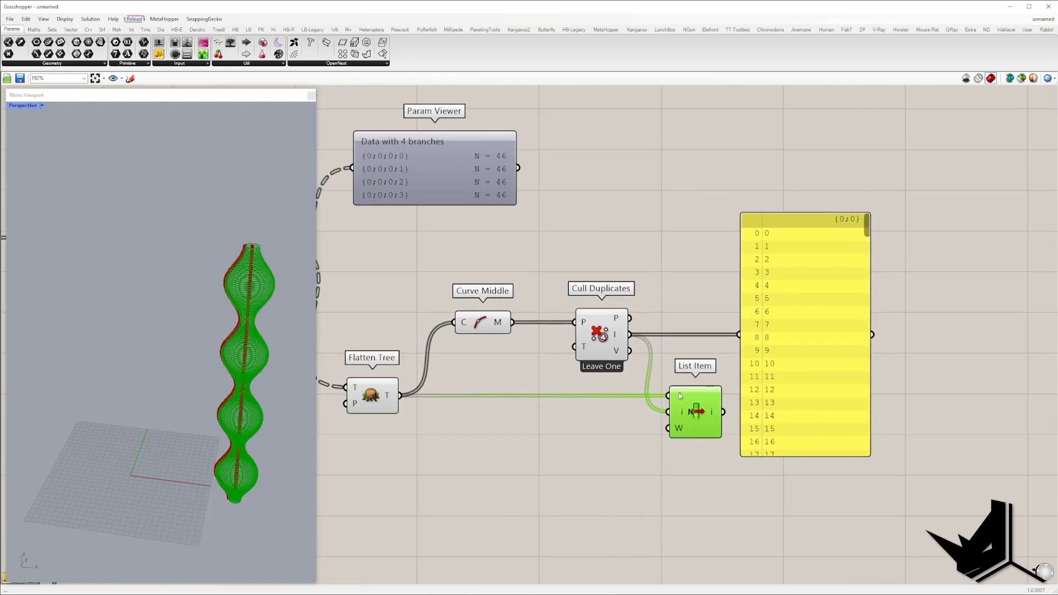
pyautogui.moveTo(361, 335); pyautogui.dragTo(416, 440)
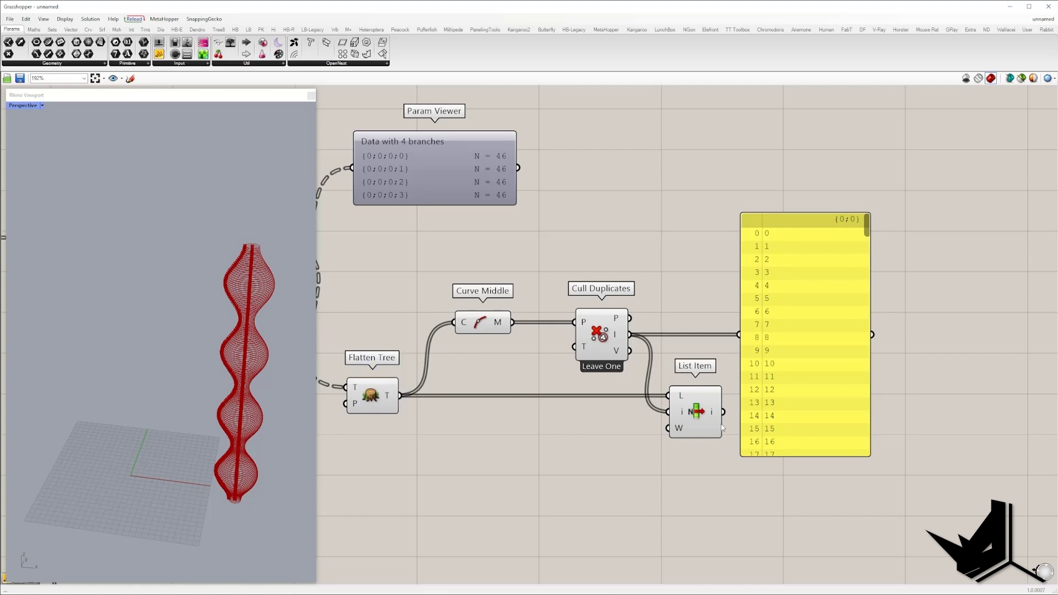
# Compare the output data of List Item with that of Flatten Tree to check the removal of duplicate circles.
pyautogui.moveTo(723, 413)
pyautogui.press('Print')
pyautogui.moveTo(660, 347); pyautogui.dragTo(840, 568)
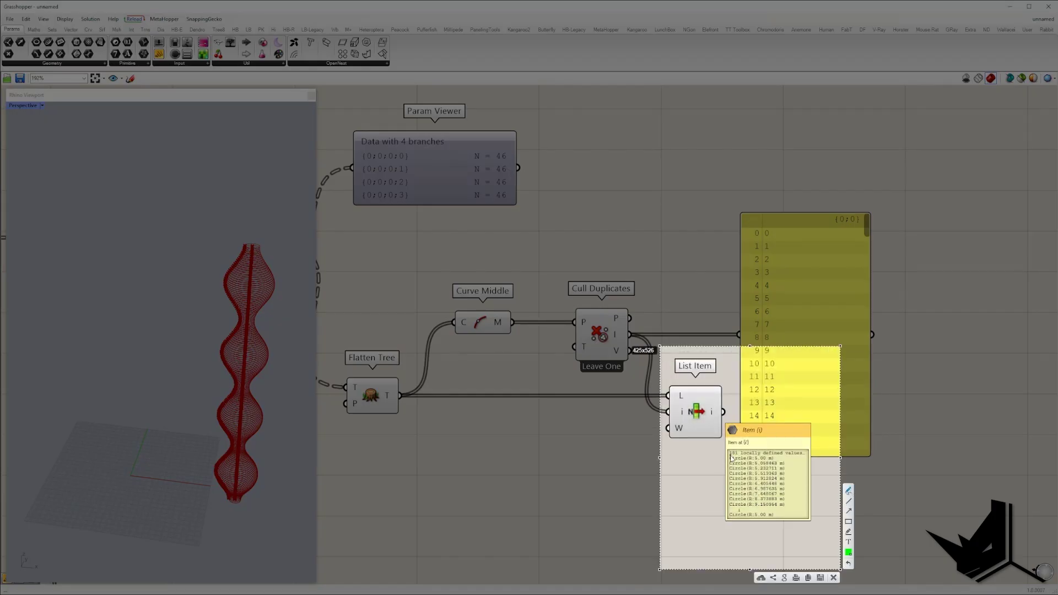
pyautogui.moveTo(731, 457); pyautogui.dragTo(737, 461)
pyautogui.press('Escape')
pyautogui.moveTo(406, 400); pyautogui.dragTo(446, 402, button='right')
pyautogui.moveTo(430, 398)
pyautogui.press('Print')
pyautogui.moveTo(396, 330); pyautogui.dragTo(581, 564)
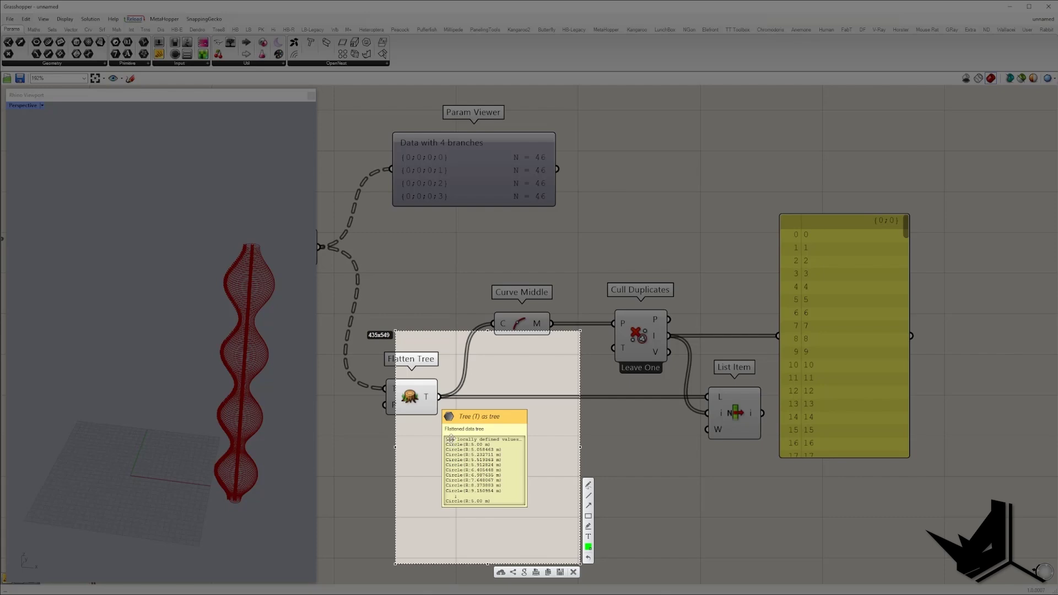
pyautogui.press('Escape')
pyautogui.moveTo(606, 390); pyautogui.dragTo(676, 404, button='right')
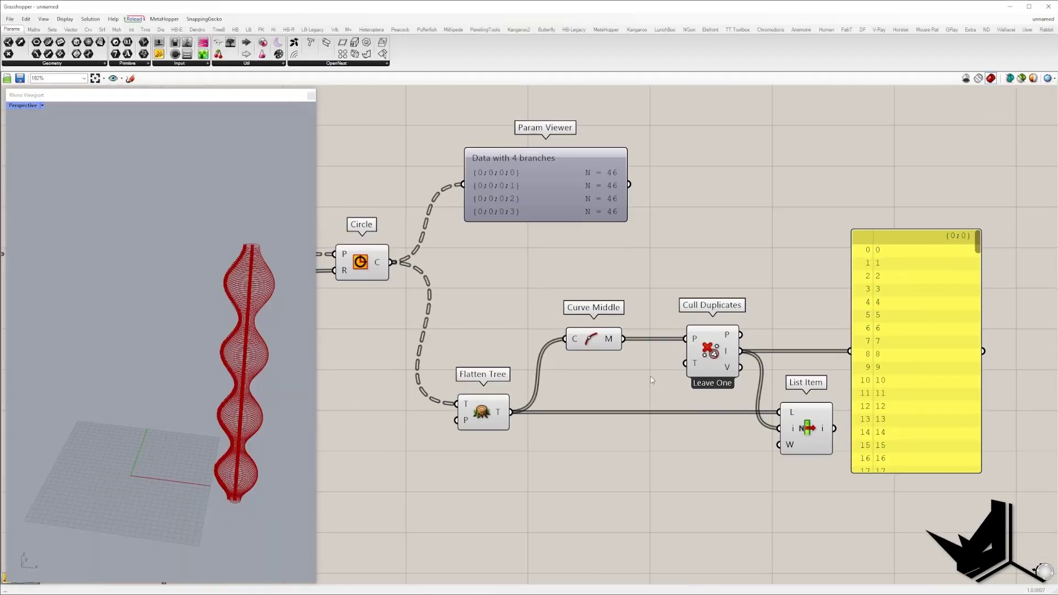
pyautogui.moveTo(567, 373); pyautogui.dragTo(470, 378, button='right')
pyautogui.click(387, 421)
# Move the index panel farther away and add a Loft component fed by List Item's circles.
pyautogui.moveTo(777, 421); pyautogui.dragTo(619, 402, button='right')
pyautogui.scroll(-2, 634, 393)
pyautogui.moveTo(660, 384); pyautogui.dragTo(731, 382)
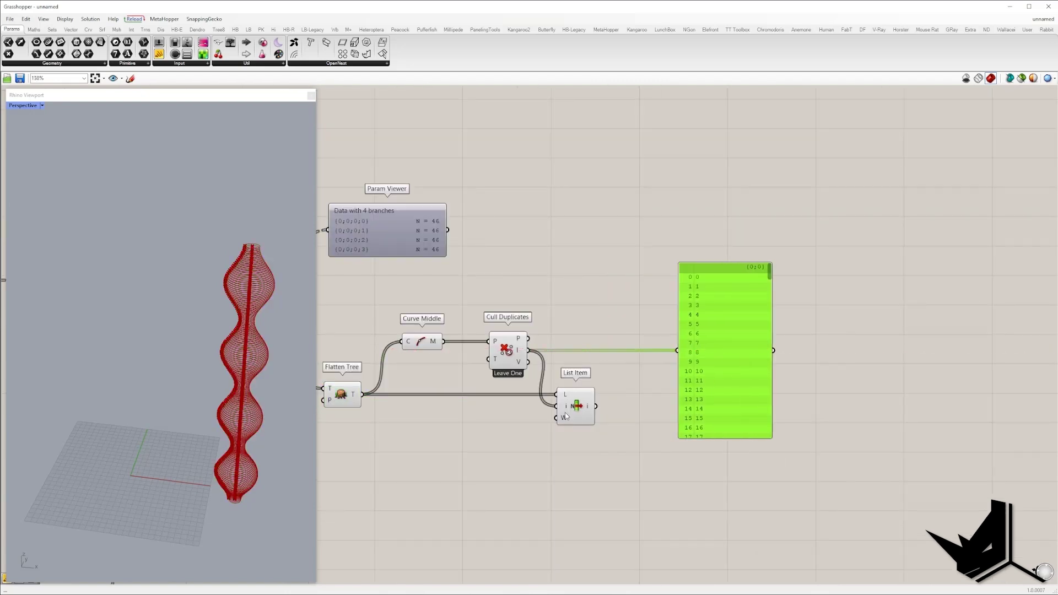
pyautogui.doubleClick(613, 462)
pyautogui.write('loft')
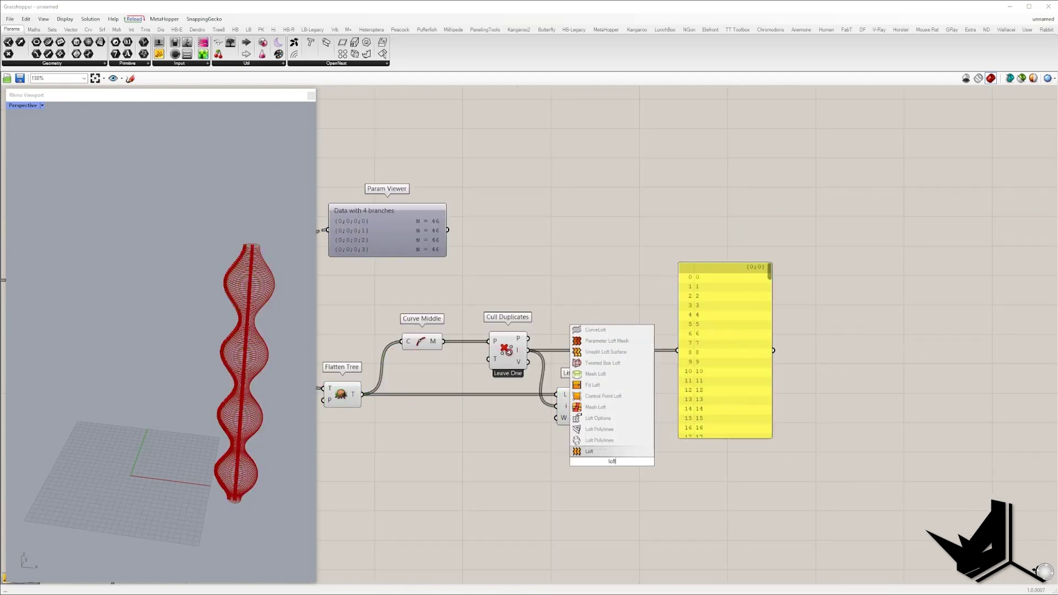
pyautogui.press('Return')
pyautogui.moveTo(596, 406); pyautogui.dragTo(359, 301)
# Turn off the preview of the components from XY Plane to List Item and view the lofted tower.
pyautogui.scroll(-3, 600, 412)
pyautogui.rightClick(362, 270)
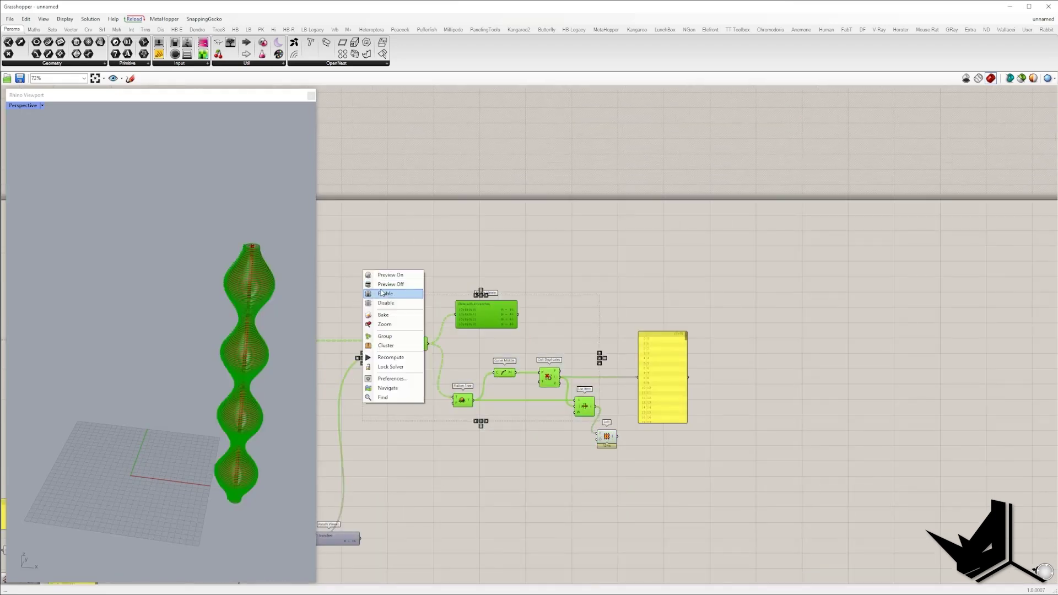
pyautogui.click(381, 285)
pyautogui.moveTo(204, 324); pyautogui.dragTo(204, 300, button='right')
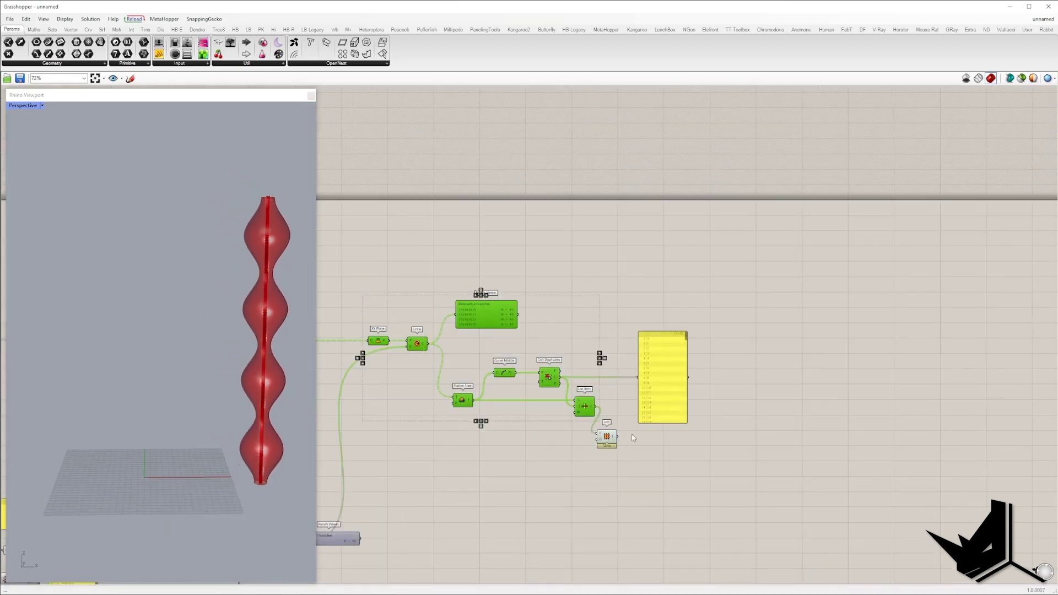
# Test the tower's shape with the division Count slider and a radius domain end of 20.74, and undo the slider change.
pyautogui.moveTo(384, 487); pyautogui.dragTo(643, 428, button='right')
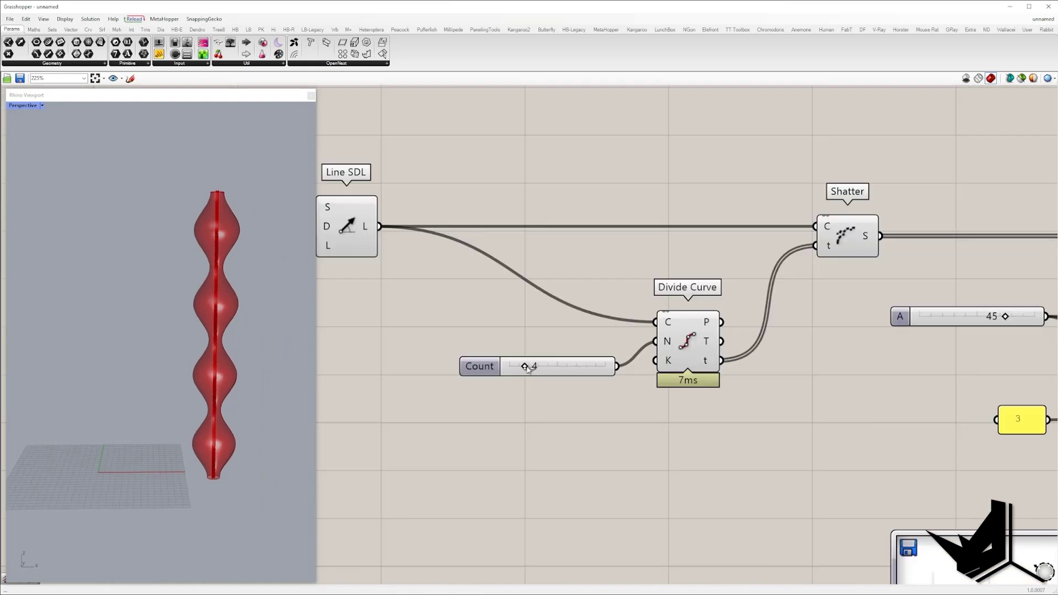
pyautogui.moveTo(534, 367)
pyautogui.mouseDown()
pyautogui.moveTo(556, 370)
pyautogui.moveTo(530, 368)
pyautogui.mouseUp()
pyautogui.moveTo(806, 475); pyautogui.dragTo(500, 280, button='right')
pyautogui.scroll(-6, 500, 280)
pyautogui.moveTo(816, 345); pyautogui.dragTo(500, 280, button='right')
pyautogui.moveTo(884, 490); pyautogui.dragTo(584, 392, button='right')
pyautogui.scroll(5, 546, 382)
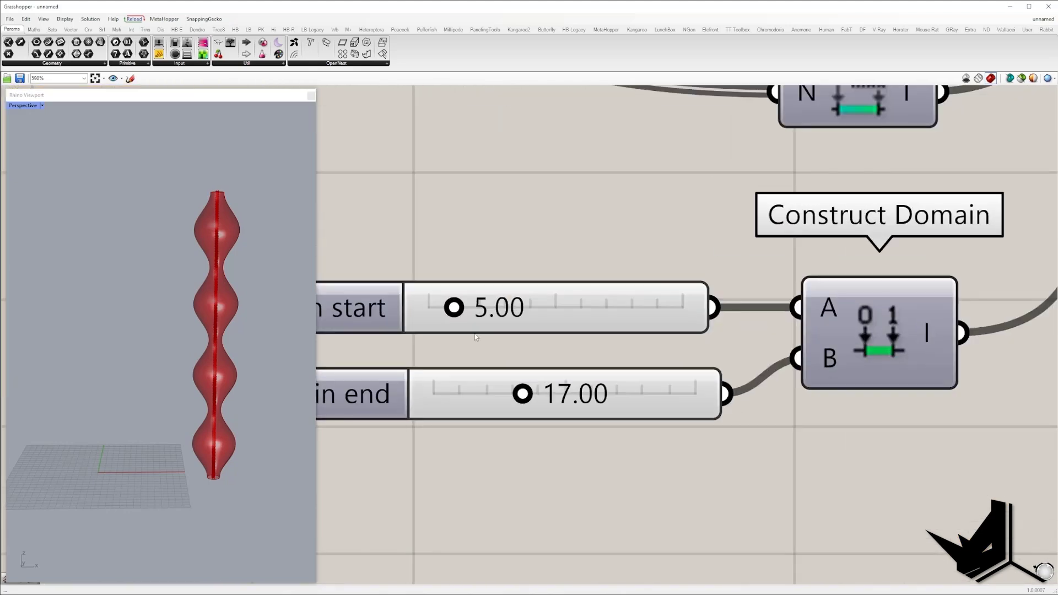
pyautogui.moveTo(438, 307)
pyautogui.mouseDown()
pyautogui.moveTo(389, 307)
pyautogui.moveTo(471, 314)
pyautogui.moveTo(454, 309)
pyautogui.mouseUp()
pyautogui.moveTo(522, 394); pyautogui.dragTo(559, 396)
pyautogui.moveTo(129, 240); pyautogui.dragTo(76, 276, button='right')
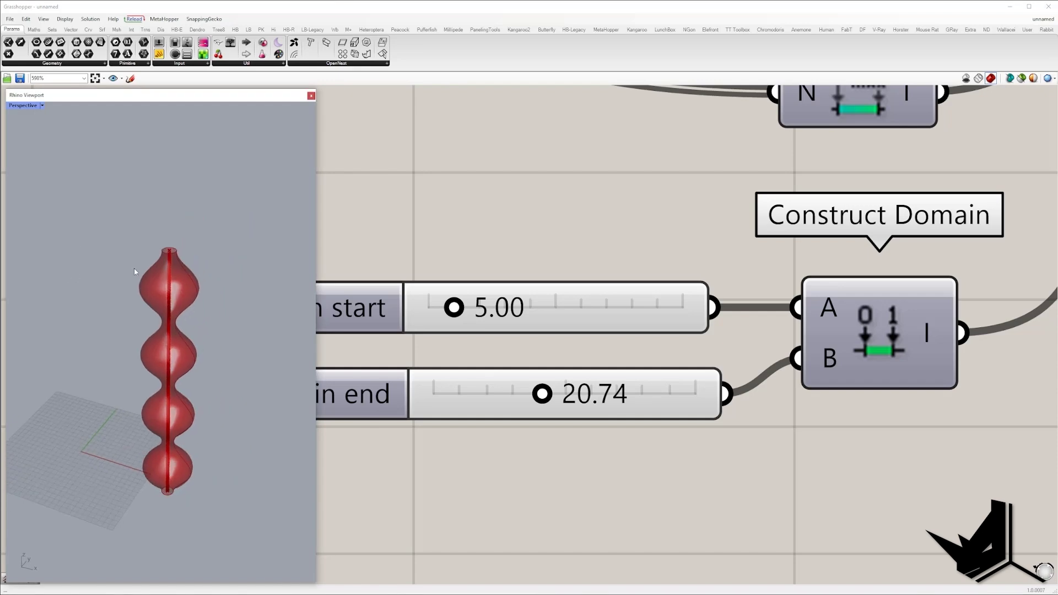
pyautogui.keyDown('shift'); pyautogui.moveTo(191, 325); pyautogui.dragTo(232, 266, button='right'); pyautogui.keyUp('shift')
pyautogui.click(570, 244)
pyautogui.hotkey('ctrl', 'z')
# Delete the Loft component and highlight the List Item circles on the tower.
pyautogui.moveTo(692, 418); pyautogui.dragTo(606, 359)
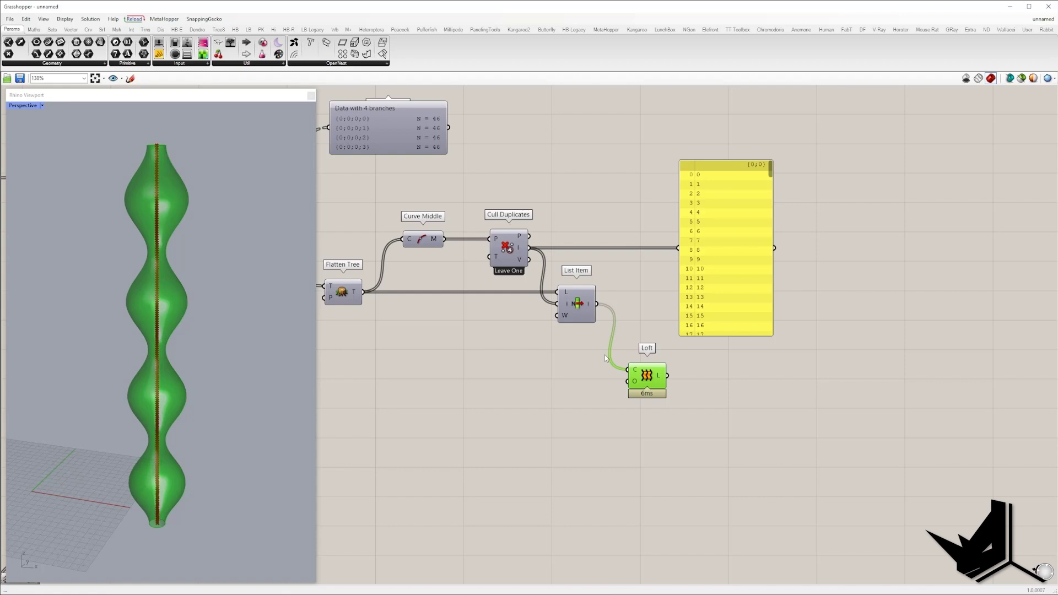
pyautogui.moveTo(604, 355); pyautogui.dragTo(560, 357, button='right')
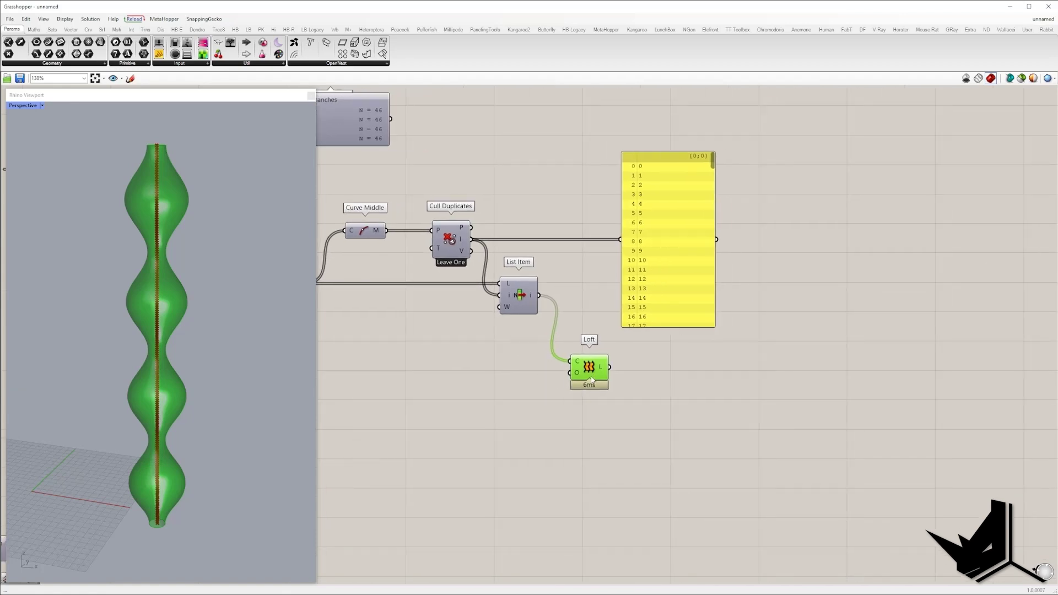
pyautogui.press('Delete')
pyautogui.click(520, 298)
pyautogui.moveTo(215, 334); pyautogui.dragTo(161, 362, button='right')
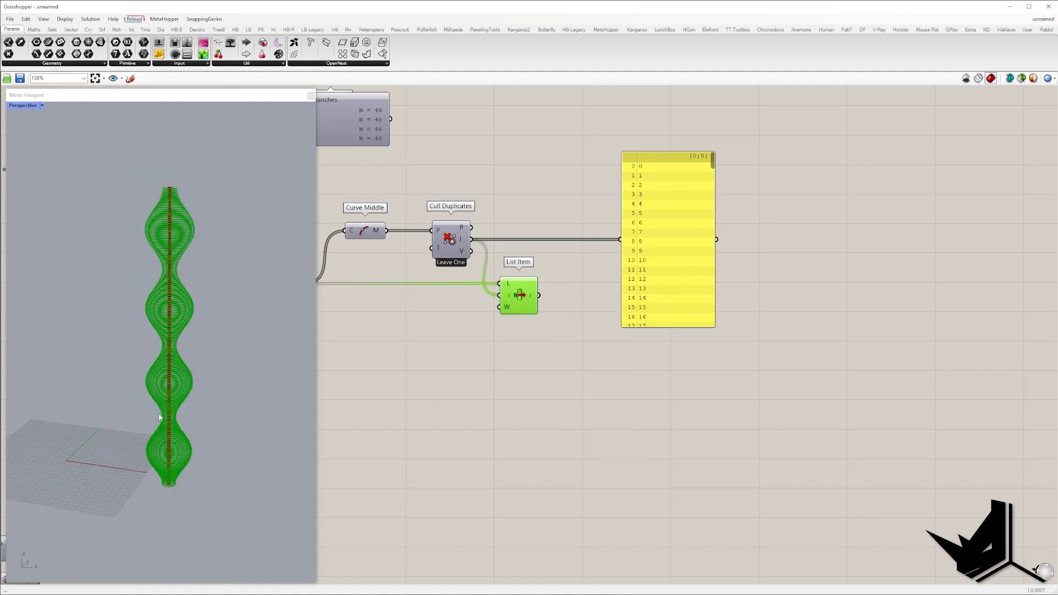
pyautogui.scroll(2, 176, 275)
pyautogui.press('Print')
pyautogui.moveTo(73, 124); pyautogui.dragTo(357, 565)
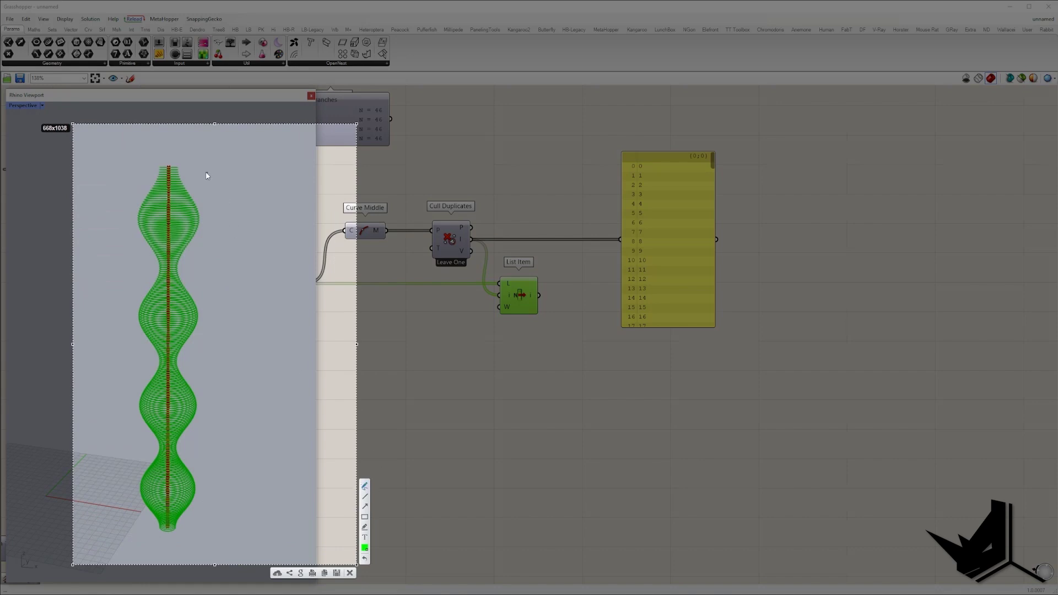
pyautogui.moveTo(175, 167)
pyautogui.mouseDown()
pyautogui.moveTo(163, 148)
pyautogui.moveTo(178, 167)
pyautogui.mouseUp()
pyautogui.moveTo(160, 528); pyautogui.dragTo(161, 548)
pyautogui.moveTo(175, 529); pyautogui.dragTo(173, 549)
pyautogui.moveTo(160, 549); pyautogui.dragTo(172, 549)
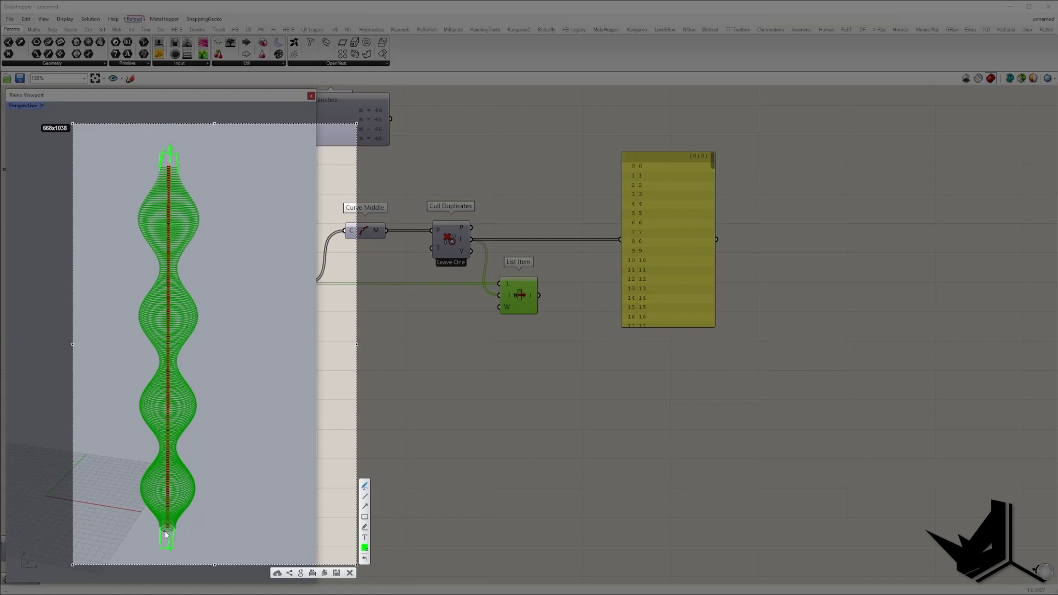
pyautogui.moveTo(182, 531); pyautogui.dragTo(210, 528)
pyautogui.moveTo(198, 167); pyautogui.dragTo(220, 170)
pyautogui.moveTo(223, 176); pyautogui.dragTo(232, 184)
pyautogui.press('Escape')
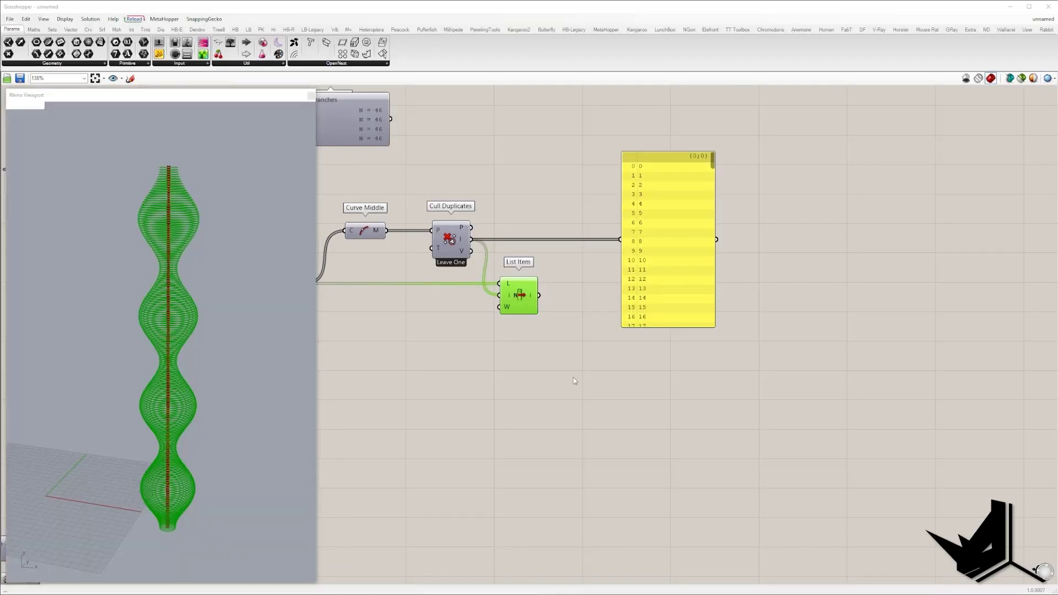
# Add a second List Item component with the duplicate-free circles as its list and place it beyond the index panel.
pyautogui.click(601, 381)
pyautogui.moveTo(683, 392); pyautogui.dragTo(554, 390, button='right')
pyautogui.doubleClick(554, 390)
pyautogui.write('item')
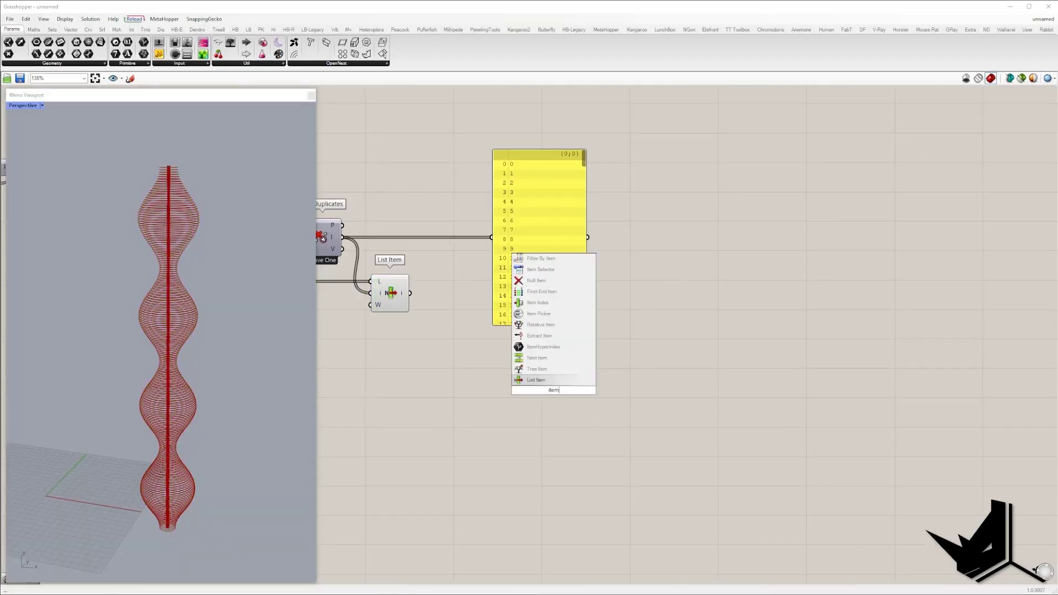
pyautogui.click(554, 381)
pyautogui.moveTo(535, 378); pyautogui.dragTo(410, 296)
pyautogui.moveTo(412, 301); pyautogui.dragTo(353, 322, button='right')
pyautogui.moveTo(498, 402); pyautogui.dragTo(651, 142)
# Add a panel containing 0 and connect it to the new List Item's index input.
pyautogui.doubleClick(613, 224)
pyautogui.write('//')
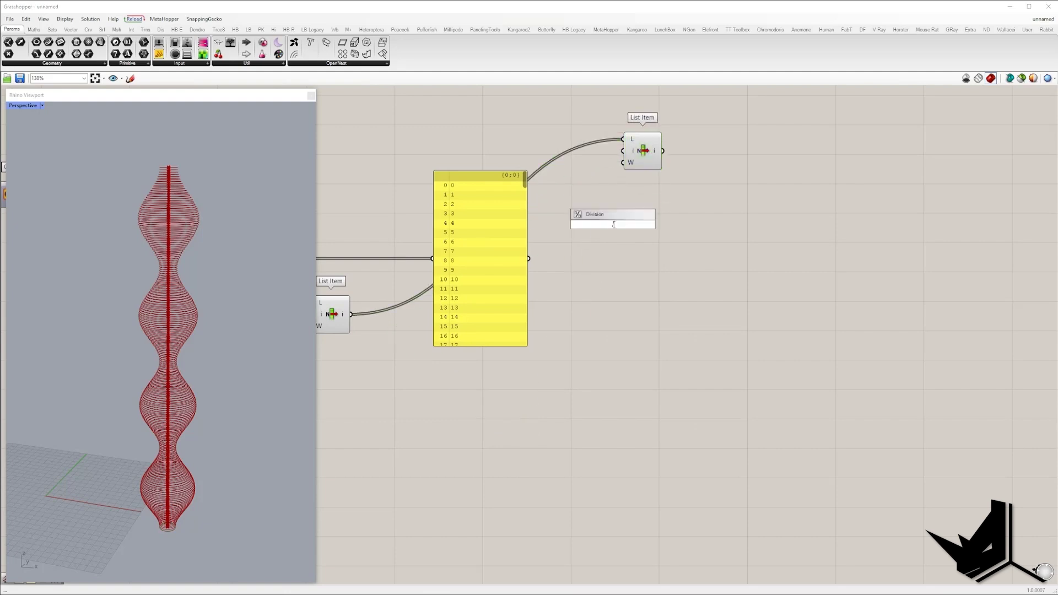
pyautogui.write('00')
pyautogui.press('Return')
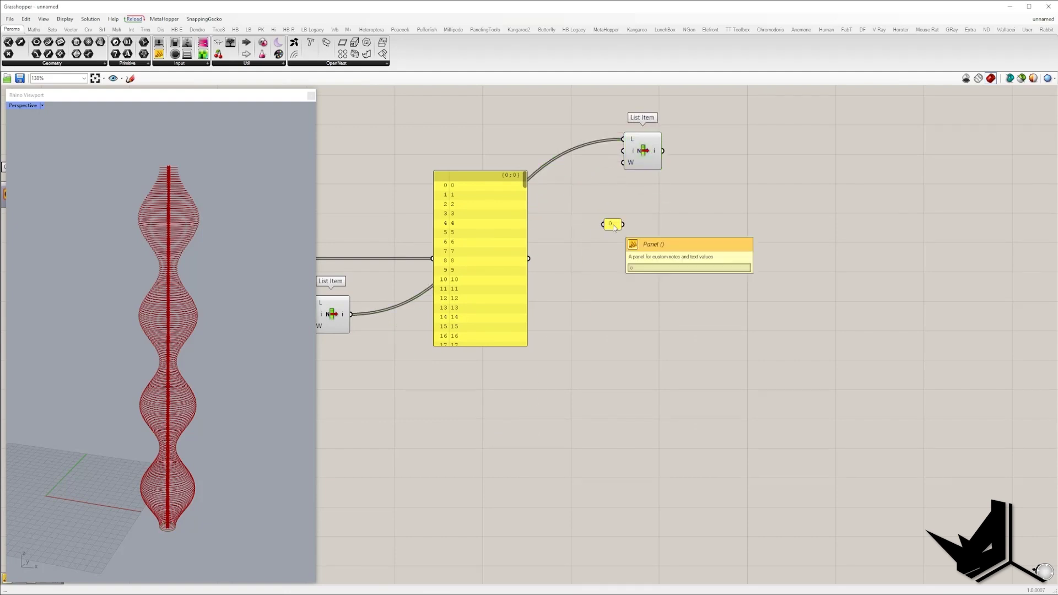
pyautogui.moveTo(604, 230)
pyautogui.mouseDown()
pyautogui.moveTo(590, 237)
pyautogui.moveTo(627, 215)
pyautogui.moveTo(623, 151)
pyautogui.moveTo(583, 162)
pyautogui.moveTo(584, 151)
pyautogui.mouseUp()
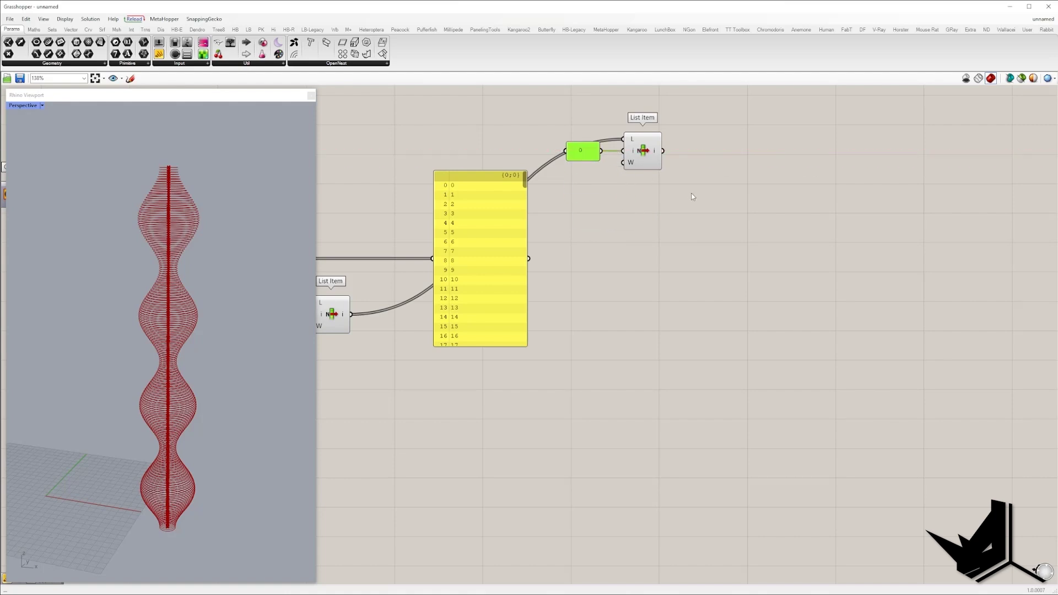
# Delete the large panel that lists the Cull Duplicates indices.
pyautogui.click(507, 246)
pyautogui.press('Delete')
pyautogui.hotkey('ctrl', 'z')
pyautogui.scroll(-5, 608, 269)
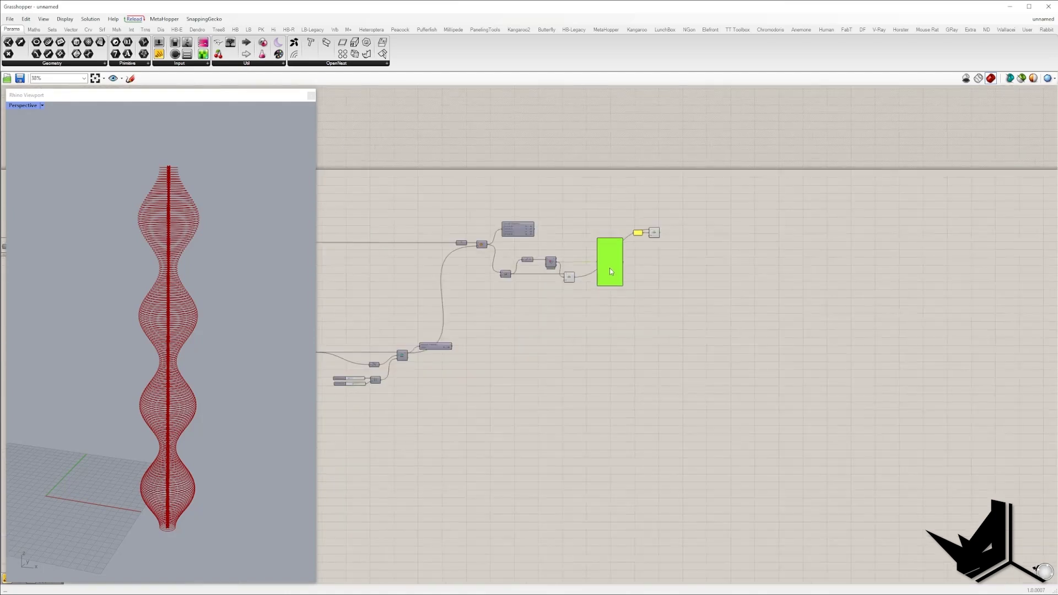
pyautogui.scroll(5, 617, 253)
pyautogui.press('Delete')
# Duplicate the List Item with its index panel below the original and set the copy's panel to -1.
pyautogui.moveTo(832, 225); pyautogui.dragTo(721, 251, button='right')
pyautogui.moveTo(728, 250); pyautogui.dragTo(636, 308)
pyautogui.scroll(-2, 623, 194)
pyautogui.doubleClick(563, 330)
pyautogui.click(584, 304)
pyautogui.scroll(4, 583, 304)
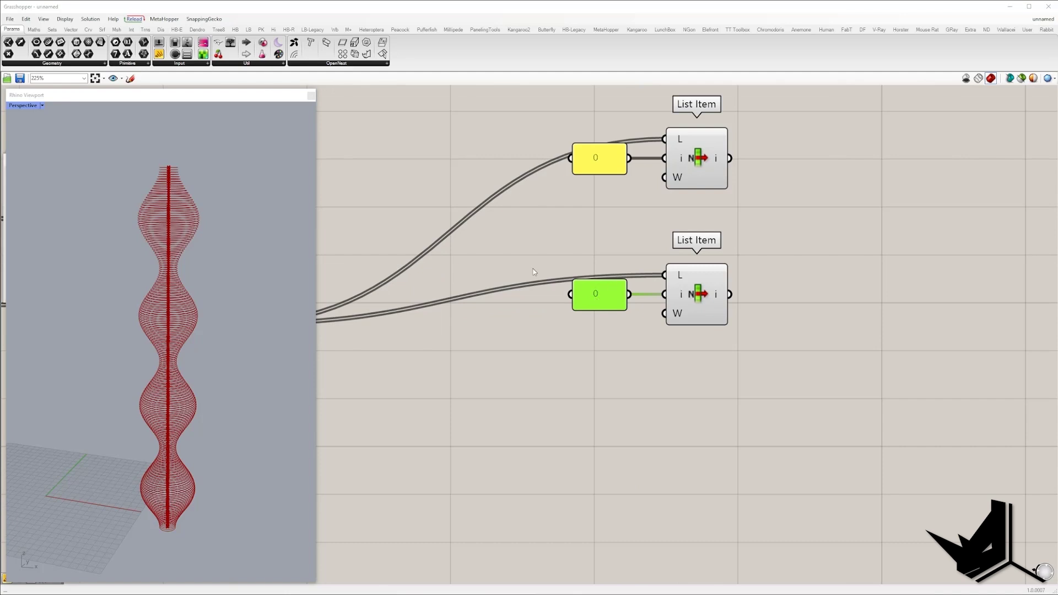
pyautogui.doubleClick(583, 304)
pyautogui.write('-1')
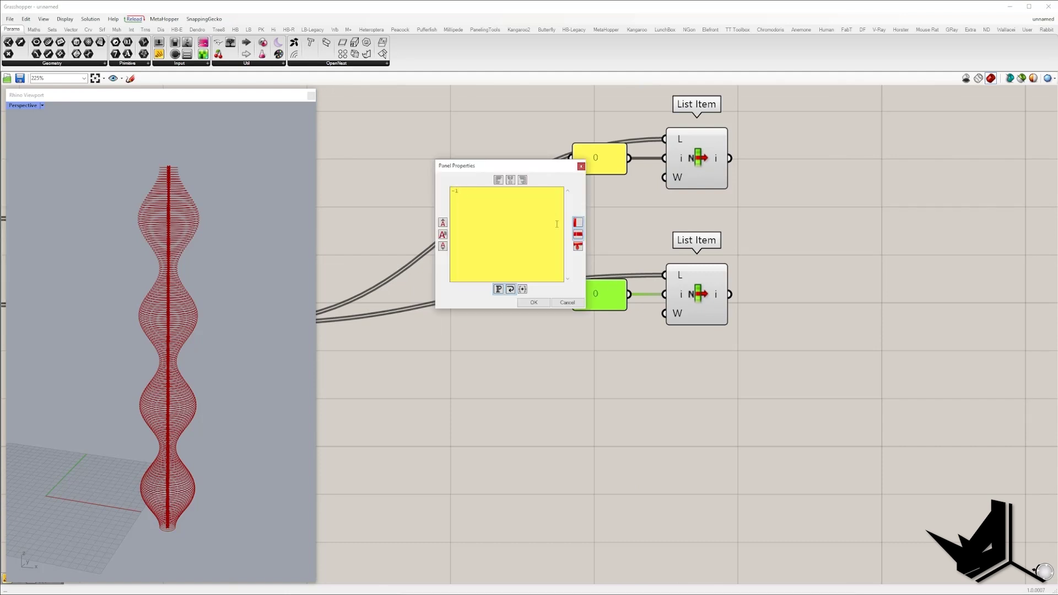
pyautogui.click(533, 302)
# Highlight the outputs of the -1 and 0 List Items to check which end circles they pick.
pyautogui.scroll(-1, 699, 298)
pyautogui.click(698, 300)
pyautogui.moveTo(135, 152); pyautogui.dragTo(190, 178)
pyautogui.moveTo(132, 150)
pyautogui.mouseDown()
pyautogui.moveTo(203, 179)
pyautogui.moveTo(193, 175)
pyautogui.mouseUp()
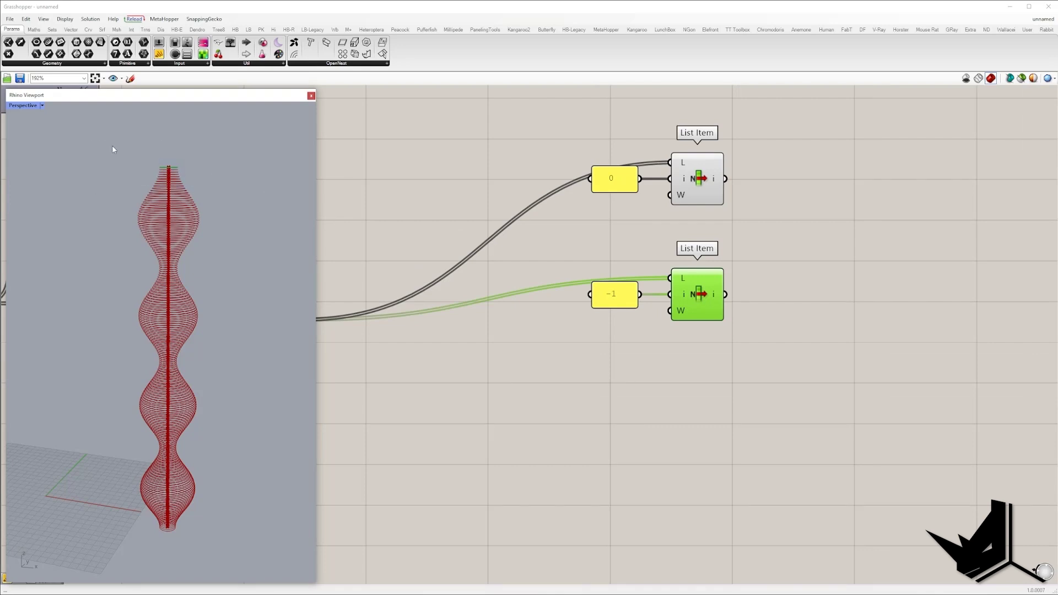
pyautogui.click(687, 164)
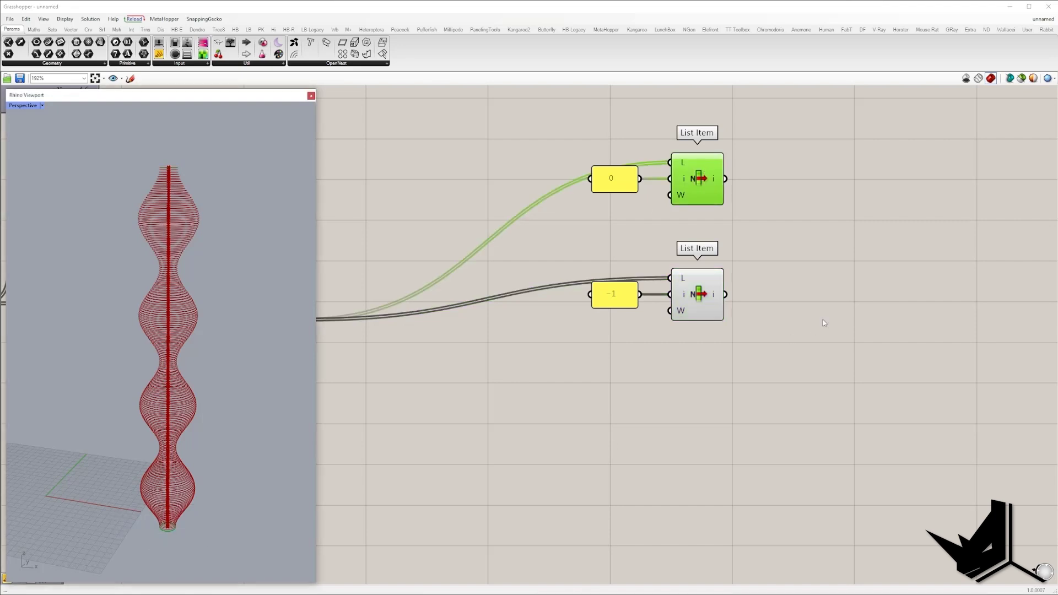
# Add a Move component beside the two end-circle List Items.
pyautogui.scroll(-1, 820, 324)
pyautogui.moveTo(820, 323); pyautogui.dragTo(673, 333, button='right')
pyautogui.doubleClick(673, 332)
pyautogui.write('move')
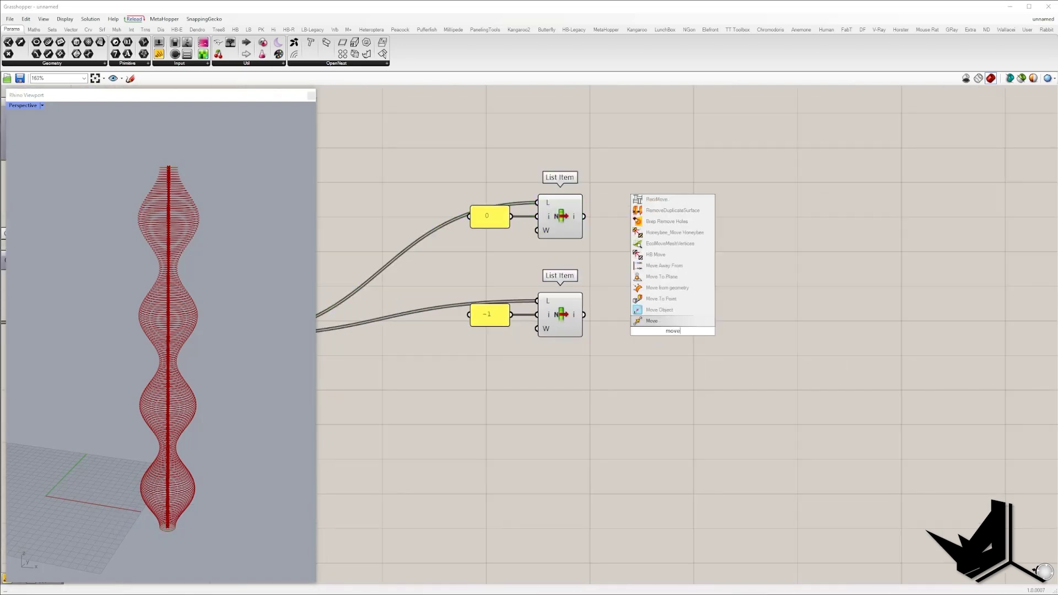
pyautogui.click(660, 322)
pyautogui.scroll(-2, 660, 324)
pyautogui.moveTo(663, 325); pyautogui.dragTo(692, 328)
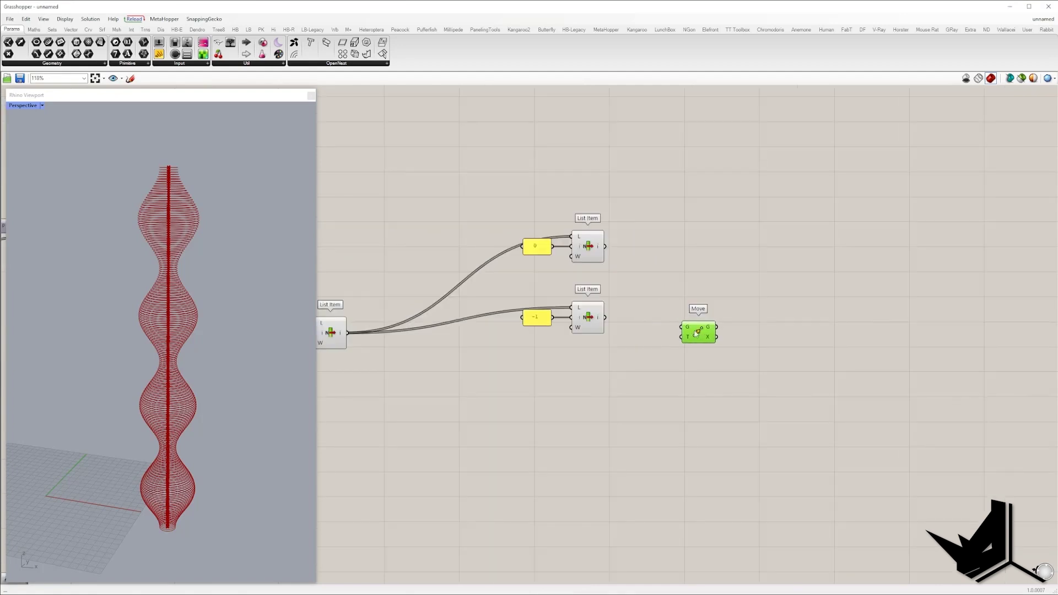
pyautogui.doubleClick(630, 262)
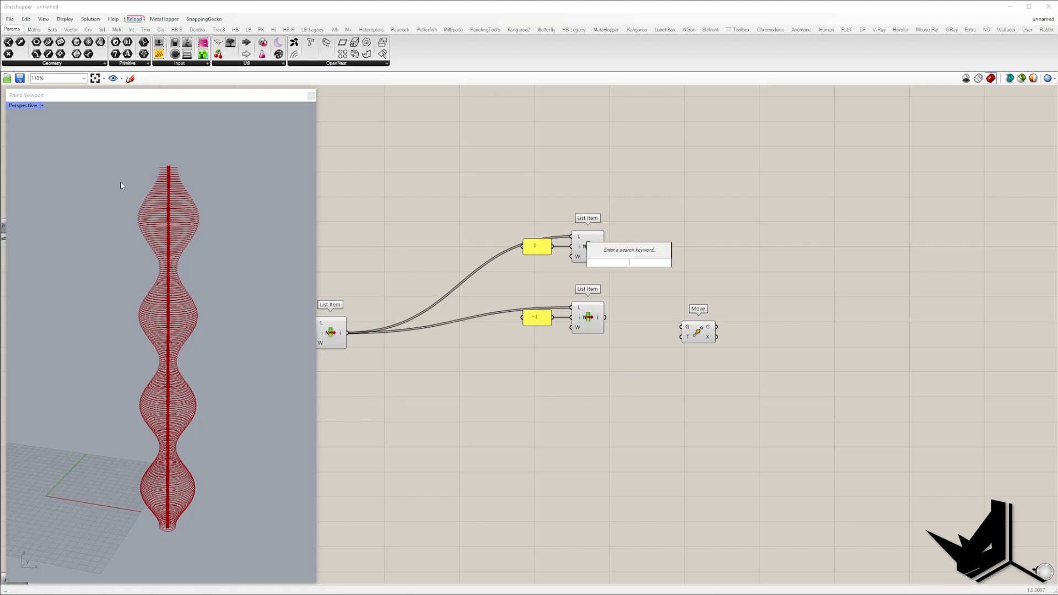
# Add a Unit Z vector as Move's motion and use the -1 List Item's circle as its geometry.
pyautogui.doubleClick(721, 394)
pyautogui.write('z')
pyautogui.click(712, 372)
pyautogui.moveTo(715, 393); pyautogui.dragTo(649, 389)
pyautogui.moveTo(695, 340); pyautogui.dragTo(773, 325)
pyautogui.moveTo(662, 394); pyautogui.dragTo(755, 327)
pyautogui.moveTo(689, 361); pyautogui.dragTo(705, 364)
# Add a 0 to 10 decimal slider as Unit Z's factor and set it to 5.95.
pyautogui.doubleClick(634, 395)
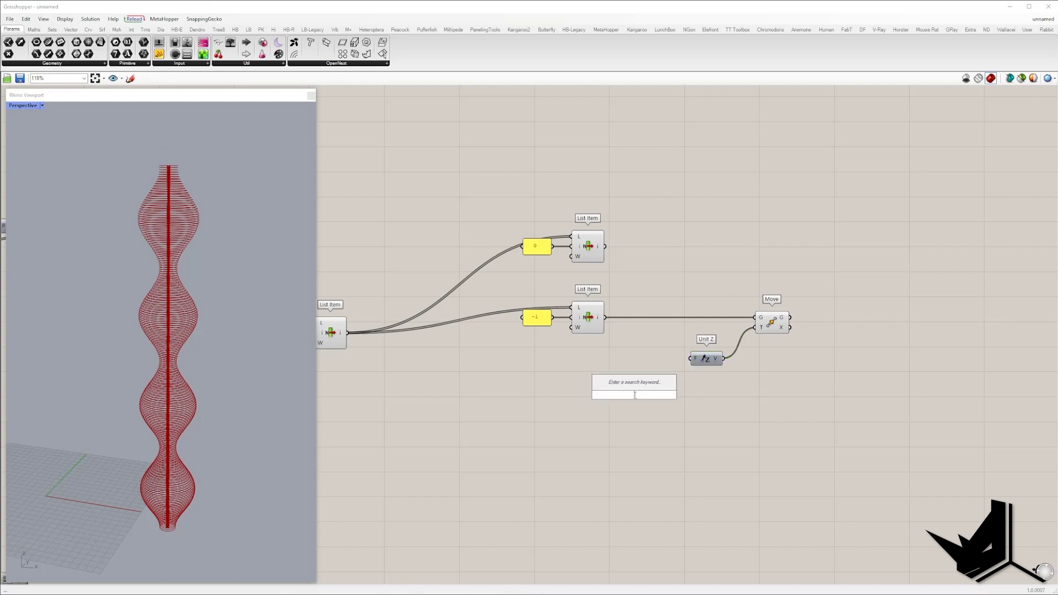
pyautogui.write('0<10')
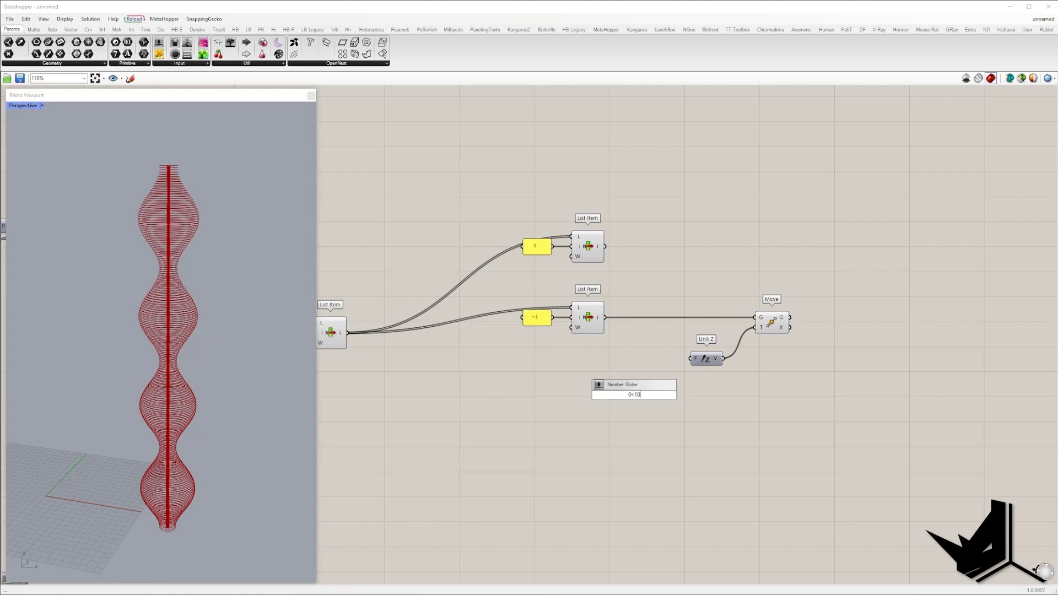
pyautogui.press('Return')
pyautogui.moveTo(605, 395); pyautogui.dragTo(606, 359)
pyautogui.moveTo(679, 359); pyautogui.dragTo(691, 359)
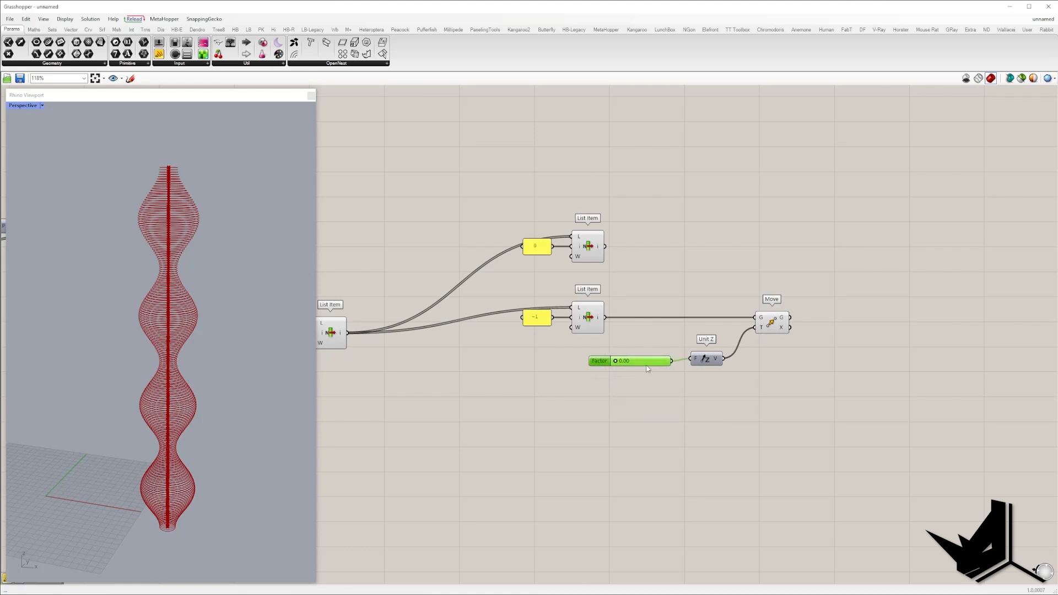
pyautogui.click(774, 322)
pyautogui.moveTo(622, 359); pyautogui.dragTo(652, 359)
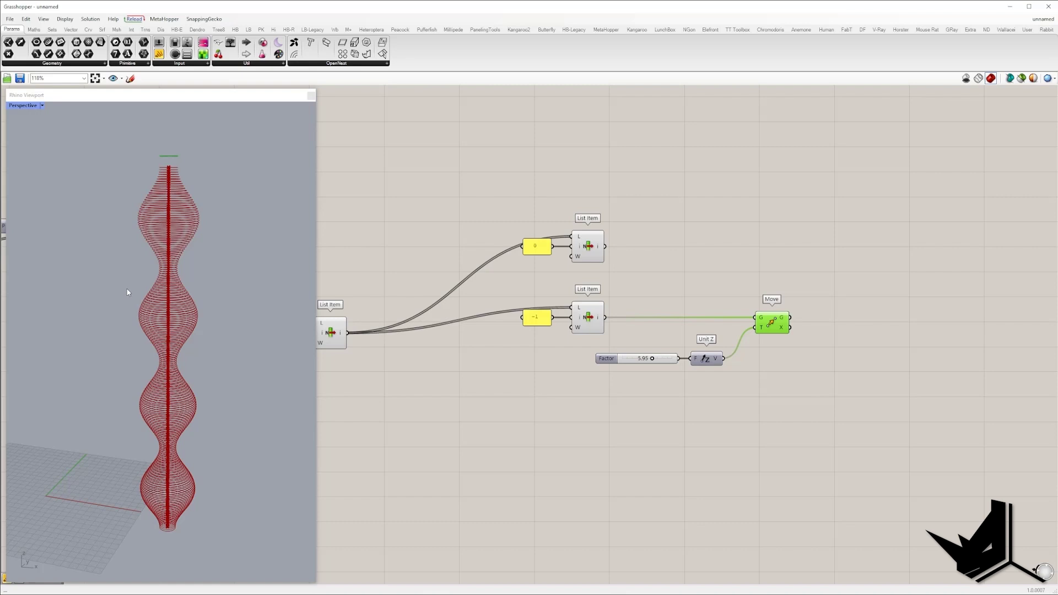
# Add a List Item component that takes the Shatter segments as its list.
pyautogui.moveTo(659, 332); pyautogui.dragTo(620, 375)
pyautogui.moveTo(665, 341); pyautogui.dragTo(620, 376)
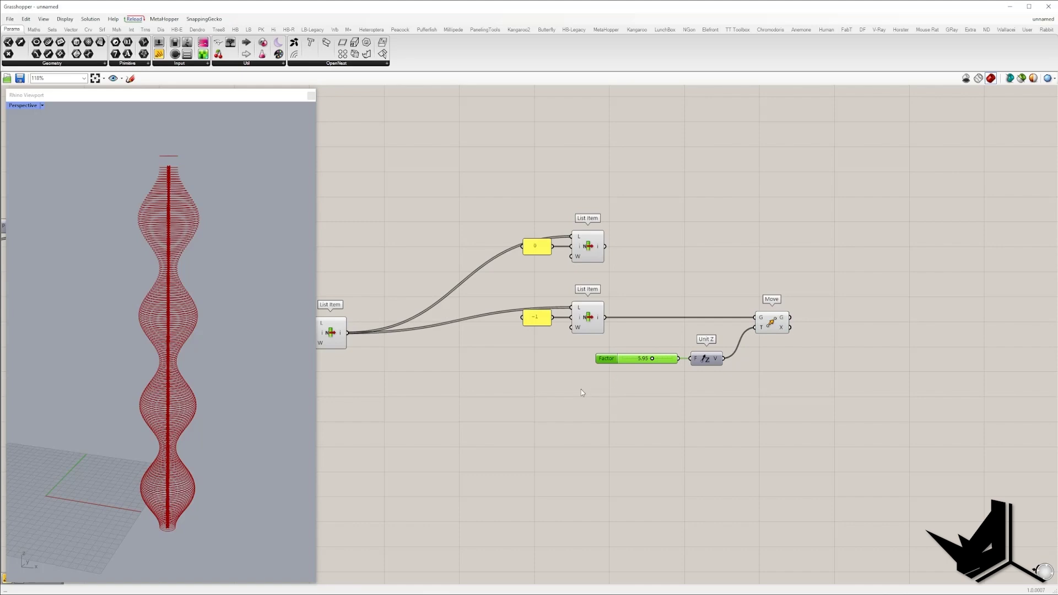
pyautogui.moveTo(581, 389); pyautogui.dragTo(618, 366, button='right')
pyautogui.scroll(-3, 388, 408)
pyautogui.moveTo(386, 408)
pyautogui.mouseDown(button='right')
pyautogui.moveTo(696, 369)
pyautogui.moveTo(826, 379)
pyautogui.mouseUp(button='right')
pyautogui.moveTo(385, 434)
pyautogui.mouseDown(button='right')
pyautogui.moveTo(790, 338)
pyautogui.moveTo(956, 372)
pyautogui.mouseUp(button='right')
pyautogui.moveTo(561, 264); pyautogui.dragTo(703, 287, button='right')
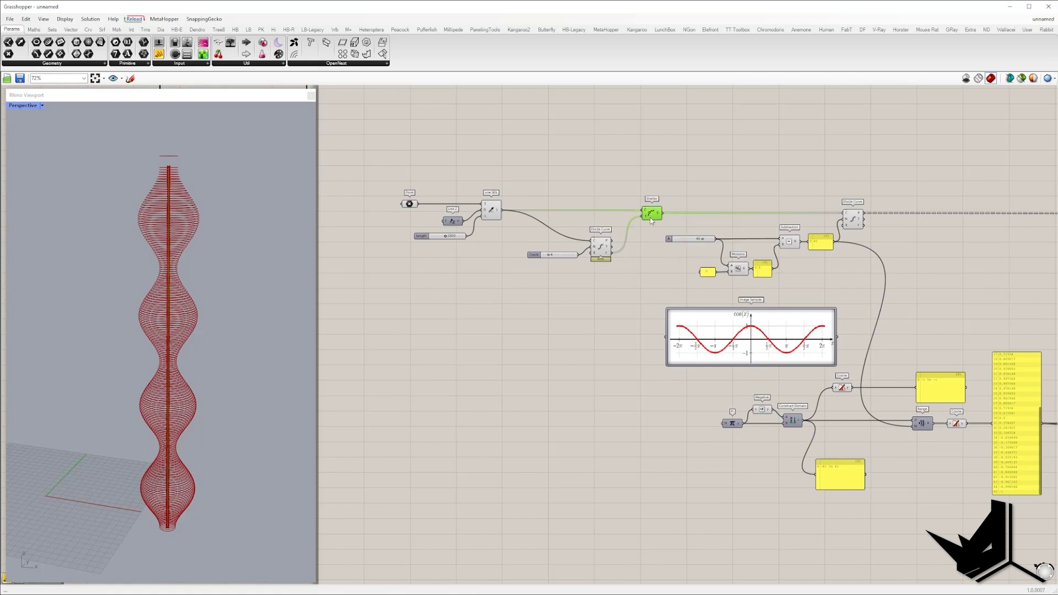
pyautogui.doubleClick(636, 382)
pyautogui.write('item')
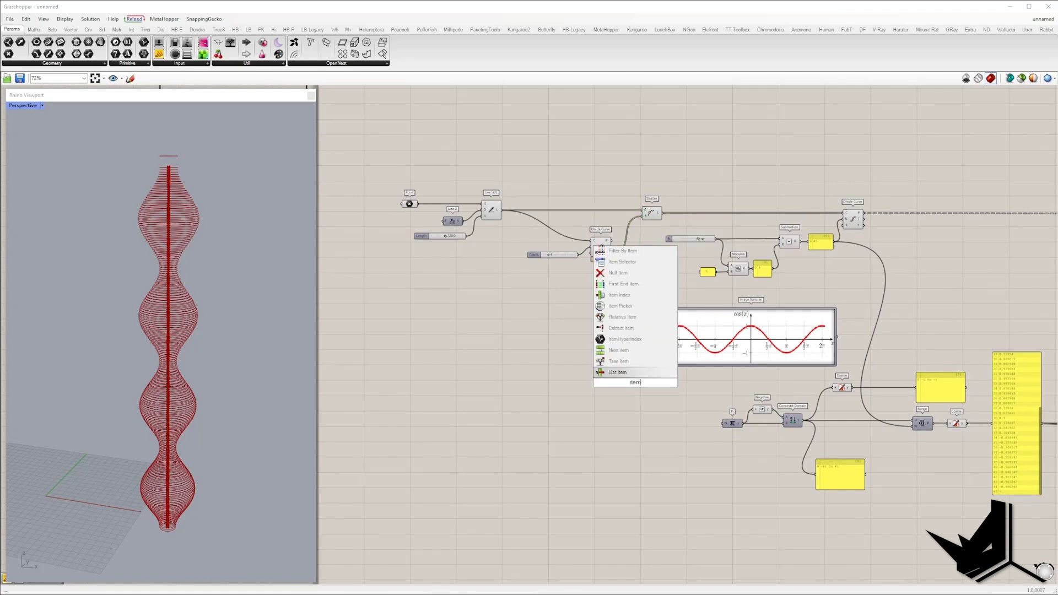
pyautogui.click(636, 373)
pyautogui.moveTo(625, 376); pyautogui.dragTo(664, 211)
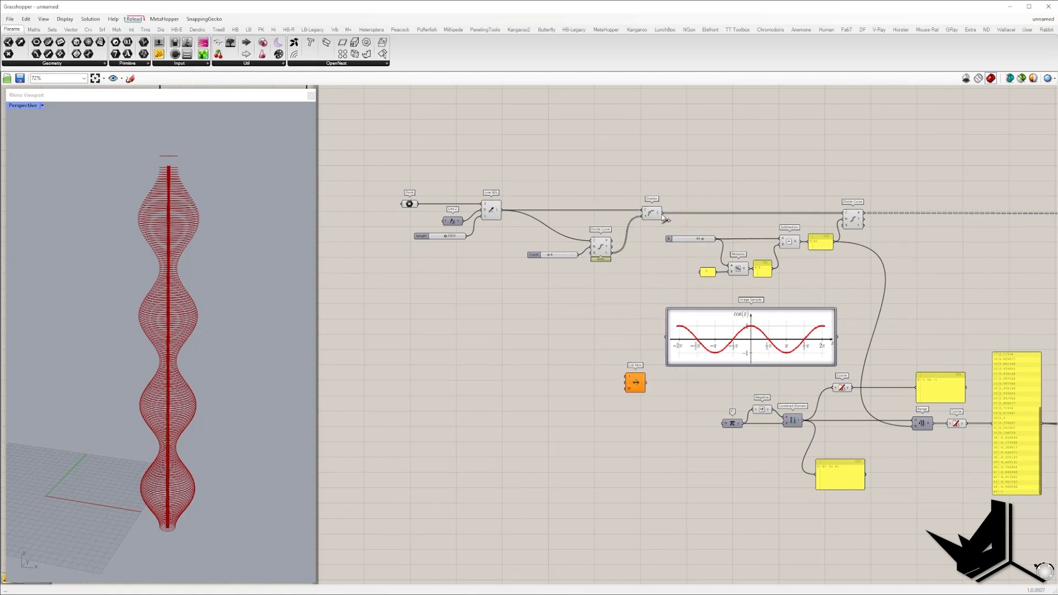
pyautogui.moveTo(640, 384); pyautogui.dragTo(651, 460)
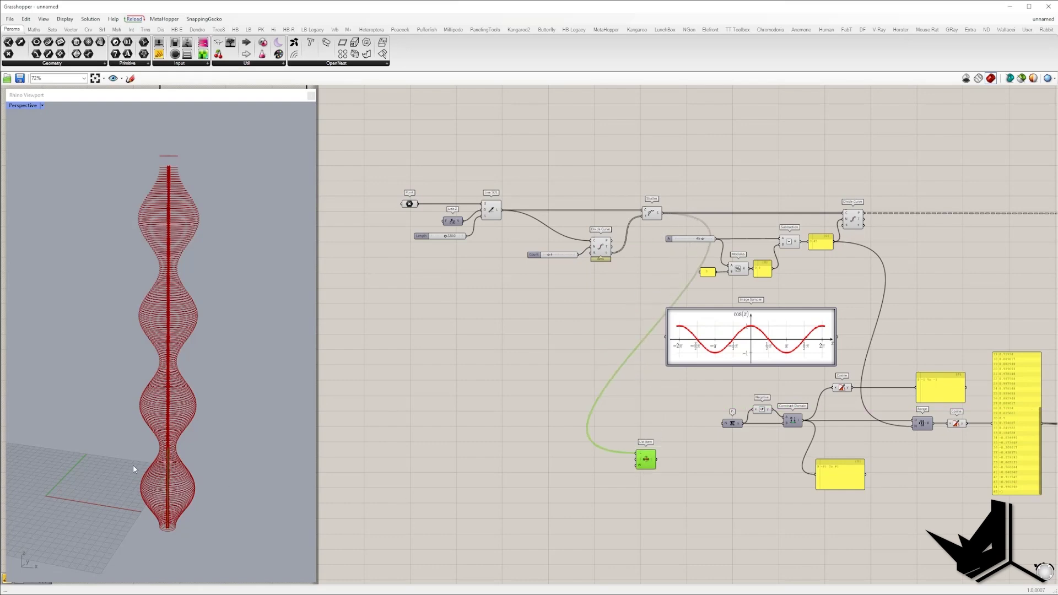
# Move the segment List Item across the canvas to just below the end-circle List Items.
pyautogui.moveTo(615, 468); pyautogui.dragTo(372, 301, button='right')
pyautogui.scroll(-3, 372, 301)
pyautogui.moveTo(390, 300); pyautogui.dragTo(998, 229)
pyautogui.scroll(5, 998, 228)
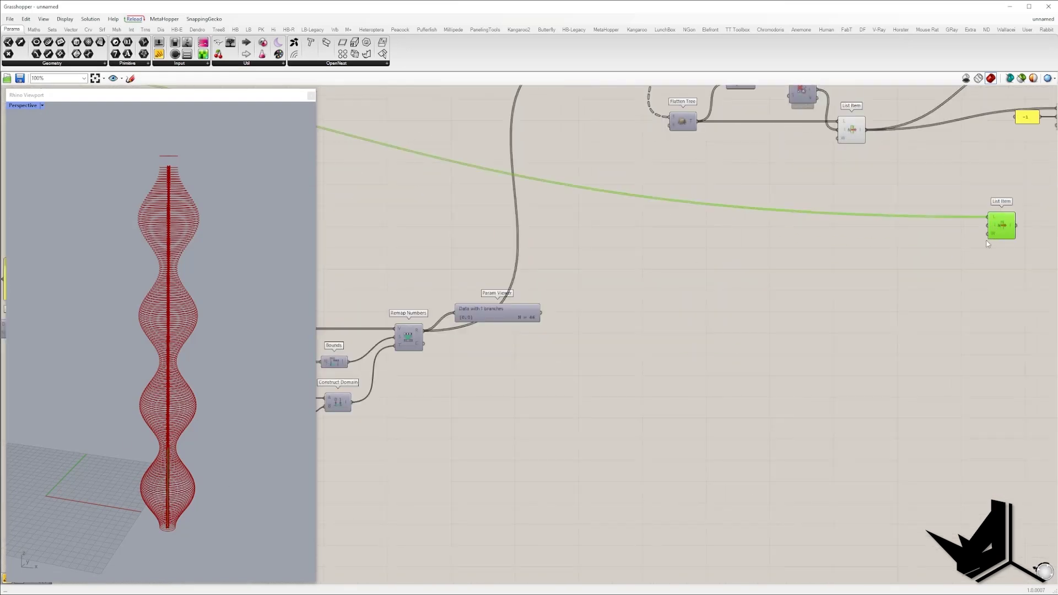
# Add a curve Length component and connect the segment List Item's output to it.
pyautogui.moveTo(991, 236); pyautogui.dragTo(471, 322, button='right')
pyautogui.doubleClick(508, 317)
pyautogui.write('leng')
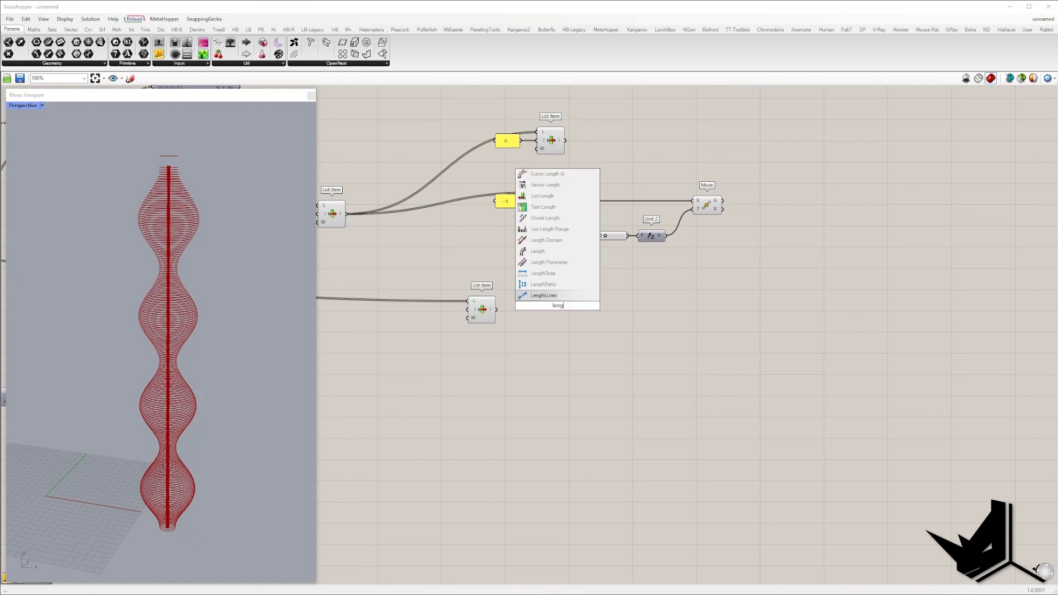
pyautogui.click(547, 253)
pyautogui.moveTo(496, 310); pyautogui.dragTo(537, 310)
# Highlight the segment List Item's output to check which part of the tower axis it picks.
pyautogui.moveTo(743, 280); pyautogui.dragTo(617, 172)
pyautogui.click(558, 135)
pyautogui.click(597, 145)
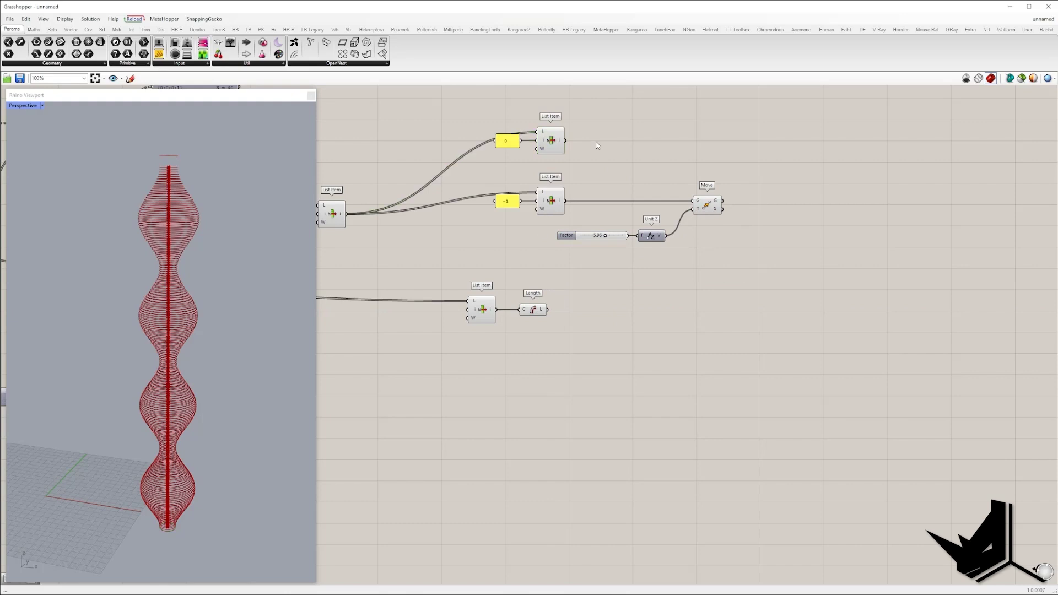
pyautogui.doubleClick(640, 329)
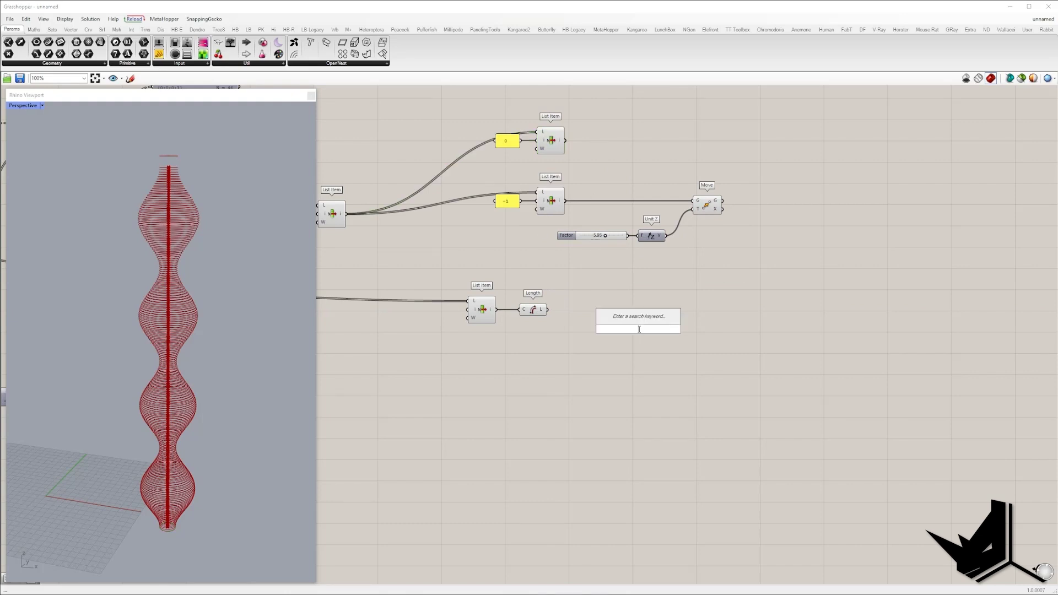
pyautogui.moveTo(514, 260); pyautogui.dragTo(574, 346)
pyautogui.click(483, 316)
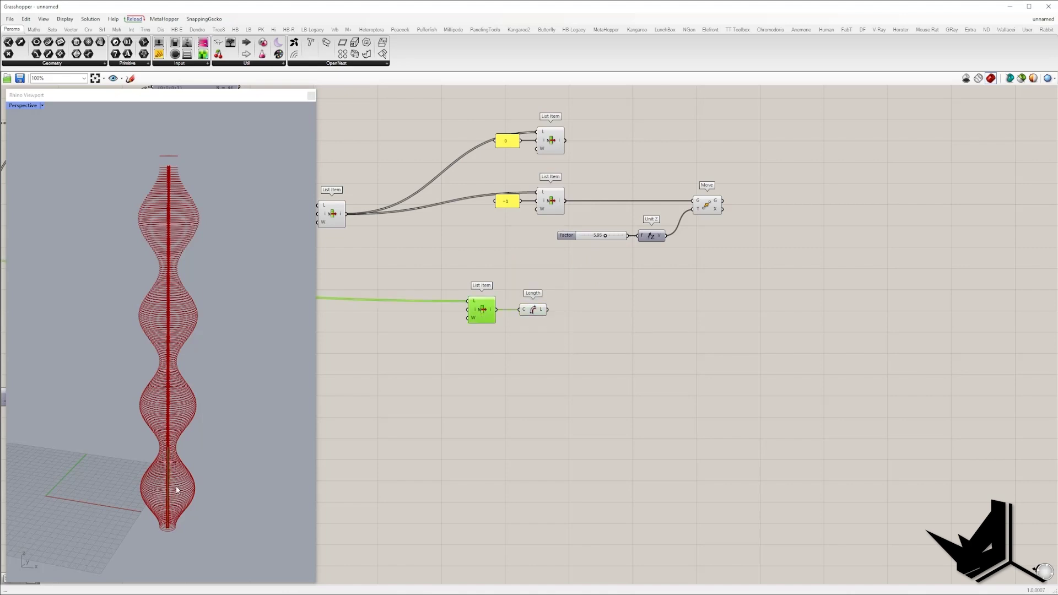
# Add a Division component and connect the segment's Length output to its A input.
pyautogui.doubleClick(595, 372)
pyautogui.scroll(3, 594, 372)
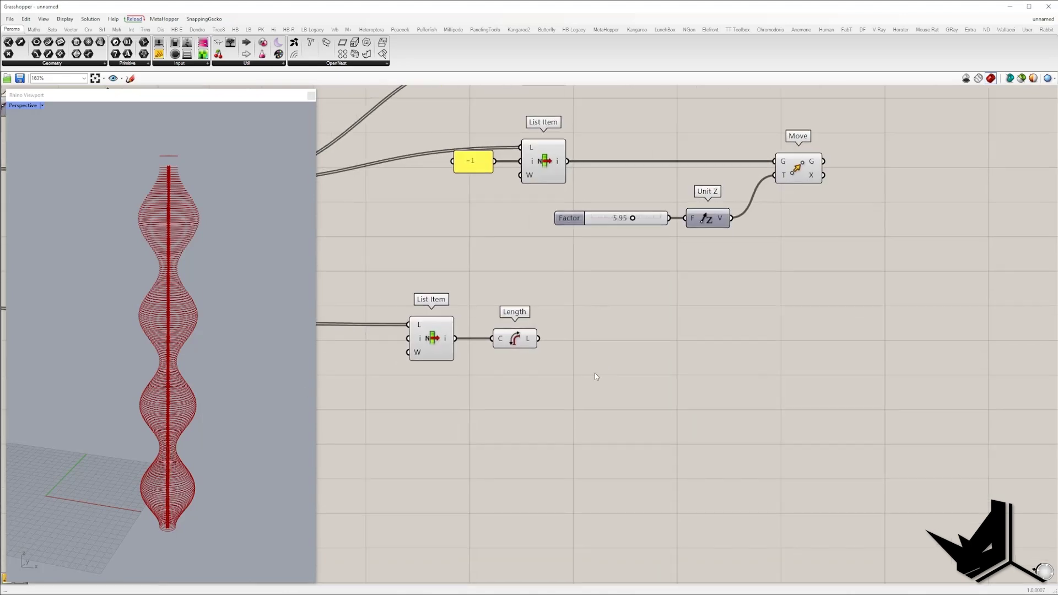
pyautogui.write('divi')
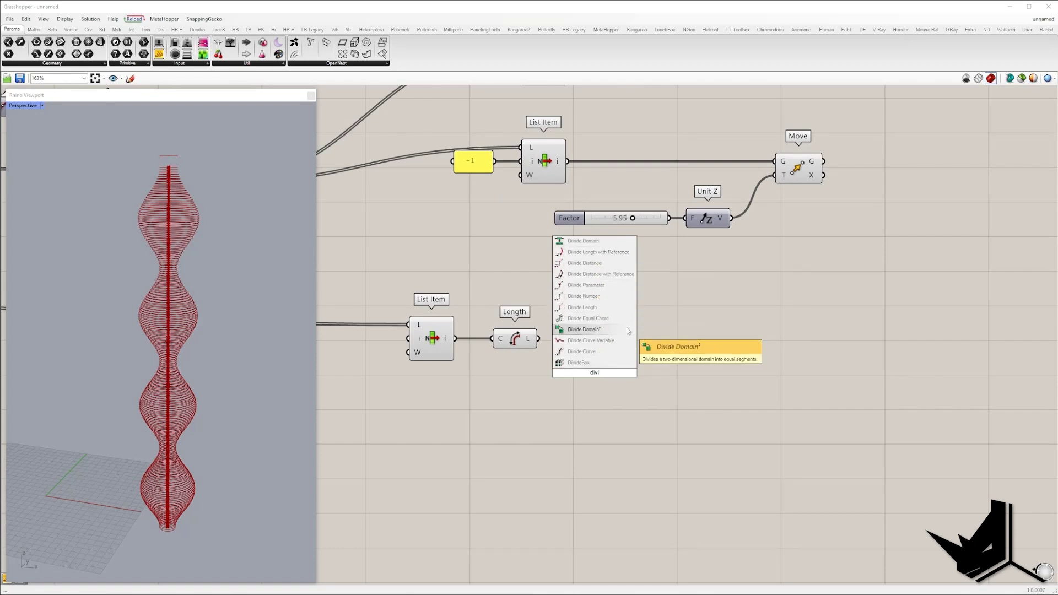
pyautogui.write('s')
pyautogui.click(600, 364)
pyautogui.moveTo(539, 339); pyautogui.dragTo(629, 345)
# Add a 1 to 10 slider set to 6 and connect it to the Division's B input.
pyautogui.doubleClick(574, 382)
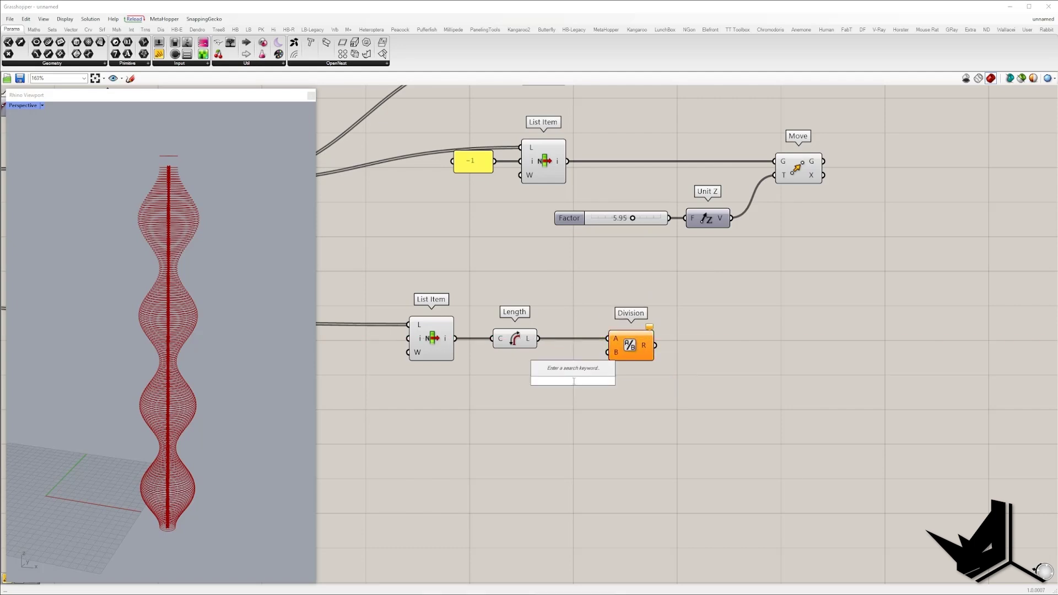
pyautogui.write('1<10')
pyautogui.press('Return')
pyautogui.doubleClick(575, 380)
pyautogui.write('6')
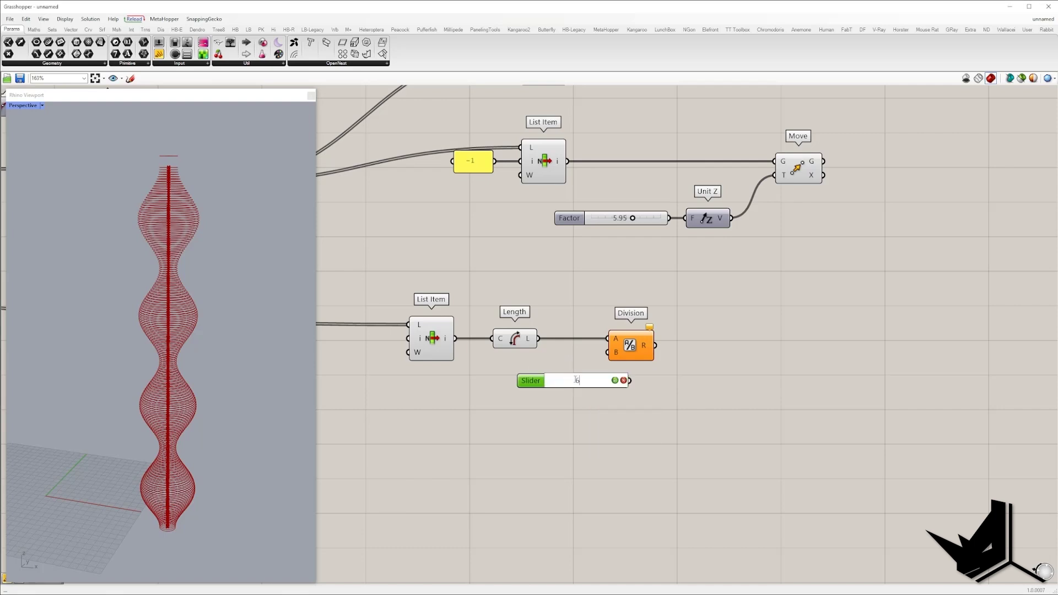
pyautogui.press('Return')
pyautogui.moveTo(530, 381); pyautogui.dragTo(494, 383)
pyautogui.moveTo(592, 383); pyautogui.dragTo(630, 352)
pyautogui.moveTo(593, 320); pyautogui.dragTo(515, 351, button='right')
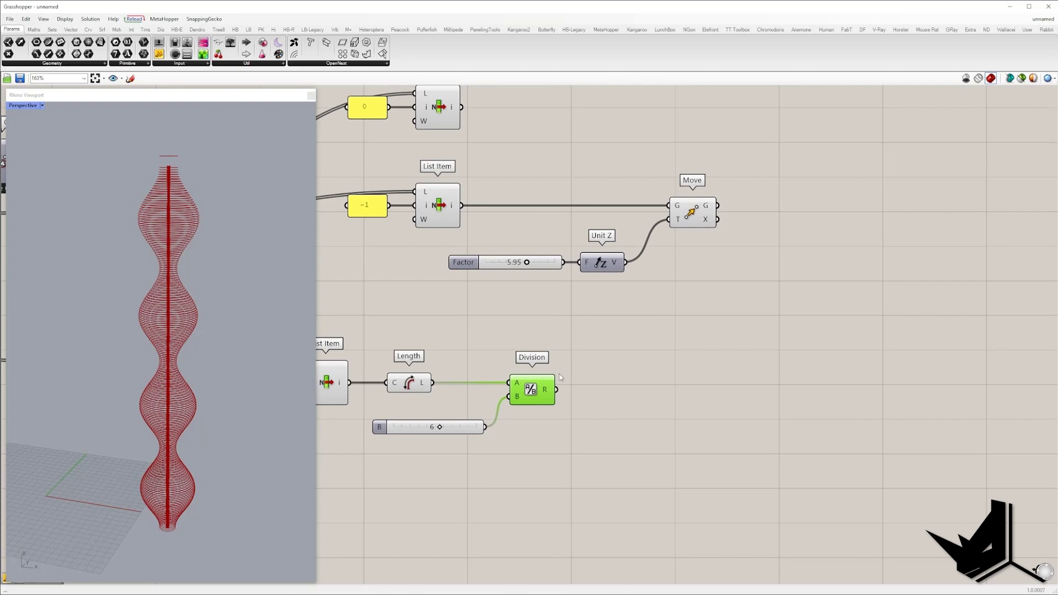
# Read the Division result in a temporary panel and remove the panel.
pyautogui.click(159, 54)
pyautogui.click(613, 369)
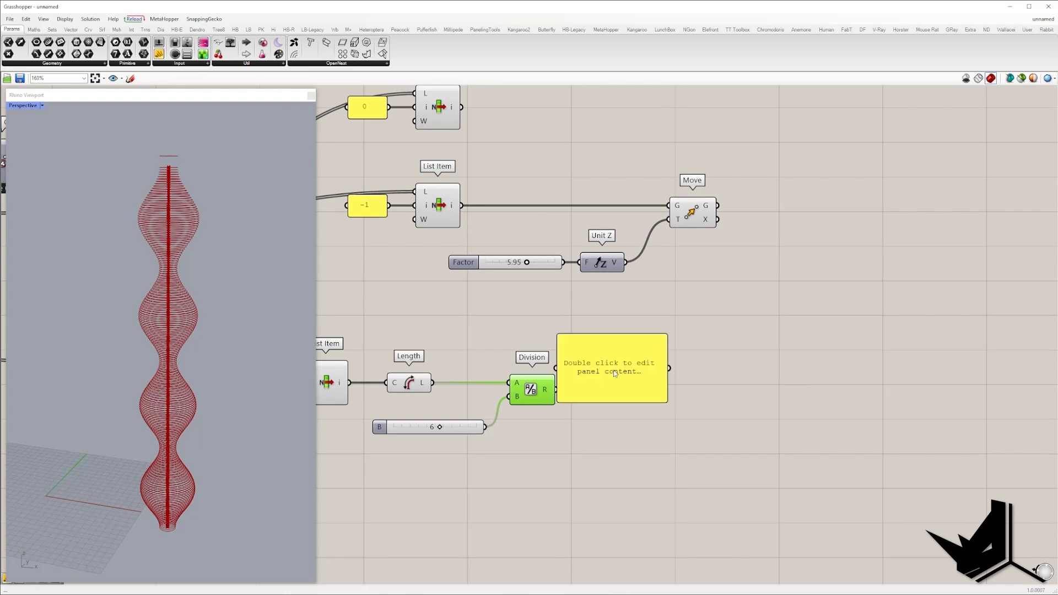
pyautogui.moveTo(557, 389); pyautogui.dragTo(604, 395)
pyautogui.moveTo(583, 357); pyautogui.dragTo(612, 387)
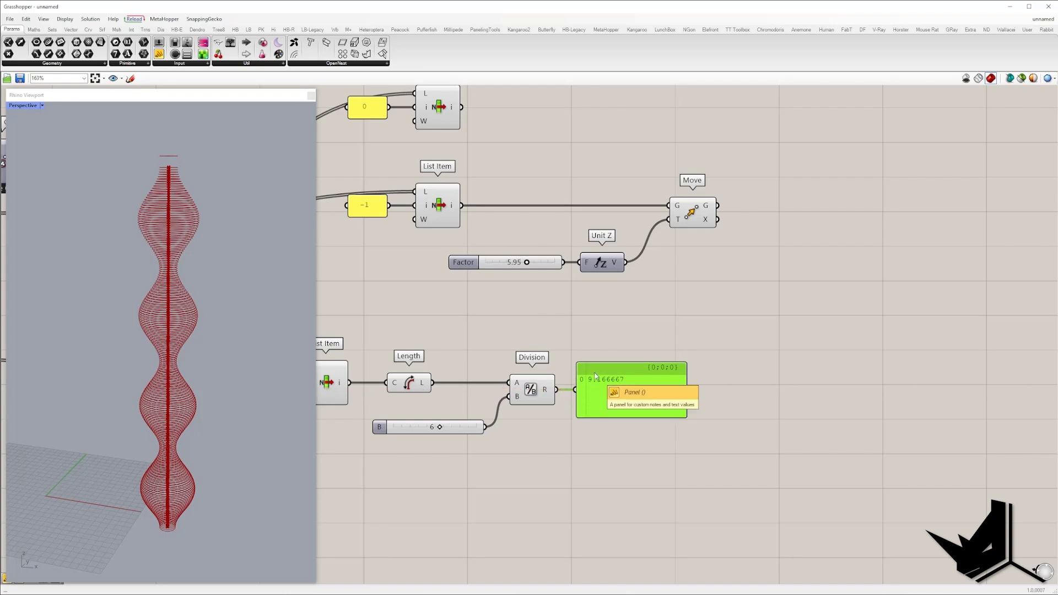
pyautogui.moveTo(616, 391)
pyautogui.mouseDown(button='right')
pyautogui.moveTo(694, 383)
pyautogui.moveTo(614, 372)
pyautogui.mouseUp(button='right')
pyautogui.press('Delete')
# Feed the Division result into Unit Z's factor and delete the old Factor slider.
pyautogui.moveTo(582, 403); pyautogui.dragTo(605, 275)
pyautogui.click(567, 277)
pyautogui.press('Delete')
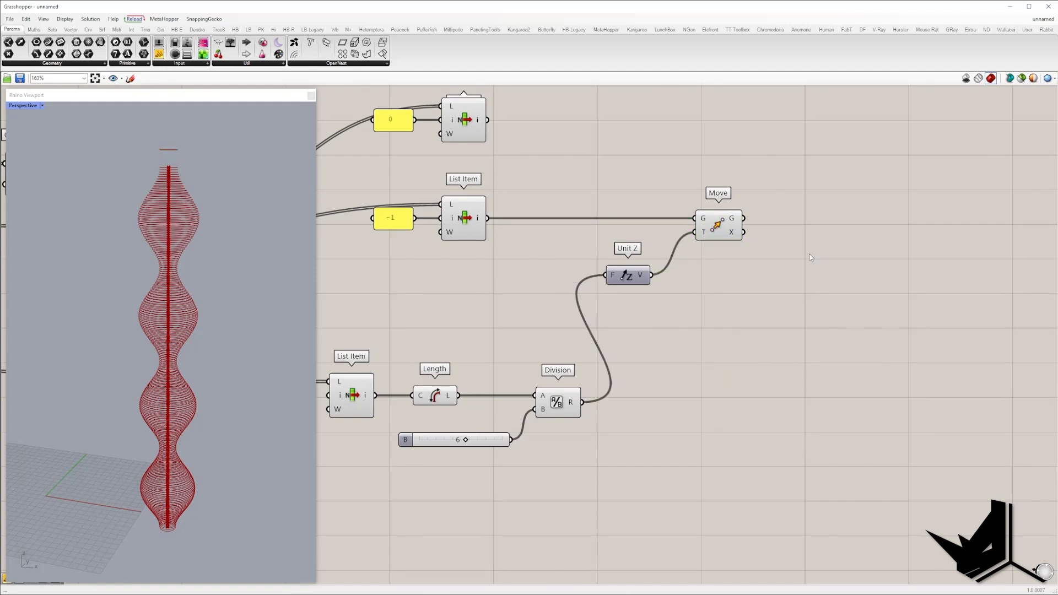
# Space the Unit Z and Move components out to the right of the end-circle List Items.
pyautogui.scroll(-2, 755, 254)
pyautogui.moveTo(736, 339); pyautogui.dragTo(574, 249)
pyautogui.moveTo(671, 295); pyautogui.dragTo(715, 295)
pyautogui.click(689, 249)
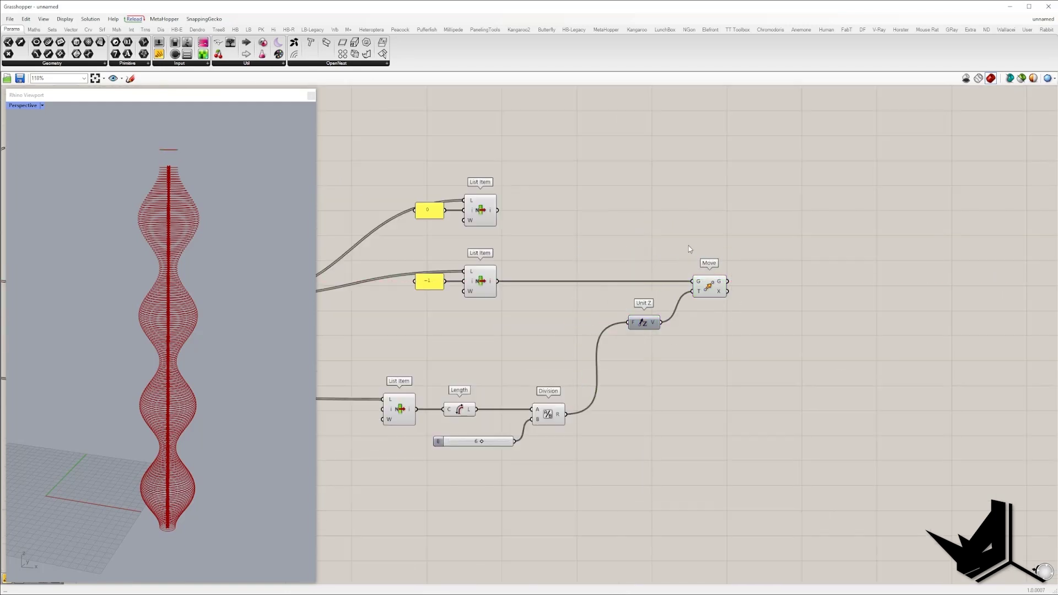
pyautogui.moveTo(690, 249); pyautogui.dragTo(750, 296, button='right')
pyautogui.moveTo(698, 375); pyautogui.dragTo(685, 377)
pyautogui.moveTo(686, 378); pyautogui.dragTo(637, 368, button='right')
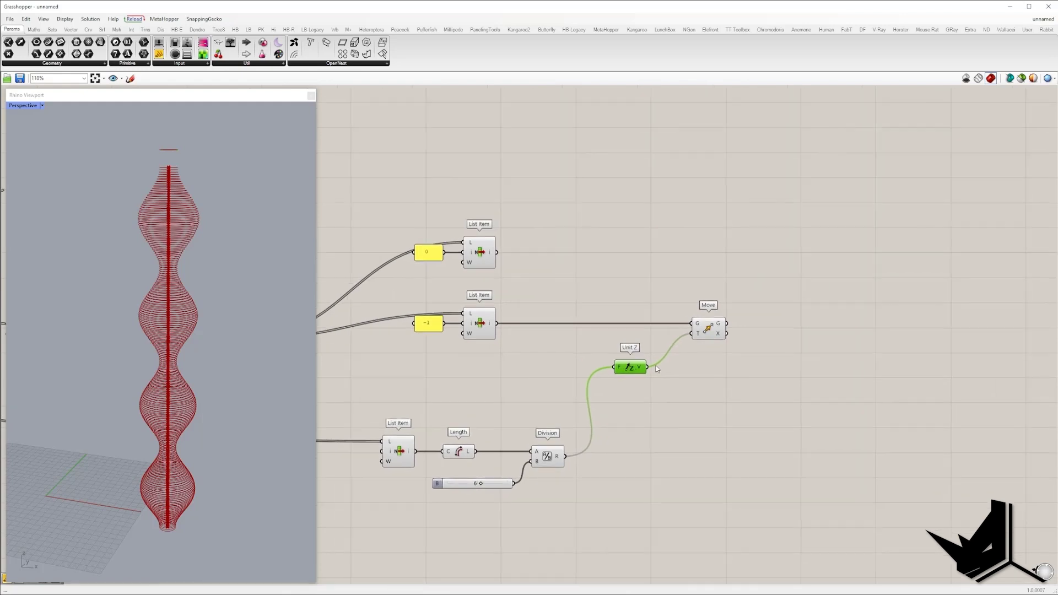
# Duplicate the Move component for the index 0 circle, keeping the Unit Z vector as its translation.
pyautogui.keyDown('alt'); pyautogui.moveTo(705, 334); pyautogui.dragTo(497, 252); pyautogui.keyUp('alt')
pyautogui.moveTo(731, 254); pyautogui.dragTo(719, 262)
pyautogui.moveTo(633, 377); pyautogui.dragTo(604, 383)
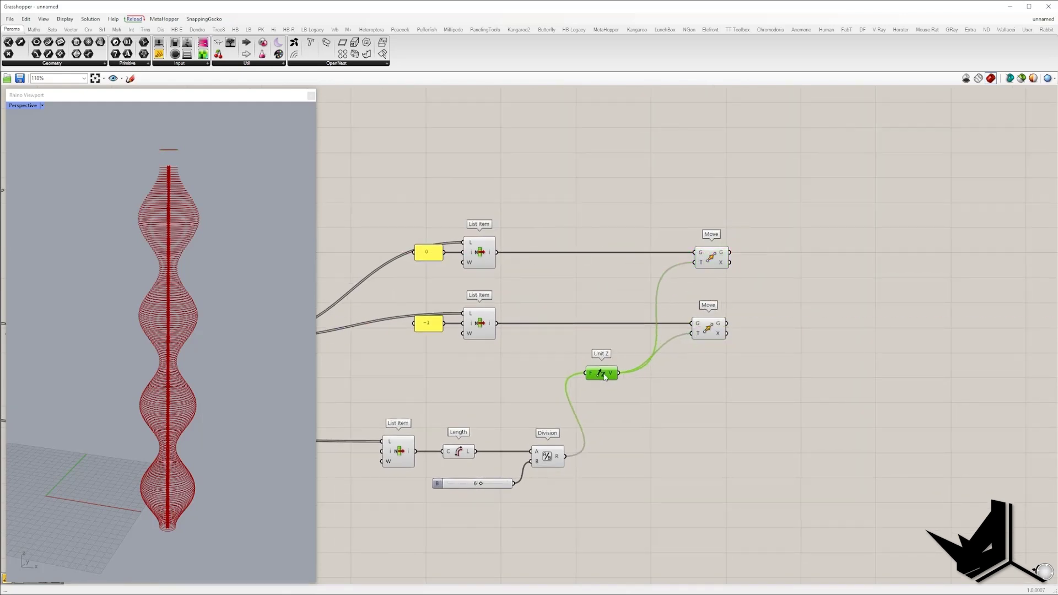
# Insert a Reverse component between Unit Z and the index 0 circle's Move so that circle moves downward.
pyautogui.doubleClick(624, 285)
pyautogui.write('rev')
pyautogui.click(623, 275)
pyautogui.moveTo(606, 285); pyautogui.dragTo(619, 374)
pyautogui.moveTo(640, 285)
pyautogui.mouseDown()
pyautogui.moveTo(696, 263)
pyautogui.moveTo(655, 293)
pyautogui.mouseUp()
pyautogui.click(711, 258)
# Test a divisor of 8 for the end-circle offset and set it back to 6.
pyautogui.scroll(-5, 226, 413)
pyautogui.moveTo(531, 365); pyautogui.dragTo(559, 322, button='right')
pyautogui.moveTo(510, 444)
pyautogui.mouseDown()
pyautogui.moveTo(500, 442)
pyautogui.moveTo(530, 442)
pyautogui.moveTo(491, 442)
pyautogui.moveTo(521, 439)
pyautogui.mouseUp()
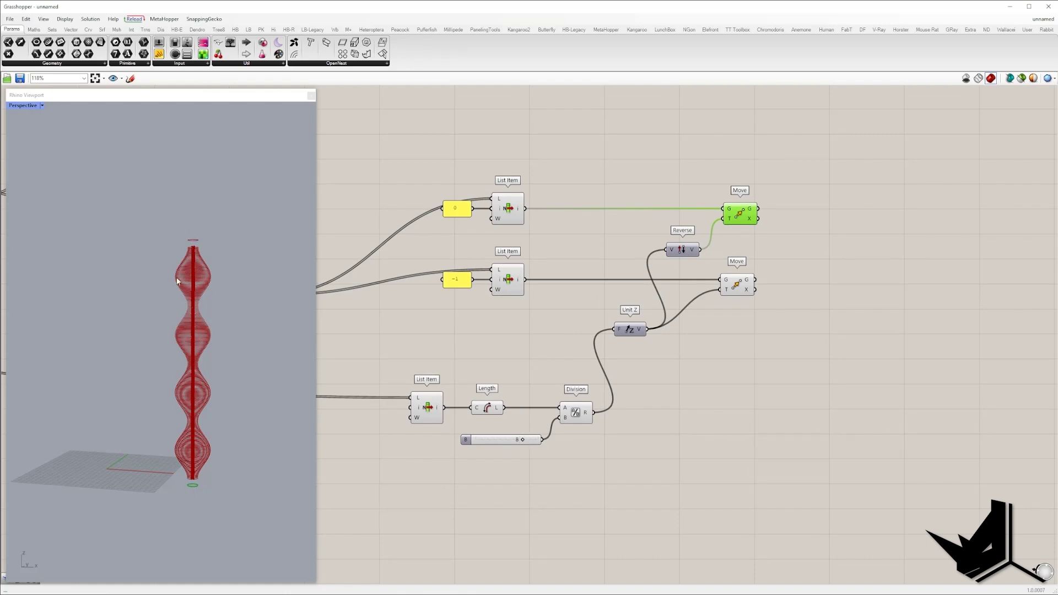
pyautogui.moveTo(194, 298); pyautogui.dragTo(190, 302, button='right')
pyautogui.scroll(4, 518, 441)
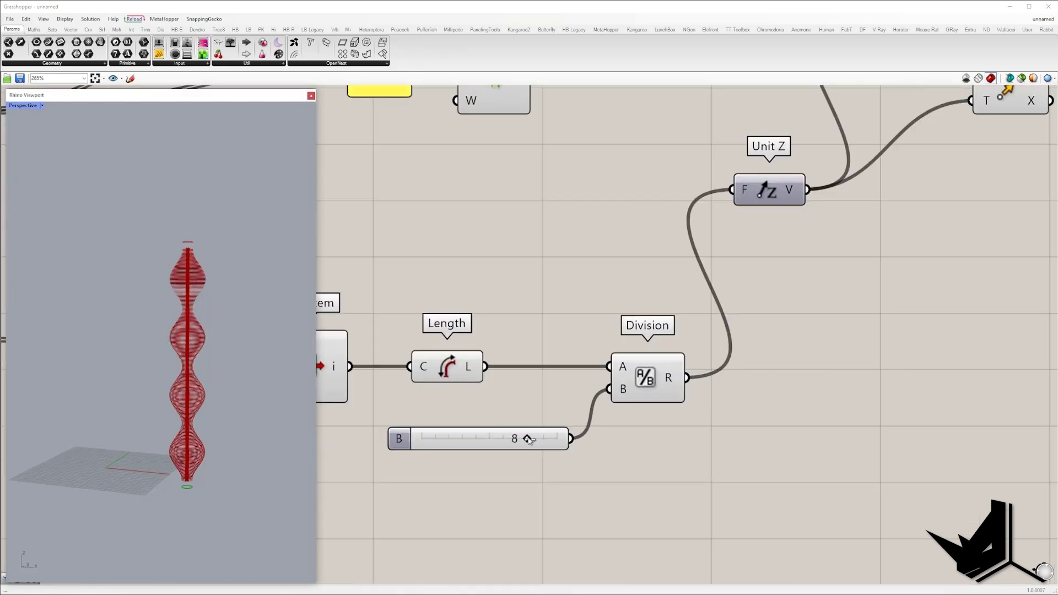
pyautogui.moveTo(520, 440); pyautogui.dragTo(504, 441)
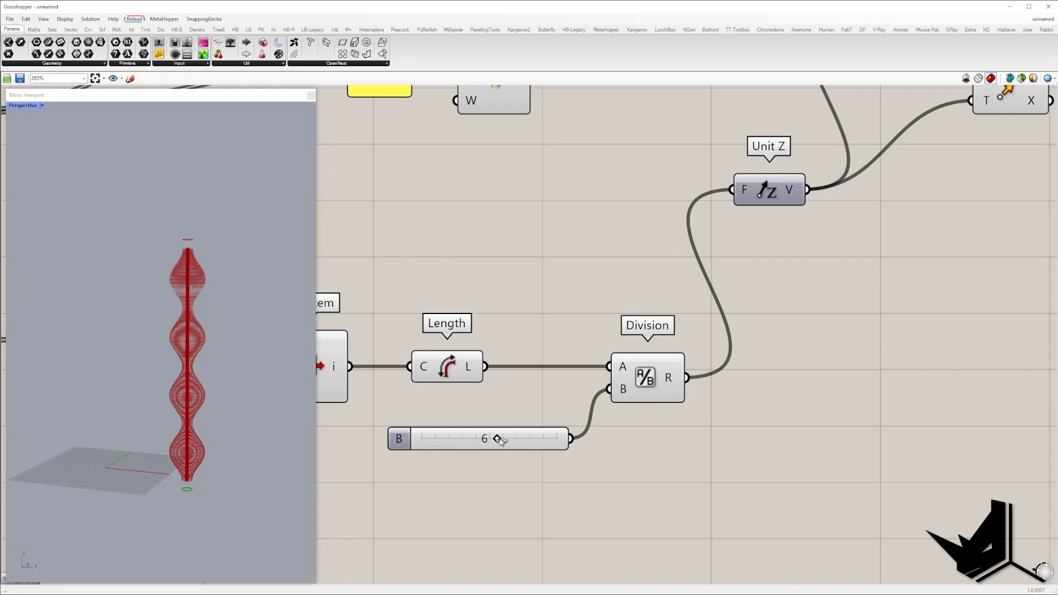
# Add an Entwine component beyond the two Moves and connect the index 0 circle's Move geometry to its first input.
pyautogui.scroll(-4, 100, 394)
pyautogui.scroll(5, 139, 397)
pyautogui.scroll(-3, 904, 258)
pyautogui.moveTo(904, 258); pyautogui.dragTo(654, 369, button='right')
pyautogui.doubleClick(762, 268)
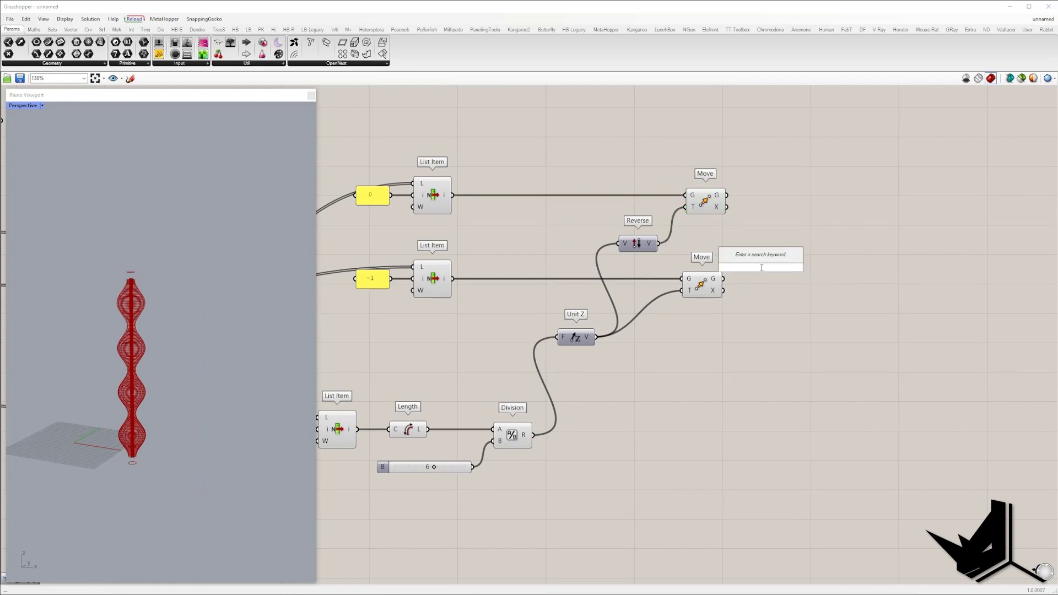
pyautogui.write('ent')
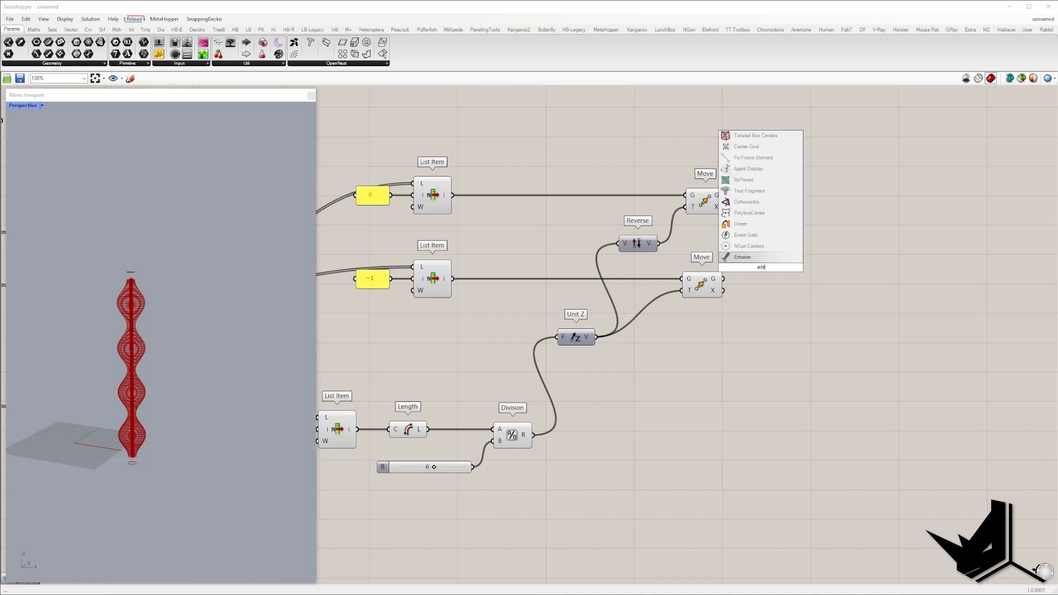
pyautogui.press('Return')
pyautogui.moveTo(395, 260); pyautogui.dragTo(423, 293, button='right')
pyautogui.moveTo(755, 228); pyautogui.dragTo(766, 289)
pyautogui.moveTo(794, 298); pyautogui.dragTo(858, 285)
pyautogui.scroll(-2, 849, 292)
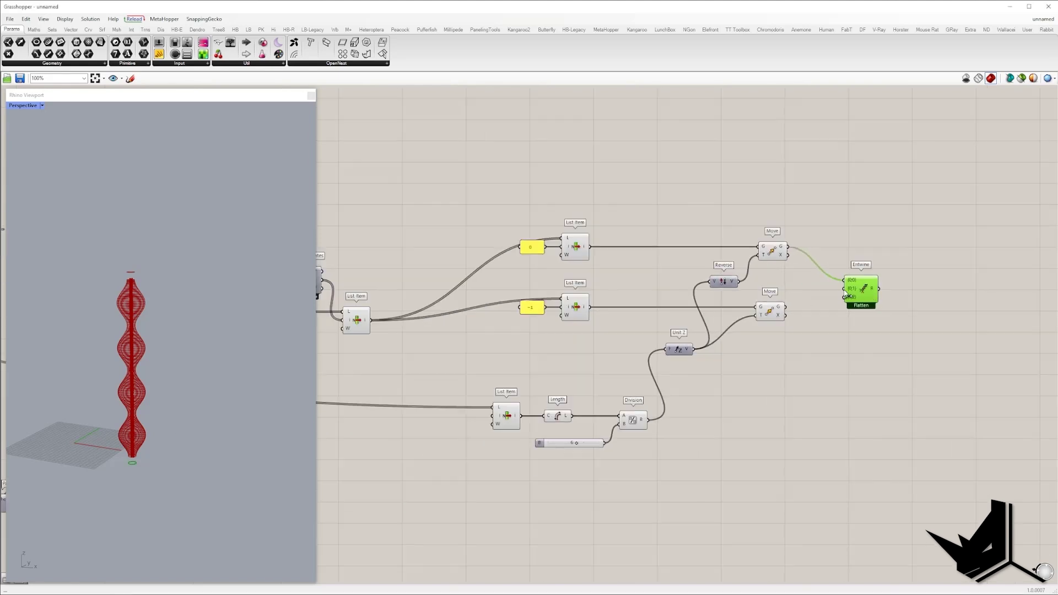
# Connect the duplicate-free circles' List Item output to Entwine's second input.
pyautogui.scroll(4, 848, 296)
pyautogui.scroll(-4, 785, 374)
pyautogui.moveTo(781, 368); pyautogui.dragTo(542, 360)
pyautogui.scroll(-4, 855, 329)
pyautogui.scroll(3, 583, 370)
pyautogui.click(527, 360)
pyautogui.moveTo(506, 306); pyautogui.dragTo(571, 399)
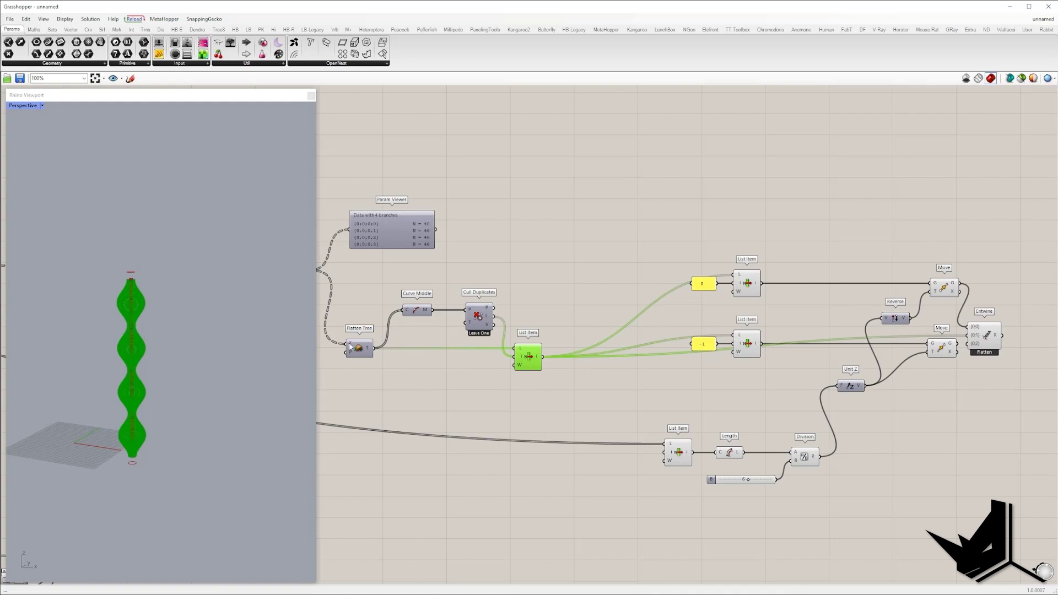
# Move the end-circle List Items, Moves, Reverse and Unit Z upward as a group and shift Entwine farther right.
pyautogui.scroll(-2, 714, 359)
pyautogui.moveTo(821, 373); pyautogui.dragTo(667, 242)
pyautogui.keyDown('shift'); pyautogui.click(840, 334); pyautogui.keyUp('shift')
pyautogui.keyDown('shift'); pyautogui.click(845, 289); pyautogui.keyUp('shift')
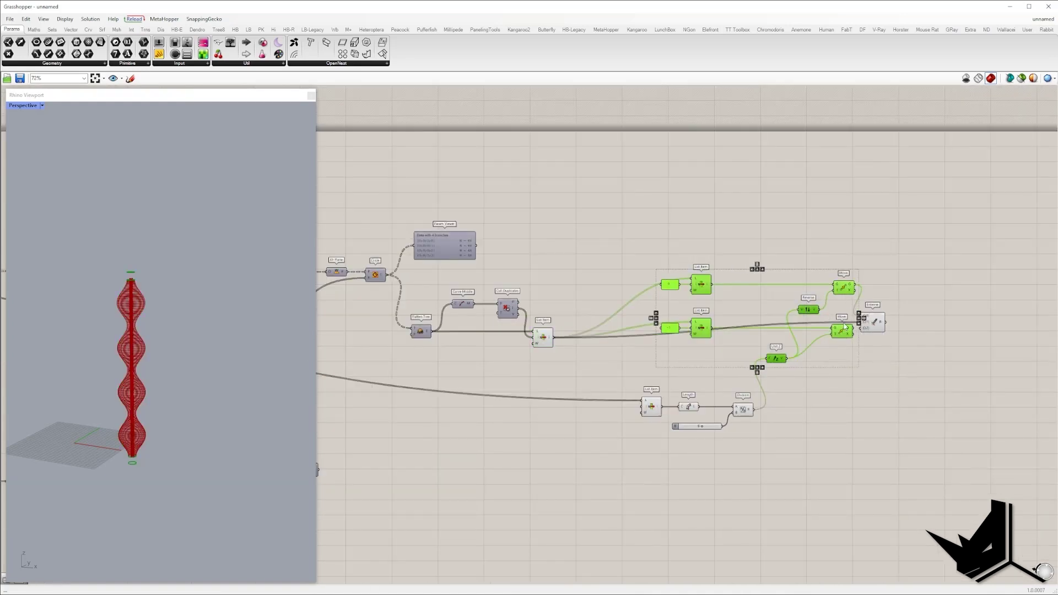
pyautogui.moveTo(843, 331); pyautogui.dragTo(843, 270)
pyautogui.moveTo(875, 320); pyautogui.dragTo(922, 335)
pyautogui.click(905, 351)
pyautogui.scroll(4, 905, 351)
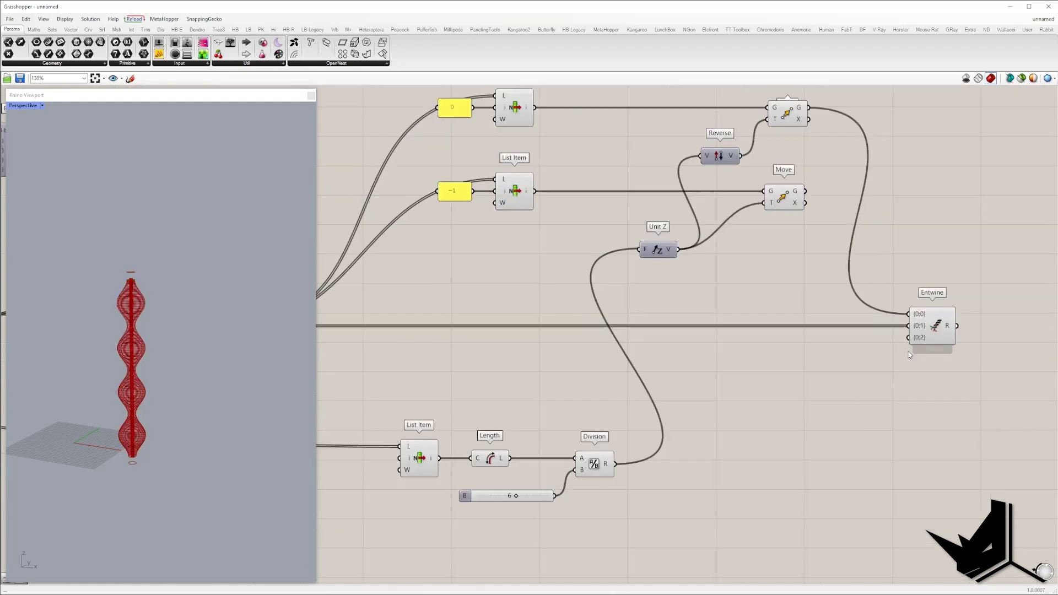
# Connect the index -1 circle's Move geometry to Entwine's third input.
pyautogui.moveTo(817, 196); pyautogui.dragTo(871, 333)
pyautogui.moveTo(773, 195); pyautogui.dragTo(698, 213, button='right')
pyautogui.moveTo(730, 209); pyautogui.dragTo(914, 348)
pyautogui.scroll(-2, 925, 306)
pyautogui.moveTo(914, 349); pyautogui.dragTo(693, 338, button='right')
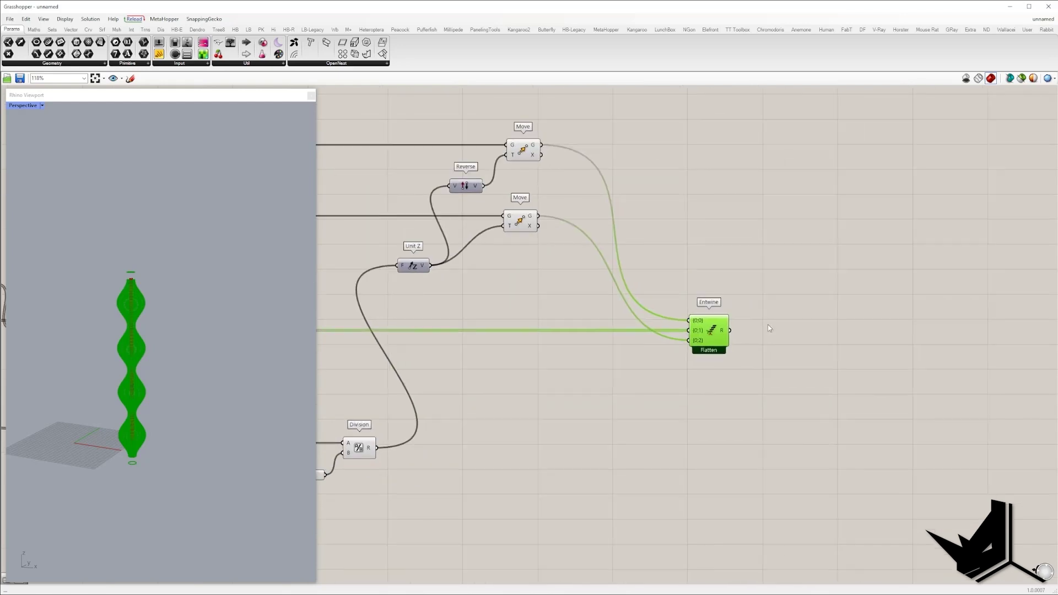
# Flatten Entwine's output and connect it to a new Loft component.
pyautogui.doubleClick(767, 324)
pyautogui.write('loft')
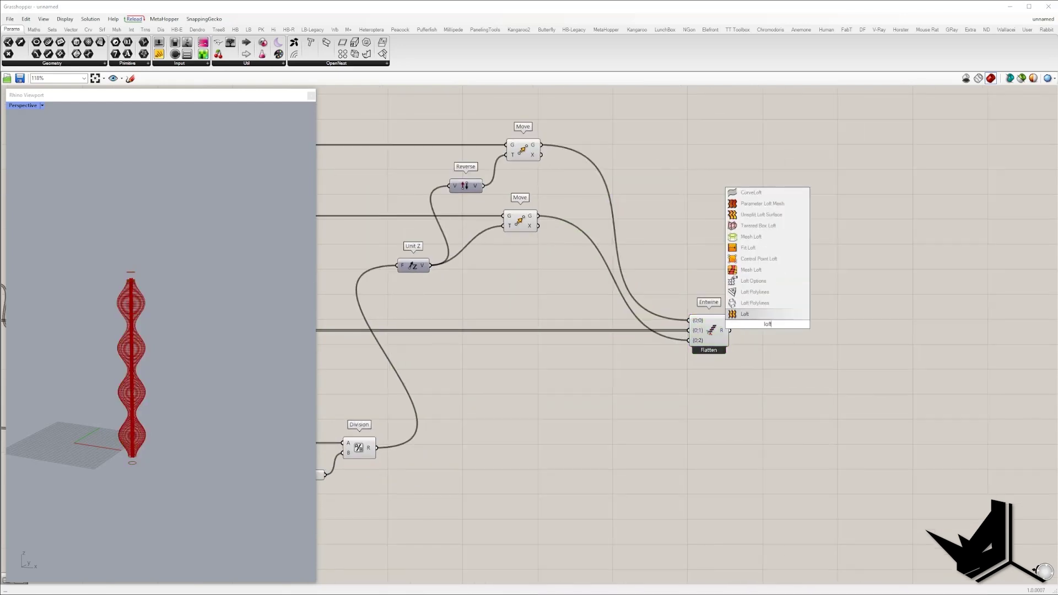
pyautogui.press('Return')
pyautogui.moveTo(751, 320); pyautogui.dragTo(732, 330)
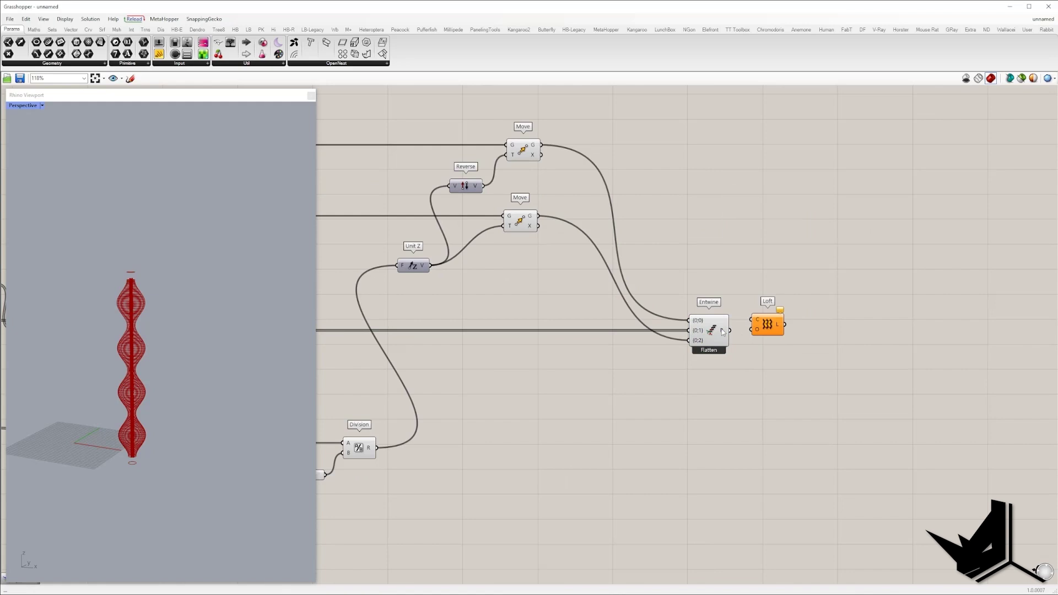
pyautogui.rightClick(731, 331)
pyautogui.click(744, 363)
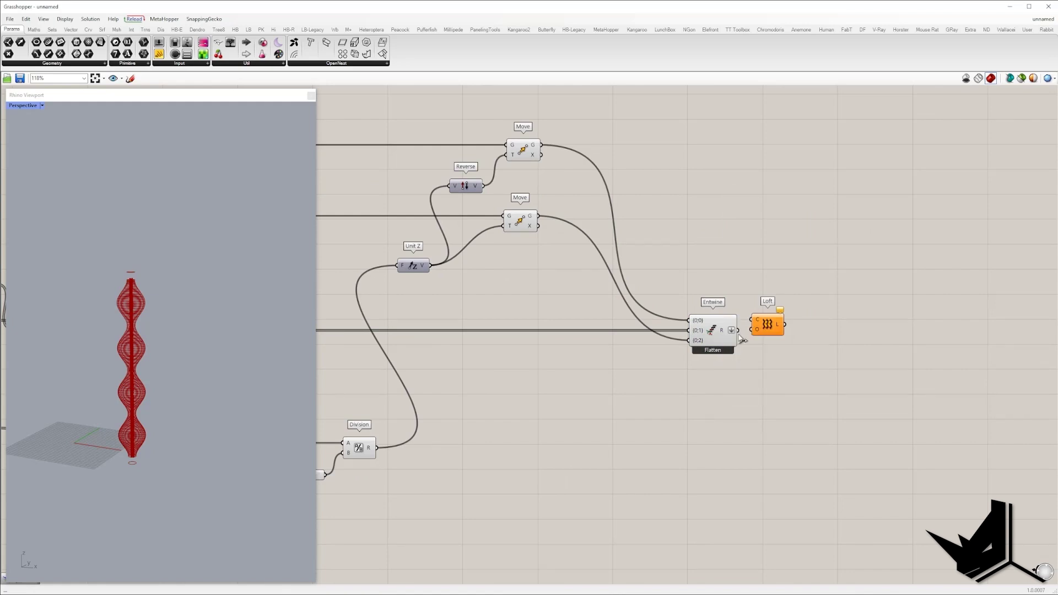
pyautogui.moveTo(767, 329); pyautogui.dragTo(774, 340)
# Examine the lofted tower surface with its extended ends and review the definition that drives it.
pyautogui.scroll(6, 119, 376)
pyautogui.scroll(-2, 195, 360)
pyautogui.moveTo(392, 296); pyautogui.dragTo(735, 220, button='right')
pyautogui.scroll(3, 602, 395)
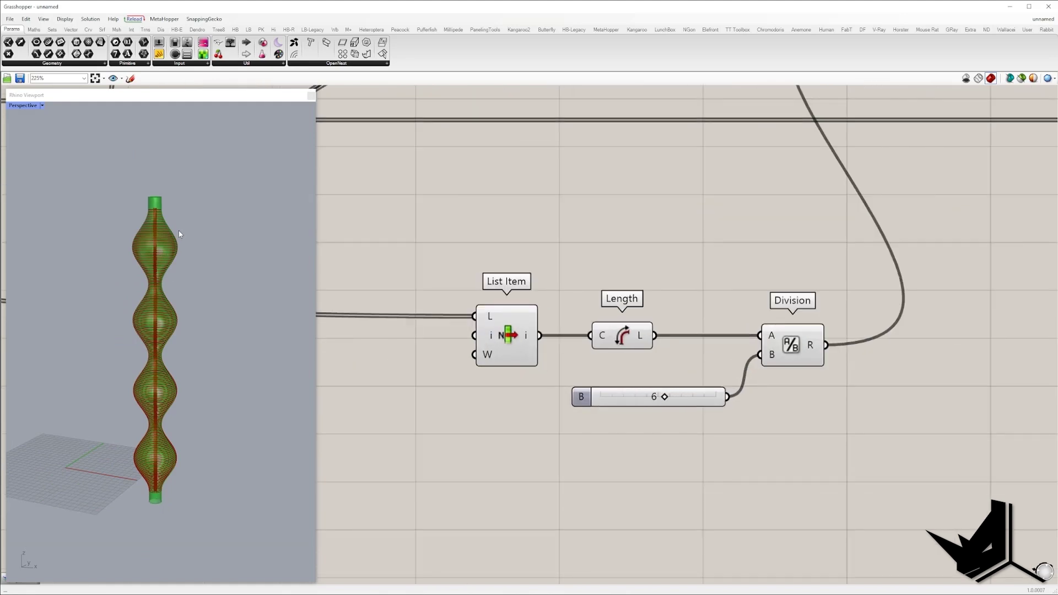
pyautogui.moveTo(417, 234); pyautogui.dragTo(650, 257, button='right')
pyautogui.scroll(-2, 628, 286)
pyautogui.moveTo(598, 312); pyautogui.dragTo(389, 328, button='right')
pyautogui.moveTo(526, 316); pyautogui.dragTo(427, 320, button='right')
pyautogui.moveTo(548, 332); pyautogui.dragTo(441, 343, button='right')
pyautogui.scroll(-5, 522, 388)
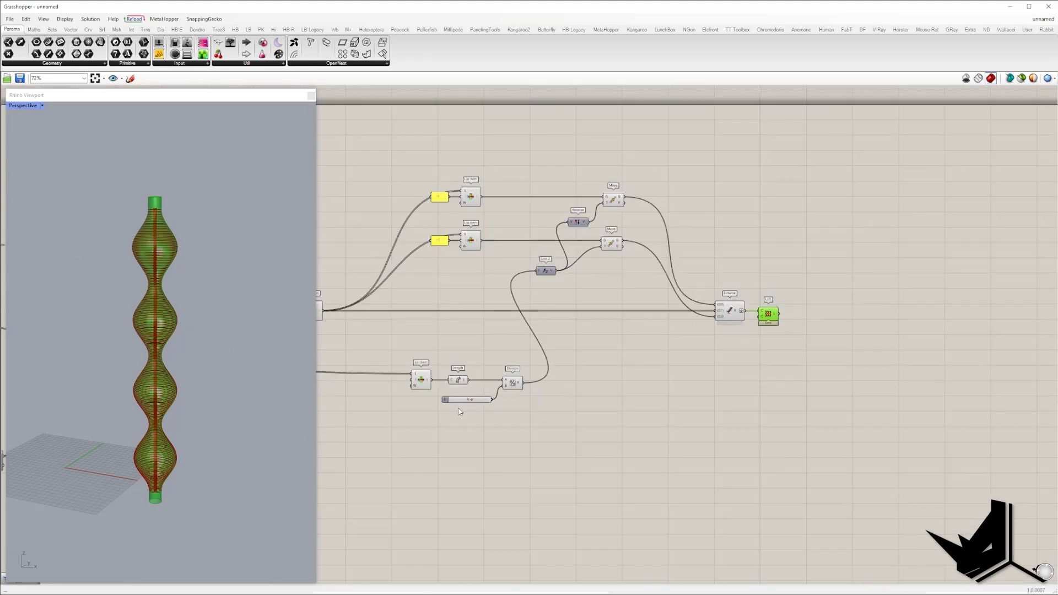
pyautogui.scroll(-2, 462, 412)
pyautogui.moveTo(180, 326); pyautogui.dragTo(199, 322, button='right')
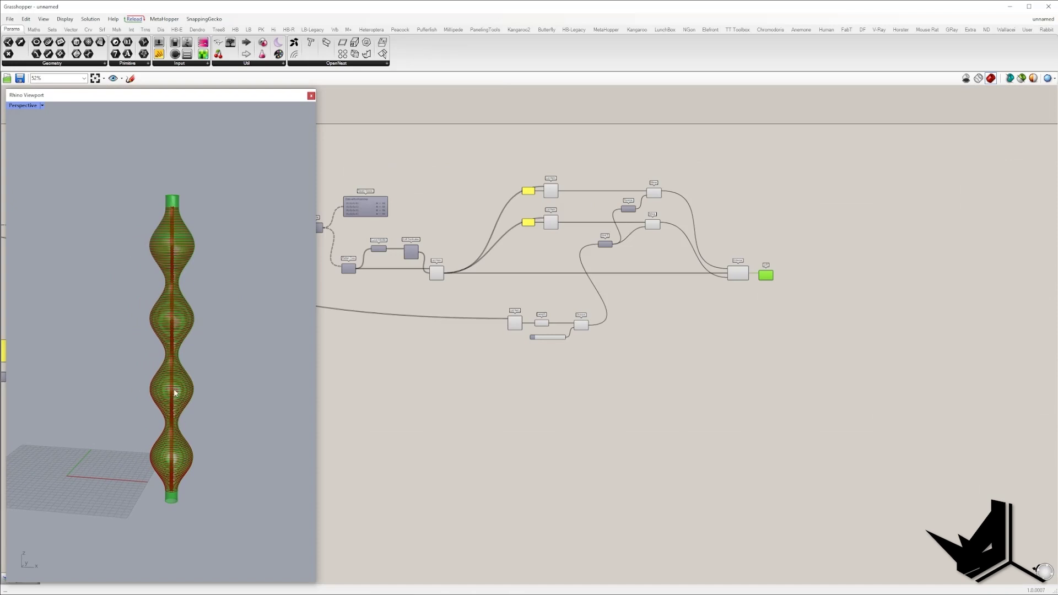
pyautogui.scroll(-5, 194, 393)
pyautogui.moveTo(194, 393); pyautogui.dragTo(190, 426, button='right')
pyautogui.scroll(7, 215, 428)
pyautogui.scroll(-2, 189, 448)
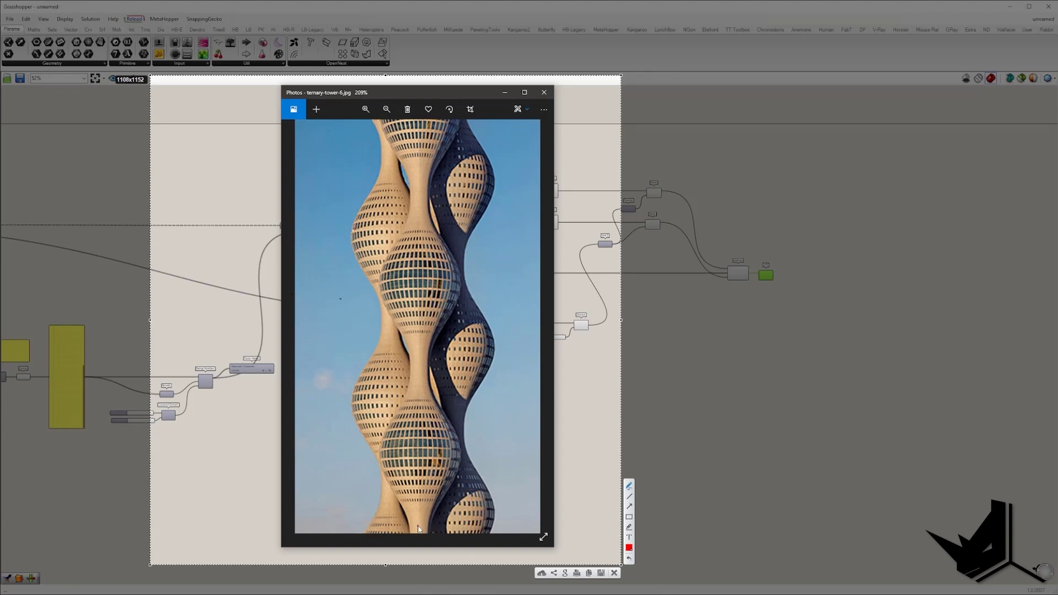
# Switch to the ternary-tower-6.jpg photo and mark the front tower's narrow necks with horizontal level lines.
pyautogui.moveTo(415, 527); pyautogui.dragTo(422, 526)
pyautogui.moveTo(415, 367); pyautogui.dragTo(419, 368)
pyautogui.moveTo(310, 367); pyautogui.dragTo(542, 365)
pyautogui.moveTo(310, 528); pyautogui.dragTo(536, 528)
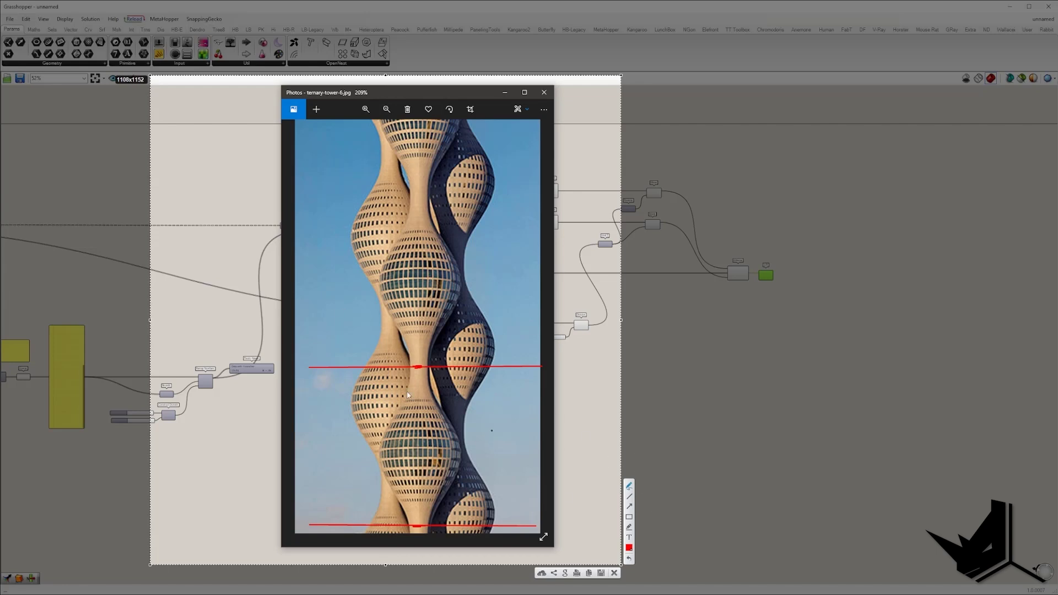
pyautogui.moveTo(309, 192); pyautogui.dragTo(520, 195)
# Draw a vertical span between the two lower neck lines, mark its third points, and extend a dashed line from the lower one.
pyautogui.moveTo(323, 369)
pyautogui.mouseDown()
pyautogui.moveTo(328, 529)
pyautogui.moveTo(325, 368)
pyautogui.mouseUp()
pyautogui.moveTo(322, 480); pyautogui.dragTo(323, 481)
pyautogui.moveTo(322, 426); pyautogui.dragTo(324, 427)
pyautogui.moveTo(337, 480); pyautogui.dragTo(340, 479)
pyautogui.moveTo(346, 479); pyautogui.dragTo(357, 479)
pyautogui.moveTo(363, 479); pyautogui.dragTo(385, 478)
pyautogui.moveTo(401, 477); pyautogui.dragTo(431, 478)
pyautogui.moveTo(443, 477); pyautogui.dragTo(536, 475)
# Undo the arrow at the left tower's neck and mark that neck's level with a dashed line instead.
pyautogui.moveTo(324, 326)
pyautogui.mouseDown()
pyautogui.moveTo(385, 344)
pyautogui.moveTo(377, 354)
pyautogui.mouseUp()
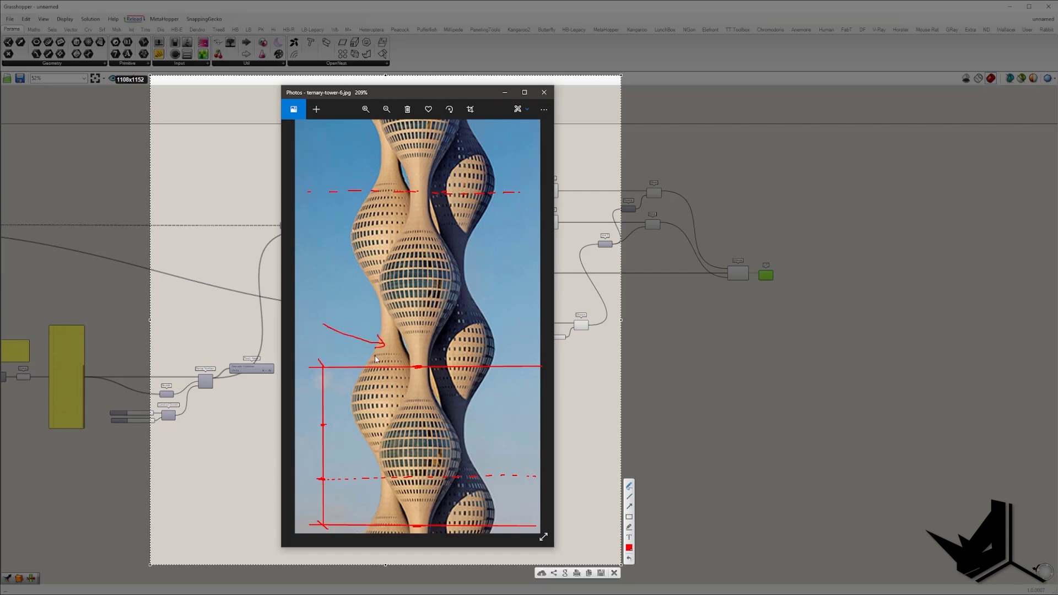
pyautogui.hotkey('ctrl', 'z')
pyautogui.moveTo(388, 325); pyautogui.dragTo(365, 323)
pyautogui.moveTo(350, 321); pyautogui.dragTo(336, 320)
pyautogui.moveTo(324, 320); pyautogui.dragTo(309, 319)
pyautogui.click(291, 320)
# Draw a dashed line across the photo at the upper third point and label the levels 2/3 and 1/3.
pyautogui.moveTo(323, 427); pyautogui.dragTo(554, 433)
pyautogui.moveTo(546, 437); pyautogui.dragTo(548, 447)
pyautogui.moveTo(301, 476); pyautogui.dragTo(312, 488)
pyautogui.moveTo(303, 492); pyautogui.dragTo(307, 501)
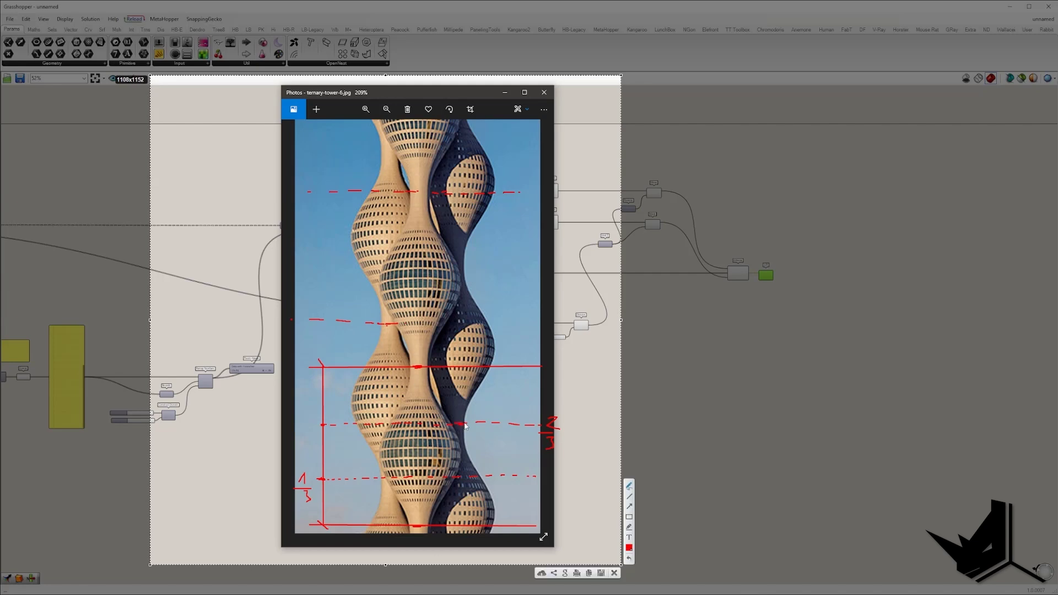
# Mark the dark rear tower's neck levels and circle the 1/3 and 2/3 labels.
pyautogui.moveTo(456, 426)
pyautogui.mouseDown()
pyautogui.moveTo(465, 425)
pyautogui.moveTo(454, 425)
pyautogui.mouseUp()
pyautogui.moveTo(452, 265); pyautogui.dragTo(471, 266)
pyautogui.moveTo(298, 466); pyautogui.dragTo(298, 468)
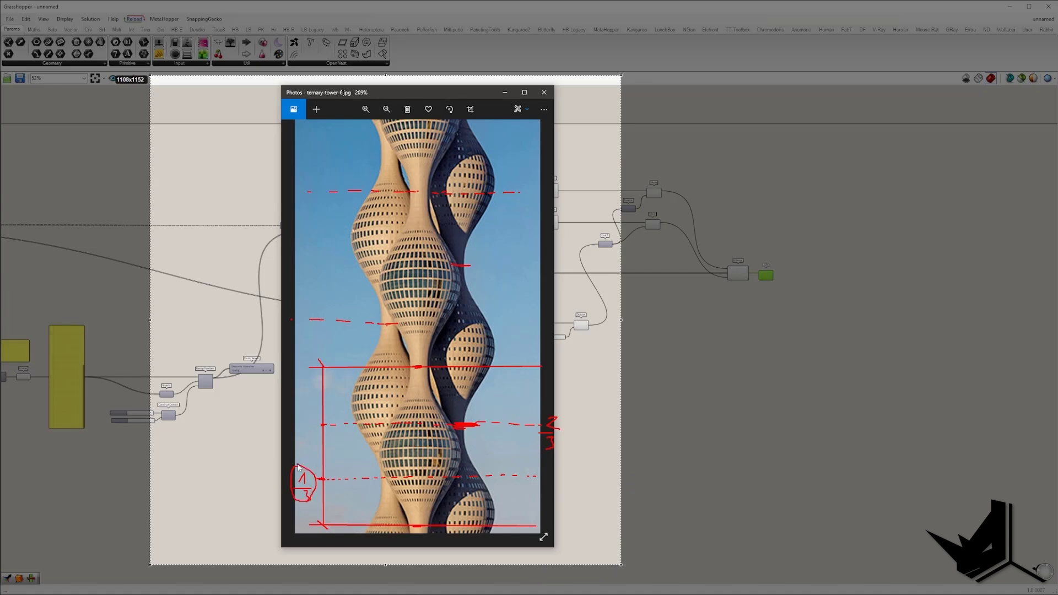
pyautogui.moveTo(554, 403)
pyautogui.mouseDown()
pyautogui.moveTo(539, 435)
pyautogui.moveTo(553, 405)
pyautogui.mouseUp()
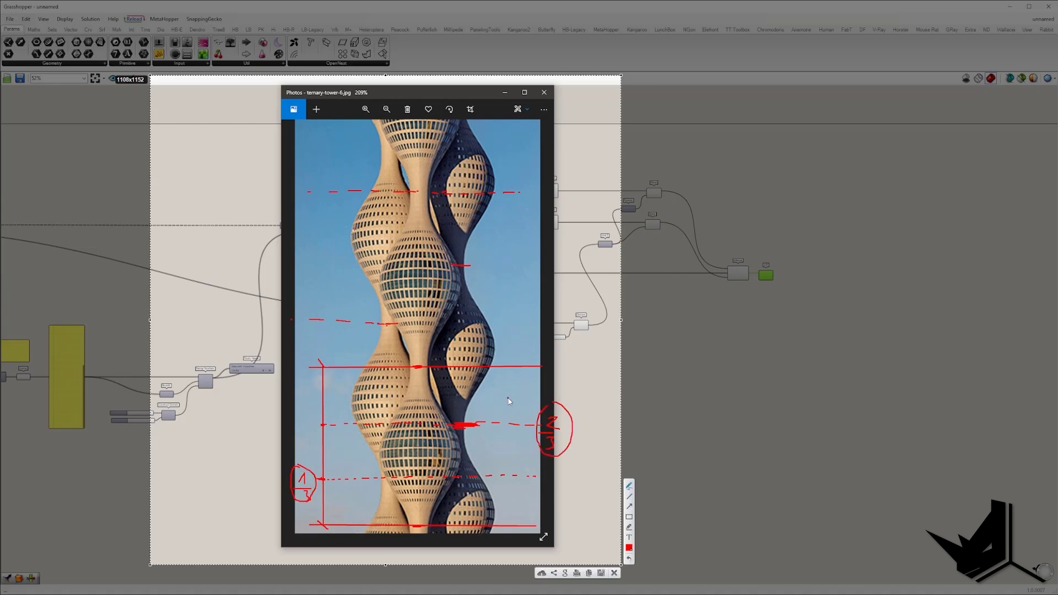
pyautogui.moveTo(356, 331); pyautogui.dragTo(377, 340)
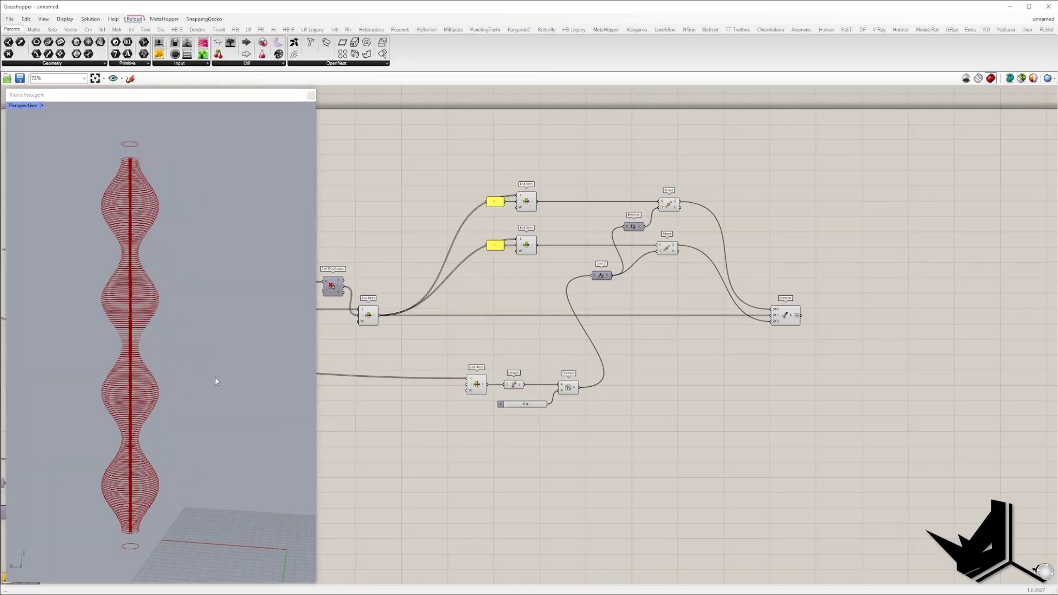
# Select the duplicate-free circles' List Item to examine the full column of circles in the viewport.
pyautogui.moveTo(368, 319); pyautogui.dragTo(473, 309, button='right')
pyautogui.click(473, 308)
pyautogui.moveTo(67, 139); pyautogui.dragTo(259, 524)
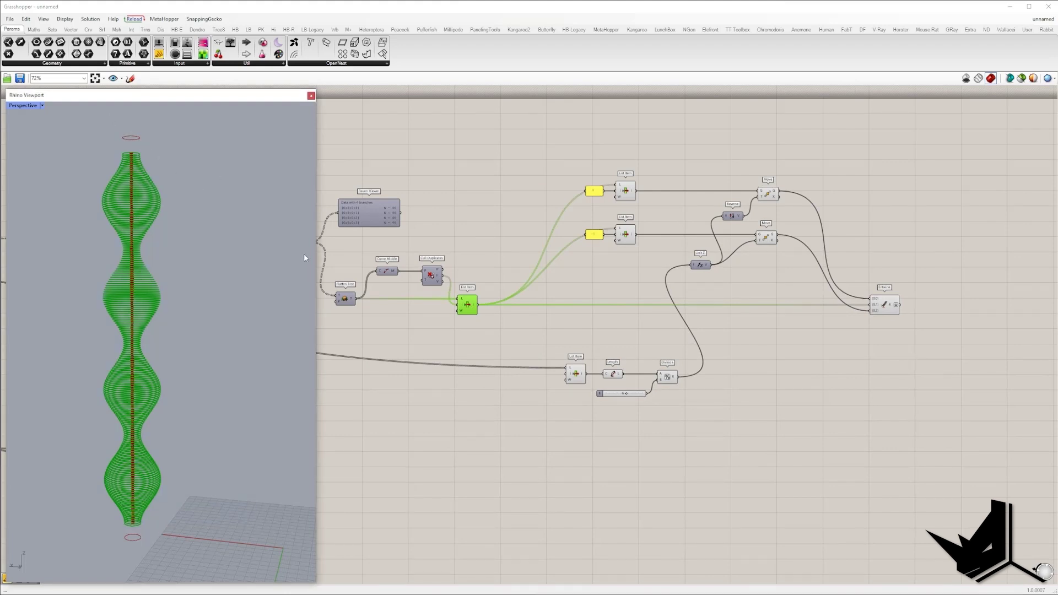
# Add an End Points component fed by the duplicate-free circles and place it beneath the Entwine component.
pyautogui.doubleClick(500, 438)
pyautogui.write('end')
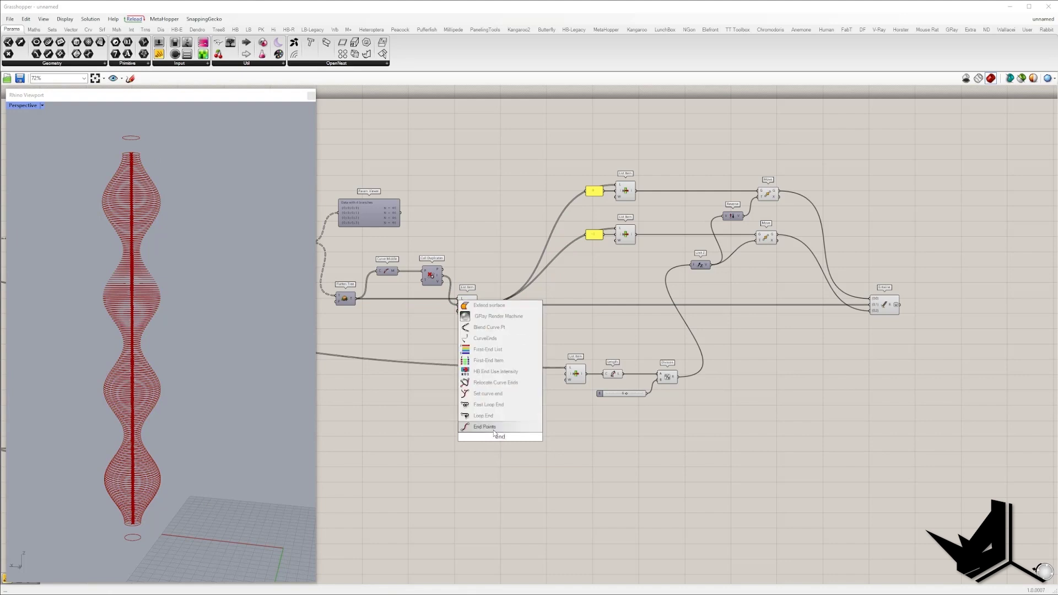
pyautogui.click(494, 430)
pyautogui.click(468, 308)
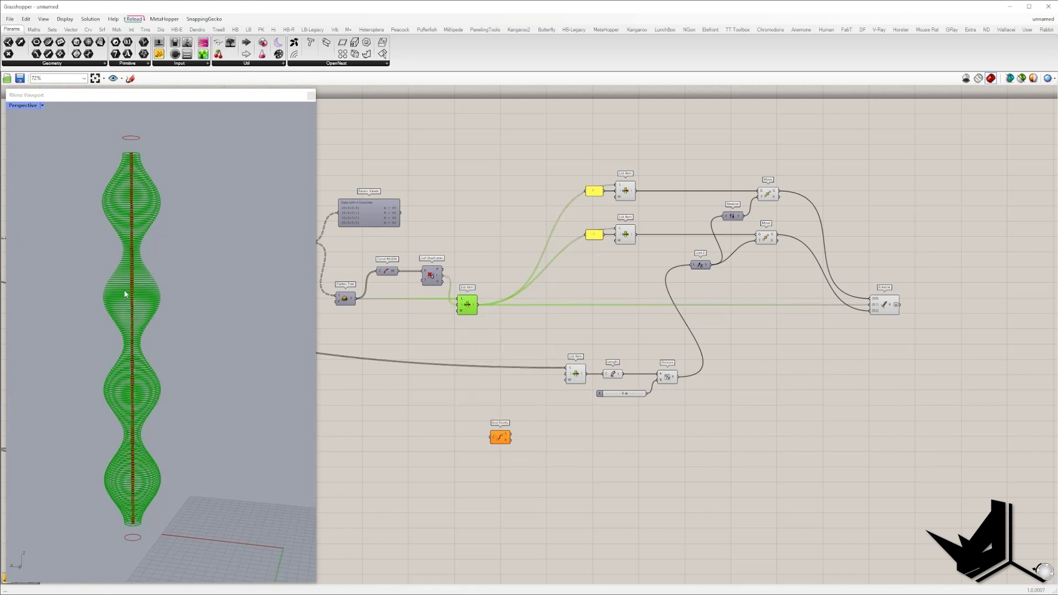
pyautogui.moveTo(477, 305); pyautogui.dragTo(879, 402)
pyautogui.moveTo(899, 390); pyautogui.dragTo(535, 409, button='right')
pyautogui.moveTo(519, 424); pyautogui.dragTo(519, 397)
pyautogui.click(591, 375)
# Add an Interpolate component and draw a curve through the circles' start points.
pyautogui.doubleClick(576, 382)
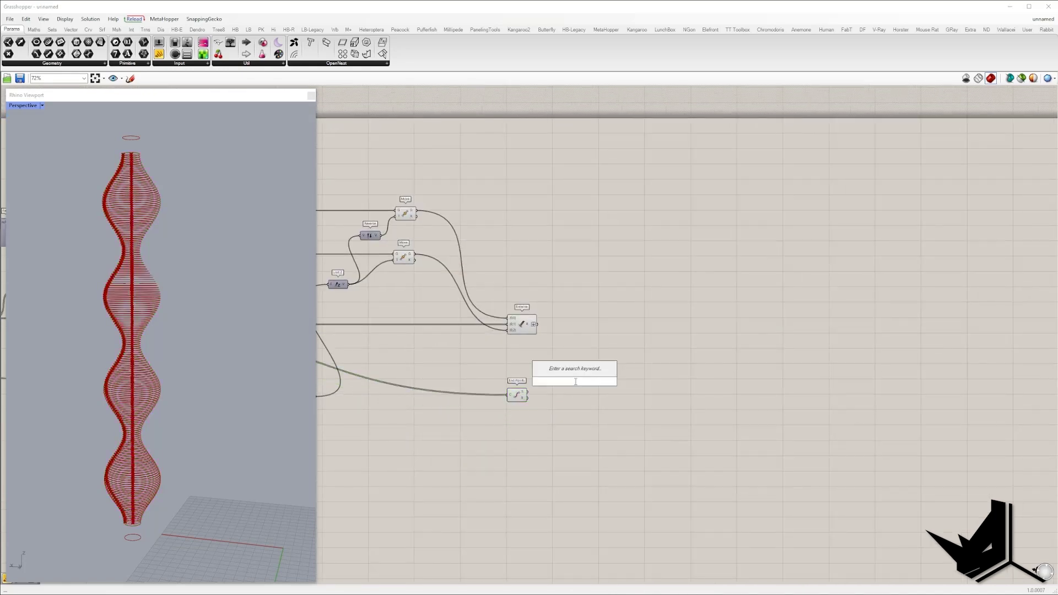
pyautogui.write('interpola')
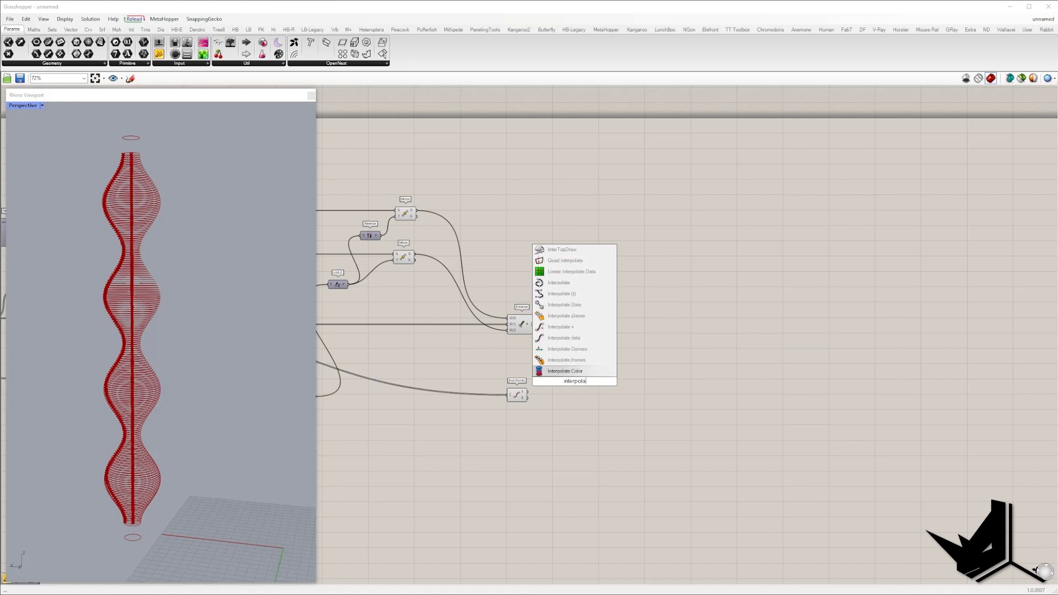
pyautogui.click(581, 283)
pyautogui.moveTo(565, 373); pyautogui.dragTo(577, 401)
pyautogui.moveTo(168, 382)
pyautogui.mouseDown(button='right')
pyautogui.moveTo(246, 376)
pyautogui.moveTo(147, 357)
pyautogui.moveTo(255, 371)
pyautogui.moveTo(172, 374)
pyautogui.moveTo(187, 496)
pyautogui.moveTo(184, 394)
pyautogui.mouseUp(button='right')
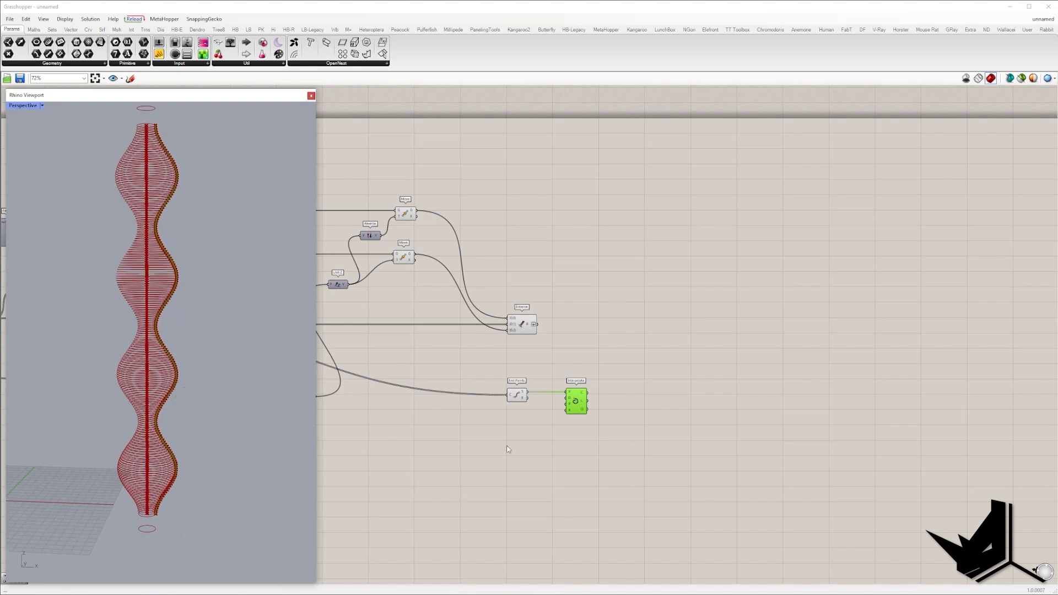
# Add a Unit Z vector and a Move component, wiring the interpolated curve as its geometry and the vector as its motion.
pyautogui.doubleClick(638, 403)
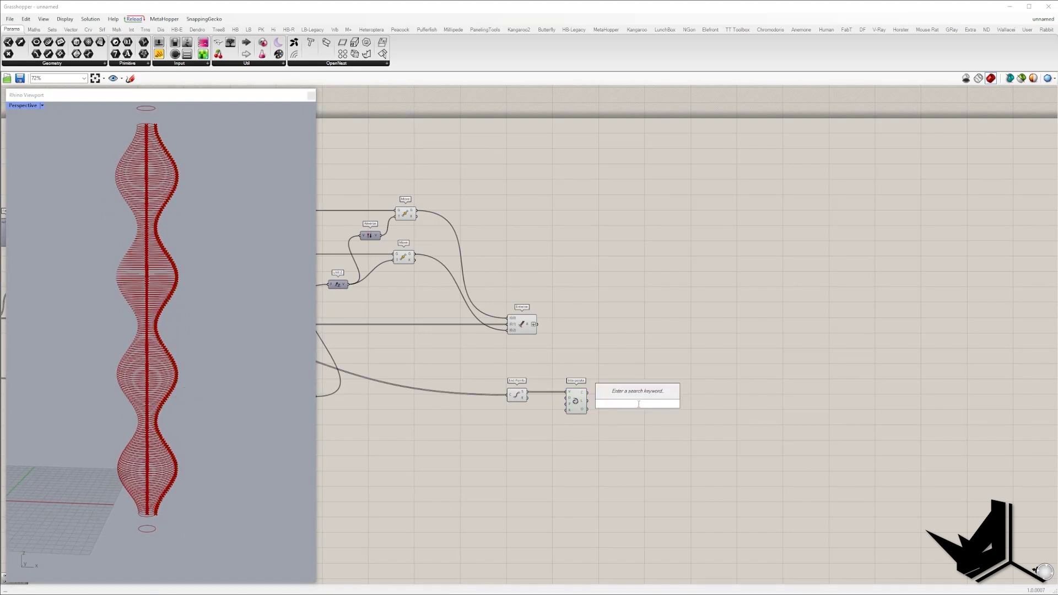
pyautogui.write('z')
pyautogui.press('Return')
pyautogui.doubleClick(686, 409)
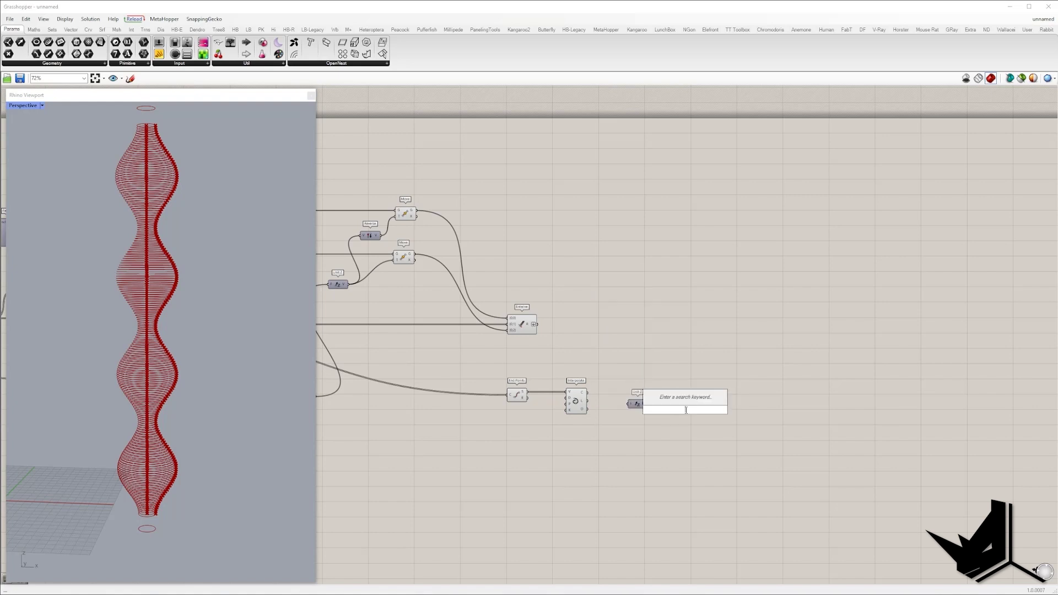
pyautogui.write('moi')
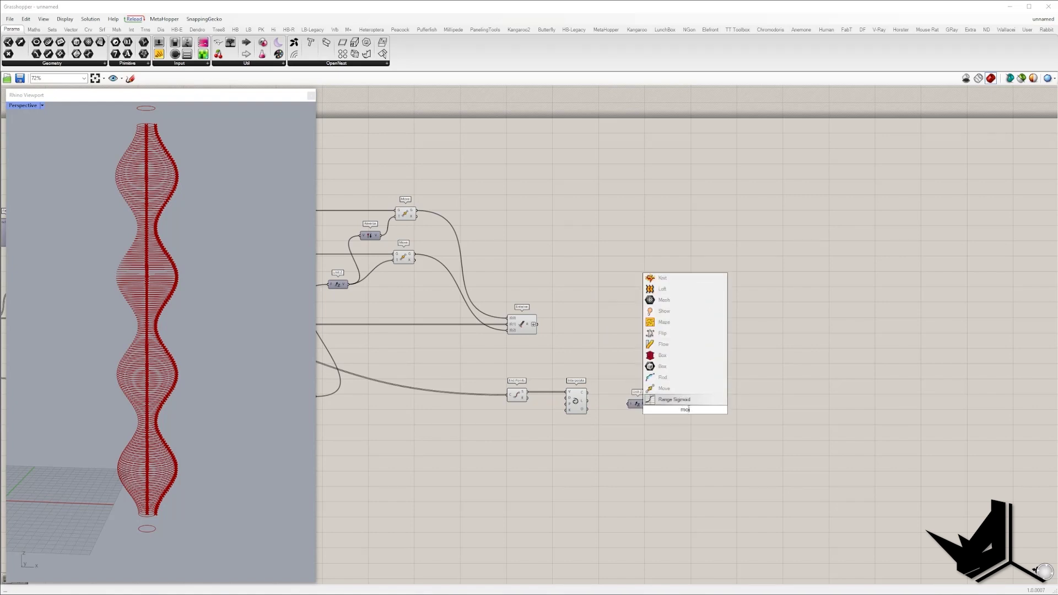
pyautogui.click(682, 389)
pyautogui.moveTo(641, 404)
pyautogui.mouseDown()
pyautogui.moveTo(669, 448)
pyautogui.moveTo(676, 413)
pyautogui.moveTo(588, 392)
pyautogui.mouseUp()
pyautogui.moveTo(685, 413); pyautogui.dragTo(694, 401)
pyautogui.moveTo(657, 447); pyautogui.dragTo(666, 435)
# Duplicate the Division component with its slider below the original and set the copied slider to 3.
pyautogui.moveTo(319, 432); pyautogui.dragTo(605, 413, button='right')
pyautogui.moveTo(556, 385); pyautogui.dragTo(398, 384)
pyautogui.moveTo(518, 354); pyautogui.dragTo(641, 430)
pyautogui.moveTo(597, 379); pyautogui.dragTo(597, 455)
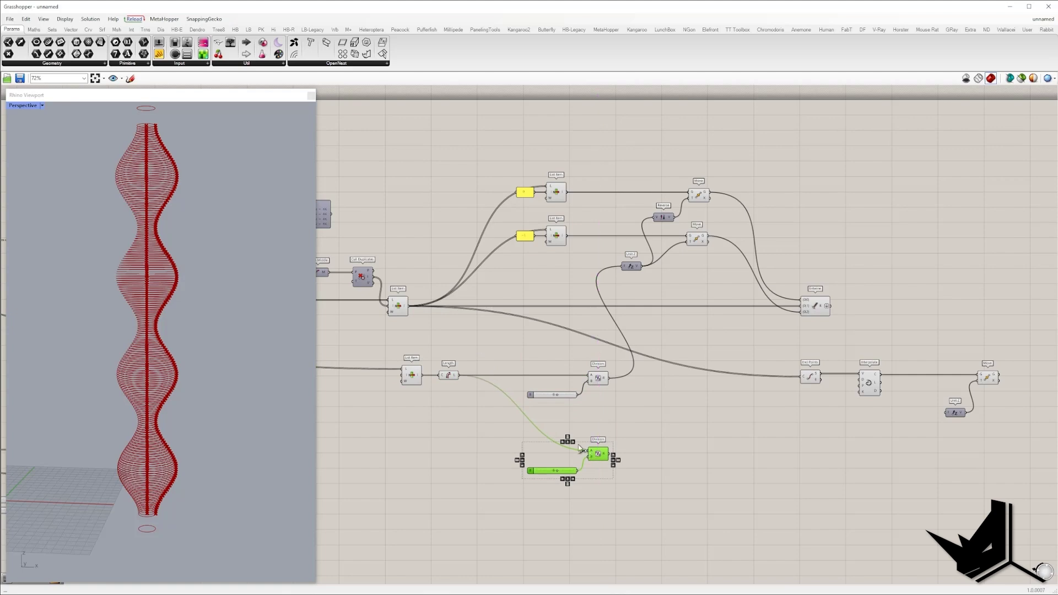
pyautogui.scroll(3, 551, 462)
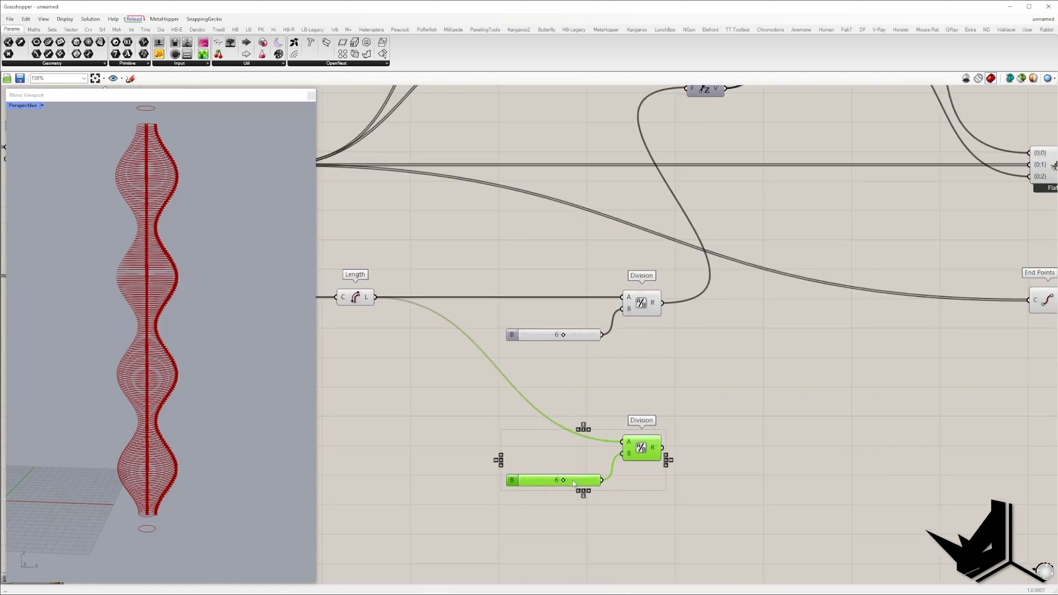
pyautogui.doubleClick(554, 480)
pyautogui.click(588, 480)
# Feed the new Division result into the Unit Z factor to shift the curve up by a third of the segment length.
pyautogui.scroll(-3, 587, 480)
pyautogui.moveTo(662, 459); pyautogui.dragTo(558, 459, button='right')
pyautogui.click(558, 458)
pyautogui.moveTo(530, 461); pyautogui.dragTo(926, 461)
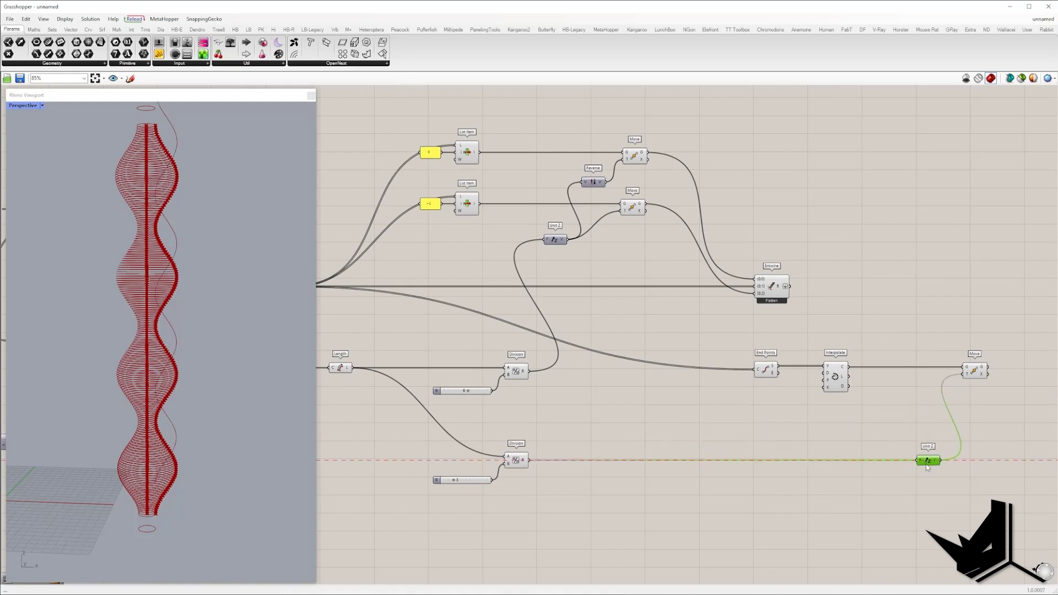
pyautogui.moveTo(976, 373); pyautogui.dragTo(967, 373)
# Examine the shifted curve against the circles and the segment length that drives its offset.
pyautogui.moveTo(100, 432); pyautogui.dragTo(130, 433, button='right')
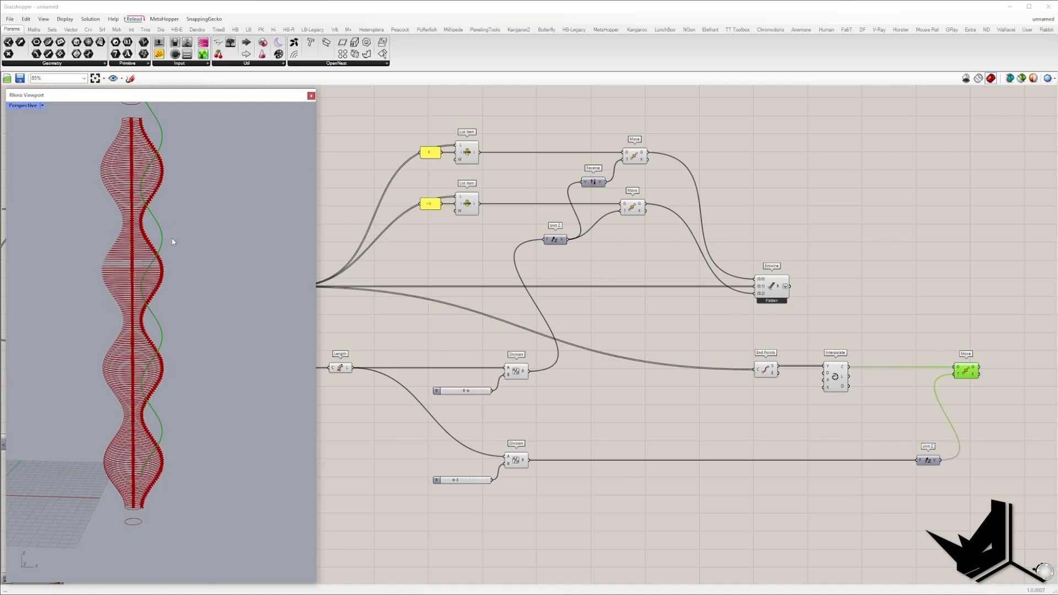
pyautogui.press('Print')
pyautogui.moveTo(81, 82); pyautogui.dragTo(368, 557)
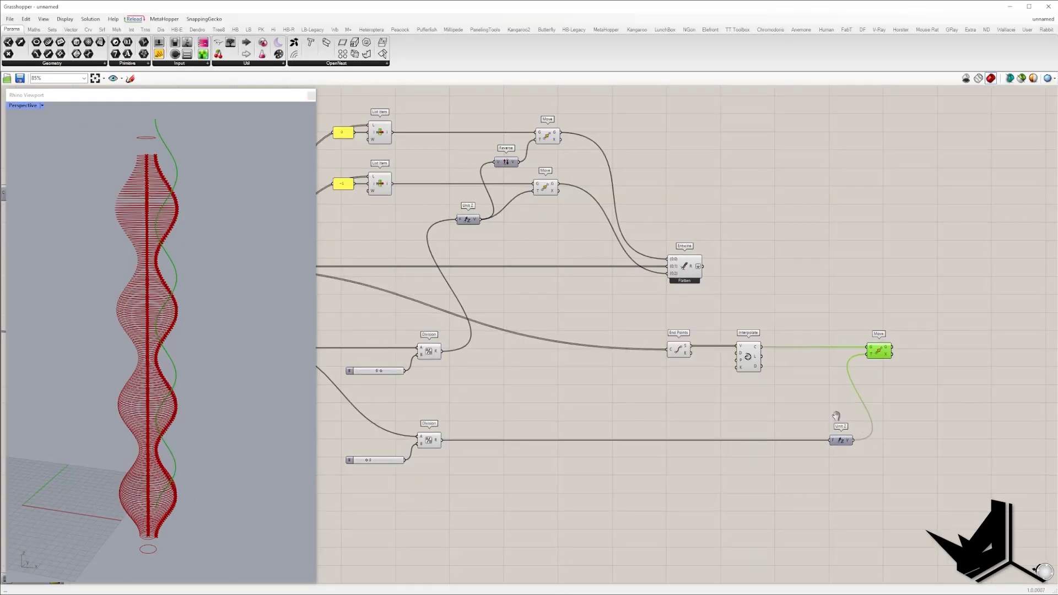
pyautogui.moveTo(836, 418); pyautogui.dragTo(778, 403, button='right')
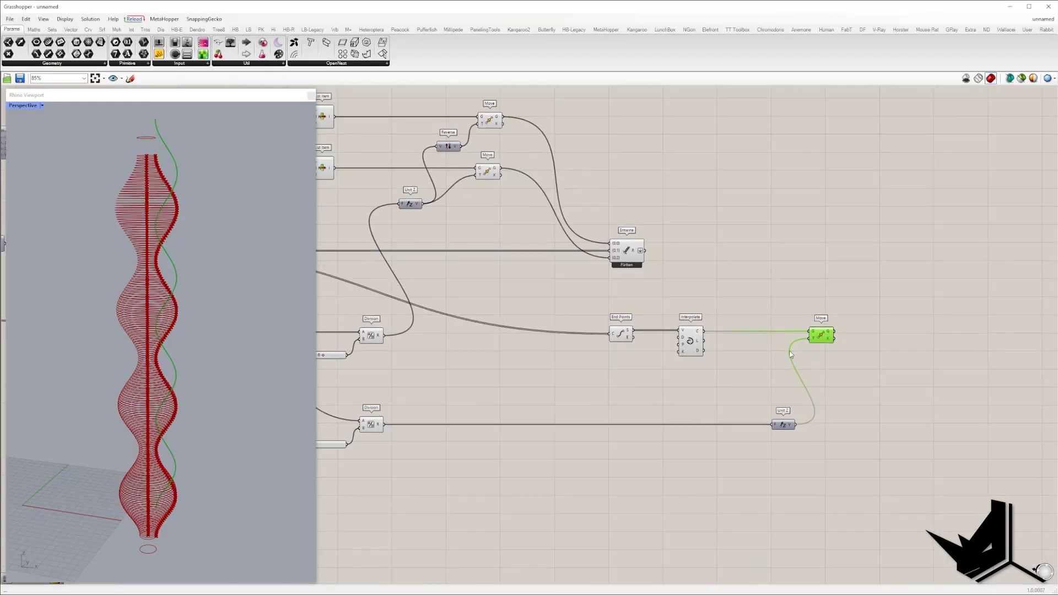
pyautogui.moveTo(592, 404); pyautogui.dragTo(800, 366, button='right')
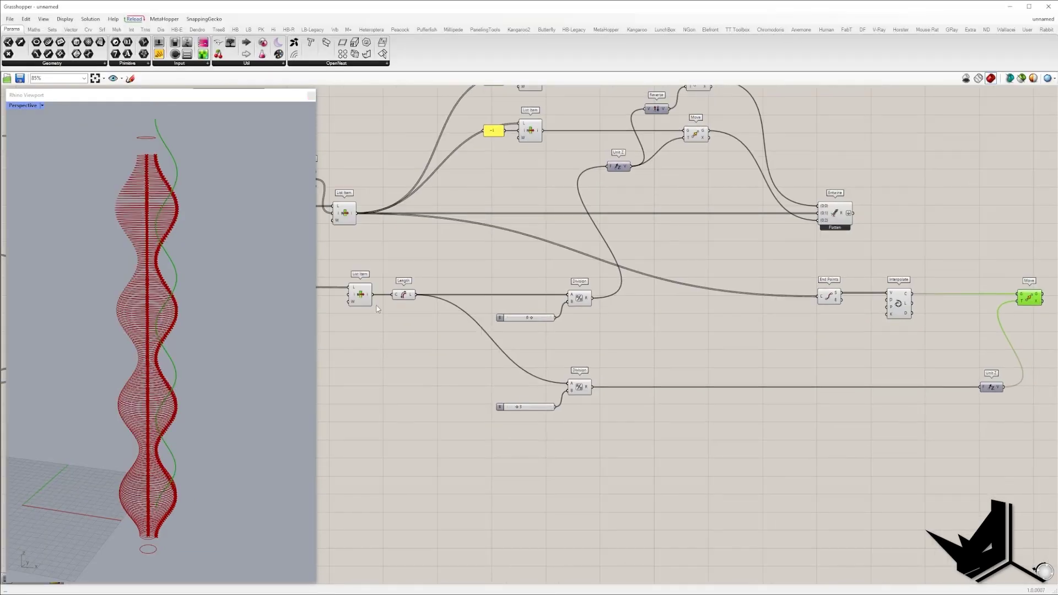
pyautogui.moveTo(412, 309); pyautogui.dragTo(346, 275)
pyautogui.moveTo(529, 381); pyautogui.dragTo(447, 376, button='right')
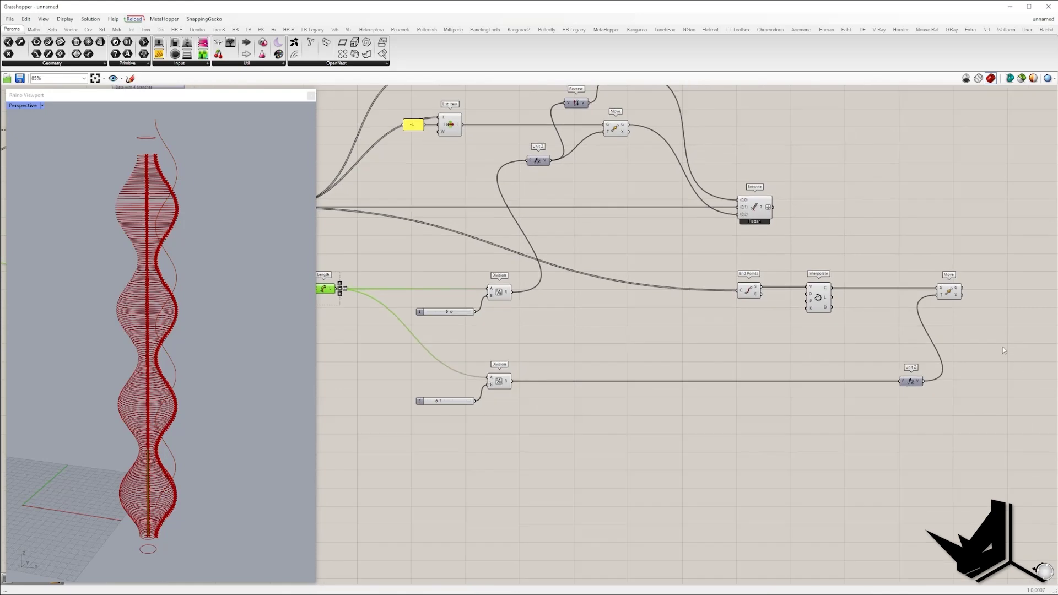
pyautogui.click(949, 292)
pyautogui.scroll(2, 168, 483)
pyautogui.scroll(-2, 176, 484)
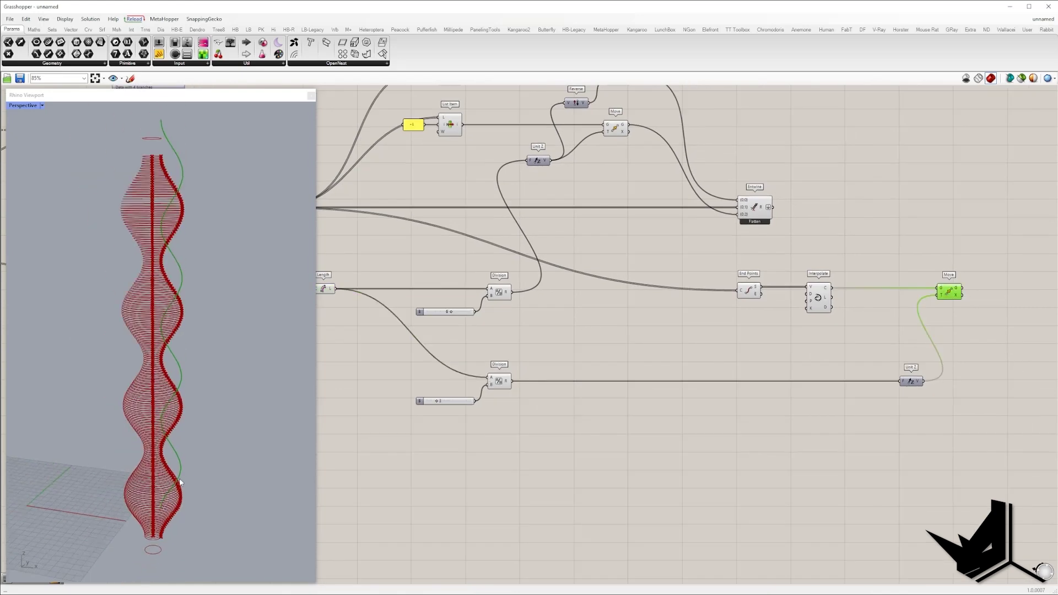
pyautogui.scroll(-2, 772, 320)
# Turn off the preview of the circle-building components so that the two wave curves stand out.
pyautogui.moveTo(774, 319); pyautogui.dragTo(361, 107)
pyautogui.rightClick(394, 104)
pyautogui.click(418, 120)
pyautogui.click(507, 218)
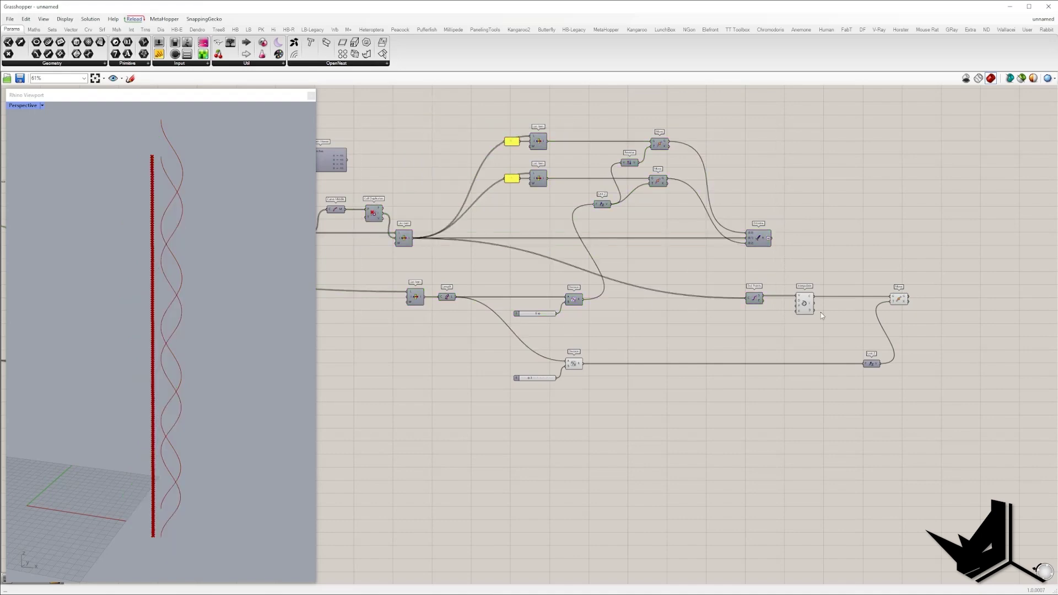
pyautogui.scroll(2, 821, 310)
# Highlight the interpolated and moved curves together and indicate their lower crossing on a screen capture.
pyautogui.click(799, 301)
pyautogui.keyDown('shift'); pyautogui.click(930, 298); pyautogui.keyUp('shift')
pyautogui.press('Print')
pyautogui.moveTo(76, 119); pyautogui.dragTo(460, 575)
pyautogui.click(468, 497)
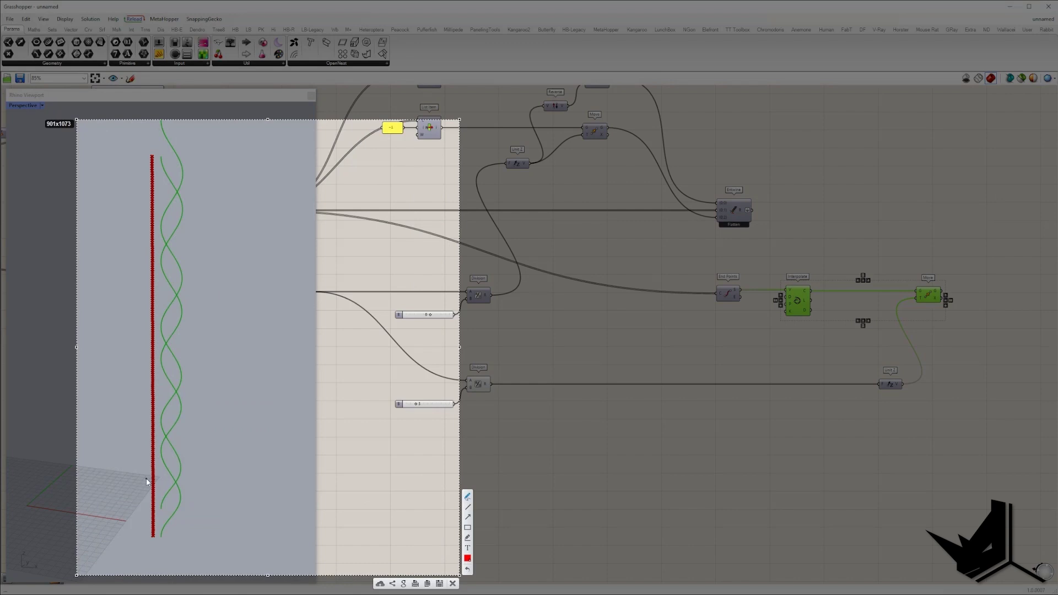
pyautogui.moveTo(174, 484); pyautogui.dragTo(179, 483)
pyautogui.press('Escape')
# Zoom in on the curves' lowest crossing and sketch a mirror plane there on a screen capture.
pyautogui.scroll(-4, 196, 457)
pyautogui.moveTo(196, 458); pyautogui.dragTo(210, 411, button='right')
pyautogui.scroll(8, 162, 477)
pyautogui.press('Print')
pyautogui.moveTo(21, 246); pyautogui.dragTo(335, 565)
pyautogui.moveTo(203, 444)
pyautogui.mouseDown()
pyautogui.moveTo(196, 462)
pyautogui.moveTo(217, 447)
pyautogui.moveTo(212, 431)
pyautogui.moveTo(215, 447)
pyautogui.moveTo(206, 443)
pyautogui.moveTo(216, 440)
pyautogui.mouseUp()
pyautogui.moveTo(211, 439); pyautogui.dragTo(205, 434)
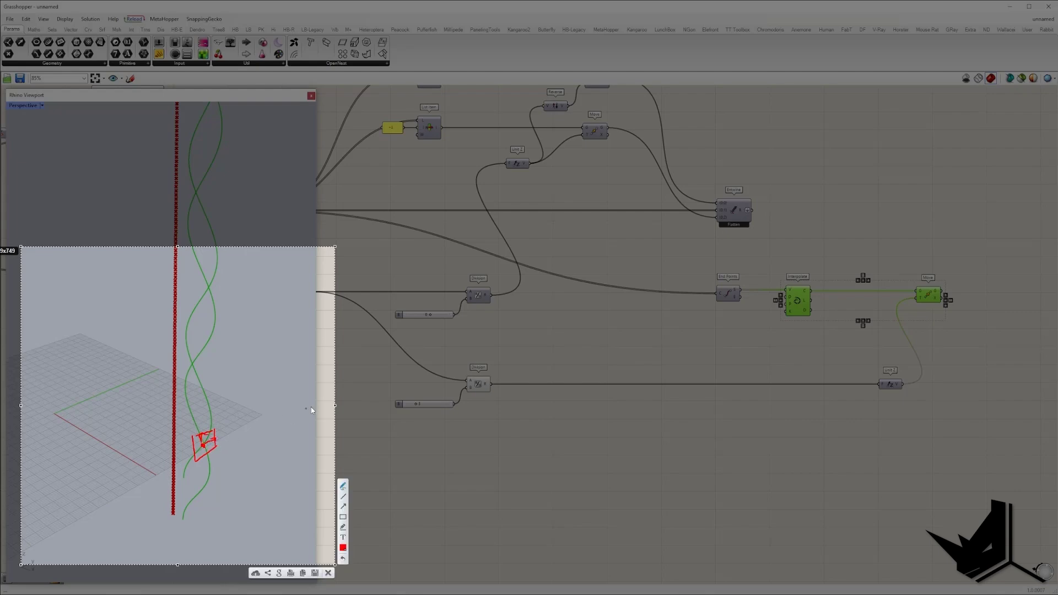
pyautogui.press('Escape')
# Add a Curve | Curve intersection component between the interpolated curve and its moved copy.
pyautogui.moveTo(844, 395); pyautogui.dragTo(600, 404, button='right')
pyautogui.doubleClick(758, 321)
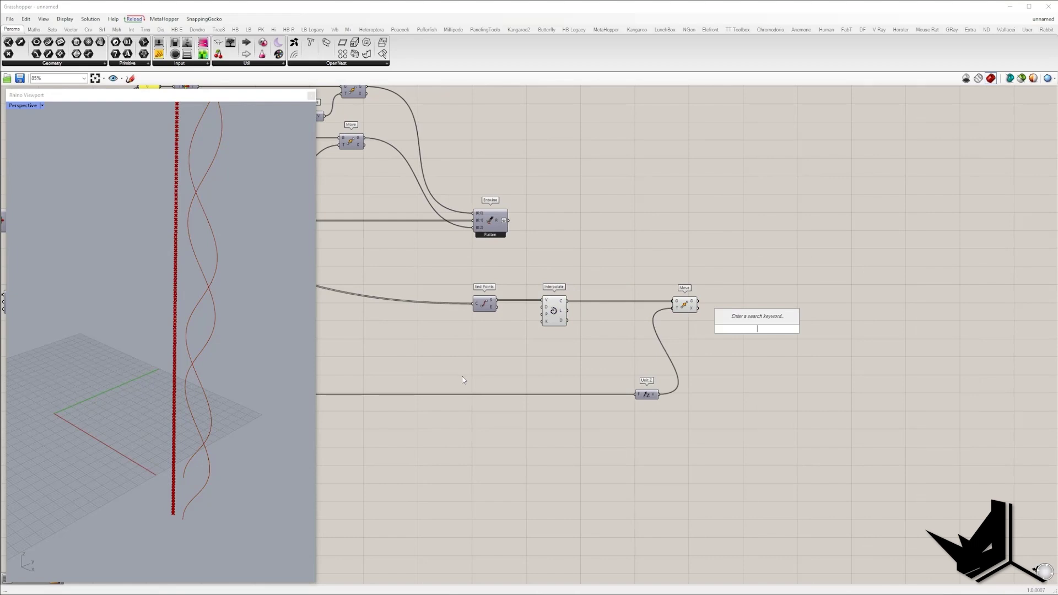
pyautogui.write('ccx')
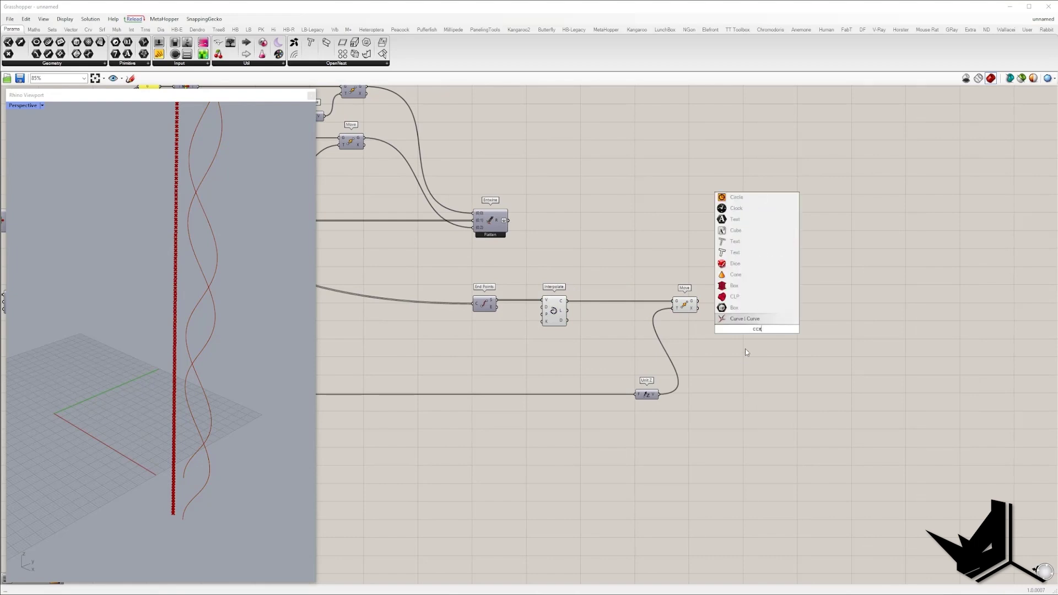
pyautogui.press('Return')
pyautogui.moveTo(696, 310); pyautogui.dragTo(696, 349)
pyautogui.moveTo(757, 328); pyautogui.dragTo(691, 310)
pyautogui.moveTo(567, 301); pyautogui.dragTo(760, 311)
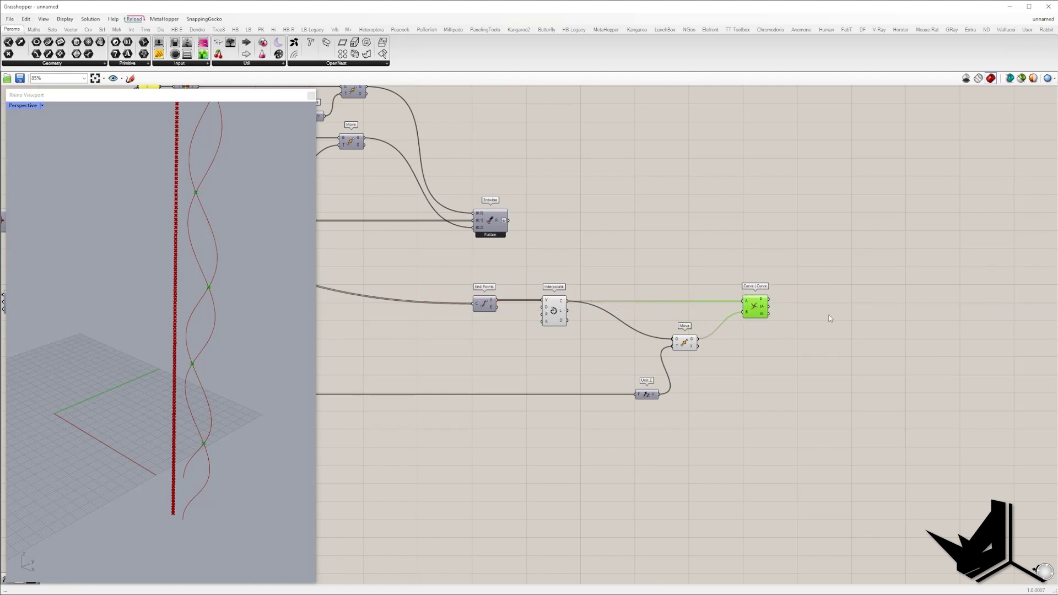
# Add a List Item component that takes the first of the intersection points.
pyautogui.doubleClick(824, 315)
pyautogui.write('i')
pyautogui.write('m')
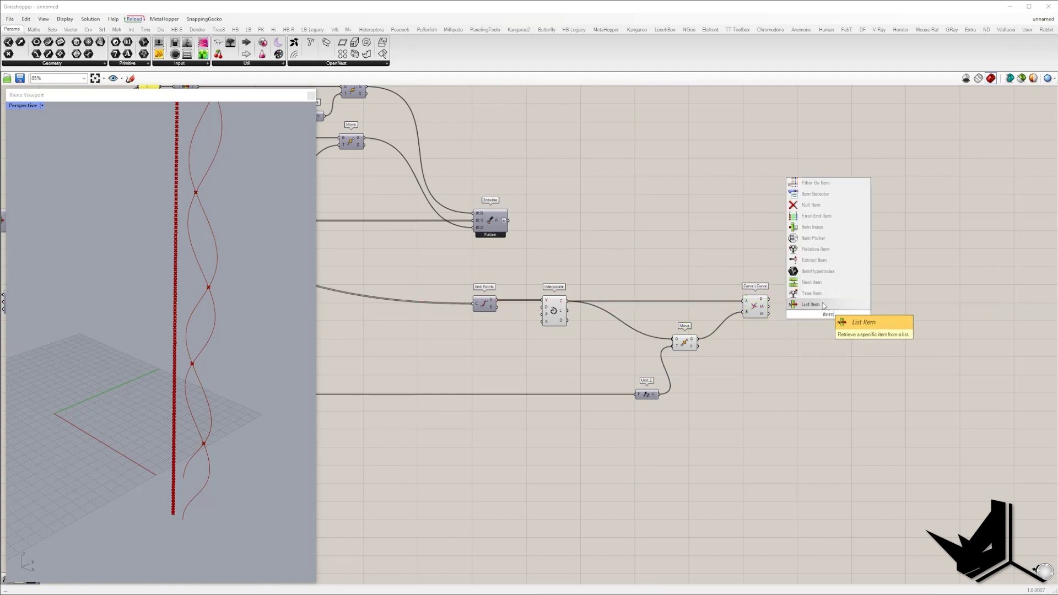
pyautogui.click(825, 305)
pyautogui.moveTo(817, 307); pyautogui.dragTo(765, 302)
pyautogui.moveTo(828, 314)
pyautogui.mouseDown()
pyautogui.moveTo(846, 307)
pyautogui.moveTo(834, 312)
pyautogui.mouseUp()
# Add a YZ Plane component with its origin at the extracted intersection point.
pyautogui.scroll(-2, 174, 432)
pyautogui.doubleClick(852, 361)
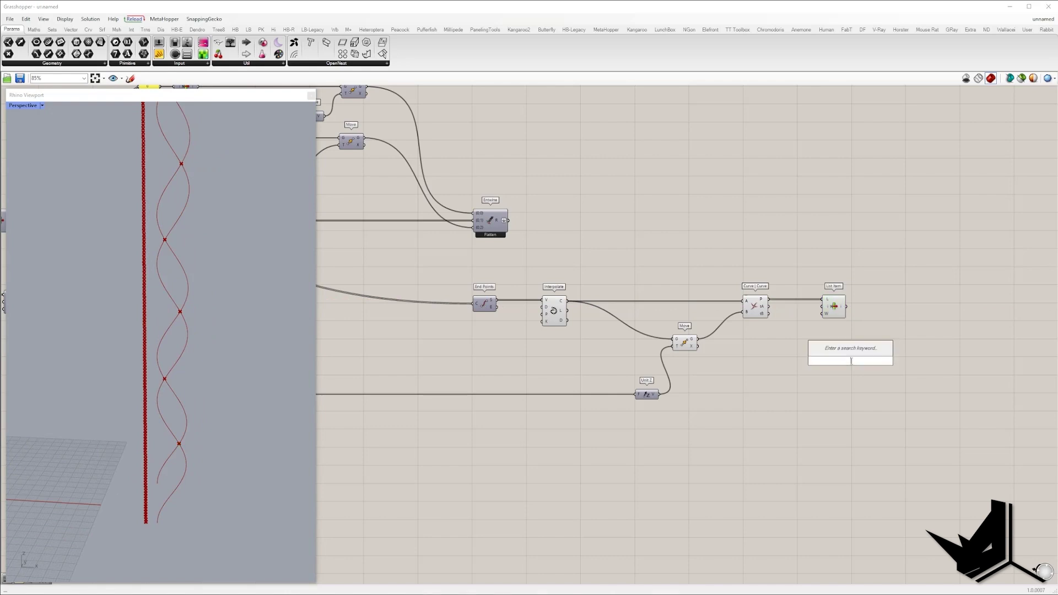
pyautogui.write('yz')
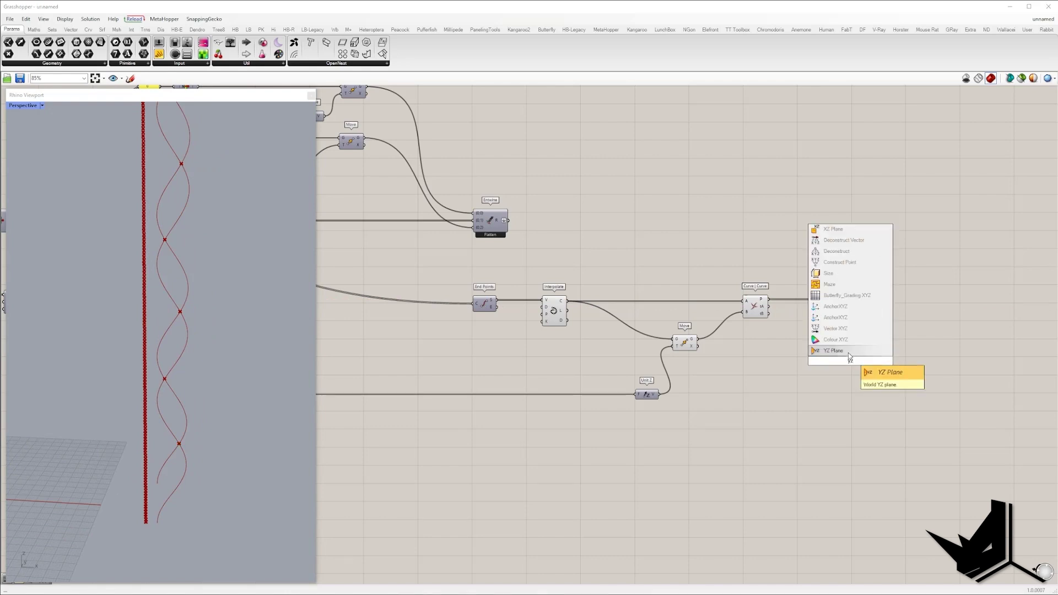
pyautogui.click(852, 352)
pyautogui.moveTo(840, 360); pyautogui.dragTo(878, 310)
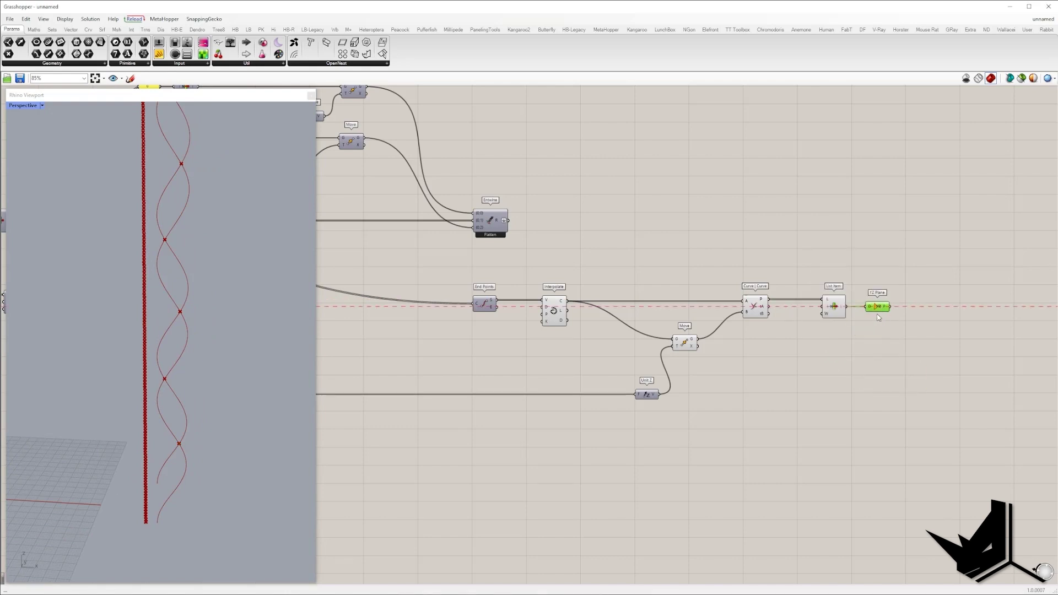
# Add a Mirror component and use the YZ plane as its mirror plane.
pyautogui.scroll(-4, 183, 350)
pyautogui.moveTo(183, 353)
pyautogui.mouseDown(button='right')
pyautogui.moveTo(154, 370)
pyautogui.moveTo(183, 390)
pyautogui.moveTo(169, 415)
pyautogui.mouseUp(button='right')
pyautogui.scroll(6, 184, 392)
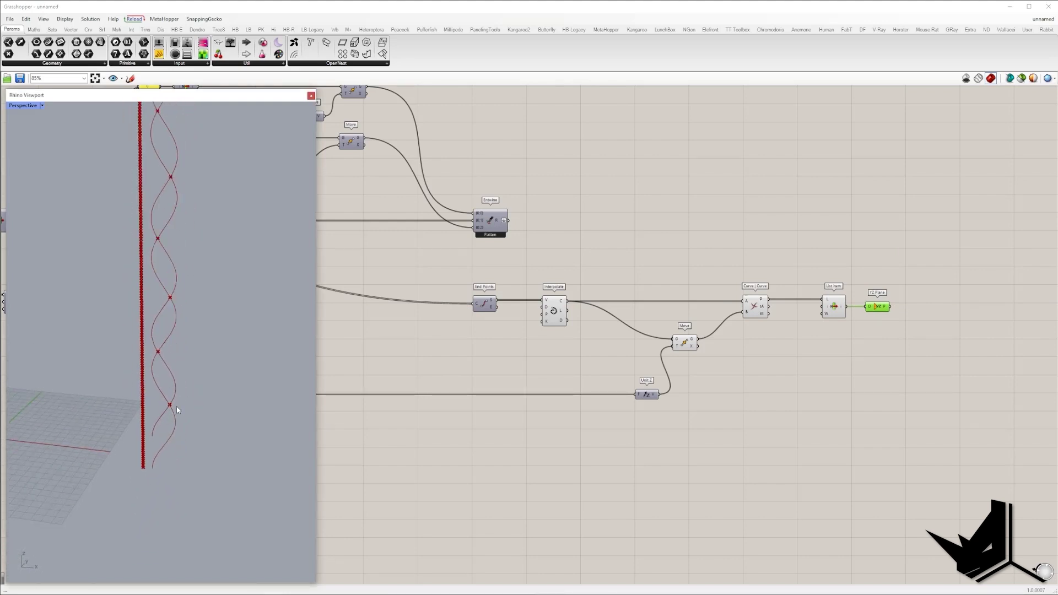
pyautogui.moveTo(843, 415); pyautogui.dragTo(623, 410, button='right')
pyautogui.moveTo(764, 336); pyautogui.dragTo(797, 391, button='right')
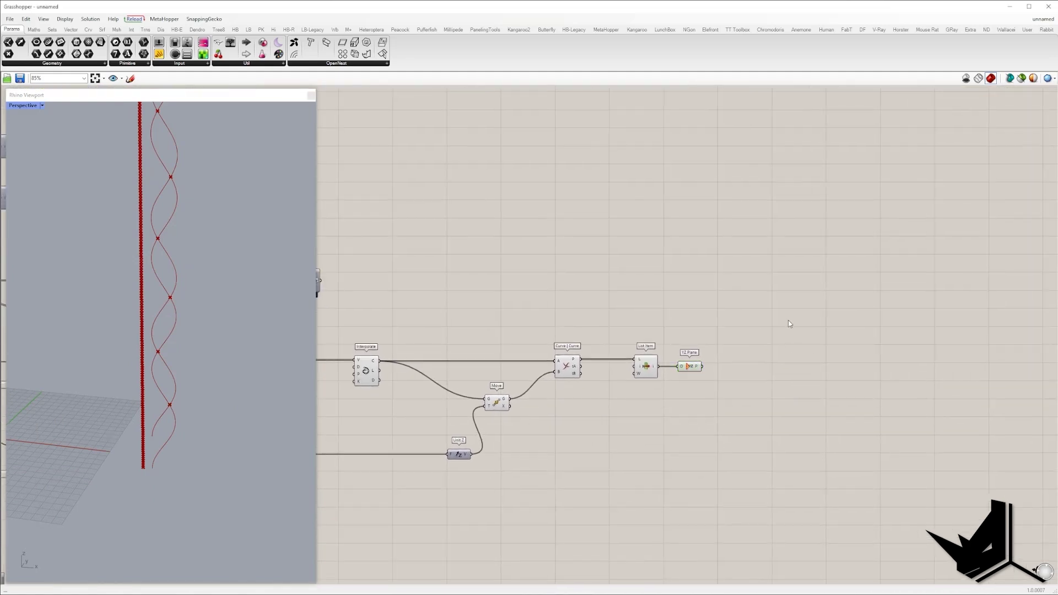
pyautogui.doubleClick(789, 320)
pyautogui.write('mir')
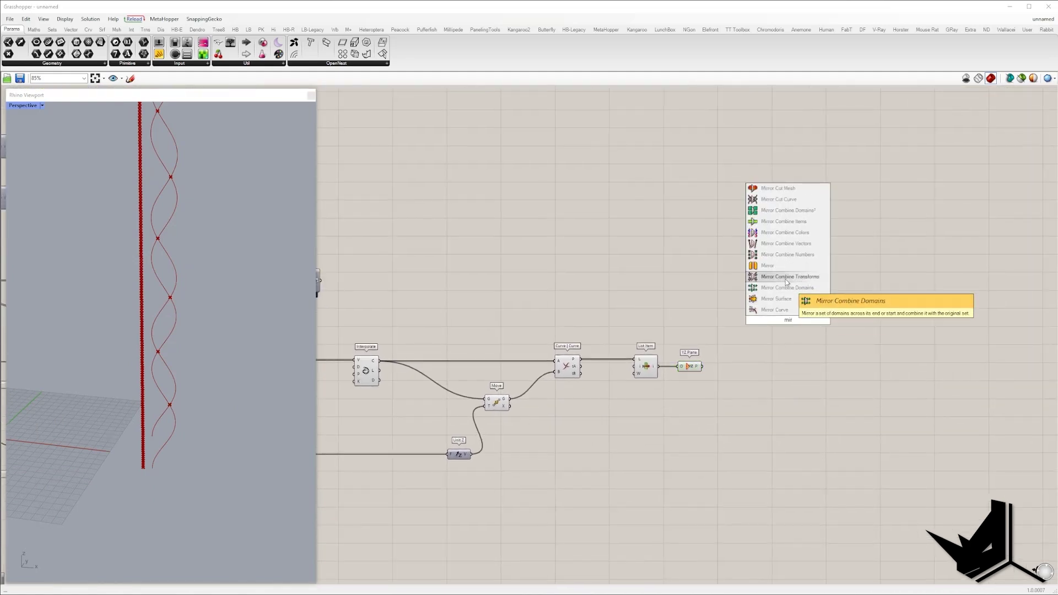
pyautogui.click(768, 265)
pyautogui.moveTo(777, 324); pyautogui.dragTo(707, 373)
# Mirror the Entwine component's combined circles across the plane and show the original circles' preview again.
pyautogui.moveTo(647, 332); pyautogui.dragTo(826, 332, button='right')
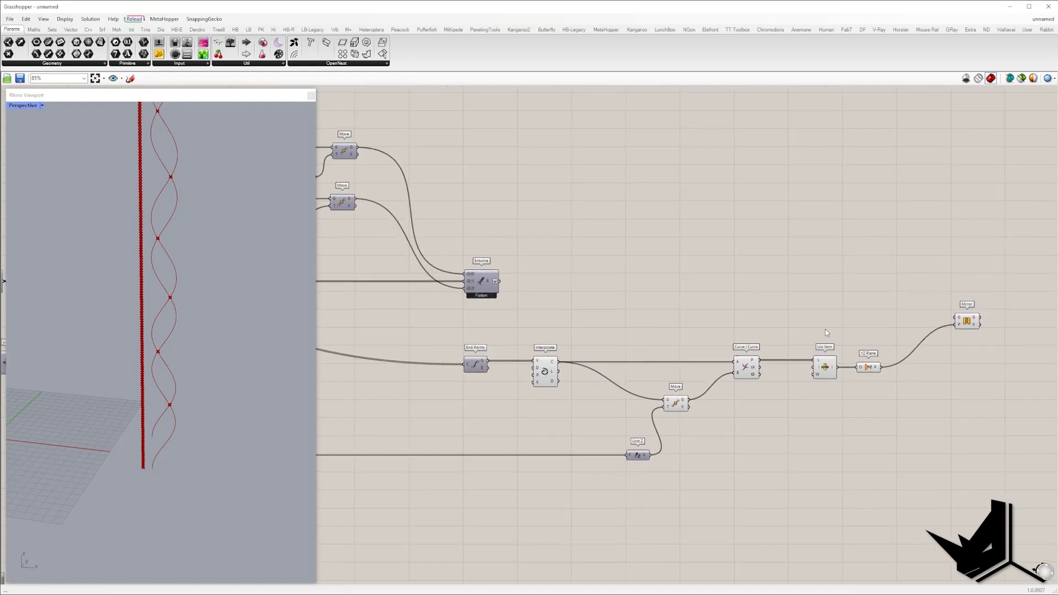
pyautogui.scroll(-1, 826, 334)
pyautogui.moveTo(550, 290); pyautogui.dragTo(952, 293)
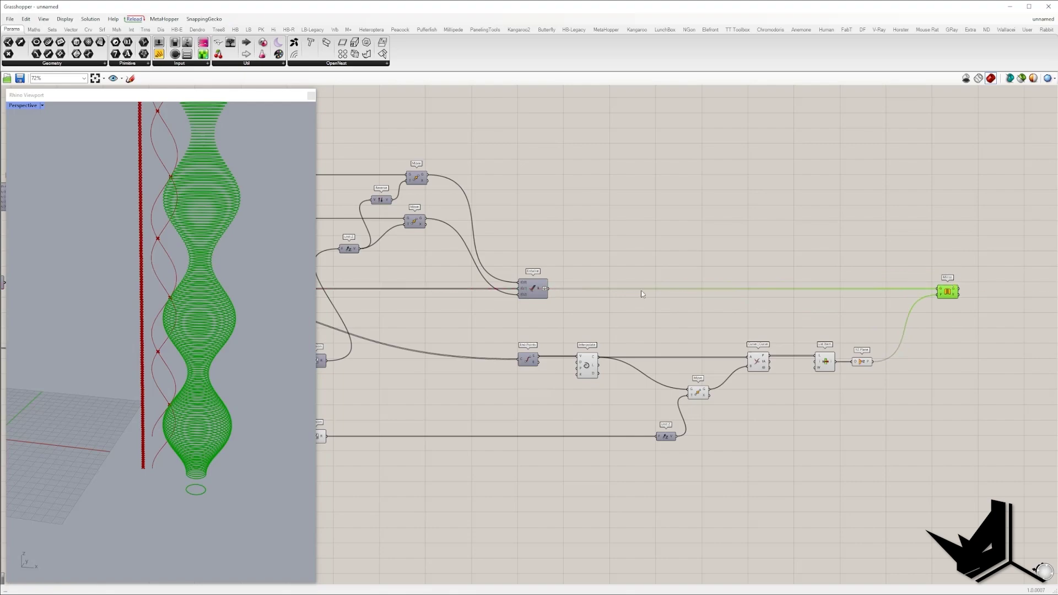
pyautogui.moveTo(229, 372); pyautogui.dragTo(249, 368, button='right')
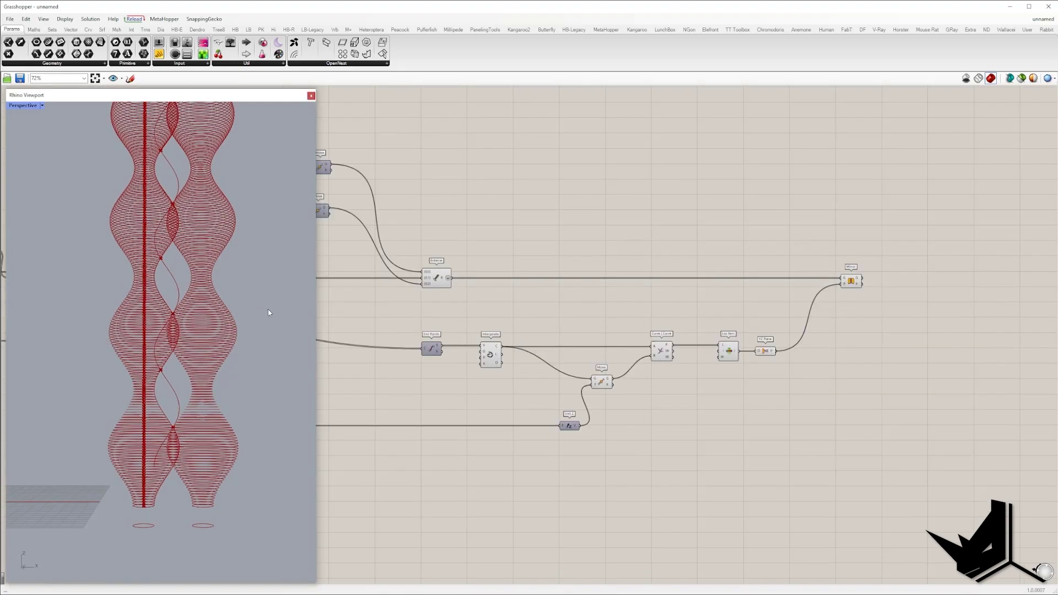
# Mark the original tower's lower part and base beside the mirrored tower on a screen capture.
pyautogui.press('F1')
pyautogui.moveTo(33, 116)
pyautogui.mouseDown()
pyautogui.moveTo(690, 551)
pyautogui.moveTo(916, 553)
pyautogui.moveTo(923, 564)
pyautogui.mouseUp()
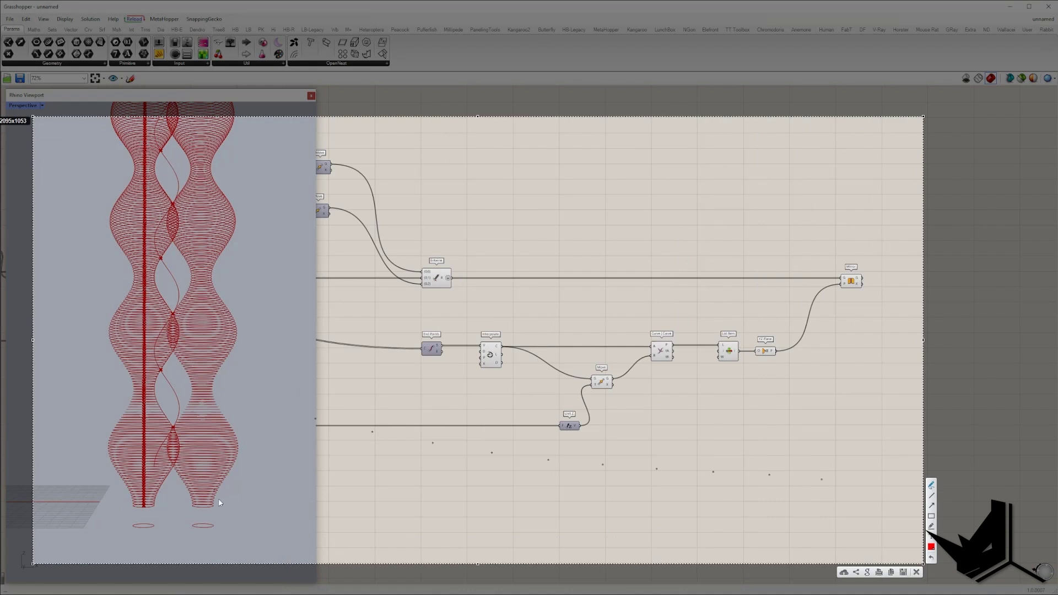
pyautogui.moveTo(263, 513); pyautogui.dragTo(263, 488)
pyautogui.moveTo(136, 401); pyautogui.dragTo(147, 402)
pyautogui.moveTo(142, 503); pyautogui.dragTo(146, 503)
pyautogui.press('Escape')
# Add a Move component that shifts the Mirror component's circles by the lower Unit Z vector.
pyautogui.moveTo(817, 239); pyautogui.dragTo(740, 232, button='right')
pyautogui.click(772, 277)
pyautogui.click(850, 354)
pyautogui.doubleClick(850, 357)
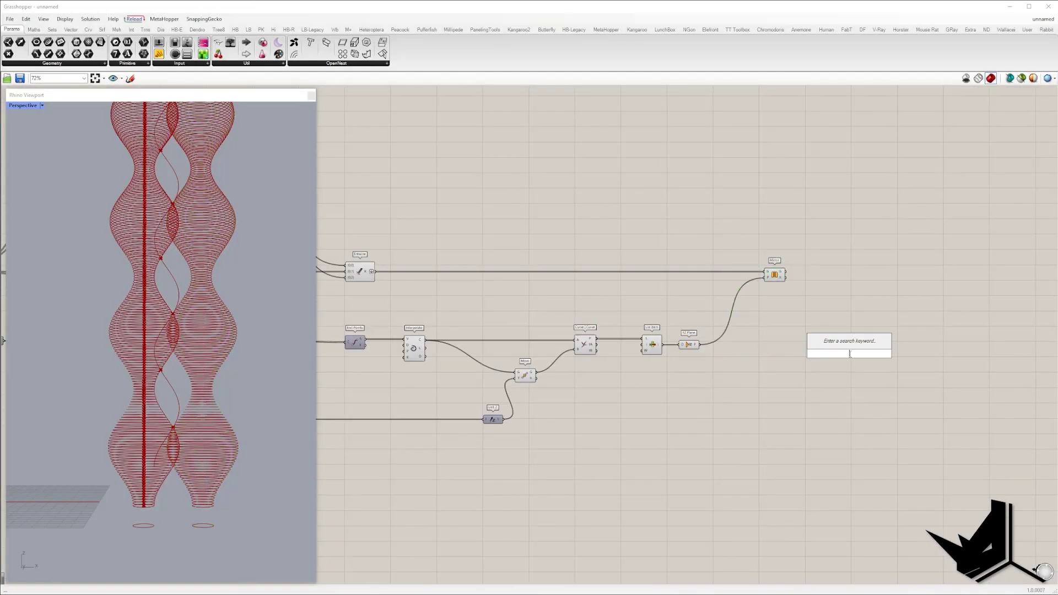
pyautogui.write('move')
pyautogui.press('Return')
pyautogui.moveTo(839, 352); pyautogui.dragTo(787, 274)
pyautogui.moveTo(513, 398); pyautogui.dragTo(526, 376, button='right')
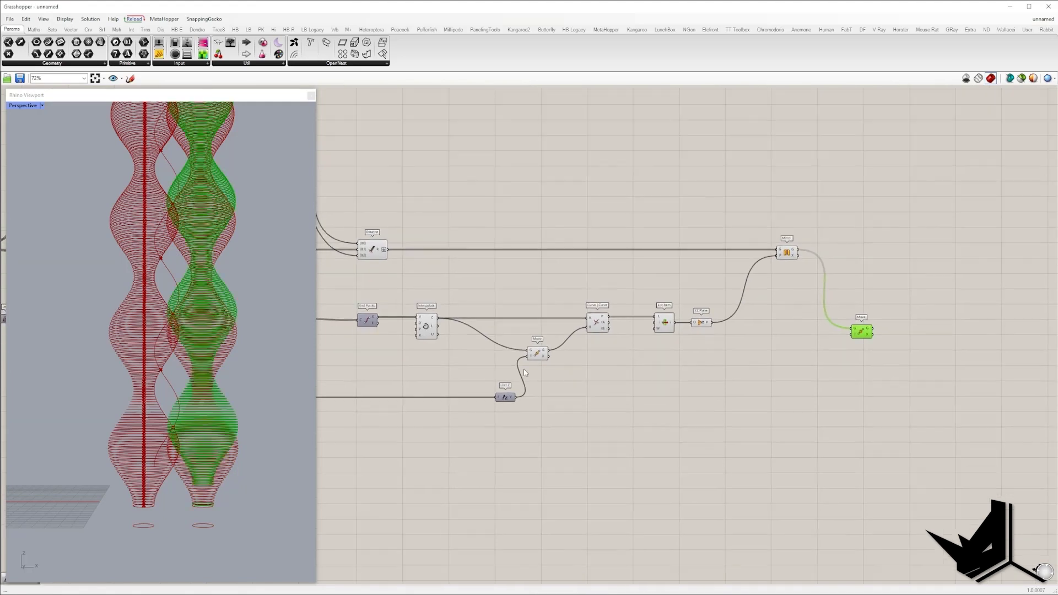
pyautogui.moveTo(517, 397); pyautogui.dragTo(883, 401)
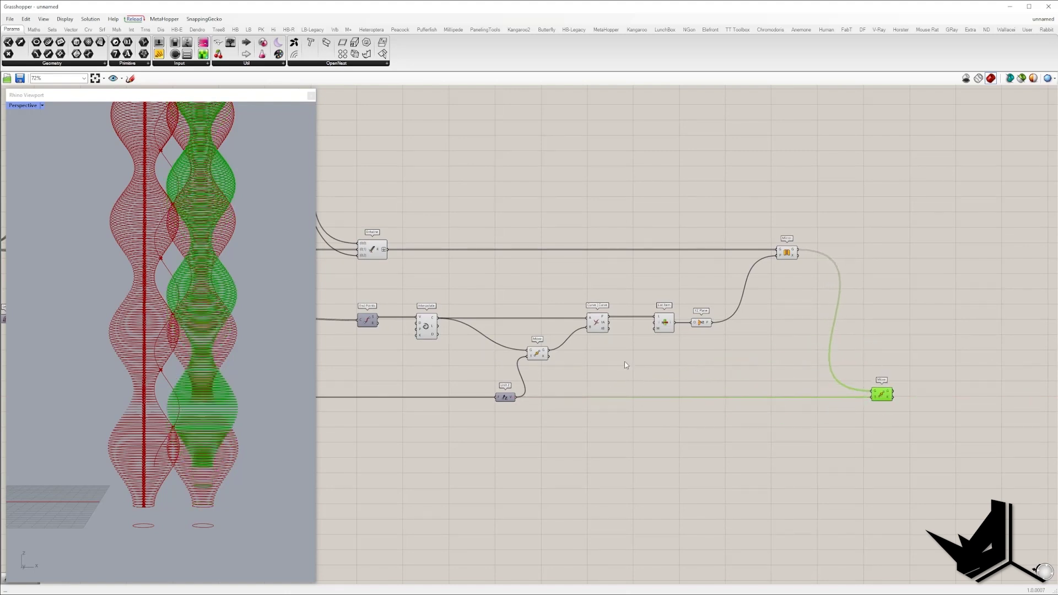
# Hide the preview of the components before the new Move and show only the Entwine component's circles again.
pyautogui.click(432, 320)
pyautogui.moveTo(378, 281); pyautogui.dragTo(459, 368)
pyautogui.scroll(-2, 683, 374)
pyautogui.moveTo(778, 456); pyautogui.dragTo(444, 294)
pyautogui.middleClick(635, 227)
pyautogui.click(646, 242)
pyautogui.click(597, 235)
pyautogui.click(461, 285)
pyautogui.middleClick(488, 237)
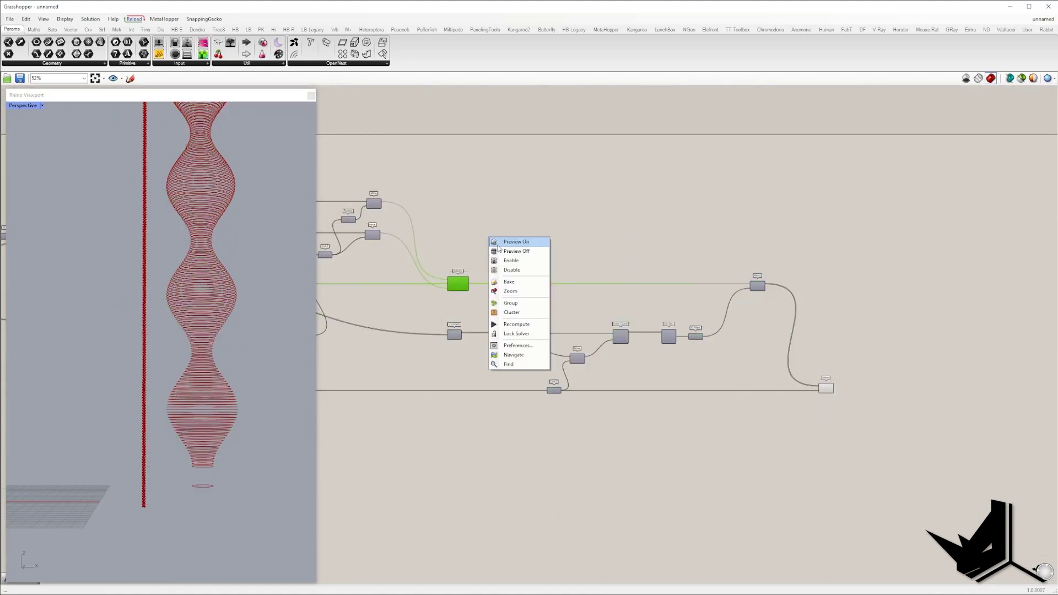
pyautogui.click(501, 242)
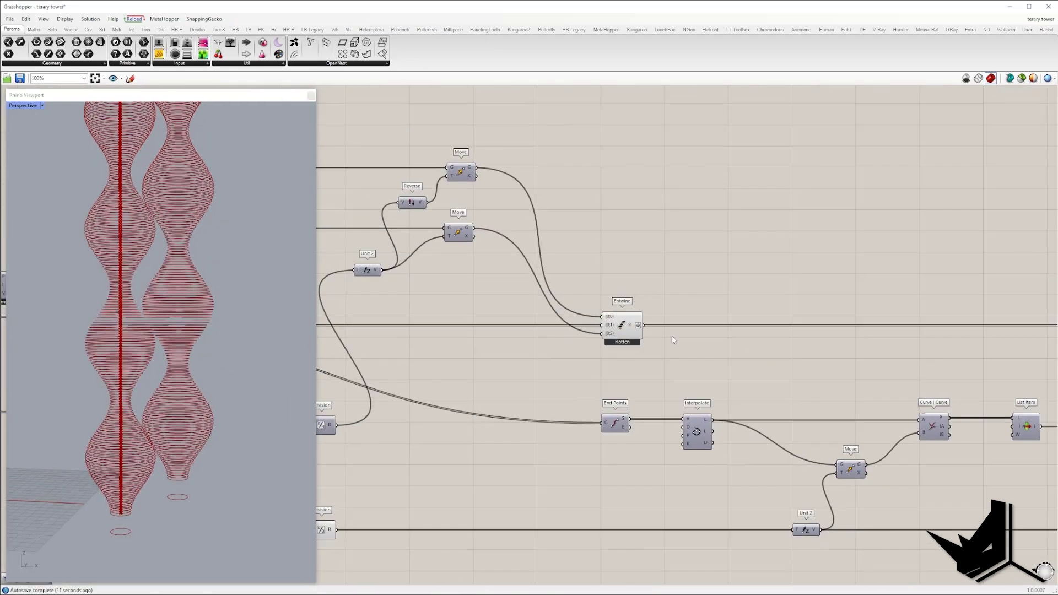
# Add a Loft component and loft the circles coming from the Entwine component.
pyautogui.doubleClick(619, 253)
pyautogui.write('loft')
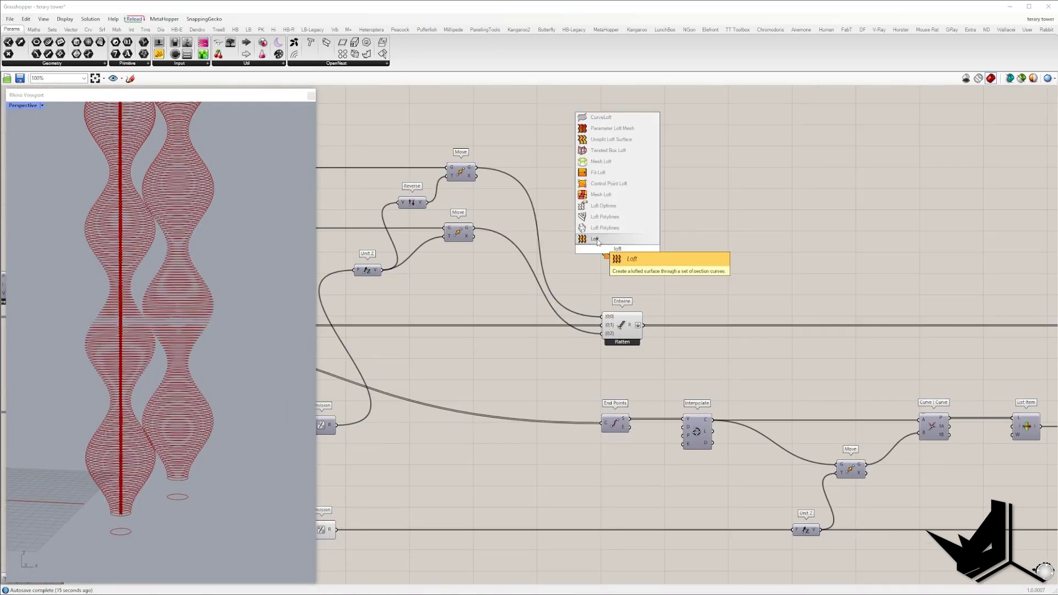
pyautogui.click(597, 242)
pyautogui.moveTo(606, 242); pyautogui.dragTo(643, 325)
pyautogui.moveTo(620, 249); pyautogui.dragTo(736, 281)
# Copy the Loft component onto the moved circles and compare the bases of the two lofted towers.
pyautogui.moveTo(748, 312); pyautogui.dragTo(662, 257, button='right')
pyautogui.keyDown('alt'); pyautogui.moveTo(648, 230); pyautogui.dragTo(828, 382); pyautogui.keyUp('alt')
pyautogui.scroll(-3, 558, 348)
pyautogui.scroll(3, 915, 452)
pyautogui.moveTo(787, 340); pyautogui.dragTo(815, 378)
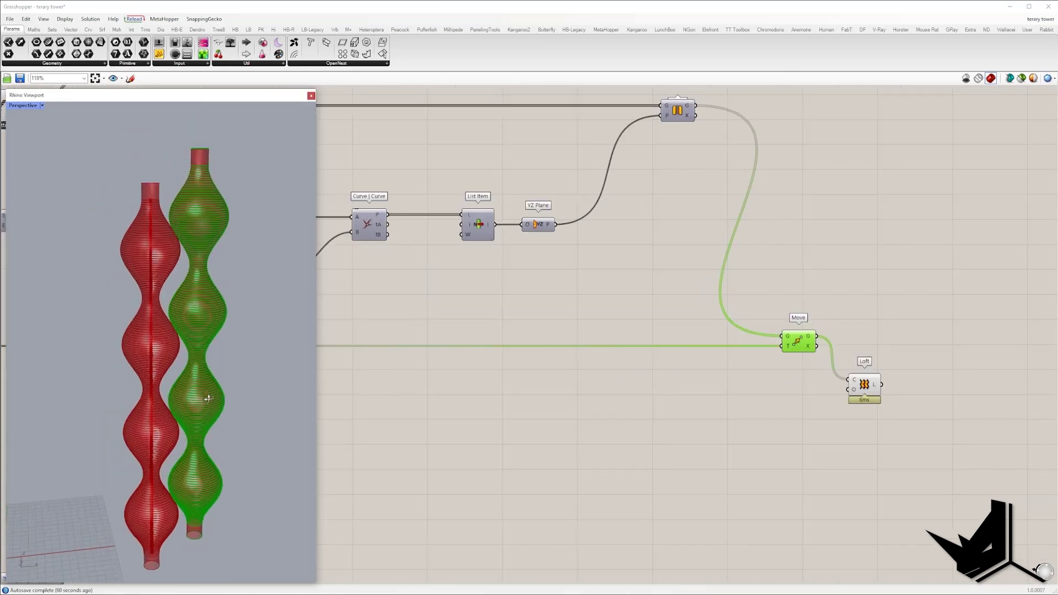
pyautogui.moveTo(210, 386)
pyautogui.mouseDown(button='right')
pyautogui.moveTo(216, 398)
pyautogui.moveTo(213, 384)
pyautogui.mouseUp(button='right')
pyautogui.scroll(-3, 210, 489)
pyautogui.scroll(5, 202, 478)
pyautogui.scroll(-4, 201, 472)
pyautogui.scroll(3, 201, 469)
pyautogui.scroll(2, 201, 470)
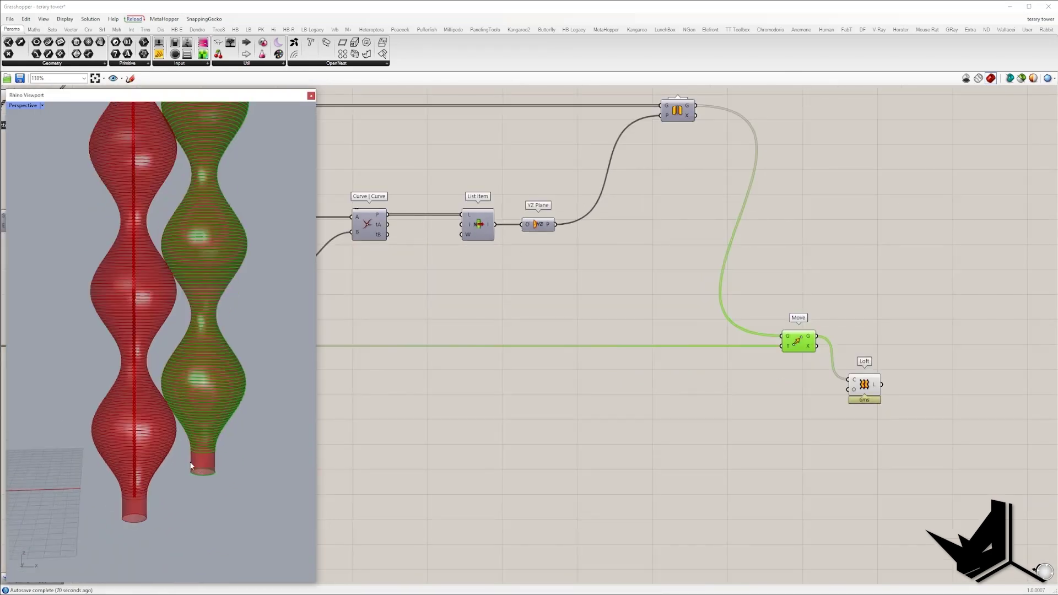
pyautogui.scroll(-3, 209, 479)
# Delete the Loft component attached to the moved circles.
pyautogui.moveTo(596, 452); pyautogui.dragTo(502, 473, button='right')
pyautogui.click(761, 375)
pyautogui.click(769, 406)
pyautogui.press('Delete')
pyautogui.click(702, 365)
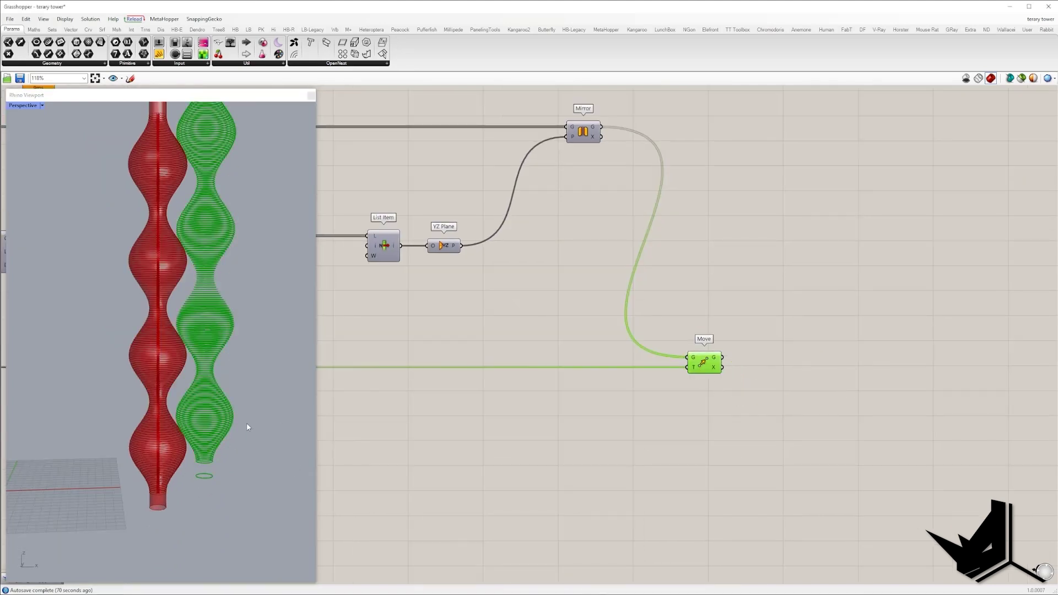
pyautogui.scroll(-2, 248, 427)
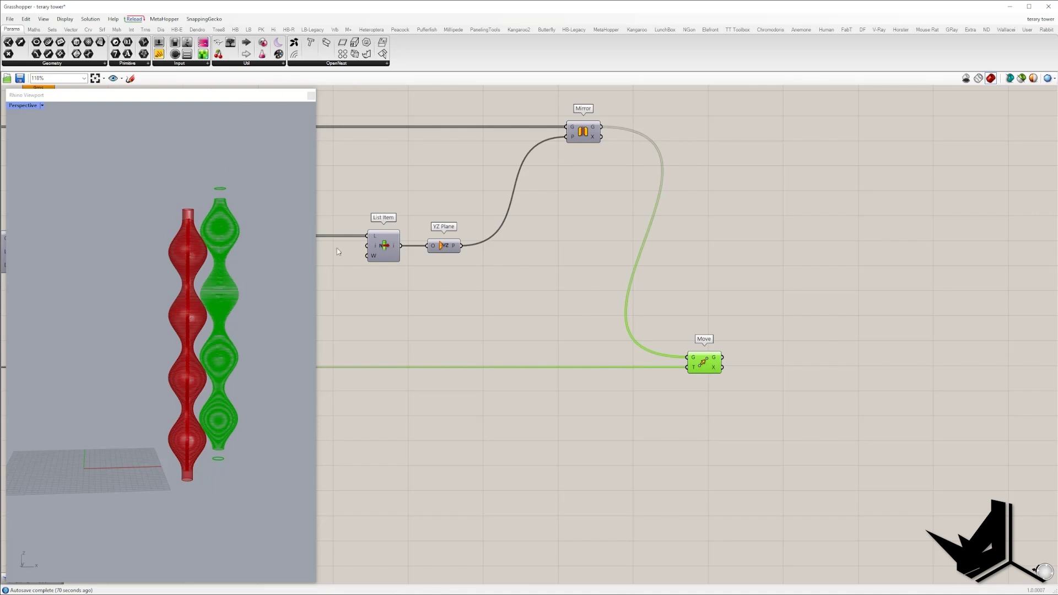
# Add a List Item component that extracts a circle from the Move component's output.
pyautogui.doubleClick(808, 389)
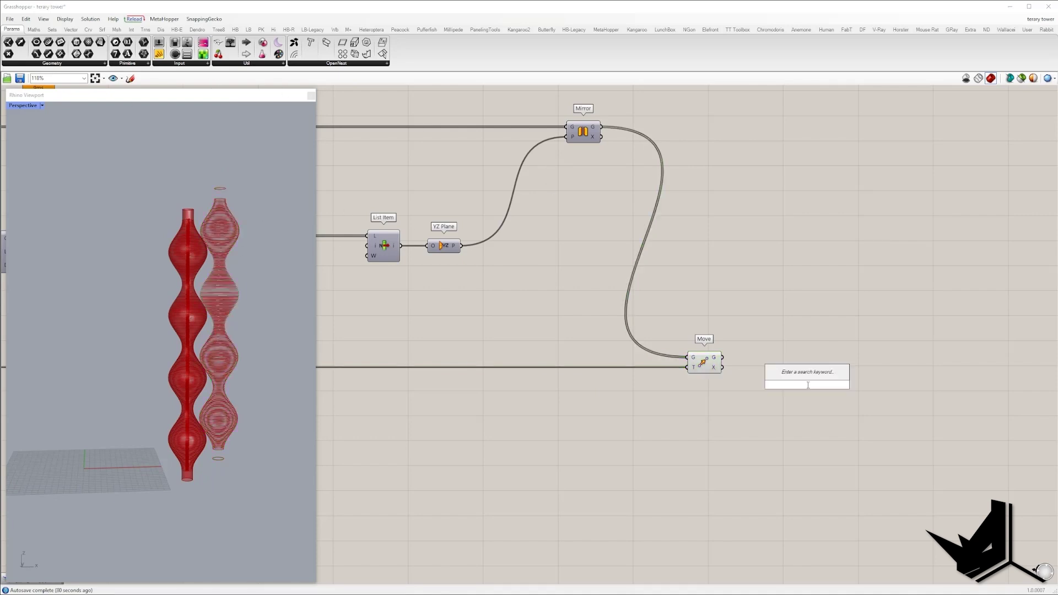
pyautogui.write('list item')
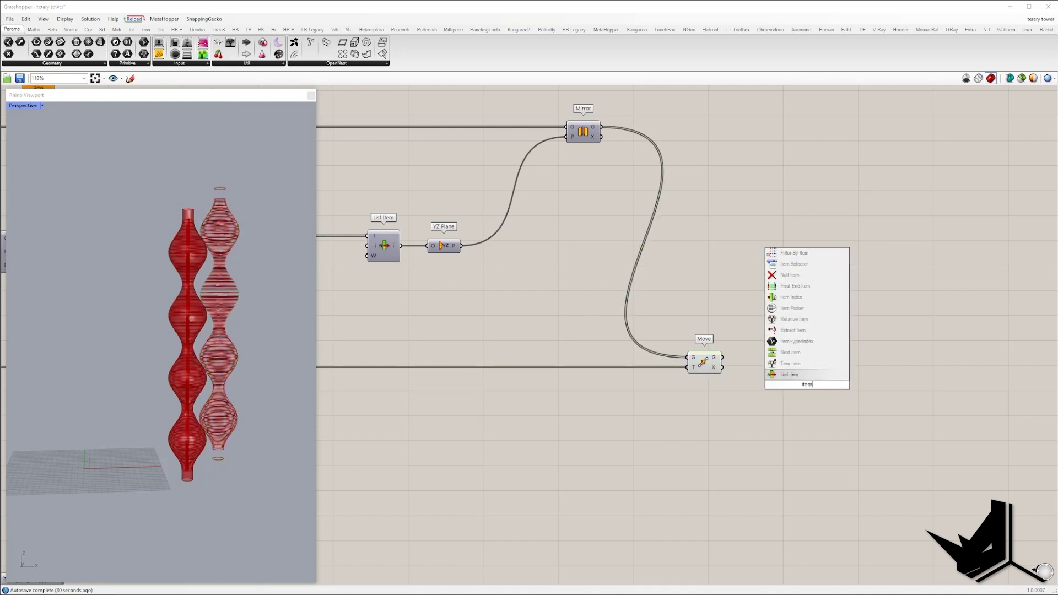
pyautogui.press('Return')
pyautogui.moveTo(785, 377); pyautogui.dragTo(808, 448)
# Examine how the base of the lofted tower compares with the lowest circle of the moved tower.
pyautogui.moveTo(747, 460); pyautogui.dragTo(687, 398, button='right')
pyautogui.scroll(-2, 720, 383)
pyautogui.moveTo(619, 393); pyautogui.dragTo(771, 390, button='right')
pyautogui.doubleClick(770, 390)
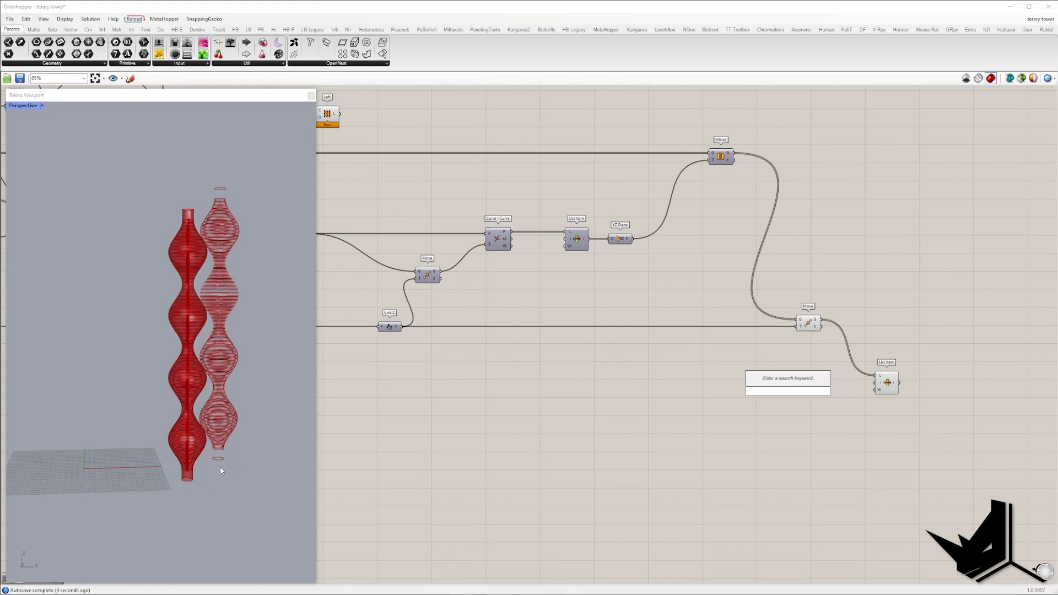
pyautogui.click(196, 477)
pyautogui.moveTo(197, 477); pyautogui.dragTo(216, 484, button='right')
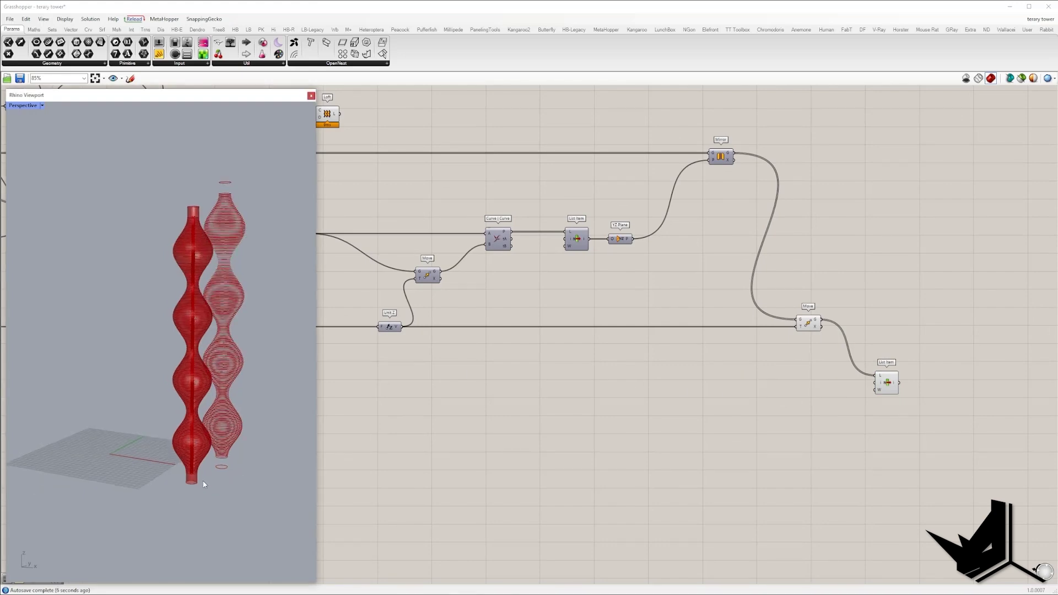
pyautogui.moveTo(411, 426); pyautogui.dragTo(826, 481, button='right')
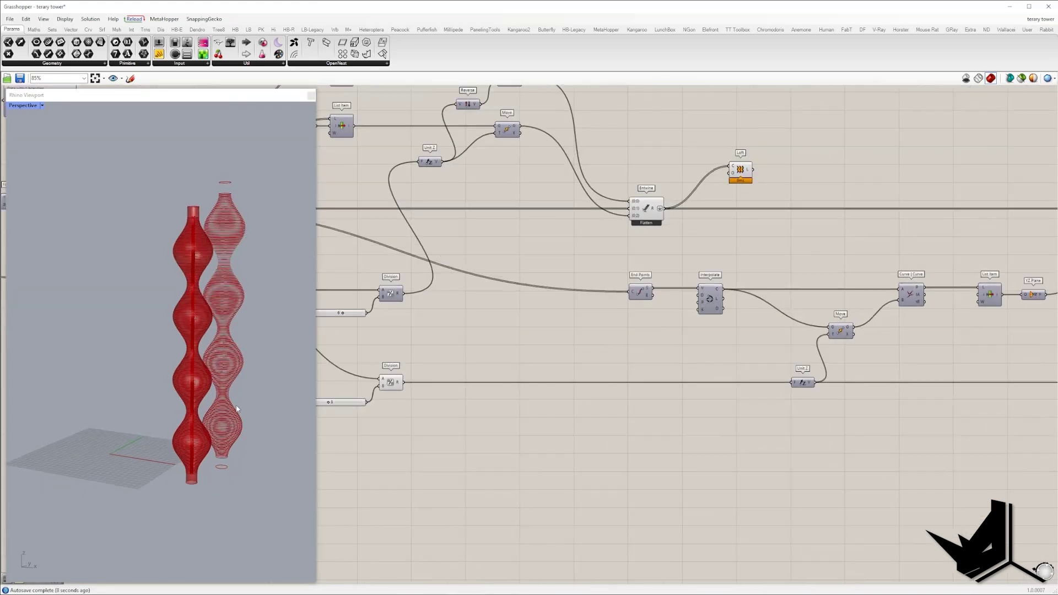
pyautogui.scroll(4, 192, 481)
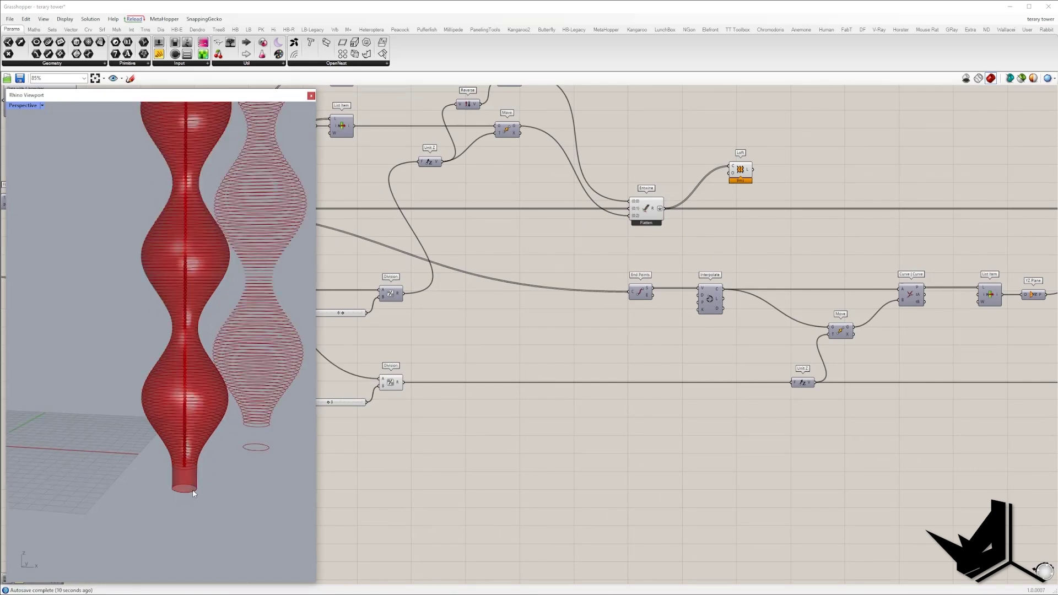
pyautogui.scroll(-2, 191, 489)
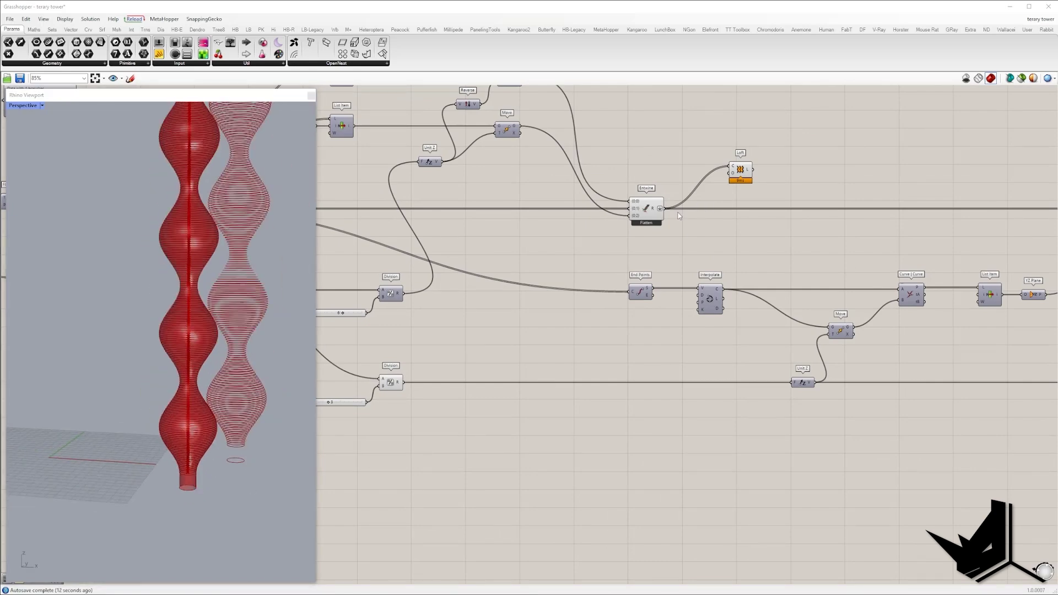
# Relocate the original tower's Loft component to the empty canvas area below the mirror section.
pyautogui.moveTo(694, 210); pyautogui.dragTo(592, 229, button='right')
pyautogui.click(544, 227)
pyautogui.moveTo(634, 193); pyautogui.dragTo(884, 470)
pyautogui.moveTo(829, 449); pyautogui.dragTo(468, 387, button='right')
pyautogui.moveTo(535, 404); pyautogui.dragTo(535, 431)
pyautogui.moveTo(218, 326); pyautogui.dragTo(207, 357, button='right')
pyautogui.keyDown('shift'); pyautogui.moveTo(192, 292); pyautogui.dragTo(172, 337, button='right'); pyautogui.keyUp('shift')
pyautogui.doubleClick(563, 439)
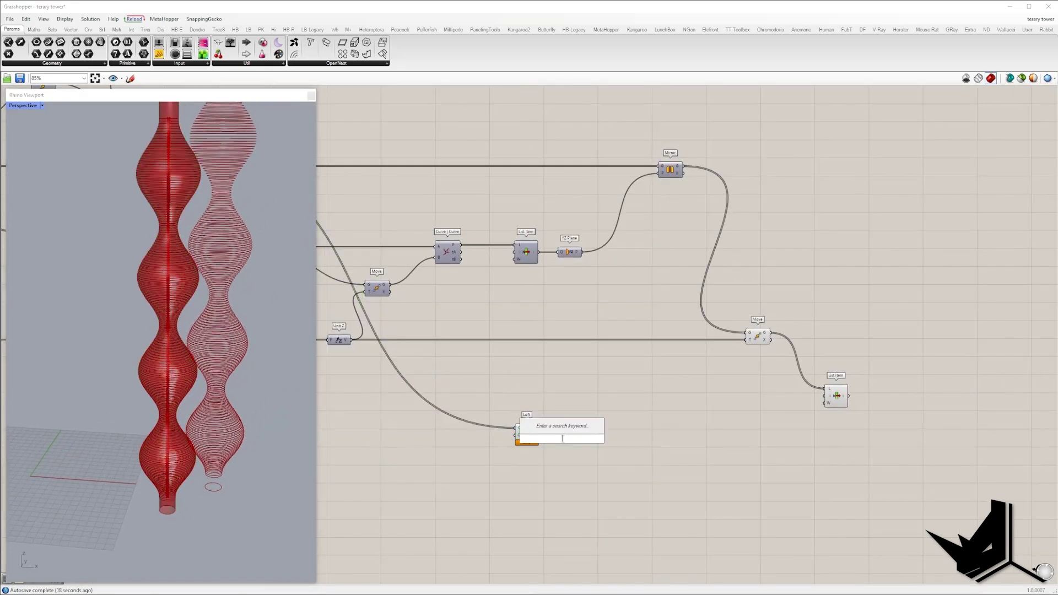
pyautogui.write('bound')
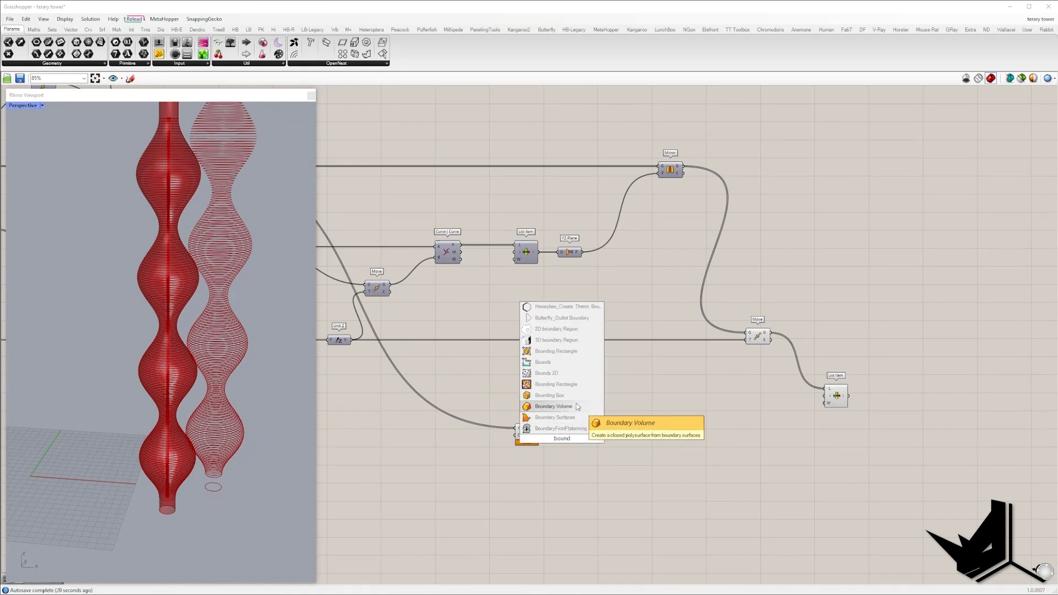
pyautogui.click(560, 386)
# Shift the Loft component to make room and connect its output to a new Evaluate Box component.
pyautogui.scroll(-3, 512, 431)
pyautogui.moveTo(508, 432); pyautogui.dragTo(417, 458)
pyautogui.scroll(3, 417, 458)
pyautogui.doubleClick(482, 451)
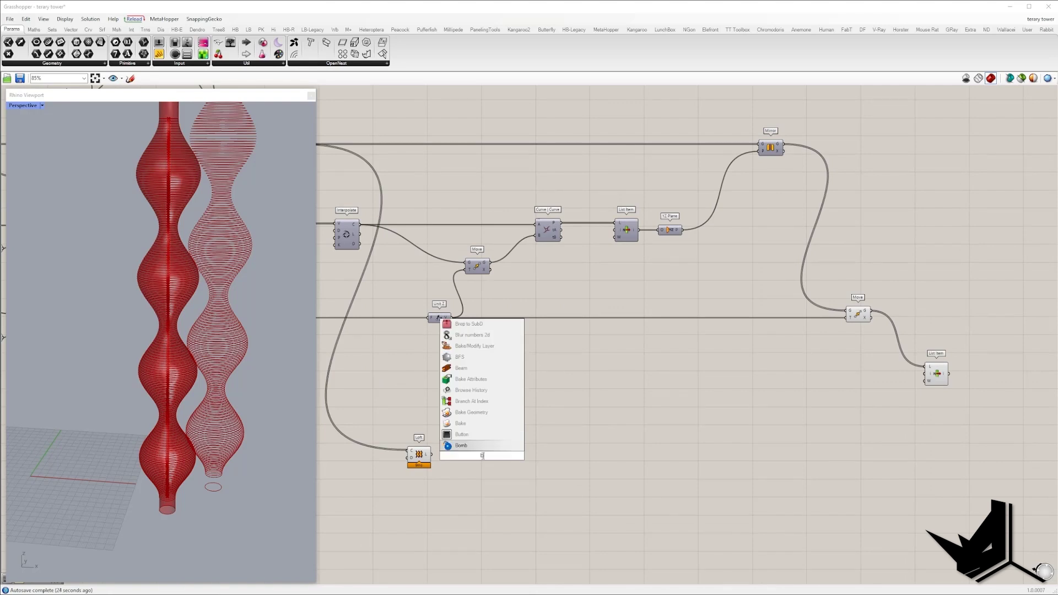
pyautogui.write('ev')
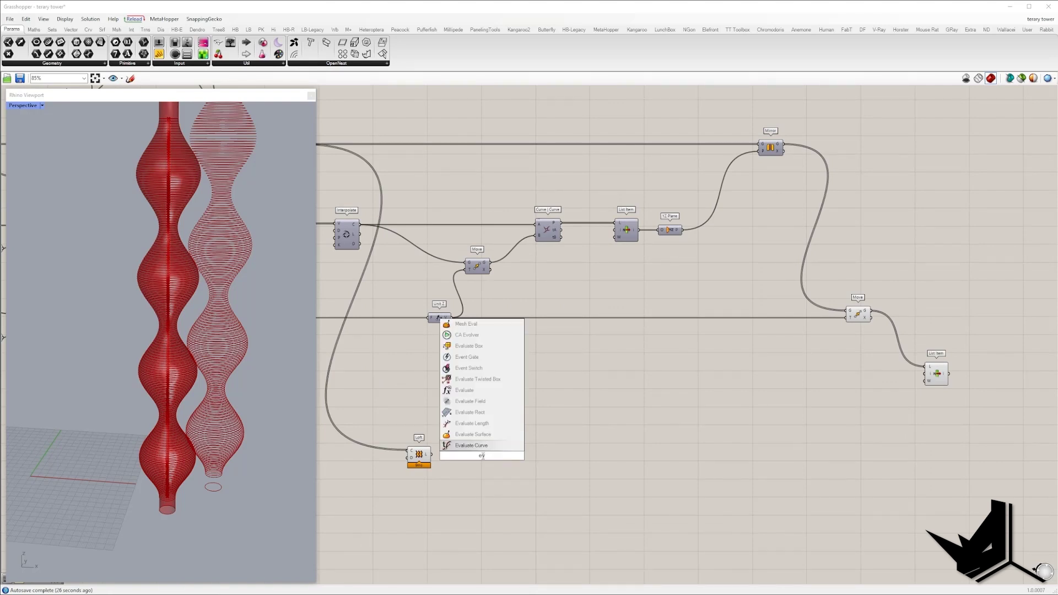
pyautogui.write('aluate')
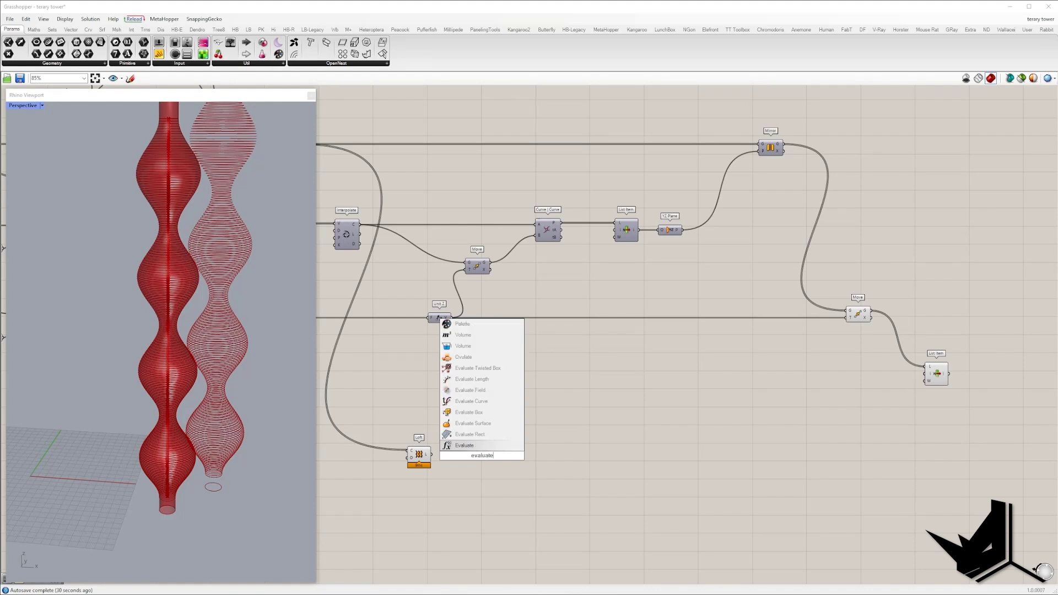
pyautogui.click(481, 429)
pyautogui.moveTo(470, 446); pyautogui.dragTo(511, 463)
# Add a panel with the value 0 and connect it to the Evaluate Box's W parameter.
pyautogui.doubleClick(479, 487)
pyautogui.write('//0.5')
pyautogui.press('Return')
pyautogui.scroll(4, 493, 491)
pyautogui.moveTo(474, 488); pyautogui.dragTo(540, 457)
# Add an XY Plane component with its origin at the Evaluate Box's point output.
pyautogui.doubleClick(636, 431)
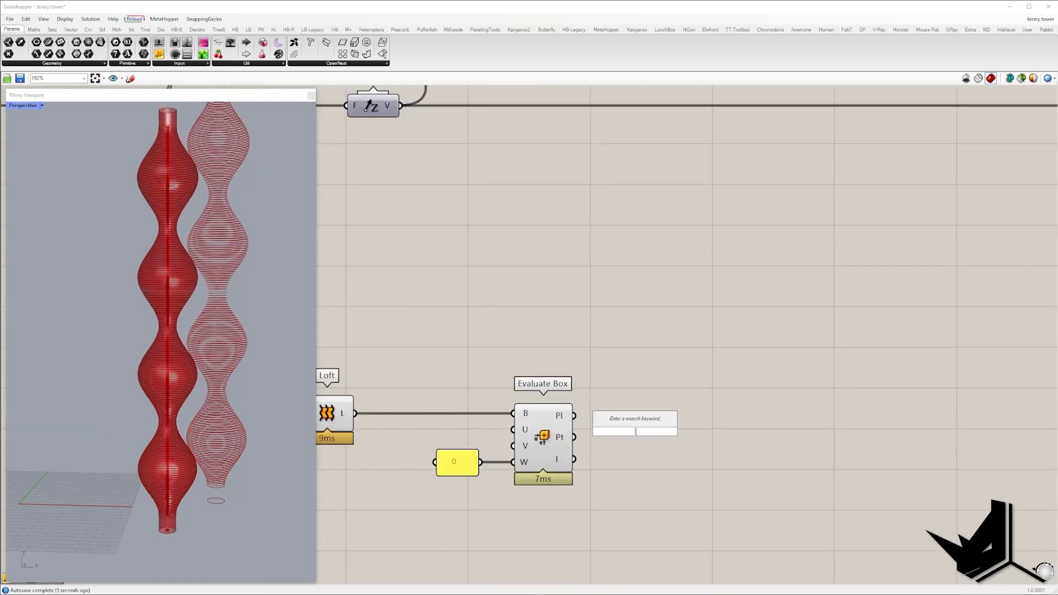
pyautogui.press('Escape')
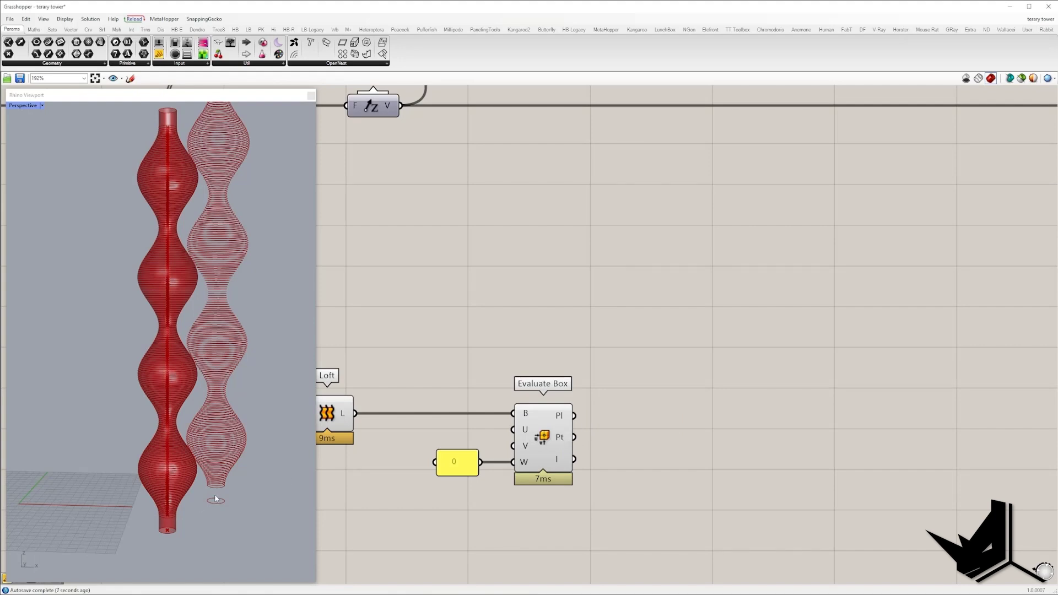
pyautogui.doubleClick(669, 436)
pyautogui.write('xy')
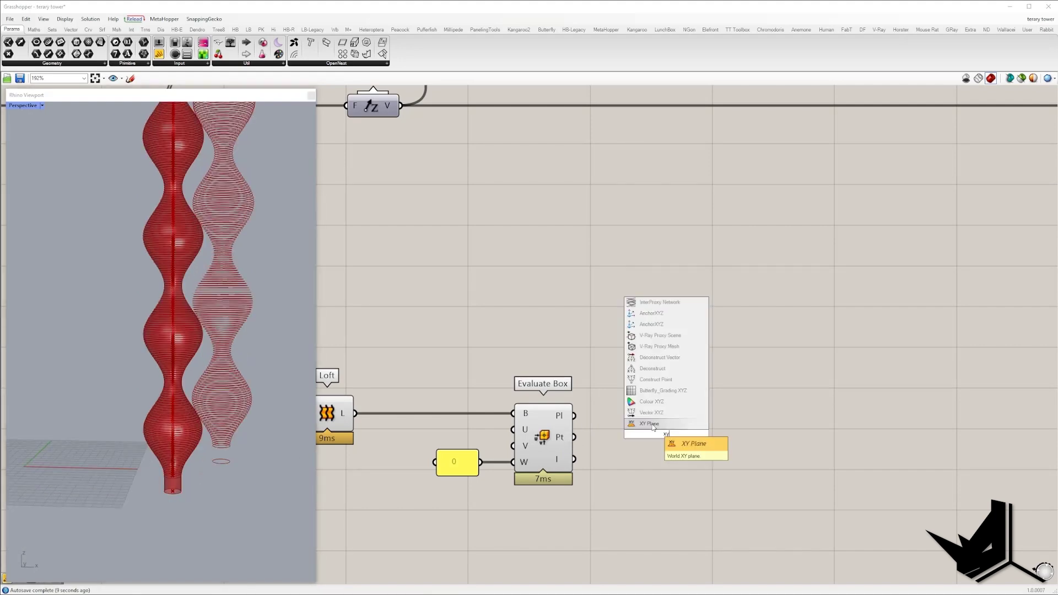
pyautogui.click(652, 426)
pyautogui.moveTo(639, 432); pyautogui.dragTo(574, 437)
pyautogui.moveTo(670, 438); pyautogui.dragTo(662, 443)
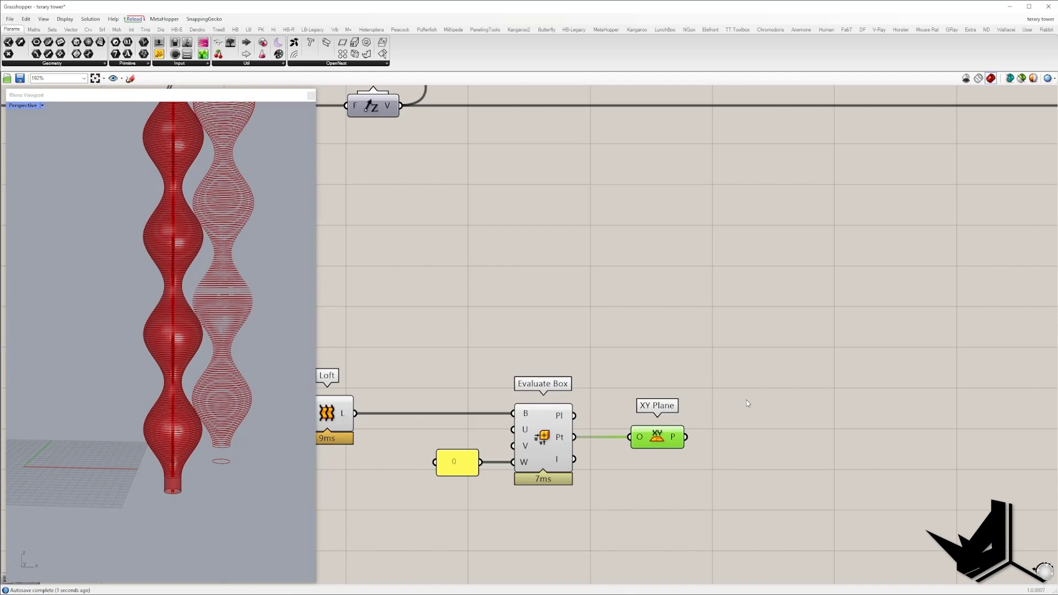
# Project the List Item's circle onto the new XY plane with a Project component placed below the List Item.
pyautogui.scroll(-5, 774, 403)
pyautogui.doubleClick(837, 373)
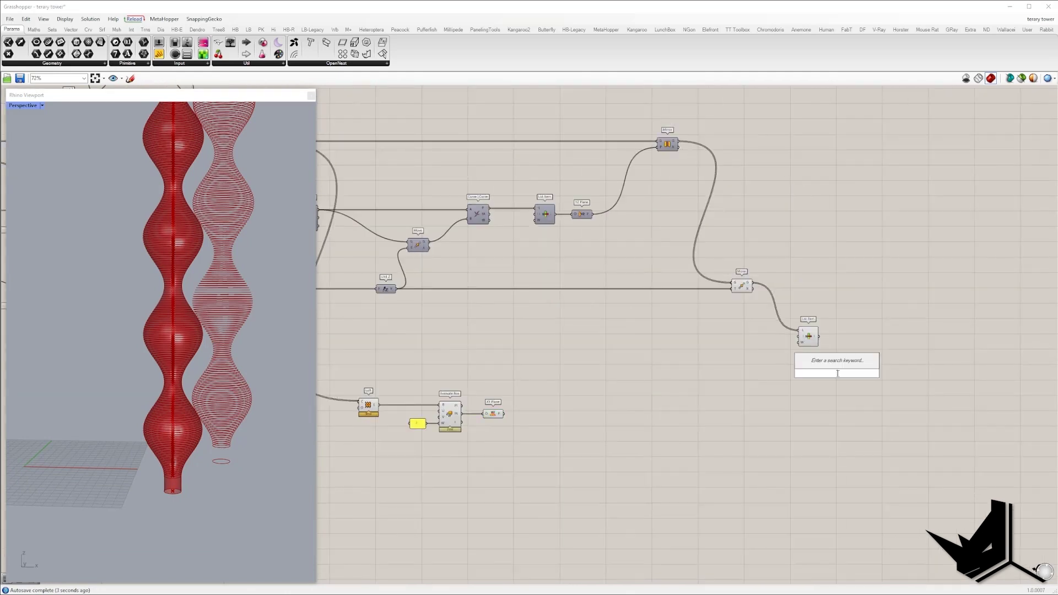
pyautogui.write('pro')
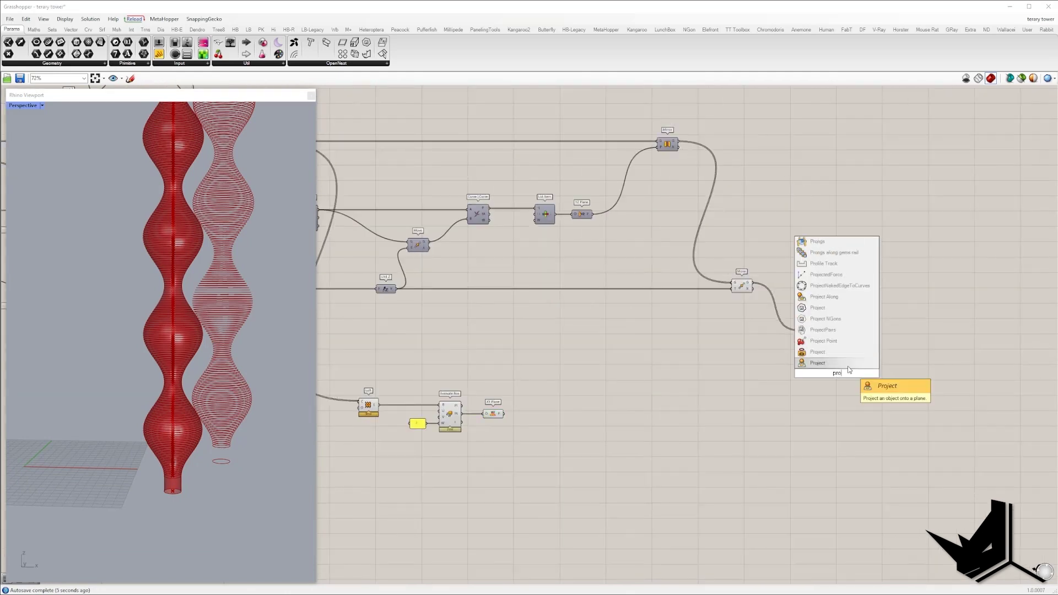
pyautogui.press('Return')
pyautogui.scroll(4, 837, 375)
pyautogui.moveTo(778, 320); pyautogui.dragTo(669, 320, button='right')
pyautogui.moveTo(694, 311); pyautogui.dragTo(331, 429)
pyautogui.scroll(-3, 715, 382)
pyautogui.moveTo(715, 381); pyautogui.dragTo(735, 425)
# Add a Merge component with the Move component's circles as its first input.
pyautogui.moveTo(776, 368); pyautogui.dragTo(719, 364, button='right')
pyautogui.doubleClick(745, 353)
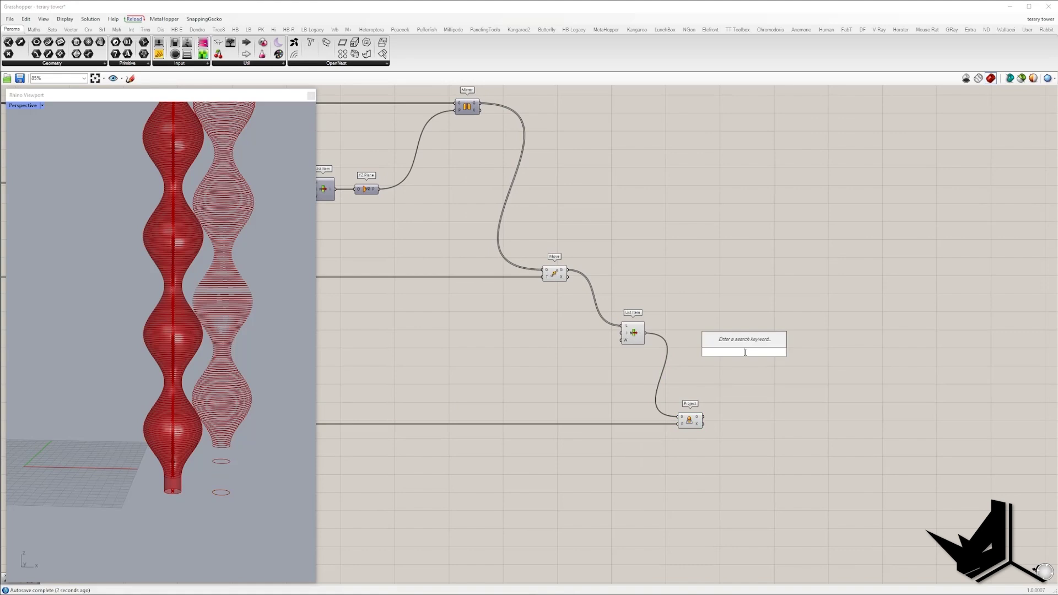
pyautogui.write('merge')
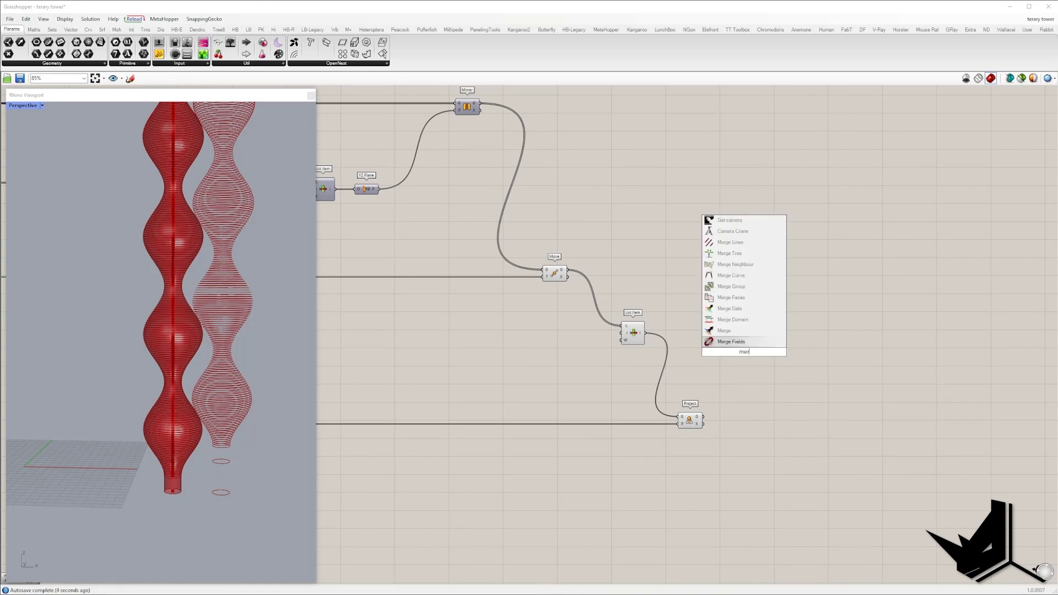
pyautogui.press('Return')
pyautogui.moveTo(729, 348); pyautogui.dragTo(568, 271)
pyautogui.click(555, 274)
pyautogui.scroll(-4, 251, 387)
pyautogui.scroll(-1, 250, 390)
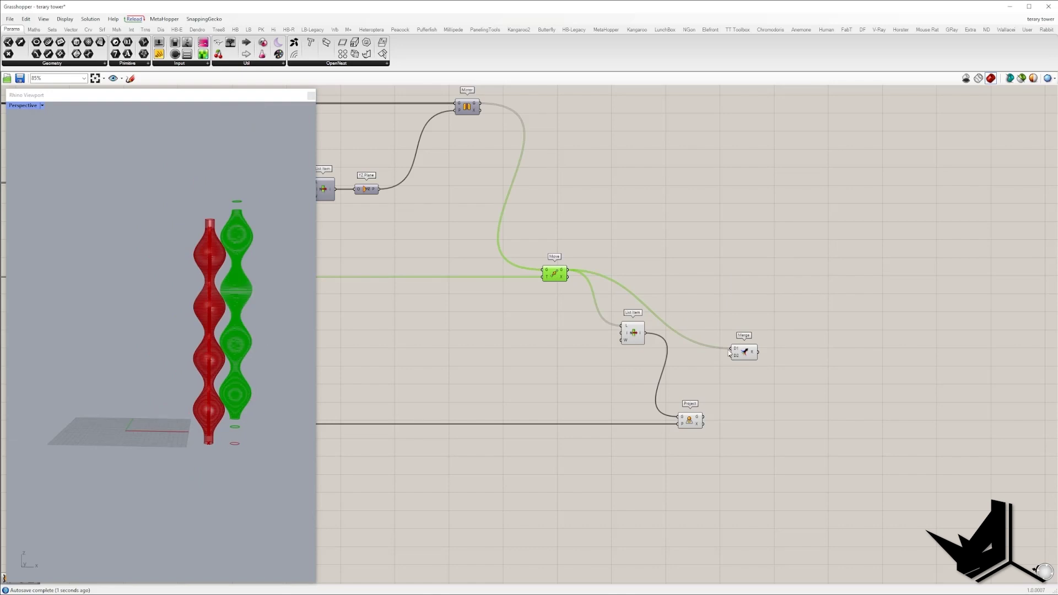
# Connect the projected circle to Merge's second input and align the Merge component with the Move component.
pyautogui.moveTo(750, 361); pyautogui.dragTo(704, 418)
pyautogui.scroll(3, 206, 451)
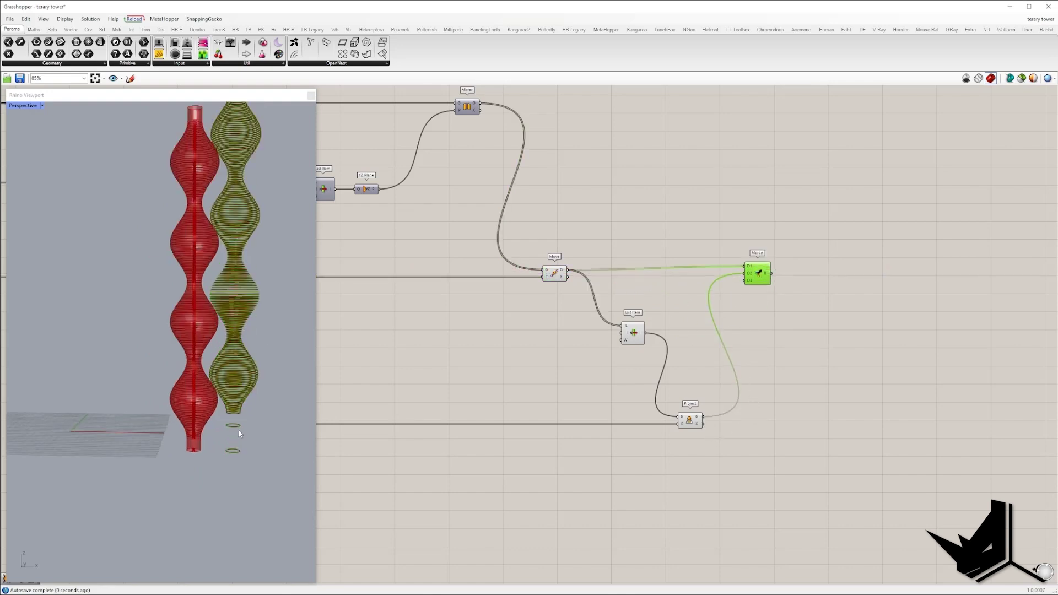
pyautogui.moveTo(796, 334); pyautogui.dragTo(703, 371, button='right')
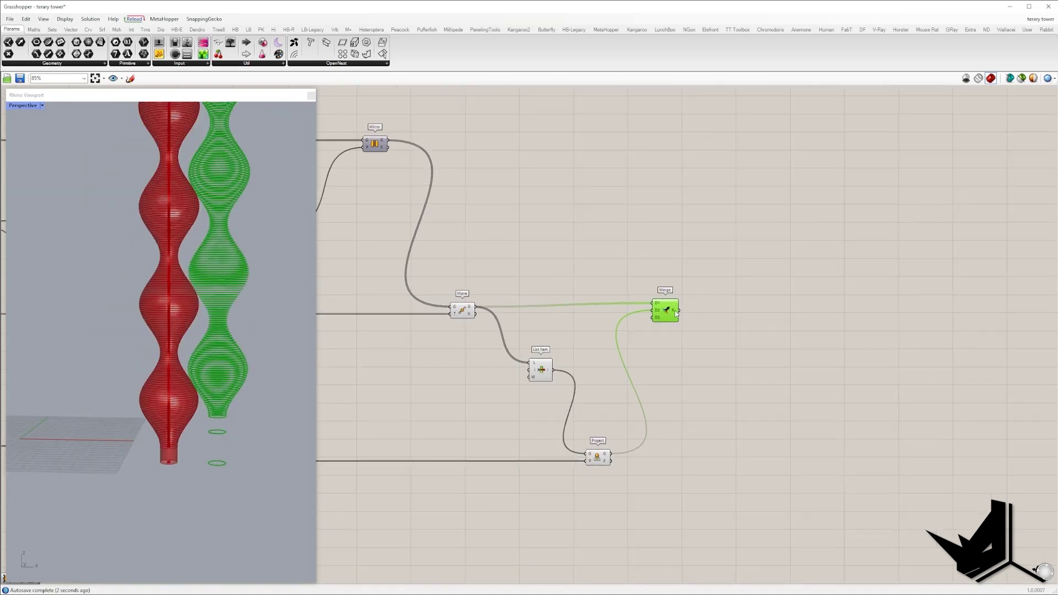
pyautogui.moveTo(669, 309); pyautogui.dragTo(672, 313)
pyautogui.click(710, 327)
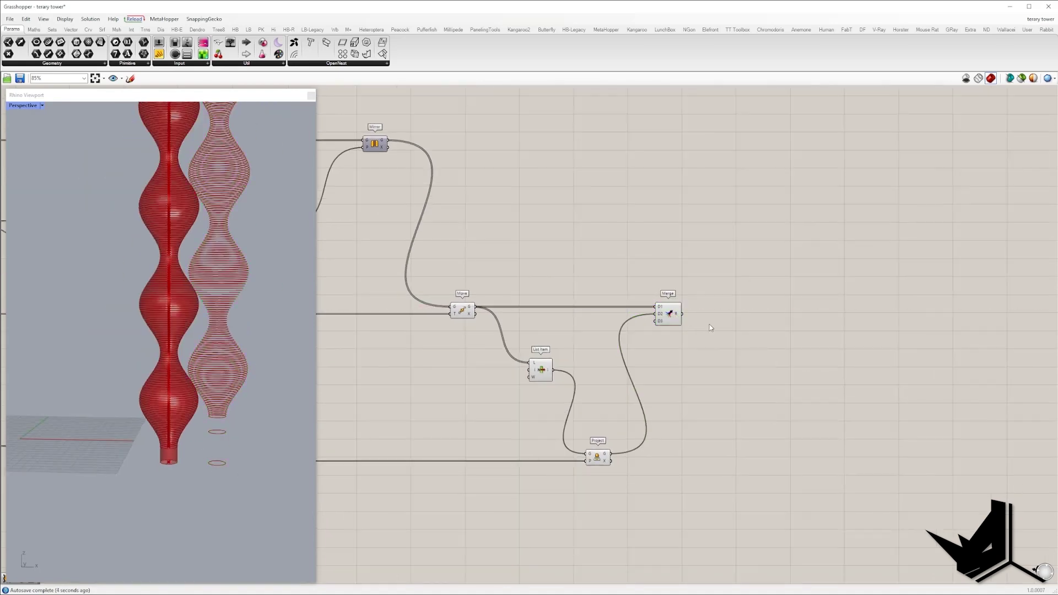
# Copy the existing Loft component beside the Merge component and loft the merged circles with it.
pyautogui.moveTo(385, 322); pyautogui.dragTo(664, 319, button='right')
pyautogui.moveTo(504, 299); pyautogui.dragTo(618, 309, button='right')
pyautogui.click(414, 458)
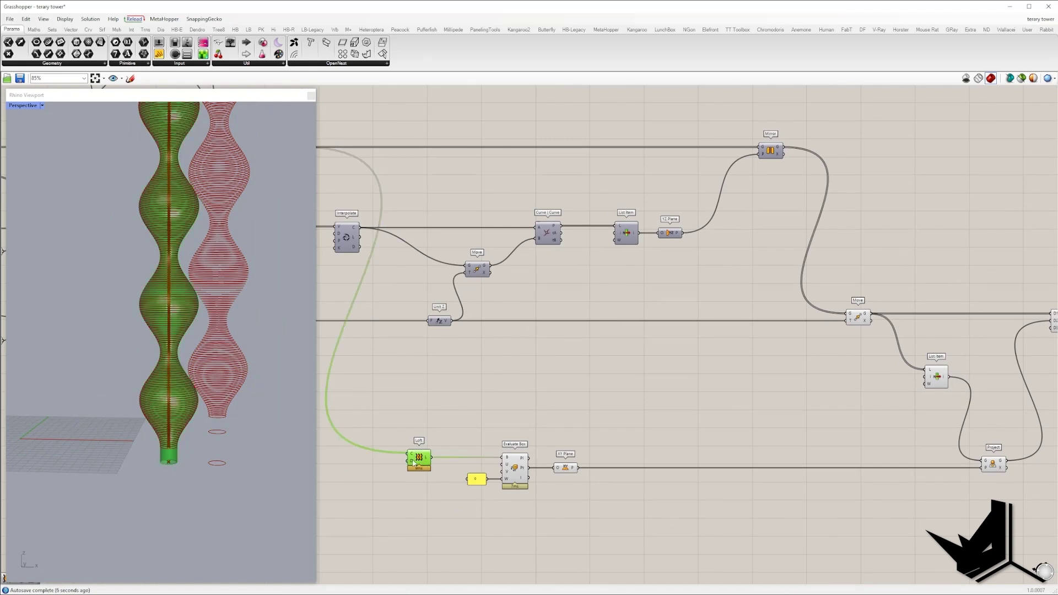
pyautogui.moveTo(414, 457); pyautogui.dragTo(775, 369)
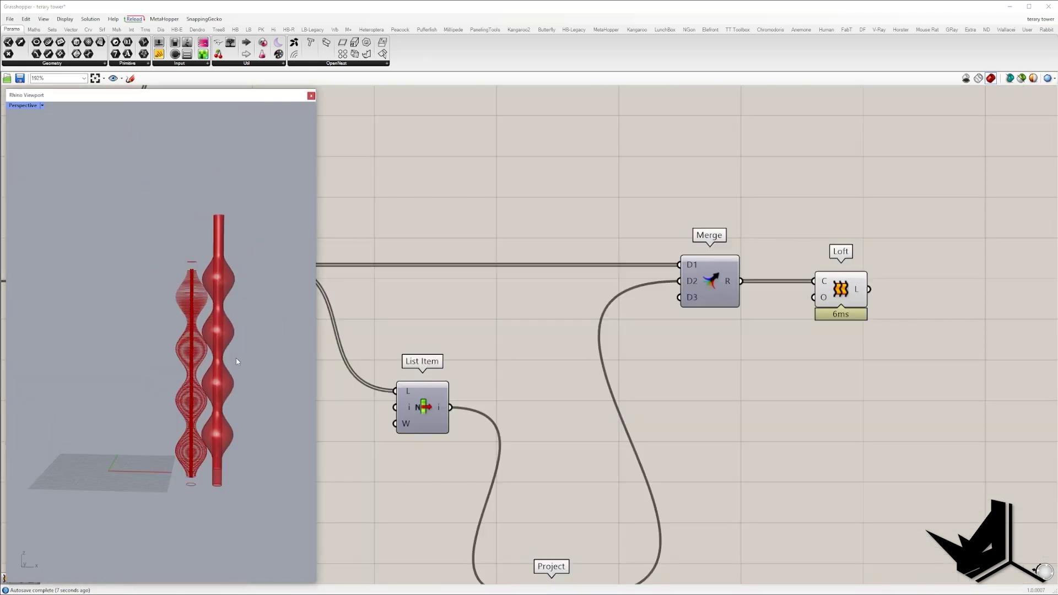
pyautogui.scroll(3, 232, 266)
pyautogui.moveTo(232, 266); pyautogui.dragTo(243, 234, button='right')
pyautogui.scroll(-6, 259, 263)
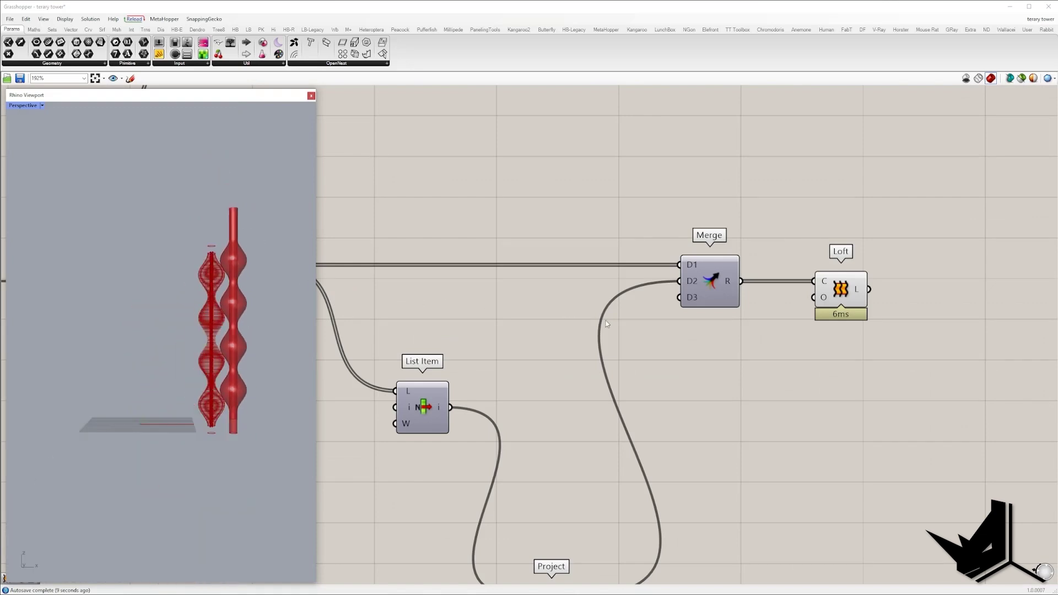
# Examine the lofted second tower against the Move component's circles, especially at its top and base.
pyautogui.click(840, 290)
pyautogui.scroll(-2, 829, 291)
pyautogui.click(408, 279)
pyautogui.moveTo(243, 260); pyautogui.dragTo(225, 243, button='right')
pyautogui.scroll(5, 224, 244)
pyautogui.scroll(-5, 227, 212)
pyautogui.moveTo(213, 203); pyautogui.dragTo(237, 224, button='right')
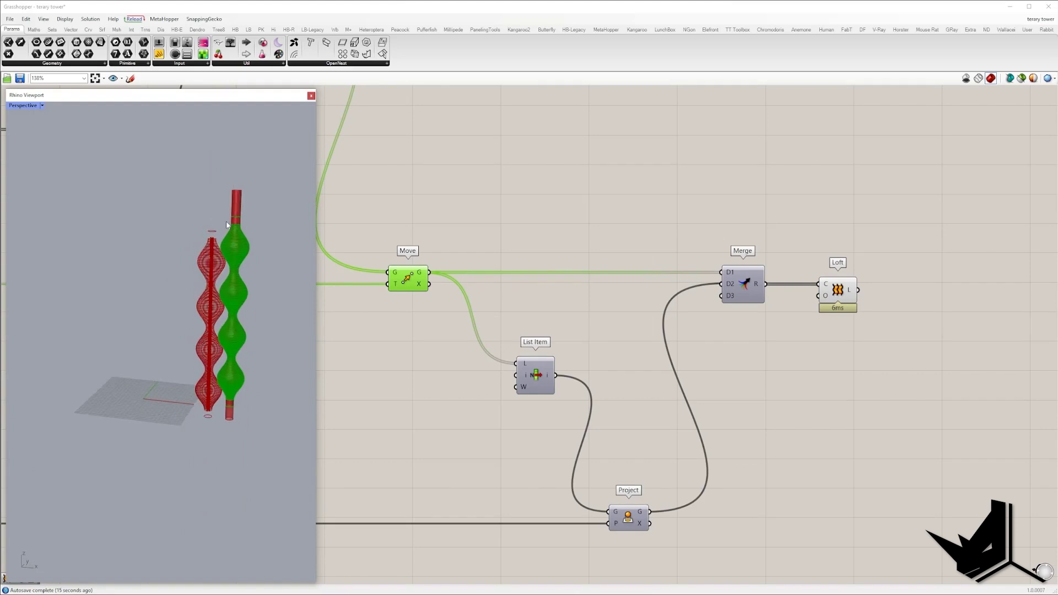
pyautogui.scroll(7, 243, 224)
pyautogui.scroll(-2, 242, 224)
# Rewire Merge so the projected circle feeds D1 and the moved circles feed D2, and align Merge with the Move component.
pyautogui.moveTo(751, 476); pyautogui.dragTo(706, 418, button='right')
pyautogui.rightClick(685, 215)
pyautogui.click(671, 226)
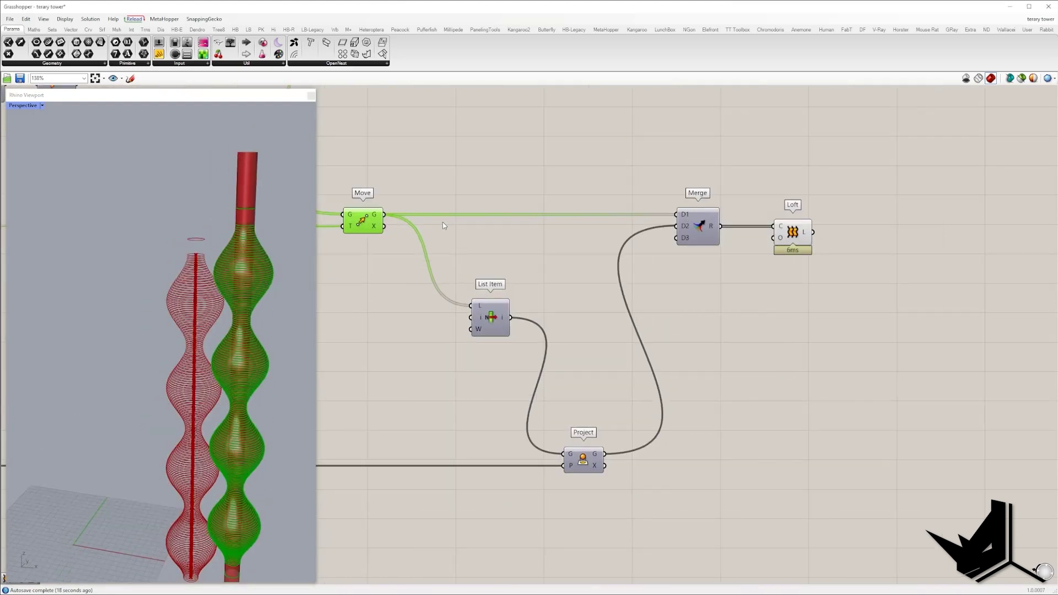
pyautogui.moveTo(523, 236); pyautogui.dragTo(617, 224, button='right')
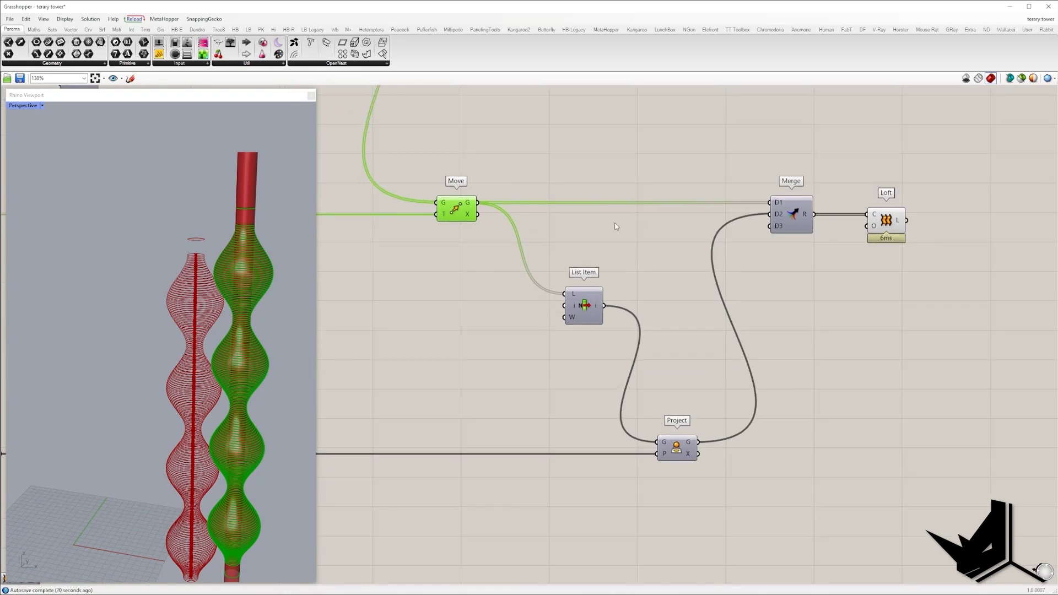
pyautogui.moveTo(699, 442); pyautogui.dragTo(480, 205)
pyautogui.moveTo(794, 221); pyautogui.dragTo(796, 208)
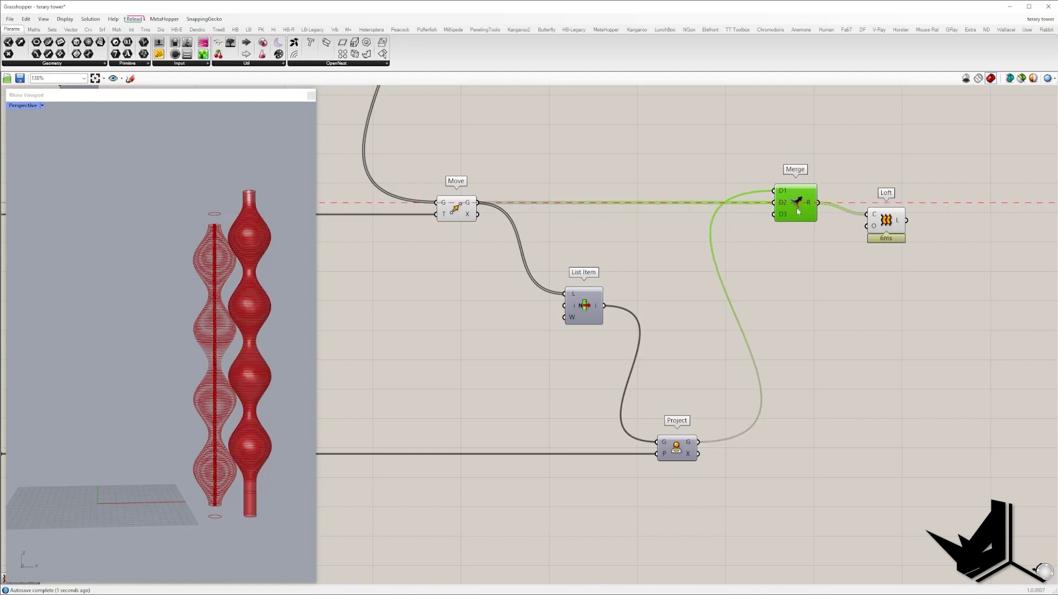
# Align the Loft component with Merge's output and check the second tower's loft against the moved circles.
pyautogui.click(442, 205)
pyautogui.moveTo(420, 160); pyautogui.dragTo(516, 261)
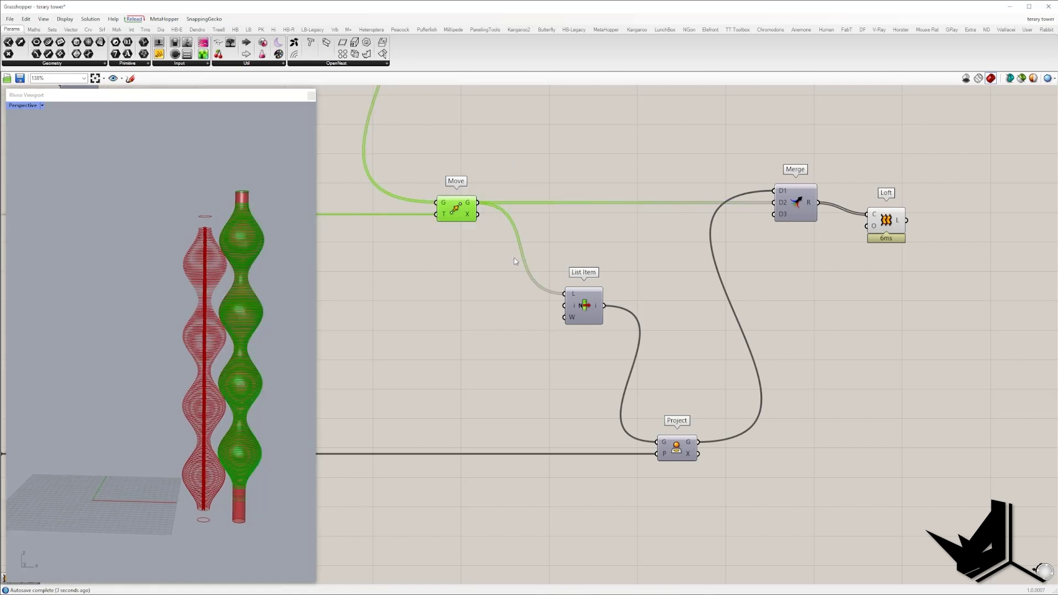
pyautogui.moveTo(889, 229); pyautogui.dragTo(904, 218)
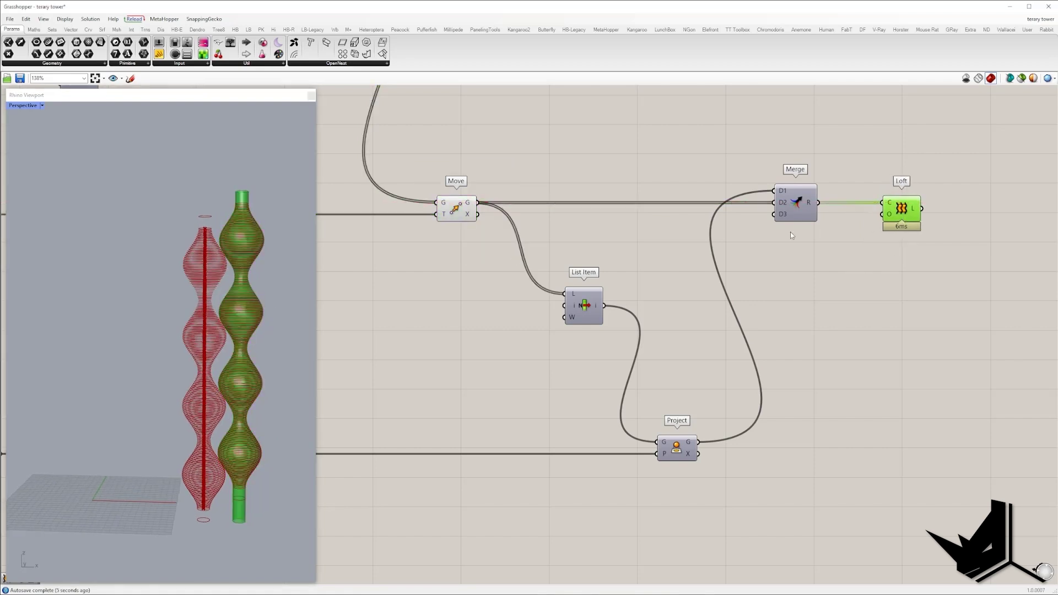
pyautogui.moveTo(241, 328); pyautogui.dragTo(281, 321, button='right')
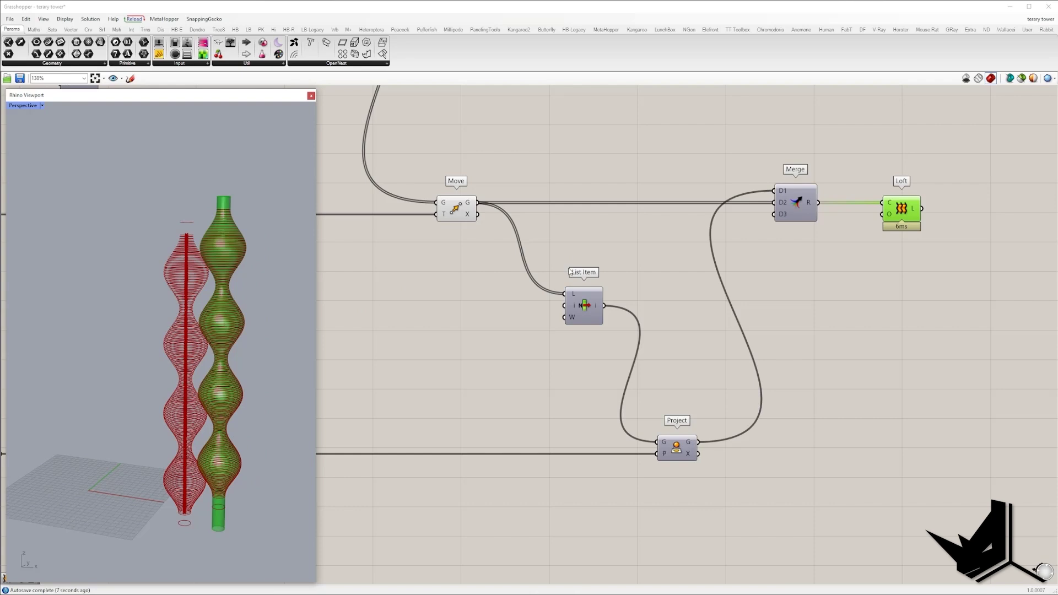
pyautogui.click(711, 241)
pyautogui.scroll(-3, 714, 237)
pyautogui.moveTo(152, 329); pyautogui.dragTo(218, 322, button='right')
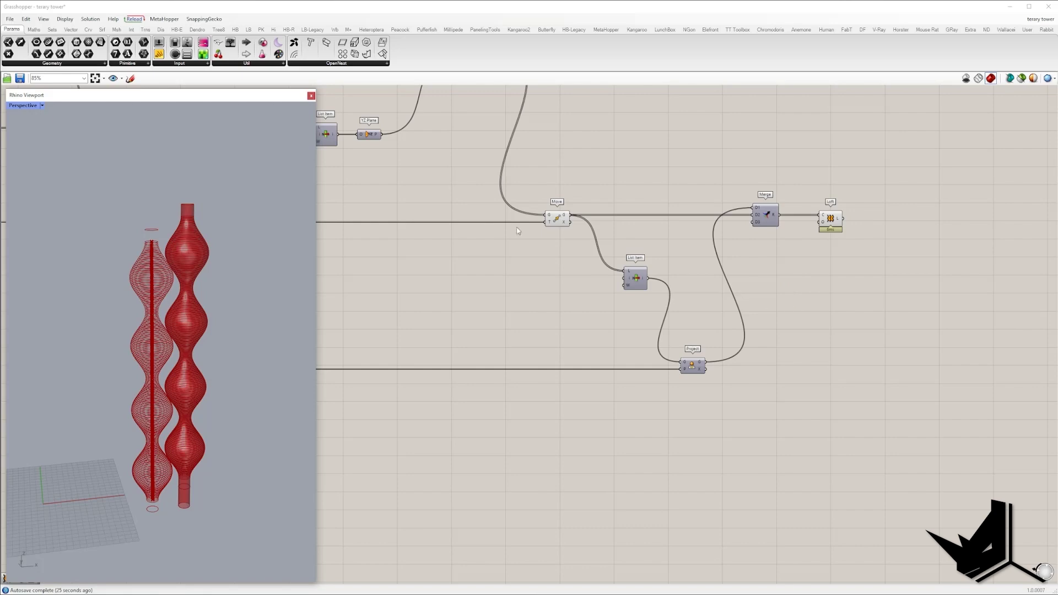
# Add a Rotate component and feed the Move component's circles into its geometry input.
pyautogui.scroll(2, 231, 454)
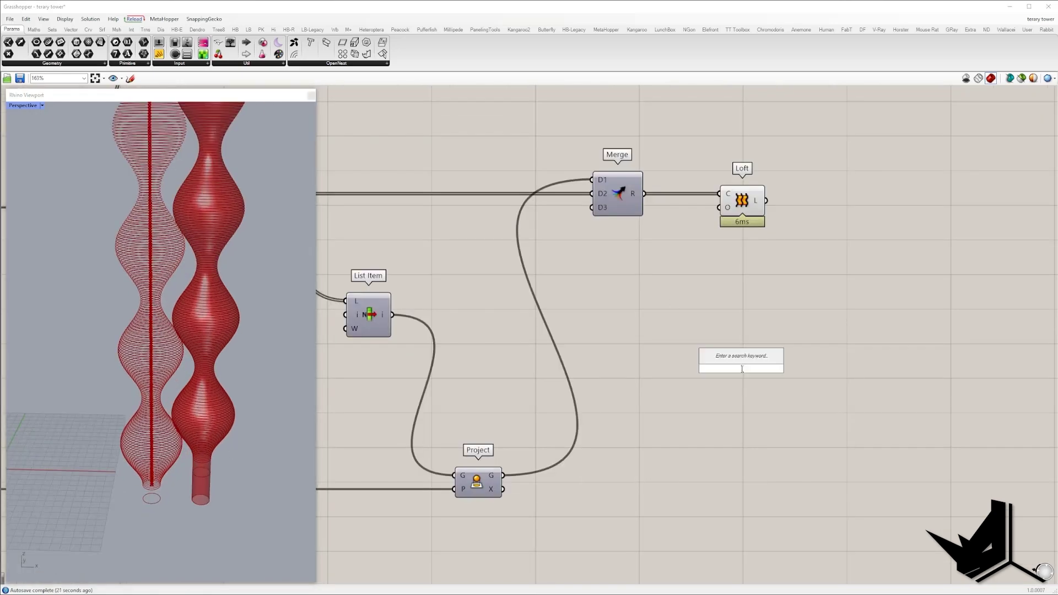
pyautogui.write('r')
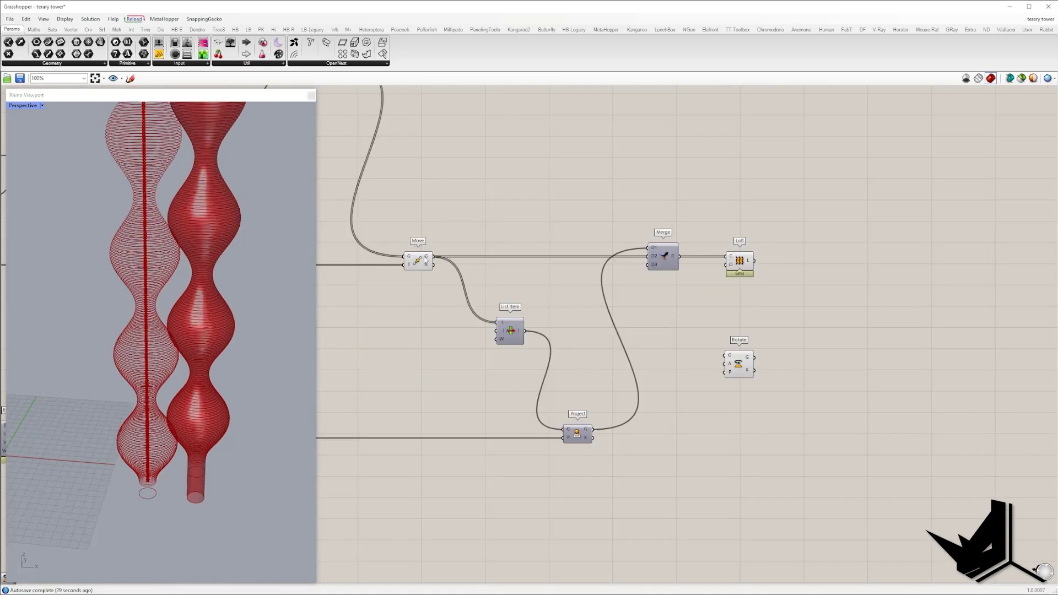
pyautogui.moveTo(732, 358); pyautogui.dragTo(789, 409)
# Add an XY Plane component below the Project component.
pyautogui.doubleClick(657, 487)
pyautogui.write('xy')
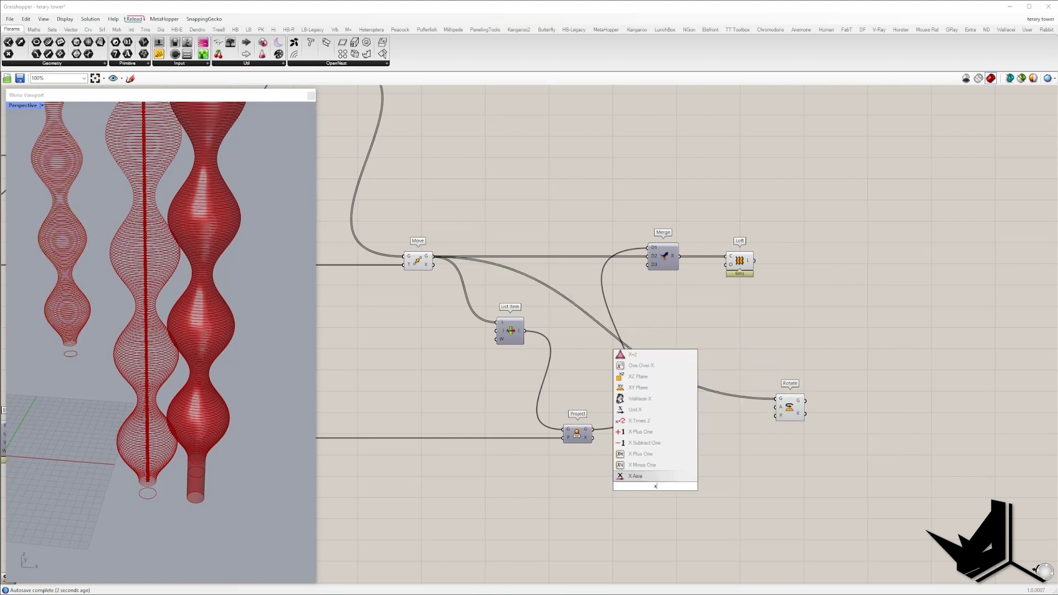
pyautogui.click(654, 477)
# Capture the viewport area around the towers' bases and copy the image to the clipboard.
pyautogui.moveTo(187, 459); pyautogui.dragTo(212, 450, button='right')
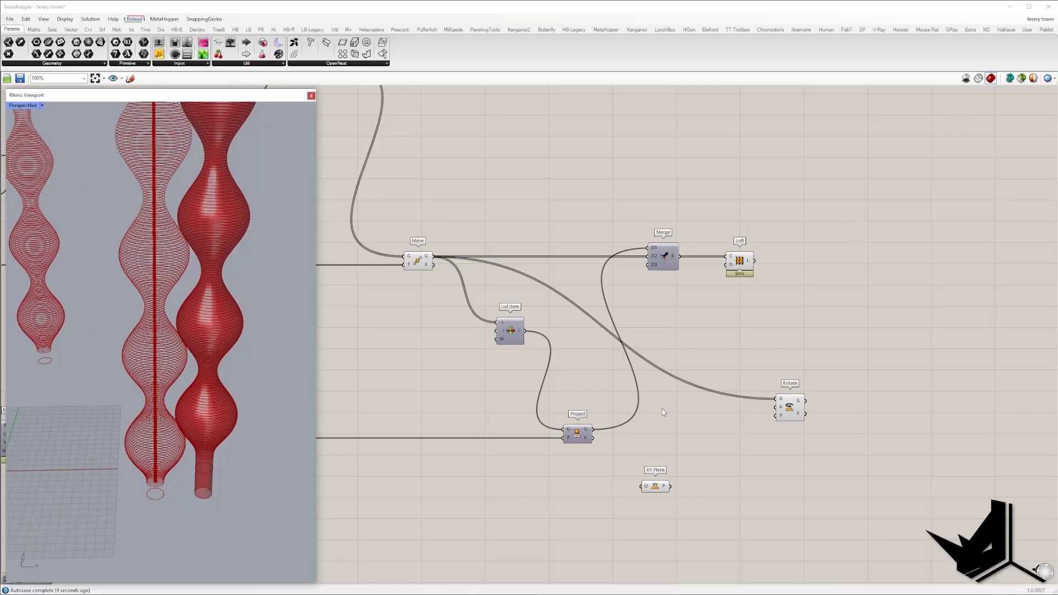
pyautogui.press('Print')
pyautogui.moveTo(92, 374); pyautogui.dragTo(264, 534)
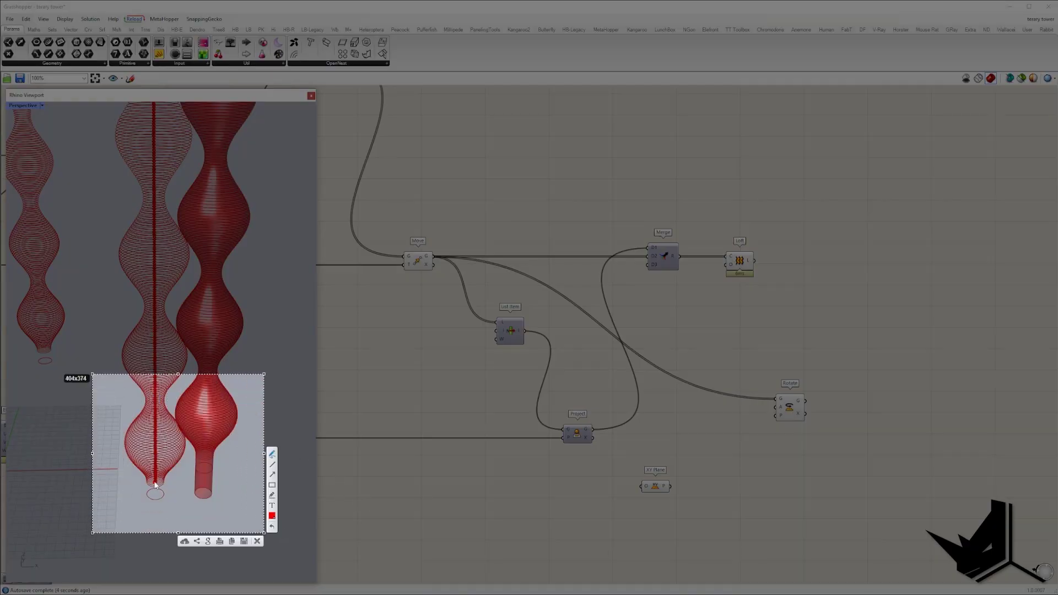
pyautogui.hotkey('ctrl', 'c')
# Connect the tower axis's base point to the XY Plane's origin and place the component back near Rotate.
pyautogui.scroll(-7, 639, 401)
pyautogui.scroll(5, 639, 402)
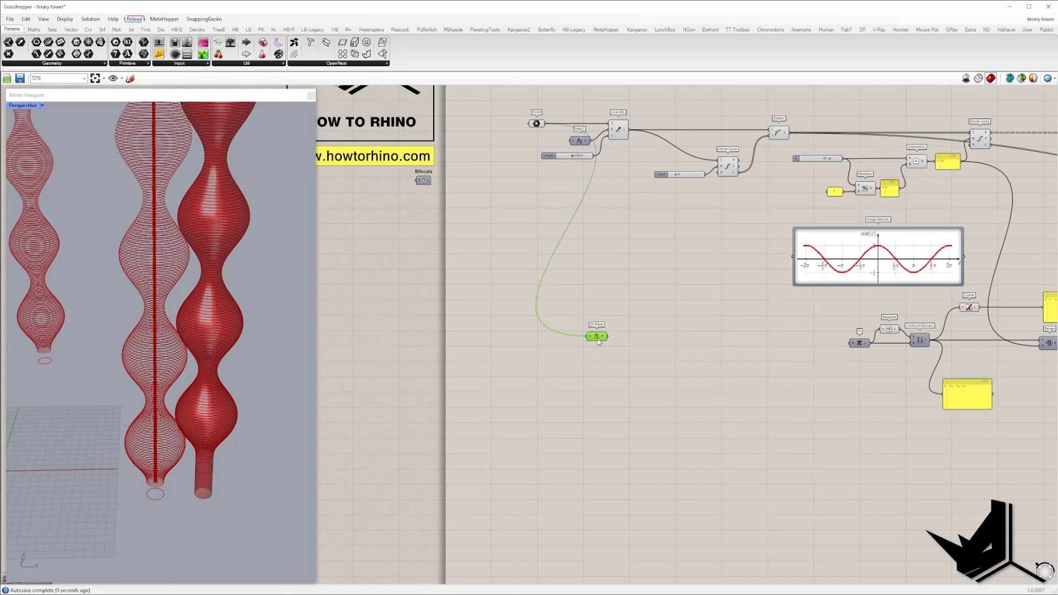
pyautogui.scroll(-11, 525, 325)
pyautogui.moveTo(524, 324); pyautogui.dragTo(375, 271)
pyautogui.scroll(10, 761, 354)
pyautogui.moveTo(374, 272); pyautogui.dragTo(686, 346, button='right')
pyautogui.scroll(5, 689, 331)
# Hide the wire into the XY Plane's origin and connect the plane to Rotate's plane input.
pyautogui.rightClick(665, 366)
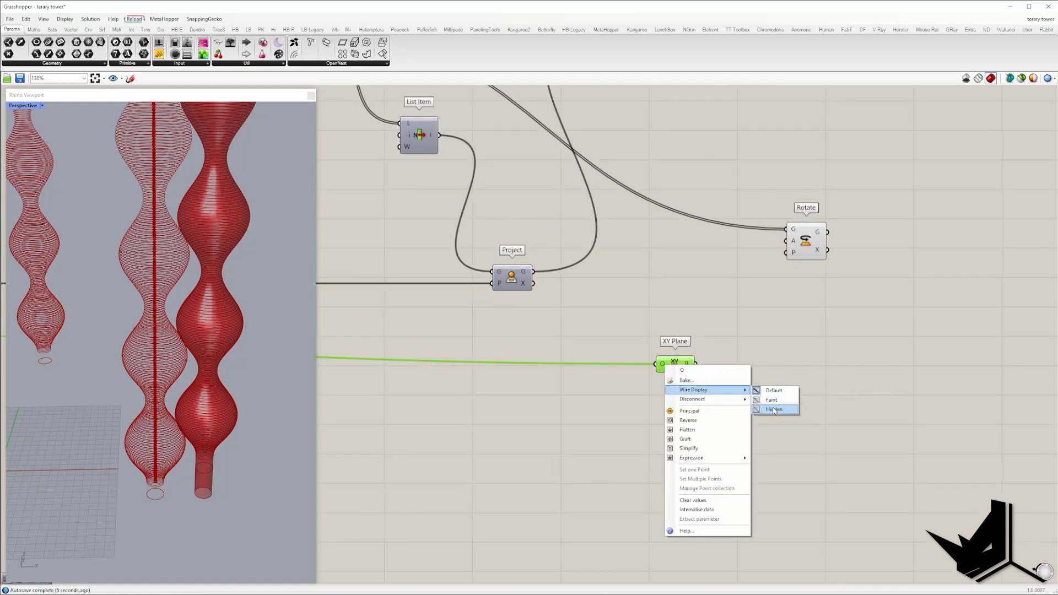
pyautogui.click(775, 409)
pyautogui.scroll(-3, 699, 370)
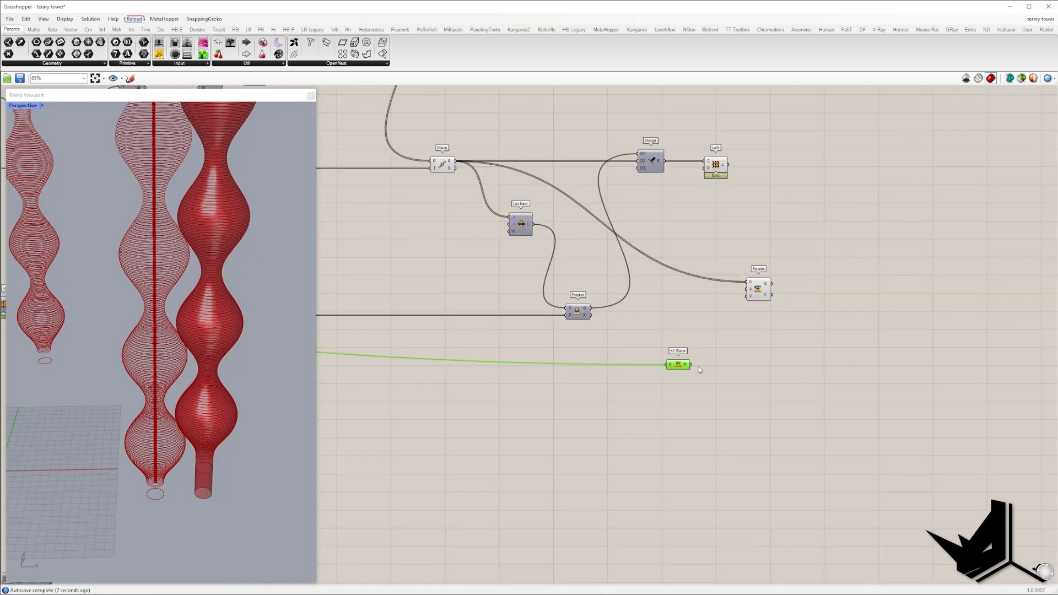
pyautogui.moveTo(748, 305); pyautogui.dragTo(747, 296)
pyautogui.click(758, 289)
pyautogui.moveTo(182, 358); pyautogui.dragTo(187, 464, button='right')
# Feed Rotate's angle from a panel containing 60 and set that angle input to degrees.
pyautogui.click(701, 310)
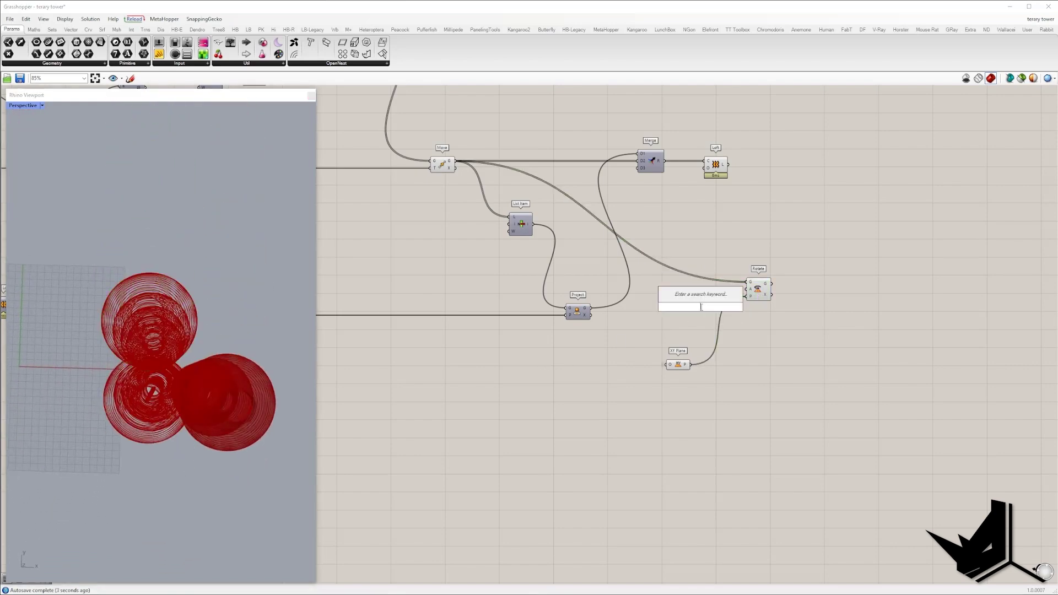
pyautogui.moveTo(161, 357); pyautogui.dragTo(170, 353, button='right')
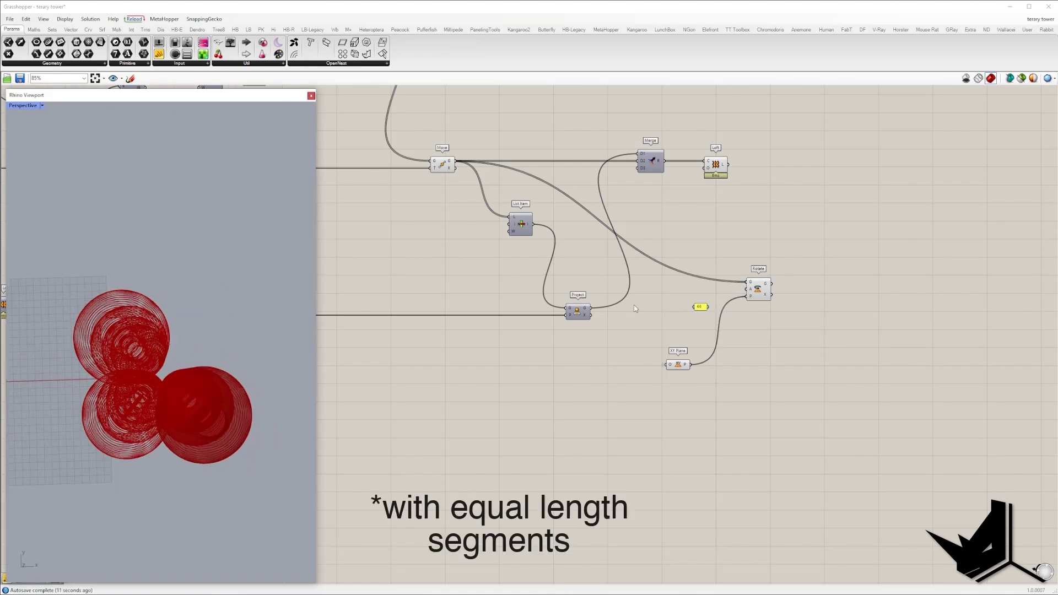
pyautogui.scroll(5, 702, 315)
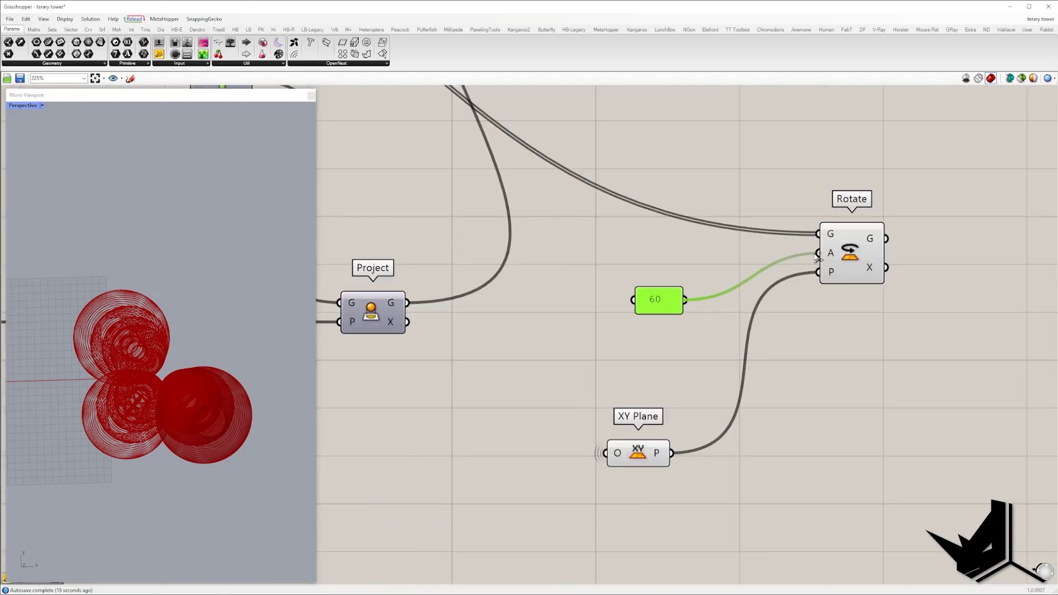
pyautogui.rightClick(833, 255)
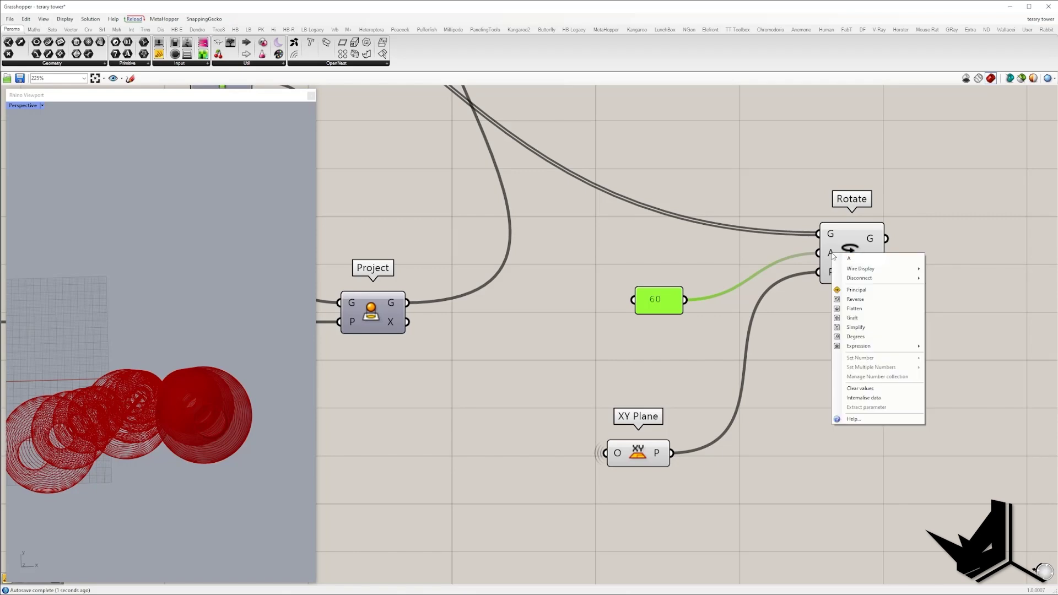
pyautogui.click(857, 339)
# Check the rotated circles around the towers, line Rotate up with its inputs, and place the XY Plane below the 60 panel.
pyautogui.scroll(-6, 122, 339)
pyautogui.moveTo(122, 339); pyautogui.dragTo(150, 282, button='right')
pyautogui.scroll(6, 163, 325)
pyautogui.moveTo(163, 324); pyautogui.dragTo(166, 317, button='right')
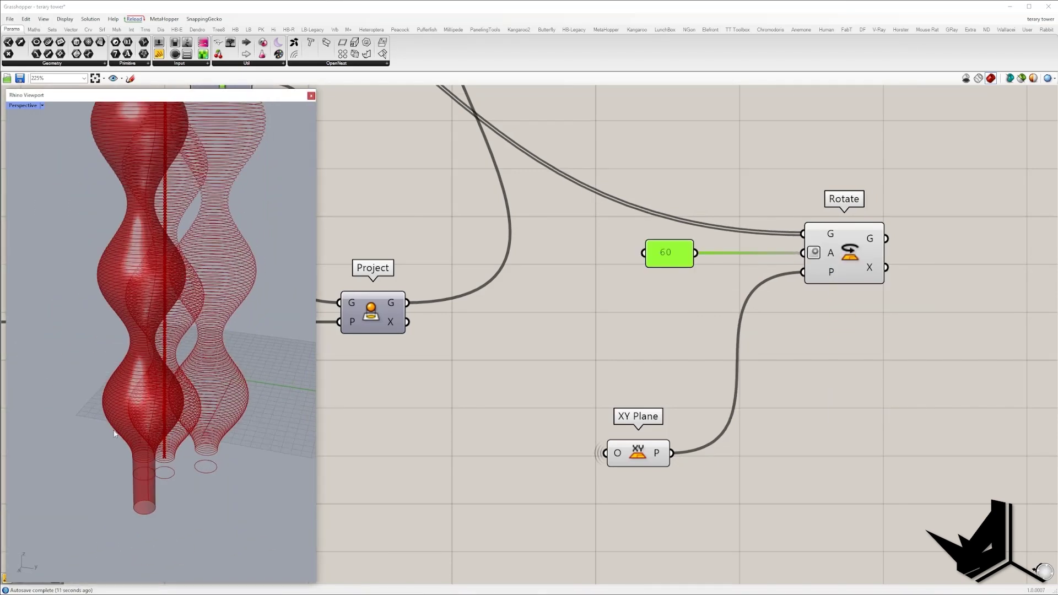
pyautogui.moveTo(193, 418); pyautogui.dragTo(209, 383, button='right')
pyautogui.moveTo(869, 278); pyautogui.dragTo(862, 278)
pyautogui.scroll(-5, 176, 359)
pyautogui.moveTo(176, 360); pyautogui.dragTo(228, 363, button='right')
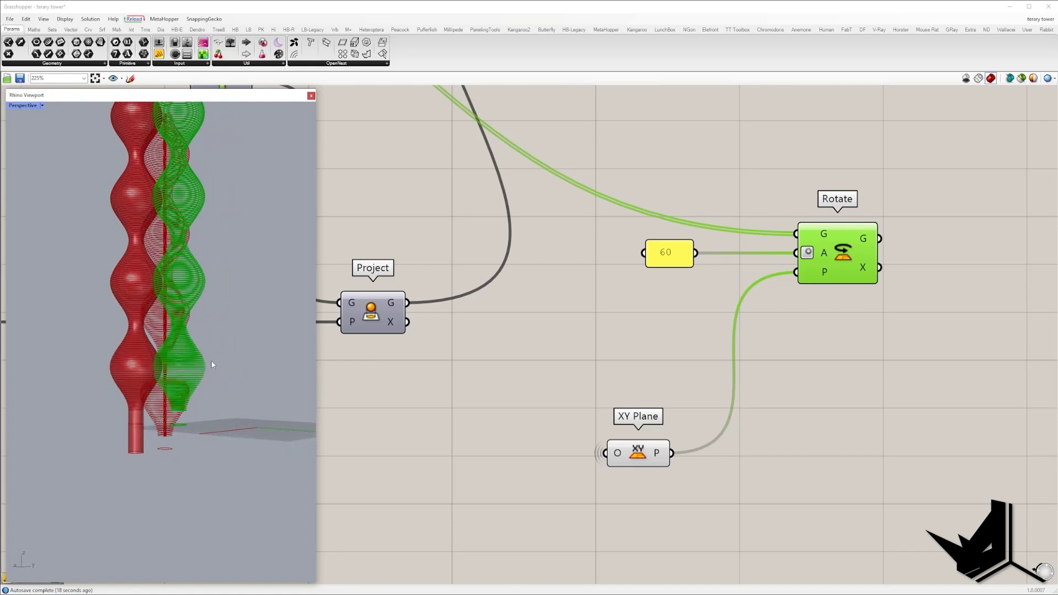
pyautogui.moveTo(842, 315); pyautogui.dragTo(700, 305, button='right')
pyautogui.moveTo(501, 452); pyautogui.dragTo(530, 345)
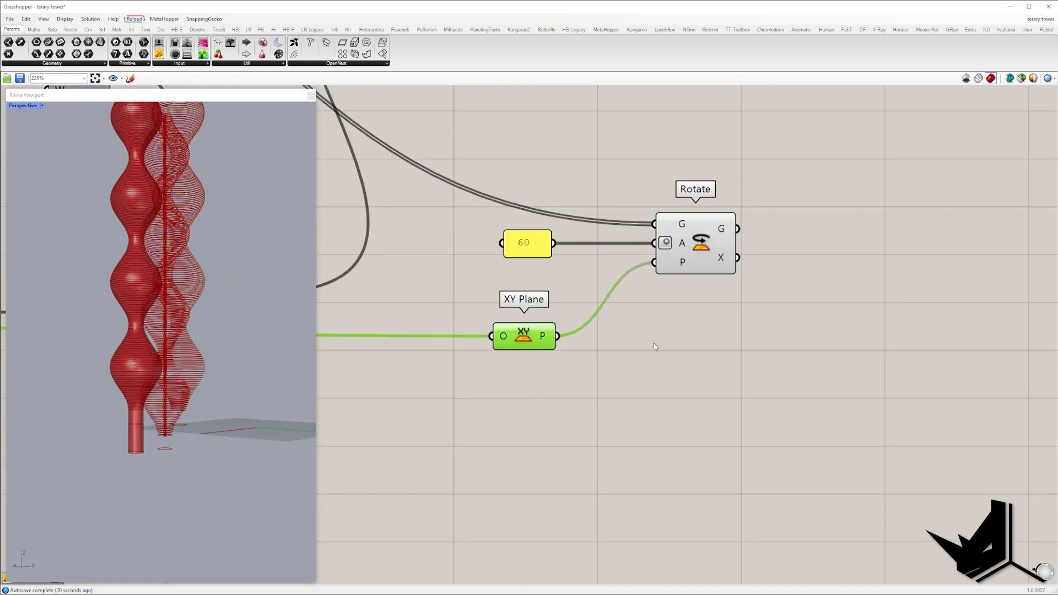
# Add a Move component after Rotate and connect the rotated circles to its geometry input.
pyautogui.doubleClick(802, 358)
pyautogui.write('move')
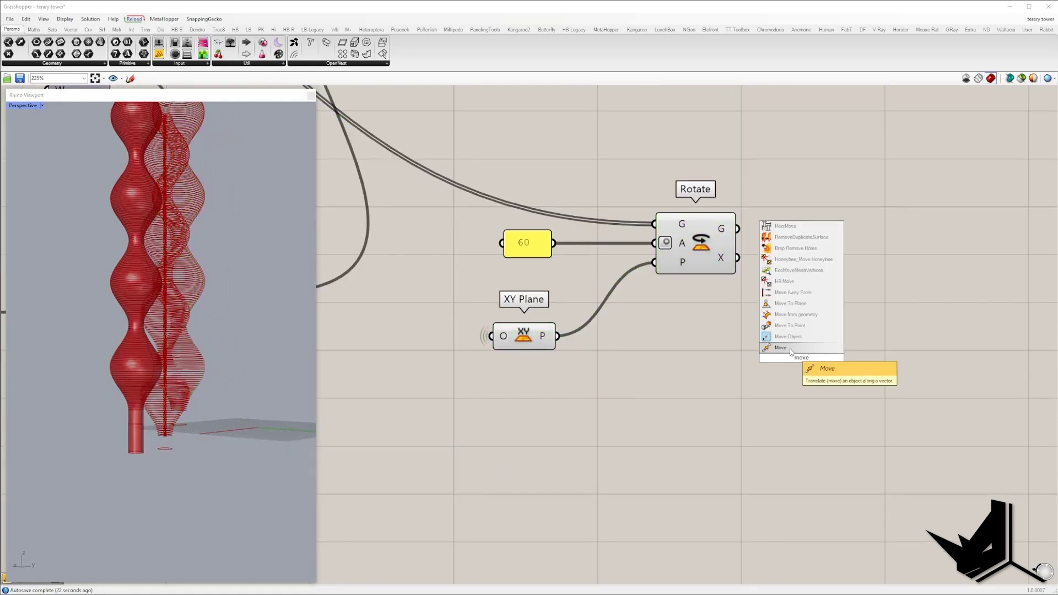
pyautogui.click(791, 349)
pyautogui.moveTo(738, 229); pyautogui.dragTo(770, 346)
pyautogui.click(810, 353)
# Connect the existing Unit Z vector through a relay to the new Move component's translation input.
pyautogui.scroll(-4, 831, 351)
pyautogui.scroll(-4, 510, 371)
pyautogui.moveTo(478, 373); pyautogui.dragTo(750, 328, button='right')
pyautogui.moveTo(465, 227); pyautogui.dragTo(474, 264, button='right')
pyautogui.scroll(5, 478, 258)
pyautogui.scroll(-4, 537, 280)
pyautogui.moveTo(493, 257); pyautogui.dragTo(616, 394)
pyautogui.scroll(5, 1002, 420)
pyautogui.scroll(-4, 979, 389)
pyautogui.doubleClick(893, 397)
pyautogui.scroll(5, 898, 399)
pyautogui.scroll(-9, 886, 397)
pyautogui.scroll(4, 744, 395)
pyautogui.moveTo(714, 364); pyautogui.dragTo(399, 348, button='right')
# Turn off the preview of the Rotate and XY Plane components and check the third tower's moved circles.
pyautogui.click(770, 377)
pyautogui.scroll(-2, 166, 339)
pyautogui.moveTo(165, 341); pyautogui.dragTo(270, 404, button='right')
pyautogui.moveTo(493, 251); pyautogui.dragTo(484, 279, button='right')
pyautogui.moveTo(732, 372); pyautogui.dragTo(664, 302)
pyautogui.rightClick(717, 271)
pyautogui.click(733, 285)
pyautogui.moveTo(213, 380); pyautogui.dragTo(145, 315, button='right')
pyautogui.scroll(6, 146, 315)
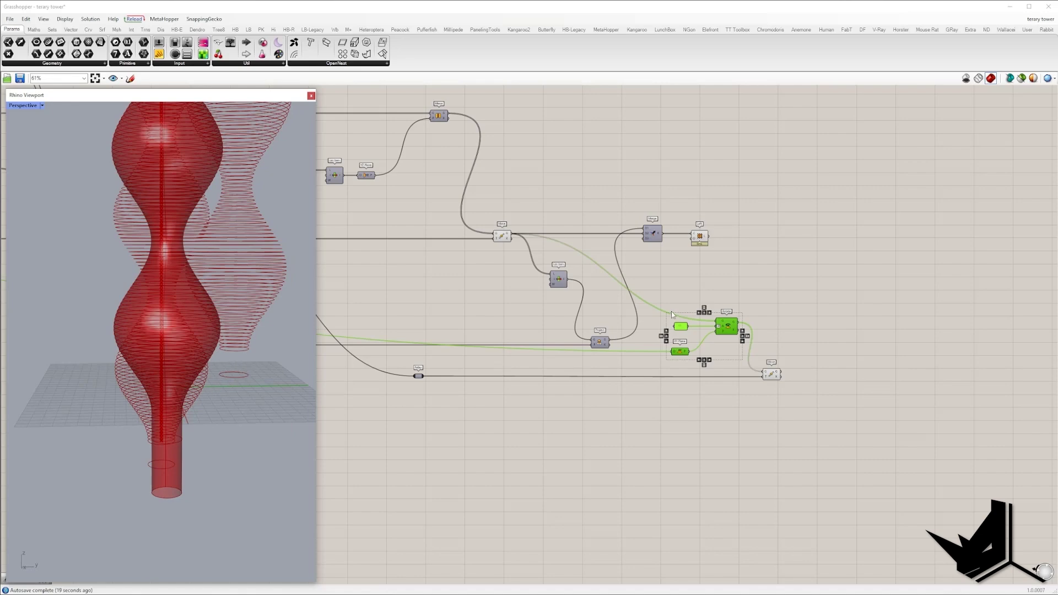
# Copy the List Item component beside the new Move and use that Move's circles as its list.
pyautogui.moveTo(672, 314); pyautogui.dragTo(524, 301, button='right')
pyautogui.click(671, 295)
pyautogui.moveTo(518, 338); pyautogui.dragTo(604, 347, button='right')
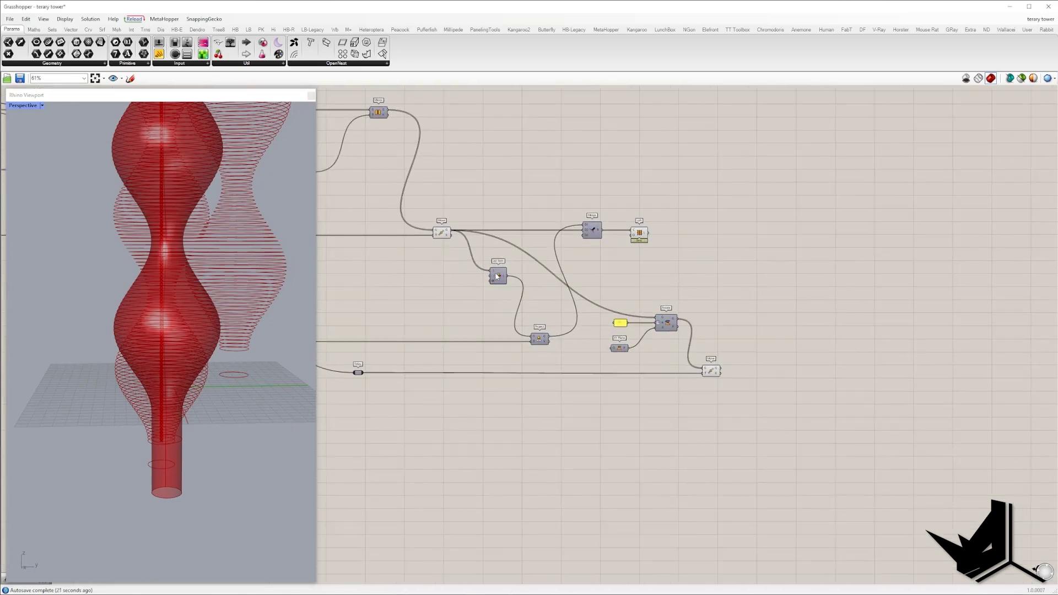
pyautogui.scroll(3, 742, 382)
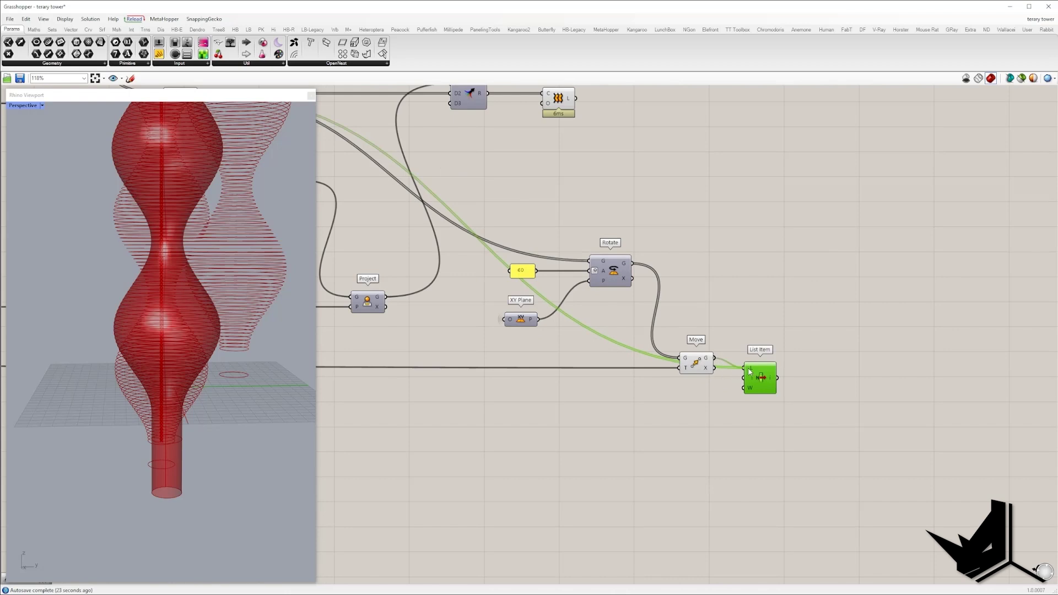
pyautogui.moveTo(749, 373); pyautogui.dragTo(818, 366)
# Turn on the preview of the copied List Item component and look at its circle.
pyautogui.middleClick(795, 288)
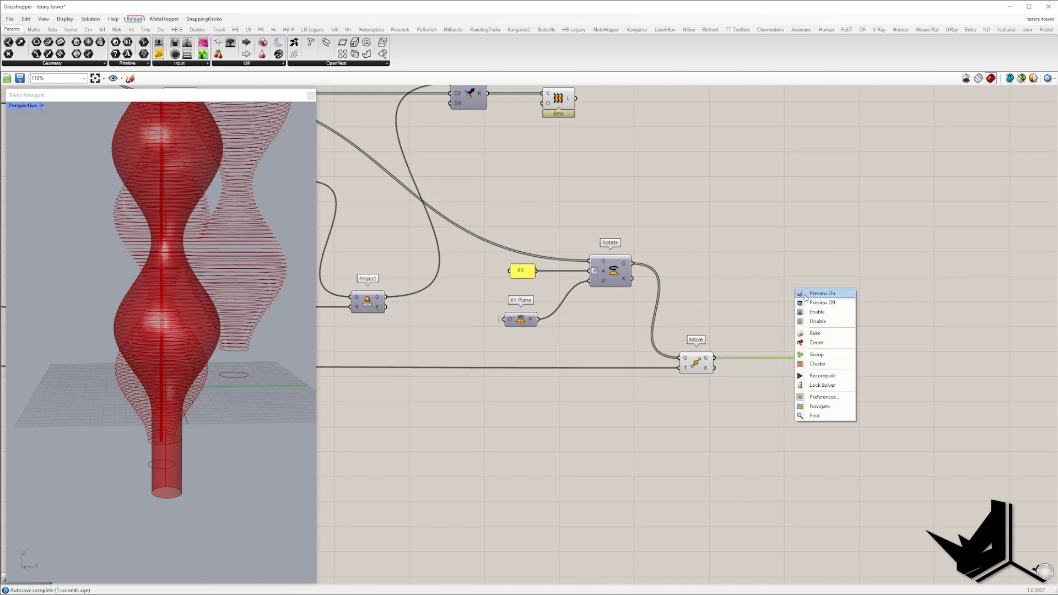
pyautogui.click(816, 294)
pyautogui.moveTo(262, 380); pyautogui.dragTo(232, 382, button='right')
pyautogui.scroll(-2, 781, 355)
# Add a Project component below the copied List Item and connect the extracted circle as its geometry.
pyautogui.doubleClick(799, 389)
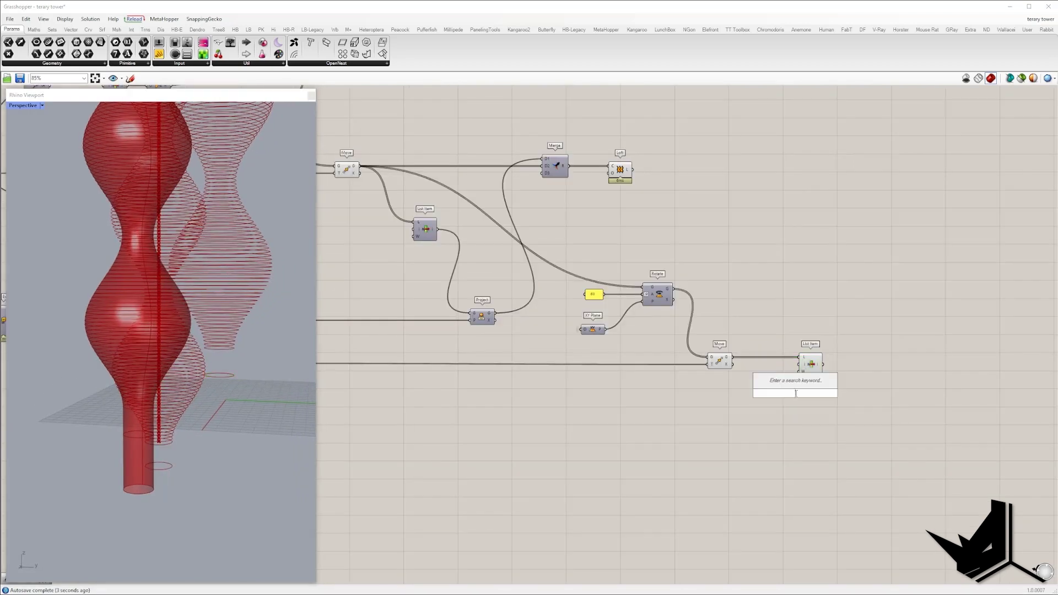
pyautogui.write('proj')
pyautogui.click(777, 305)
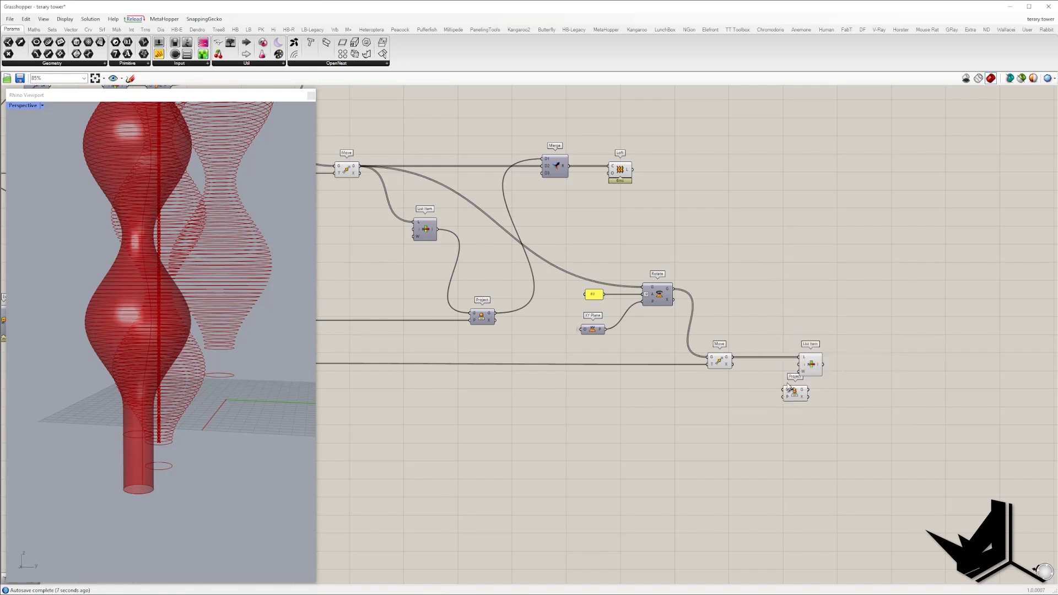
pyautogui.scroll(-2, 857, 411)
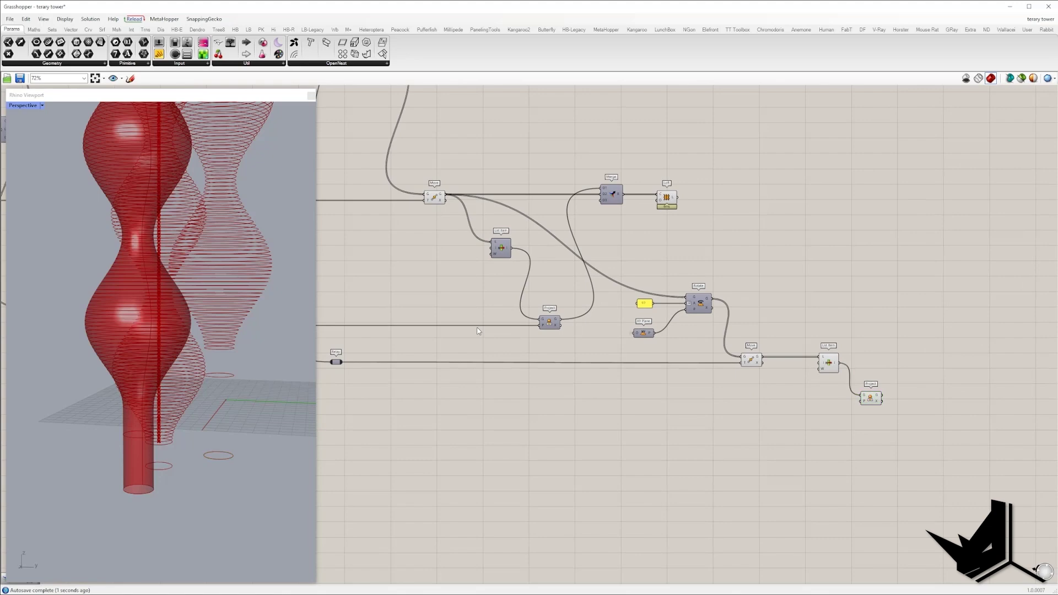
# Route the base XY plane from the first Project's wire through relays into the new Project component's plane input.
pyautogui.click(527, 322)
pyautogui.scroll(6, 528, 322)
pyautogui.doubleClick(532, 332)
pyautogui.scroll(-3, 537, 332)
pyautogui.moveTo(535, 333); pyautogui.dragTo(822, 445)
pyautogui.scroll(-3, 677, 416)
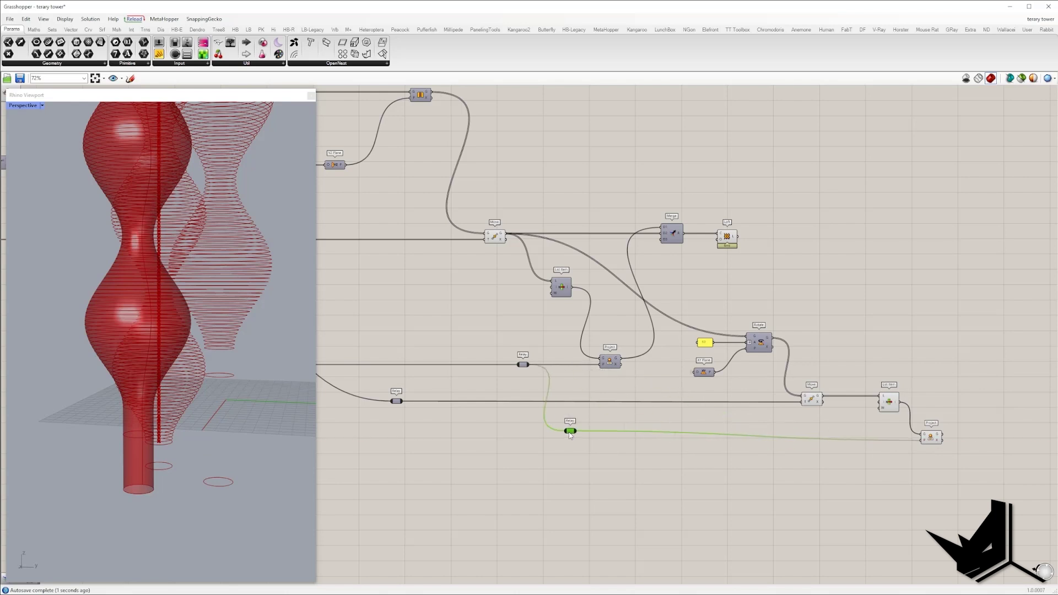
# Add a Merge component and combine the newly projected base circle with the circles from the last Move.
pyautogui.moveTo(571, 435); pyautogui.dragTo(564, 435)
pyautogui.moveTo(804, 378); pyautogui.dragTo(602, 358, button='right')
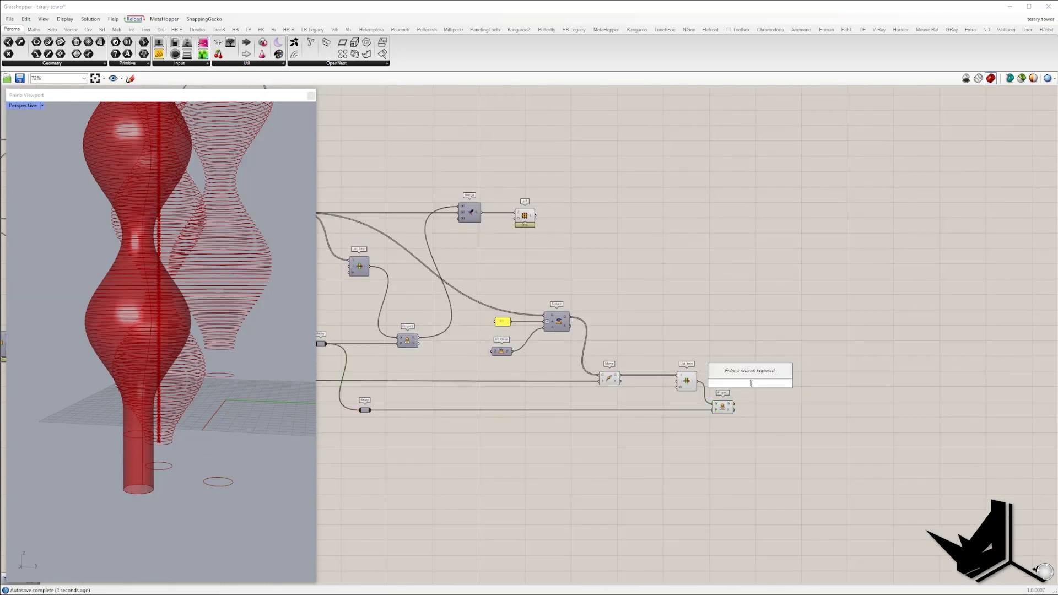
pyautogui.write('merg')
pyautogui.click(747, 373)
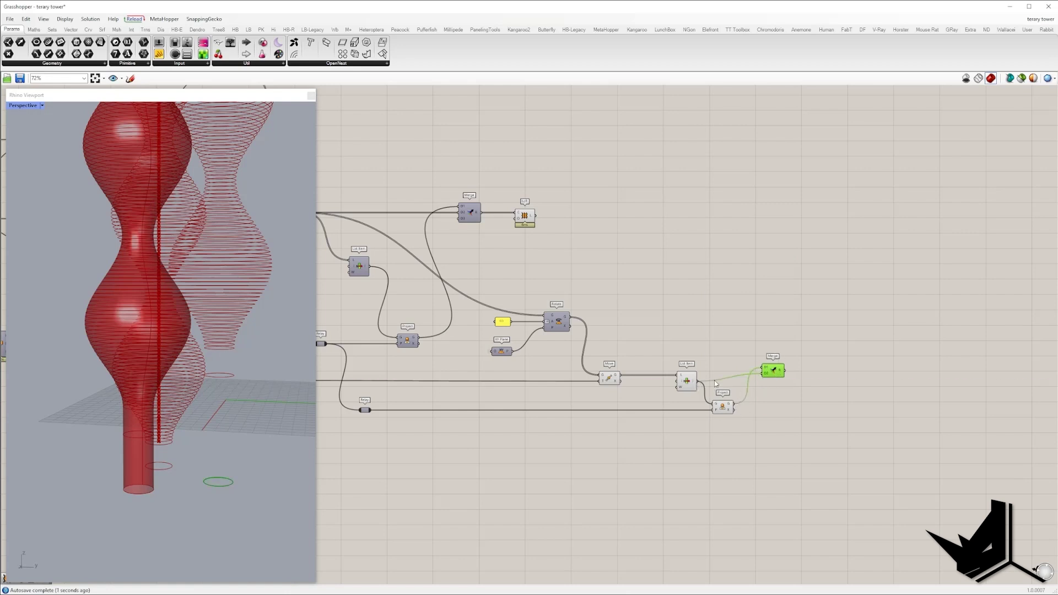
pyautogui.click(611, 377)
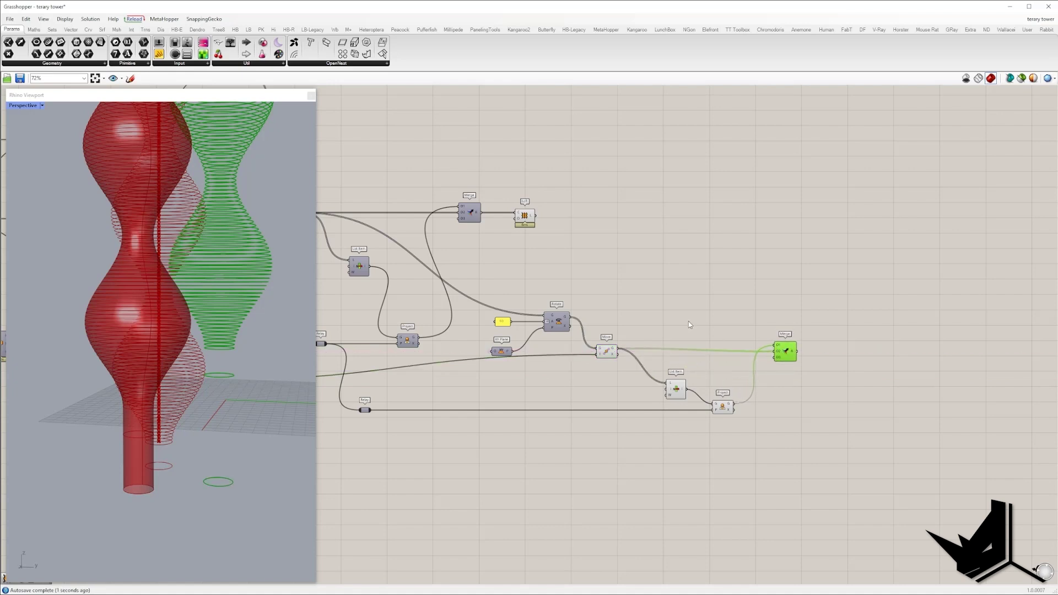
# Copy the existing Loft component beside the new Merge and use its merged circles as the loft curves.
pyautogui.click(528, 217)
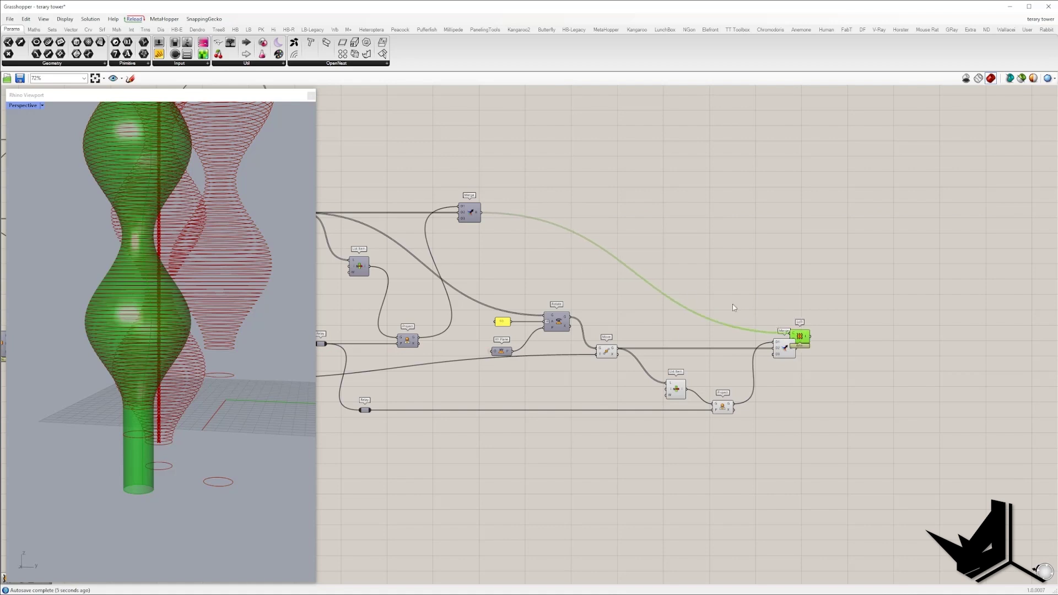
pyautogui.hotkey('ctrl', 'z')
pyautogui.click(527, 219)
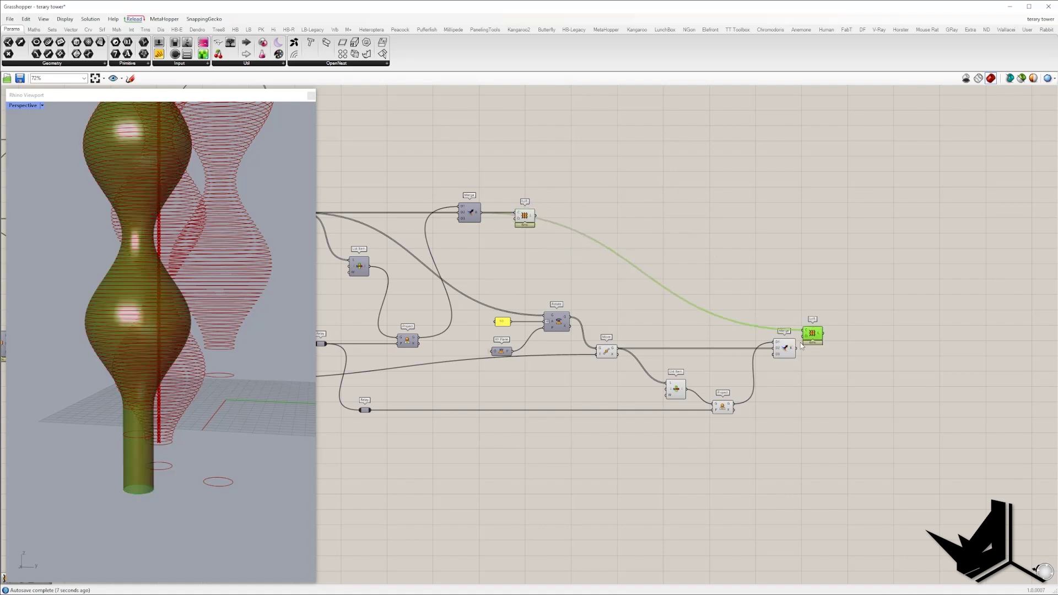
pyautogui.moveTo(803, 343); pyautogui.dragTo(805, 333)
# Turn off the preview of the helper components behind the second and third towers, leaving their lofts displayed.
pyautogui.moveTo(242, 336); pyautogui.dragTo(245, 386, button='right')
pyautogui.scroll(-6, 254, 362)
pyautogui.scroll(-2, 678, 393)
pyautogui.moveTo(771, 446); pyautogui.dragTo(396, 297)
pyautogui.click(399, 265)
pyautogui.rightClick(409, 215)
pyautogui.click(416, 229)
# Turn on the preview of the Loft component that builds the first tower from the combined circles.
pyautogui.moveTo(328, 249); pyautogui.dragTo(734, 280, button='right')
pyautogui.scroll(5, 488, 191)
pyautogui.moveTo(490, 188); pyautogui.dragTo(515, 260, button='right')
pyautogui.scroll(-4, 516, 261)
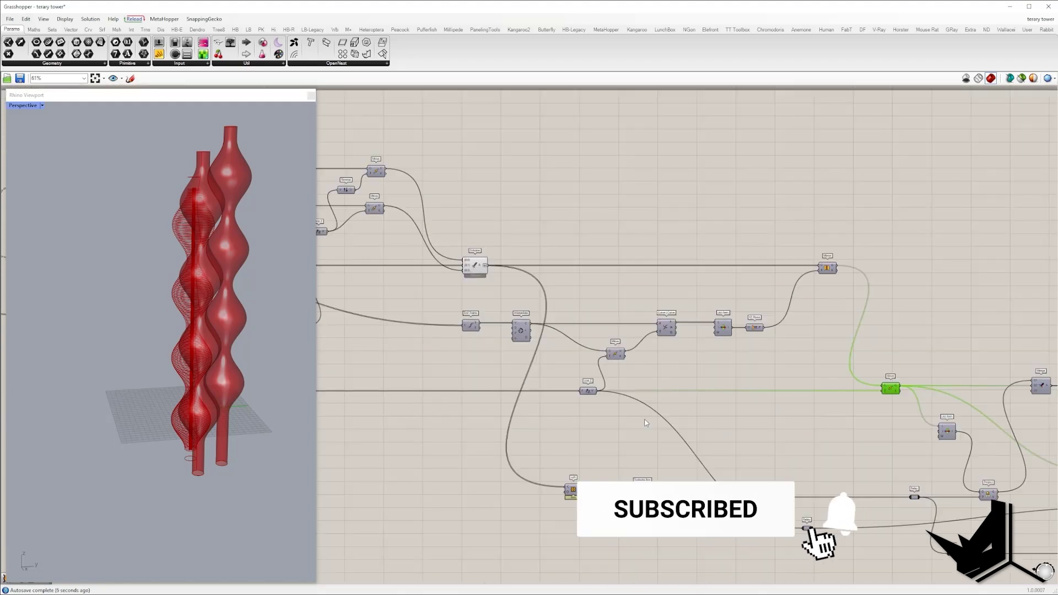
pyautogui.moveTo(645, 425); pyautogui.dragTo(499, 333, button='right')
pyautogui.scroll(2, 500, 333)
pyautogui.click(401, 420)
pyautogui.rightClick(410, 347)
pyautogui.click(416, 355)
# Turn off the preview of the remaining circle-generating components ahead of the first tower's loft.
pyautogui.scroll(-7, 533, 366)
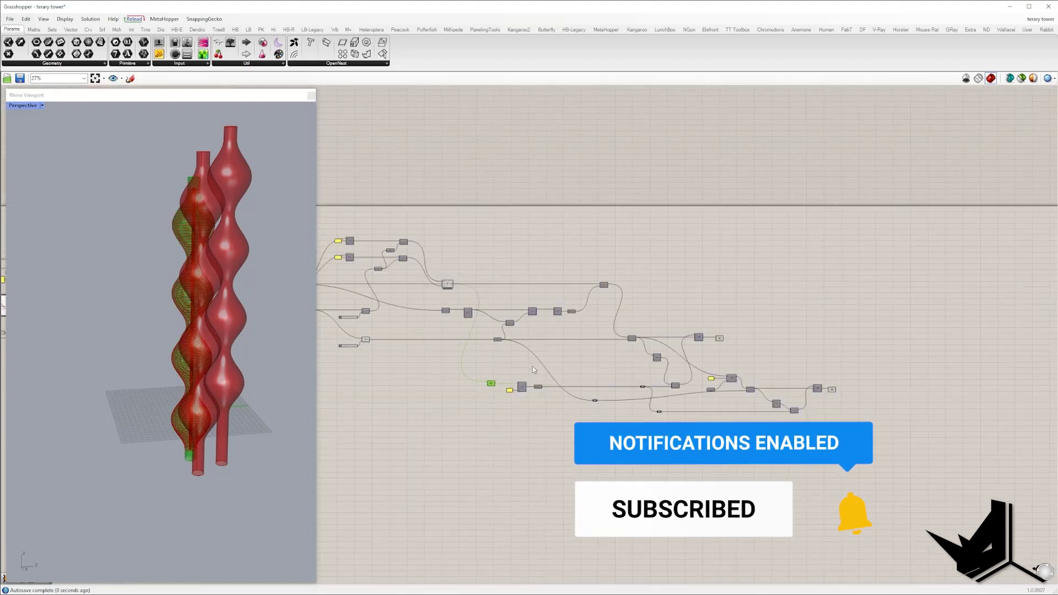
pyautogui.moveTo(533, 366); pyautogui.dragTo(660, 367, button='right')
pyautogui.moveTo(570, 392); pyautogui.dragTo(396, 221)
pyautogui.rightClick(415, 194)
pyautogui.click(441, 208)
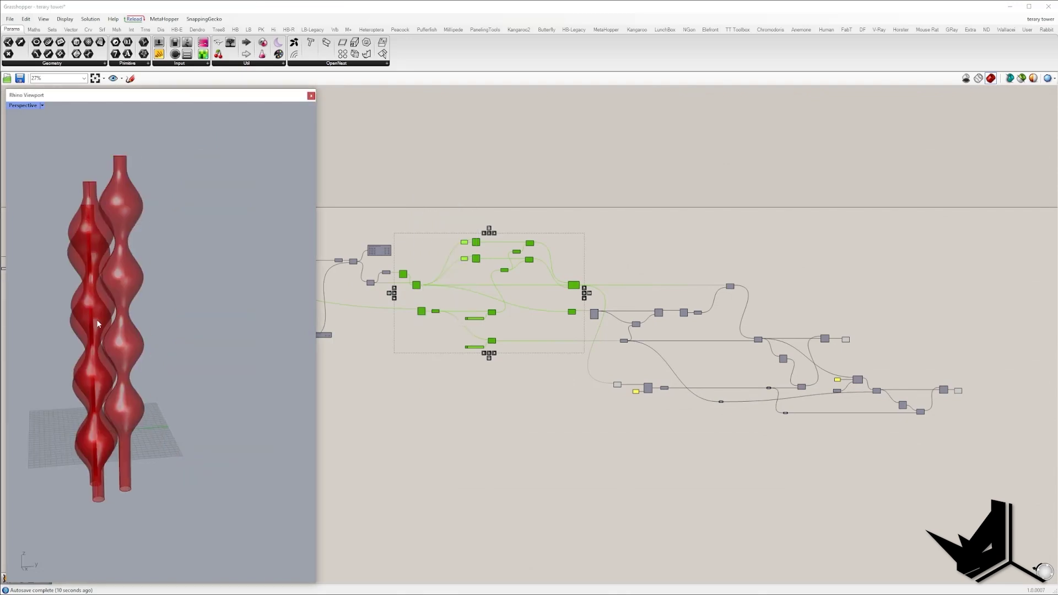
# Select the three Loft components one after another to check which tower each one produces.
pyautogui.scroll(7, 556, 292)
pyautogui.click(786, 428)
pyautogui.moveTo(786, 429); pyautogui.dragTo(528, 420, button='right')
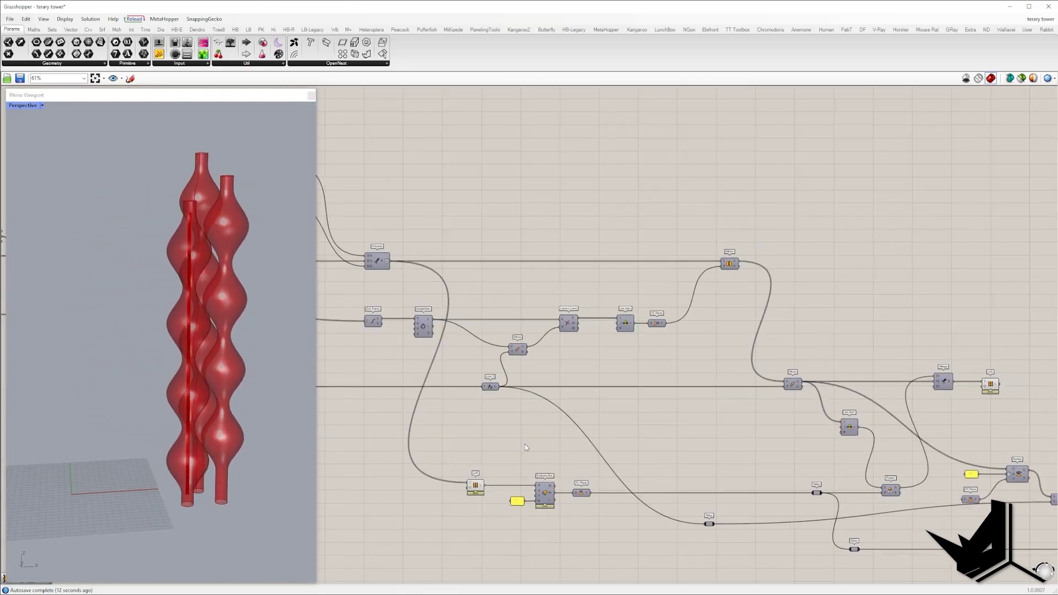
pyautogui.click(473, 492)
pyautogui.moveTo(1000, 388); pyautogui.dragTo(587, 290, button='right')
pyautogui.click(576, 288)
pyautogui.moveTo(813, 410); pyautogui.dragTo(689, 375, button='right')
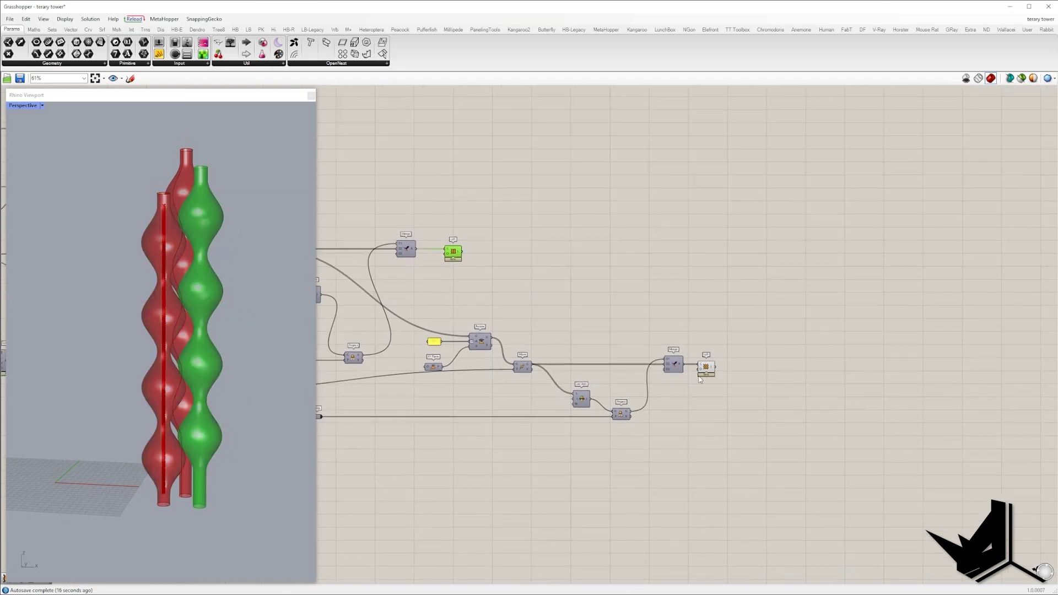
pyautogui.click(707, 371)
pyautogui.moveTo(165, 308)
pyautogui.mouseDown(button='right')
pyautogui.moveTo(213, 420)
pyautogui.moveTo(174, 302)
pyautogui.mouseUp(button='right')
pyautogui.click(378, 333)
# Increase the number of segments along the tower axis, adding one more bulge to each tower.
pyautogui.moveTo(378, 333); pyautogui.dragTo(466, 329, button='right')
pyautogui.moveTo(80, 382); pyautogui.dragTo(100, 382, button='right')
pyautogui.moveTo(381, 331); pyautogui.dragTo(904, 342, button='right')
pyautogui.moveTo(395, 314); pyautogui.dragTo(1046, 496, button='right')
pyautogui.moveTo(676, 383); pyautogui.dragTo(1021, 342, button='right')
pyautogui.moveTo(352, 312); pyautogui.dragTo(627, 311, button='right')
pyautogui.moveTo(556, 256); pyautogui.dragTo(452, 258, button='right')
pyautogui.scroll(7, 444, 253)
pyautogui.moveTo(387, 263)
pyautogui.mouseDown()
pyautogui.moveTo(403, 263)
pyautogui.moveTo(391, 264)
pyautogui.mouseUp()
pyautogui.scroll(-3, 389, 263)
# Set the division count slider feeding the Modulus and Subtraction components to 23.
pyautogui.moveTo(755, 298); pyautogui.dragTo(471, 257, button='right')
pyautogui.scroll(-5, 475, 235)
pyautogui.scroll(5, 472, 257)
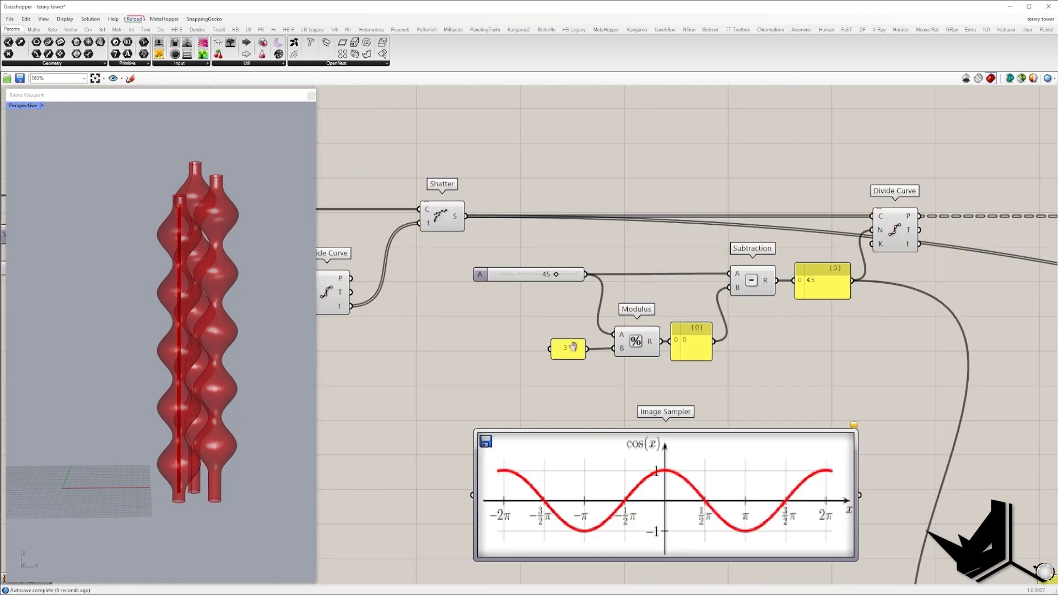
pyautogui.moveTo(531, 305); pyautogui.dragTo(559, 309)
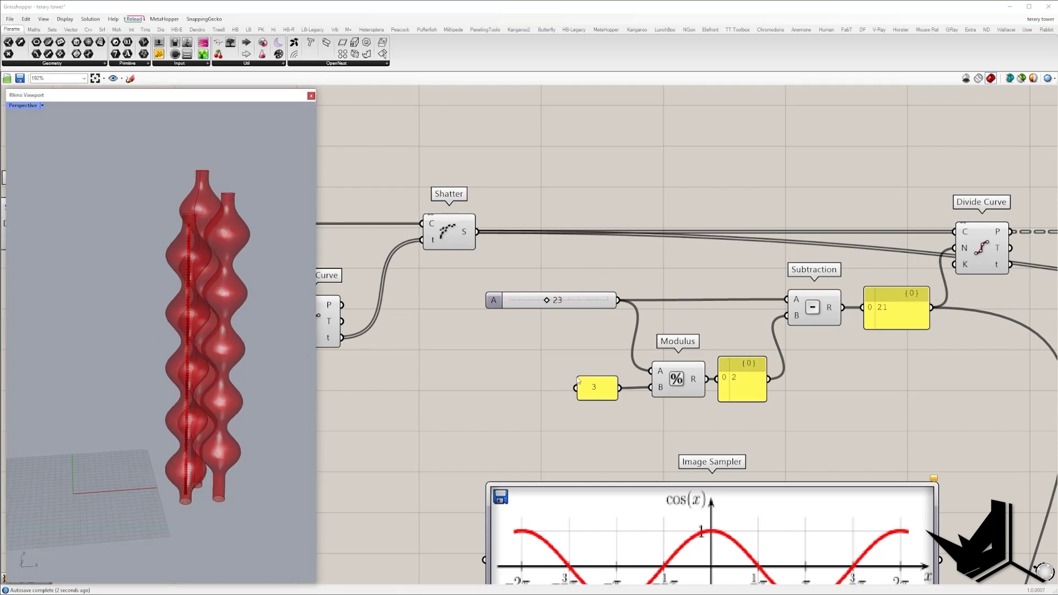
pyautogui.scroll(-5, 564, 345)
pyautogui.moveTo(388, 154); pyautogui.dragTo(488, 241, button='right')
pyautogui.scroll(4, 488, 242)
pyautogui.moveTo(467, 210); pyautogui.dragTo(404, 235)
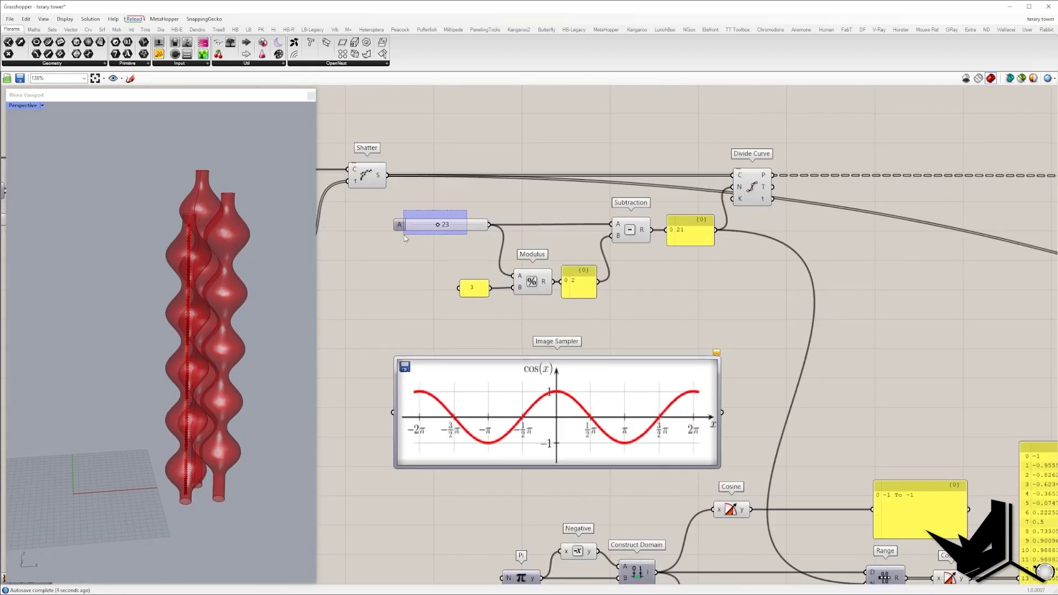
# Set the Domain start slider of the radius range to 4.18 and lower the Domain end slider.
pyautogui.scroll(-3, 436, 219)
pyautogui.scroll(8, 579, 382)
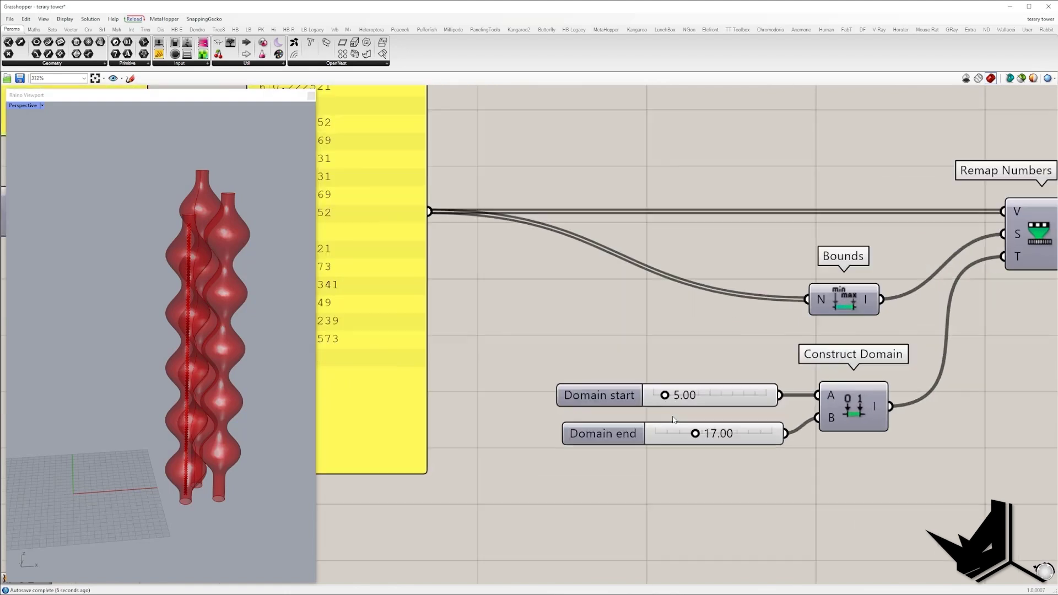
pyautogui.moveTo(664, 390)
pyautogui.mouseDown()
pyautogui.moveTo(685, 390)
pyautogui.moveTo(662, 395)
pyautogui.mouseUp()
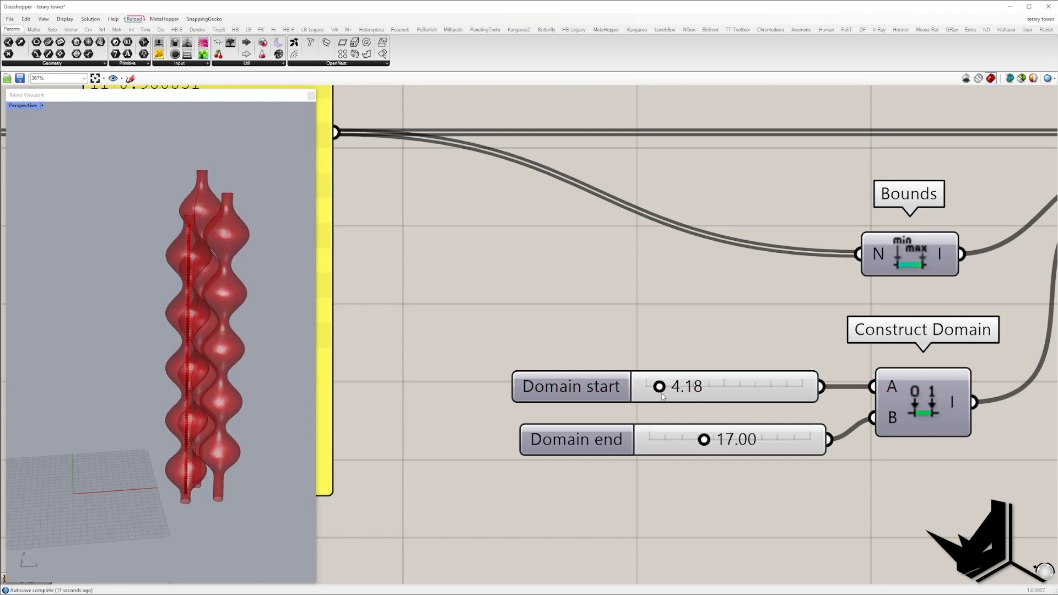
pyautogui.moveTo(704, 441)
pyautogui.mouseDown()
pyautogui.moveTo(722, 441)
pyautogui.moveTo(694, 441)
pyautogui.mouseUp()
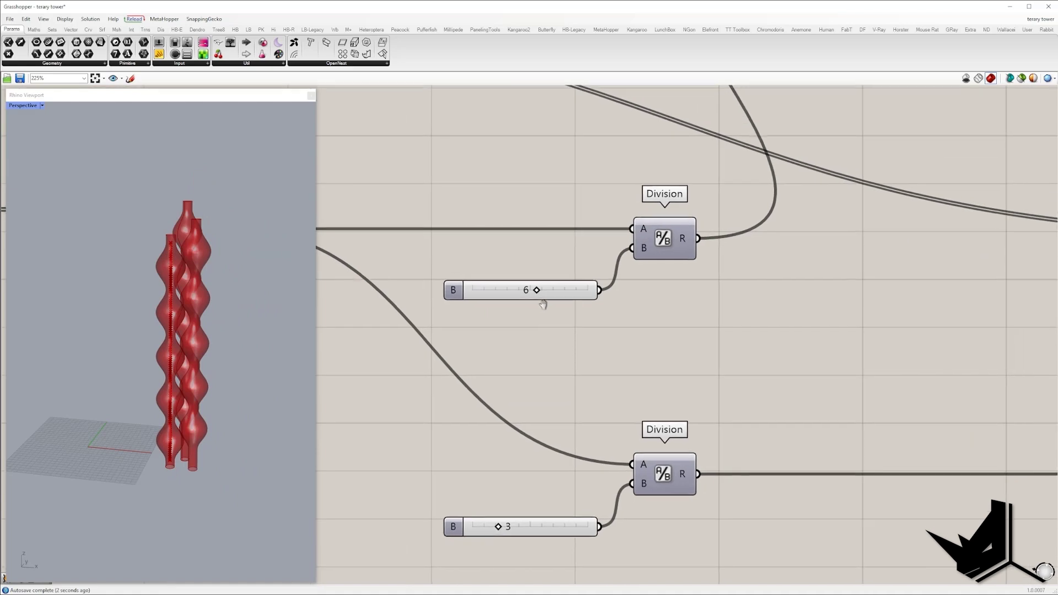
# Set the divisor slider of the upper Division component to 5.
pyautogui.scroll(4, 546, 300)
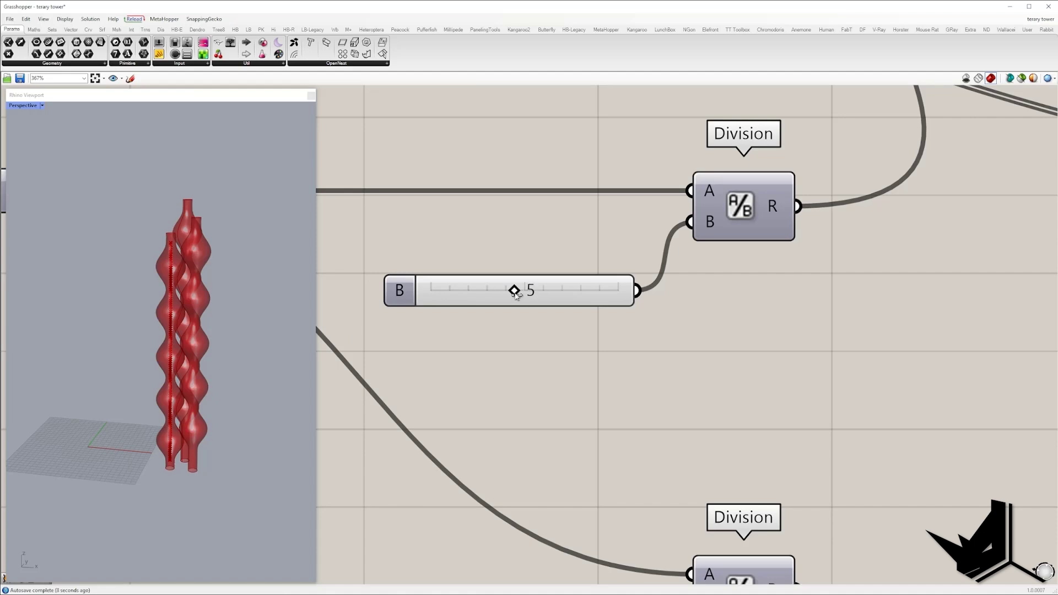
pyautogui.scroll(-5, 530, 301)
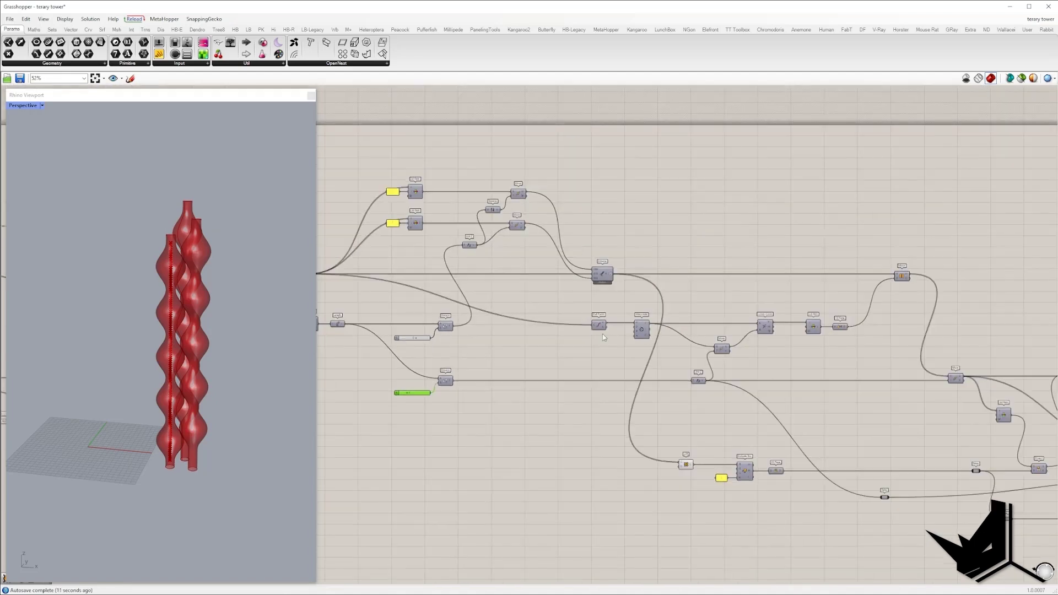
# Examine the three lofted towers and the detailed facade version of the Ternary Tower from near and far.
pyautogui.scroll(5, 193, 279)
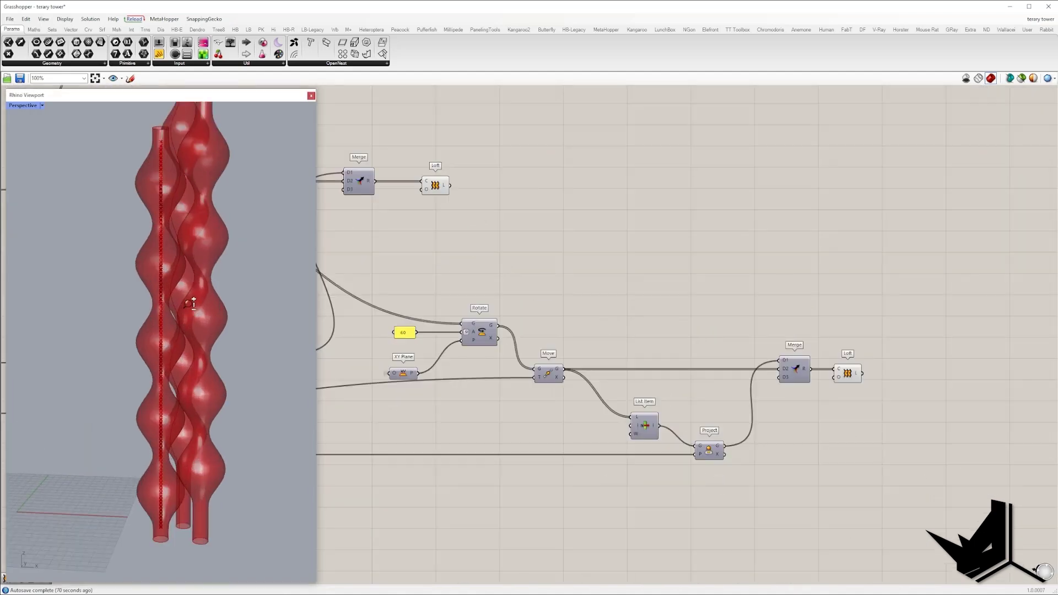
pyautogui.scroll(-3, 196, 277)
pyautogui.scroll(9, 197, 213)
pyautogui.scroll(-10, 198, 213)
pyautogui.moveTo(198, 214)
pyautogui.mouseDown(button='right')
pyautogui.moveTo(237, 259)
pyautogui.moveTo(258, 243)
pyautogui.moveTo(177, 299)
pyautogui.moveTo(180, 284)
pyautogui.moveTo(190, 326)
pyautogui.moveTo(115, 214)
pyautogui.moveTo(73, 245)
pyautogui.moveTo(146, 267)
pyautogui.moveTo(160, 199)
pyautogui.mouseUp(button='right')
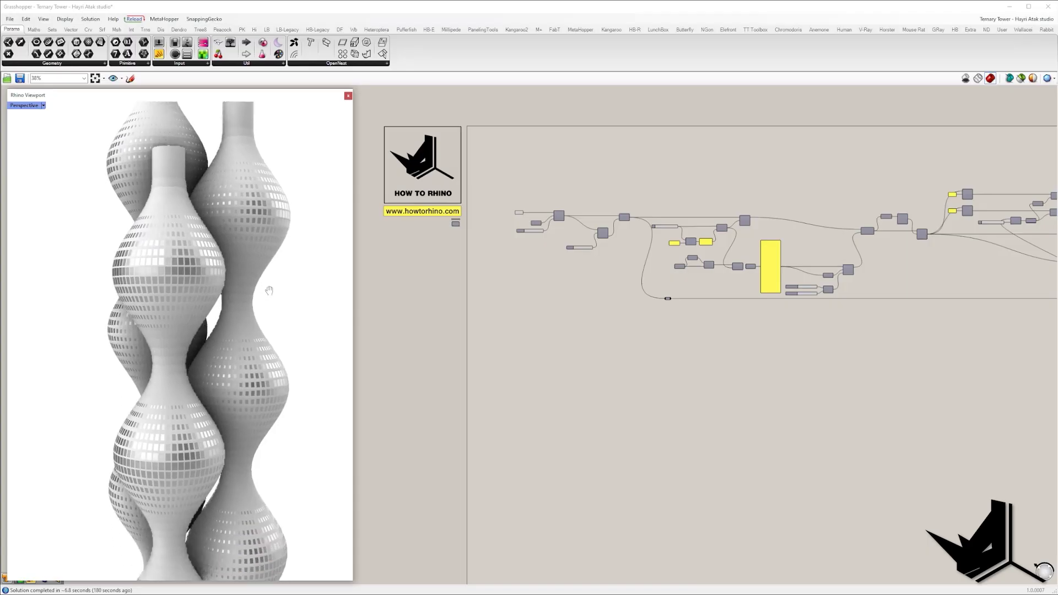
pyautogui.moveTo(269, 291)
pyautogui.mouseDown(button='right')
pyautogui.moveTo(255, 109)
pyautogui.moveTo(182, 243)
pyautogui.moveTo(282, 319)
pyautogui.moveTo(14, 365)
pyautogui.moveTo(336, 382)
pyautogui.moveTo(365, 407)
pyautogui.mouseUp(button='right')
pyautogui.scroll(4, 255, 109)
pyautogui.scroll(-5, 182, 242)
pyautogui.scroll(8, 281, 320)
pyautogui.moveTo(270, 276); pyautogui.dragTo(246, 305, button='right')
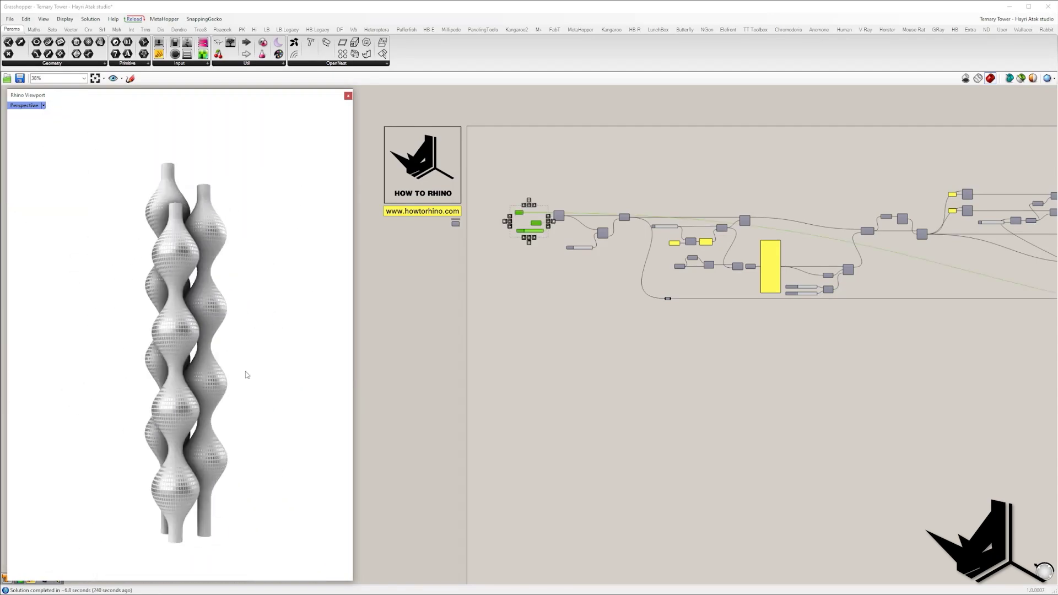
pyautogui.moveTo(246, 375); pyautogui.dragTo(207, 368, button='right')
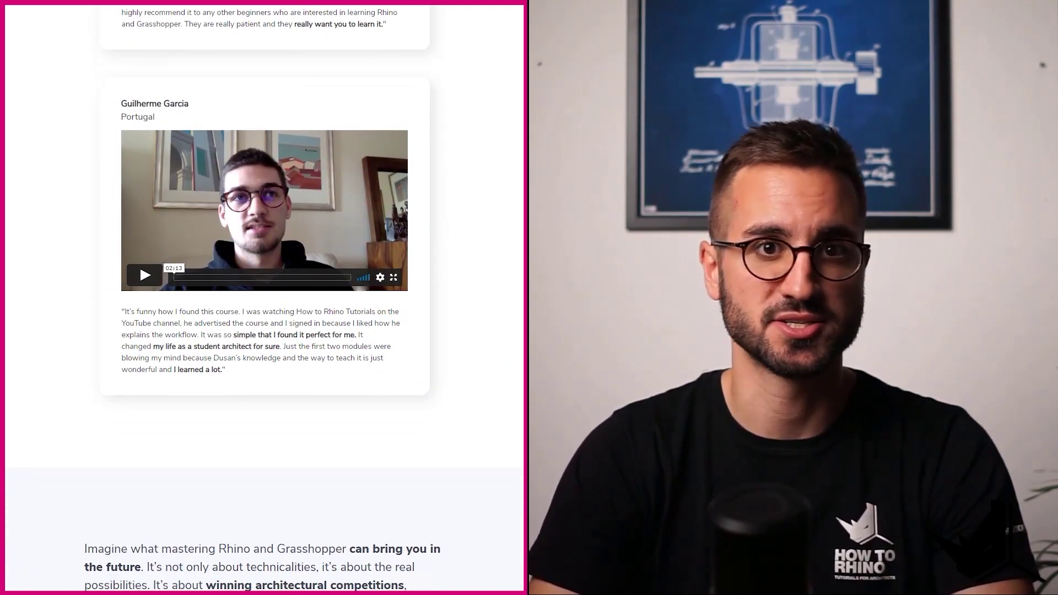
pyautogui.scroll(-1, 264, 298)
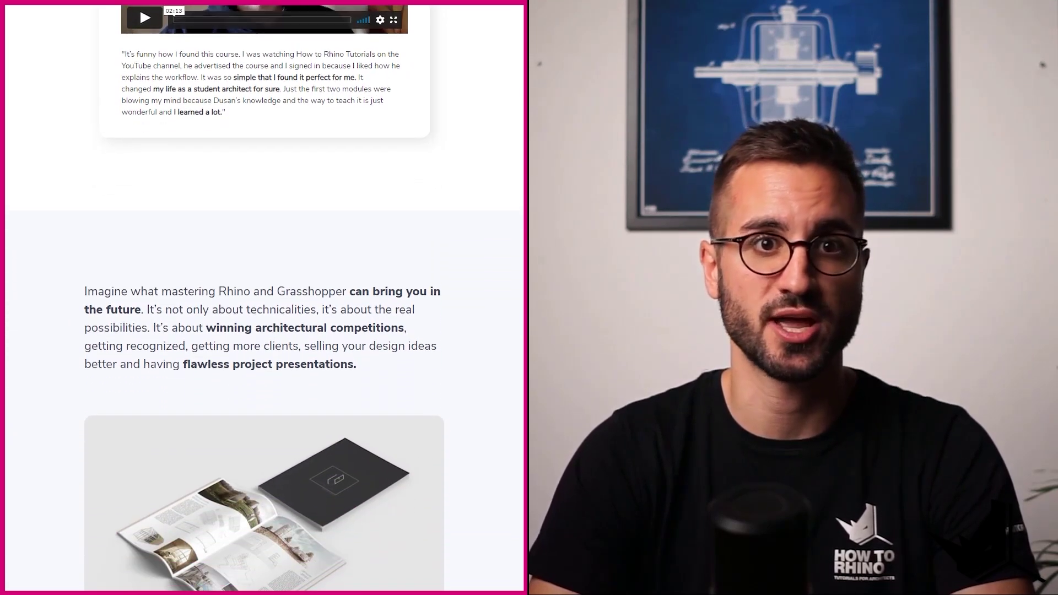